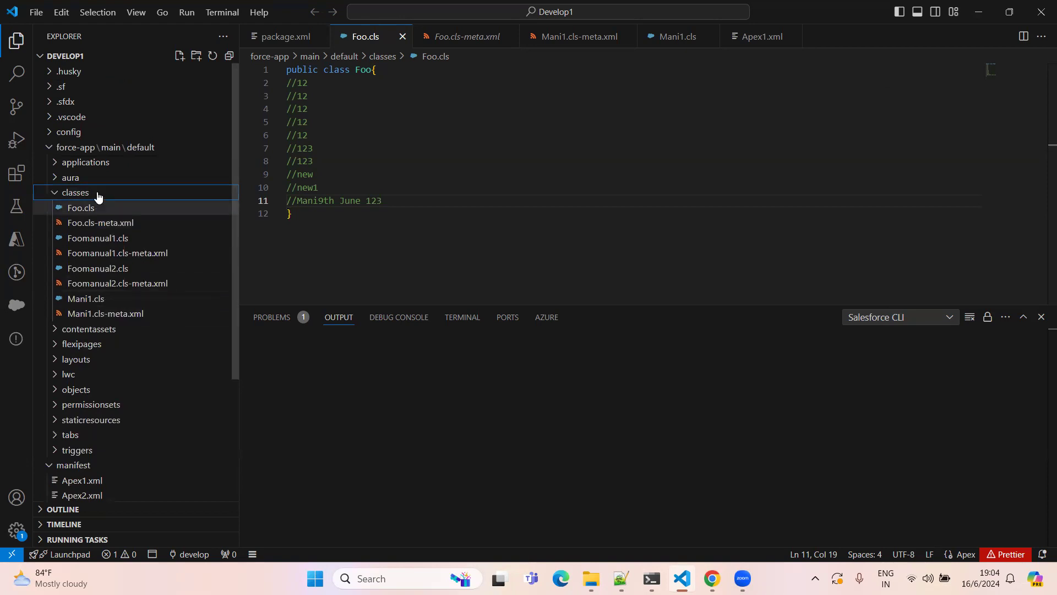
# Step: Open Foo.cls and its Foo.cls-meta.xml from the project's classes folder
pyautogui.click(54, 193)
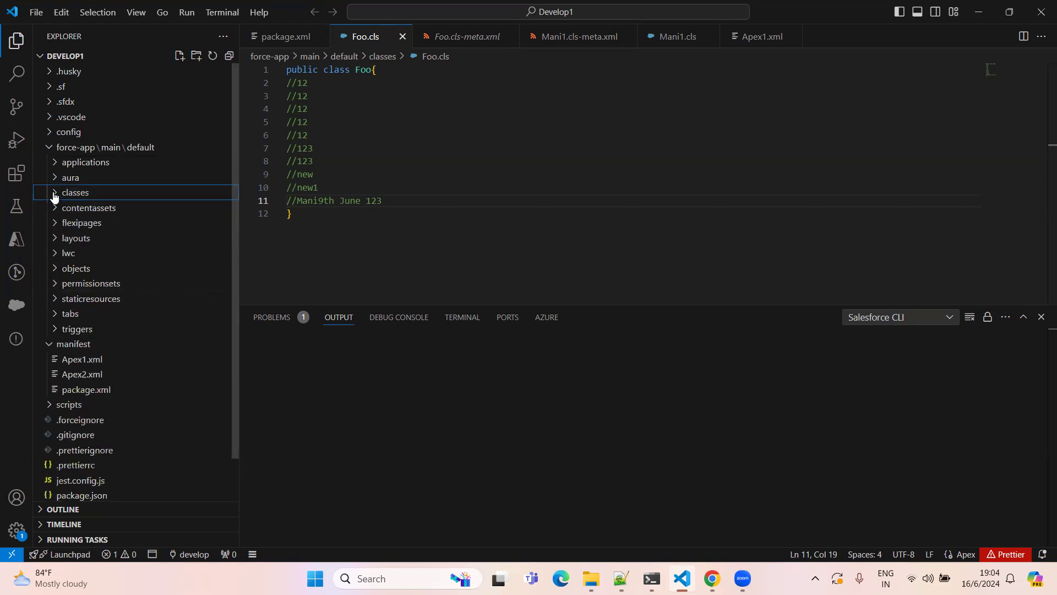
pyautogui.click(53, 193)
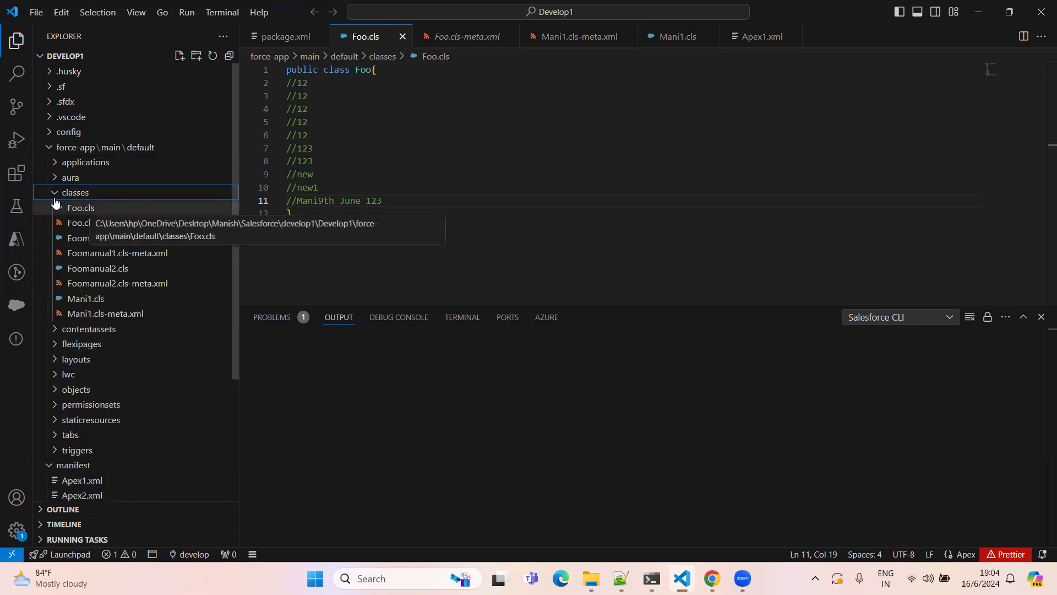
pyautogui.click(76, 215)
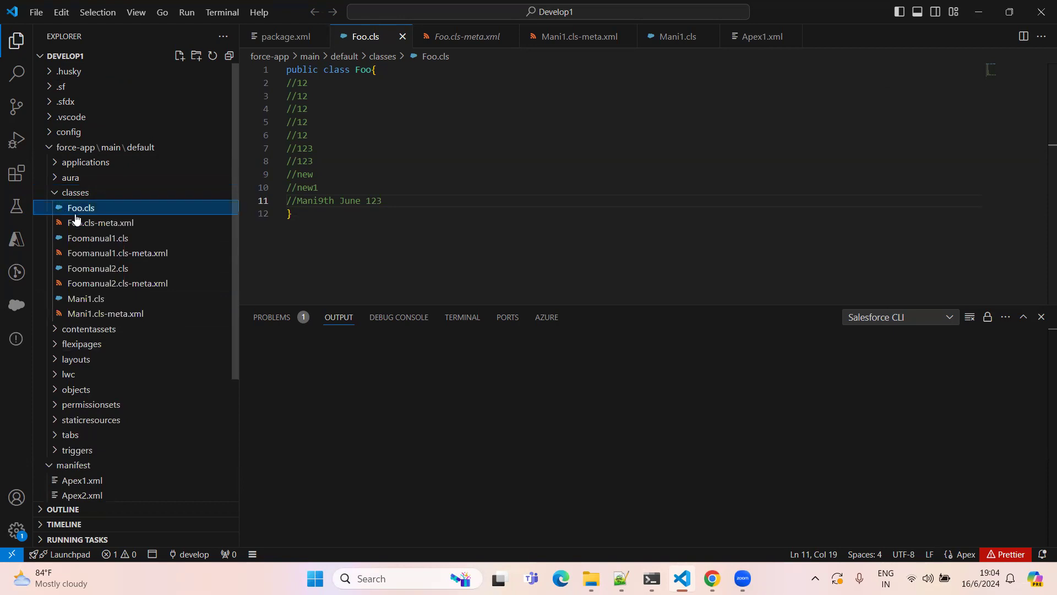
pyautogui.click(92, 238)
pyautogui.click(96, 225)
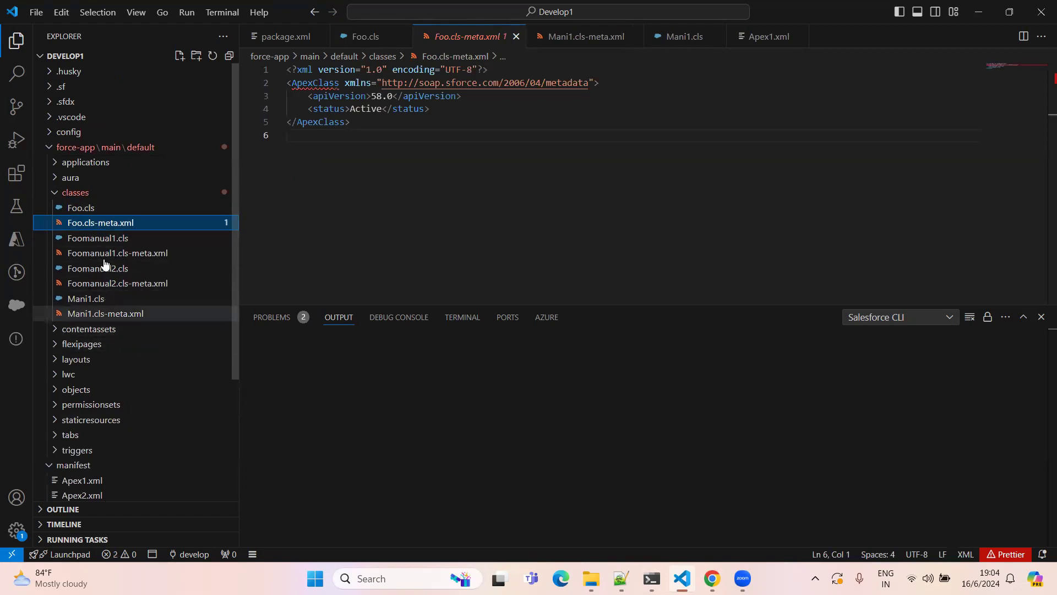
# Step: Switch to the Salesforce Setup page in Chrome, search Quick Find for "apex" and open Apex Classes
pyautogui.moveTo(712, 578)
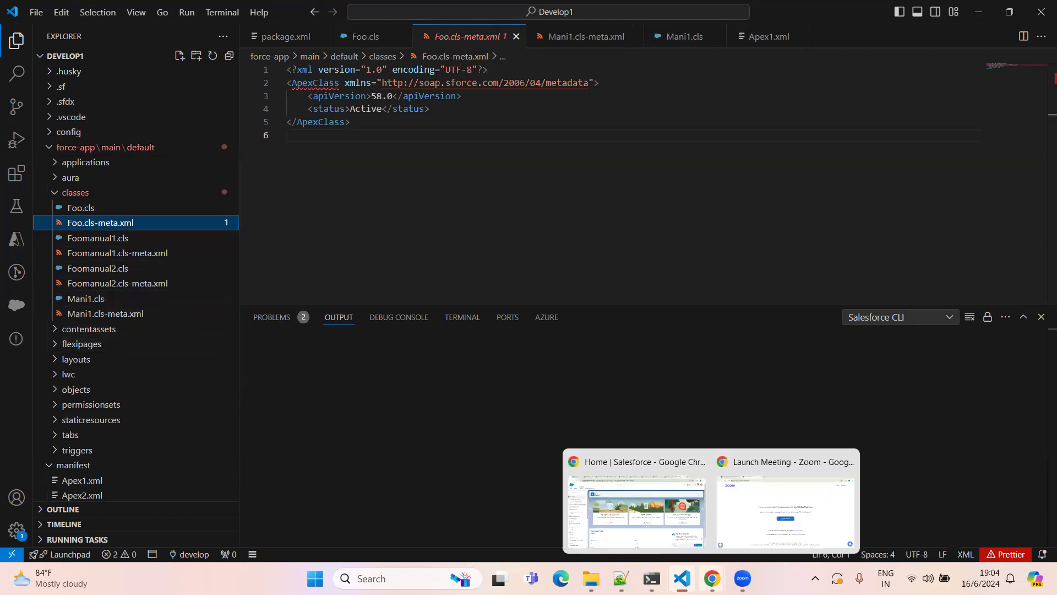
pyautogui.click(682, 468)
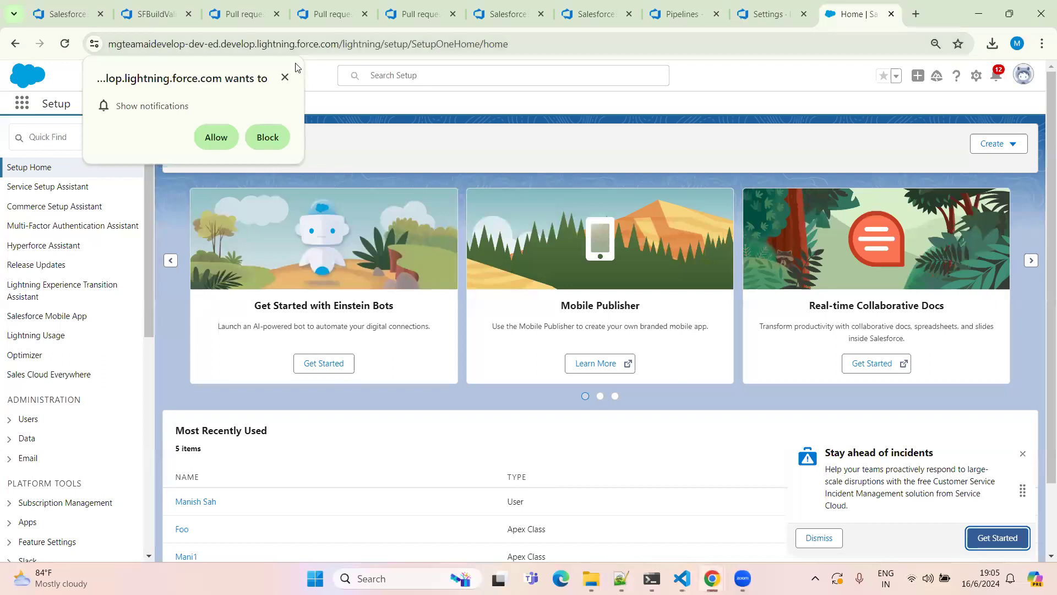
pyautogui.click(76, 129)
pyautogui.write('apex')
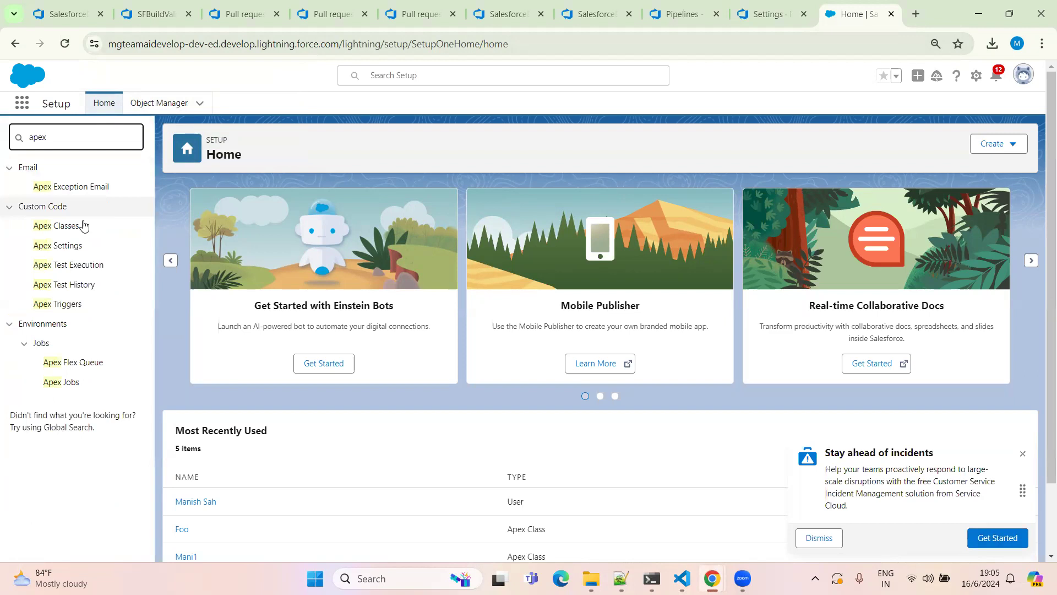
pyautogui.click(66, 228)
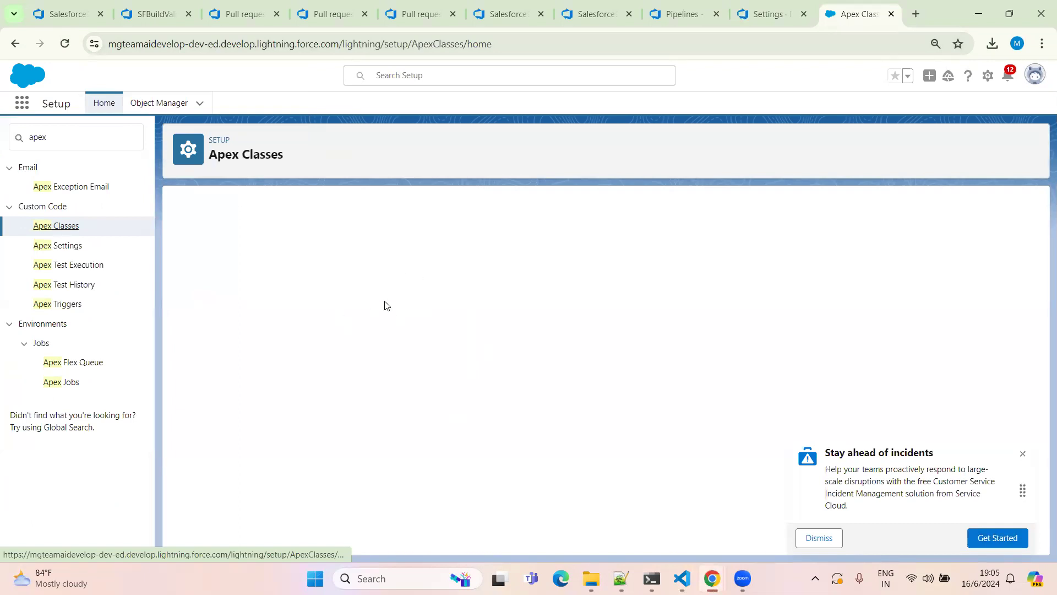
# Step: Compare the class files in the VS Code project with the Apex Classes list in the Salesforce org
pyautogui.click(682, 578)
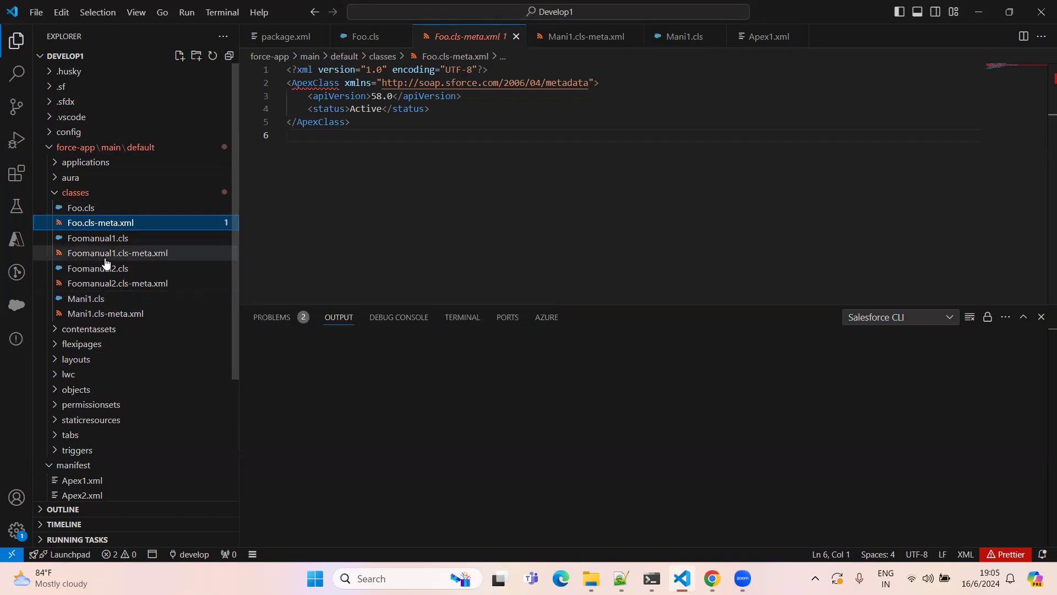
pyautogui.hotkey('alt', 'Tab')
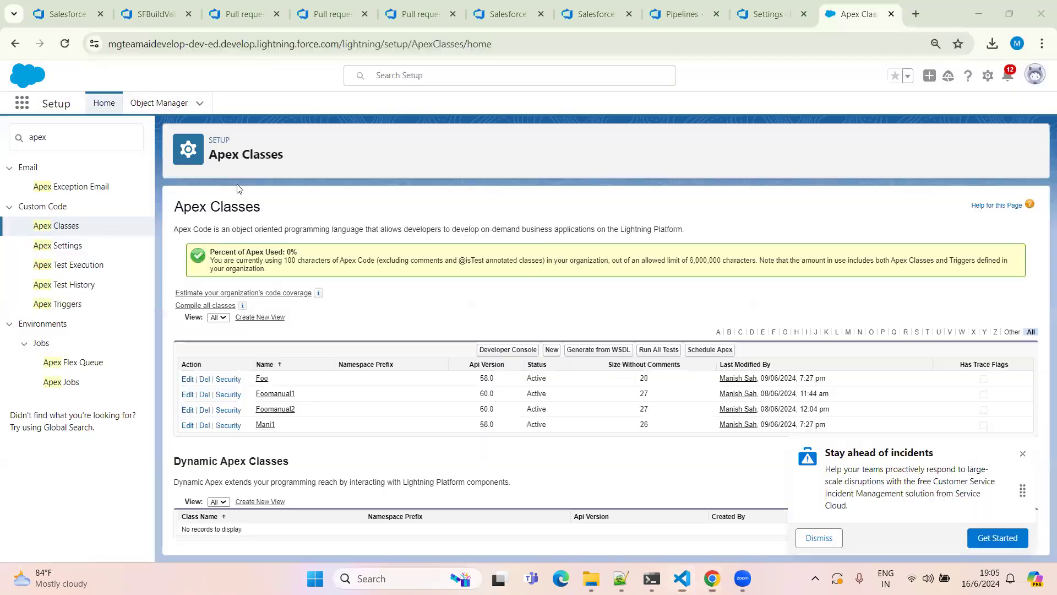
pyautogui.hotkey('alt', 'Tab')
pyautogui.hotkey('alt', 'Tab')
pyautogui.hotkey('alt', 'Tab')
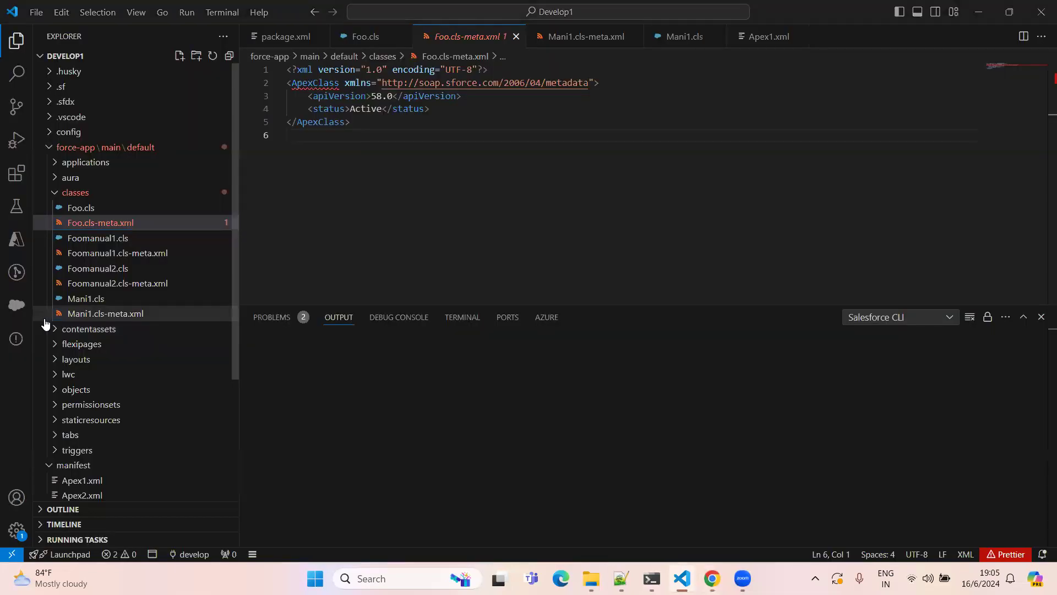
pyautogui.hotkey('alt', 'Tab')
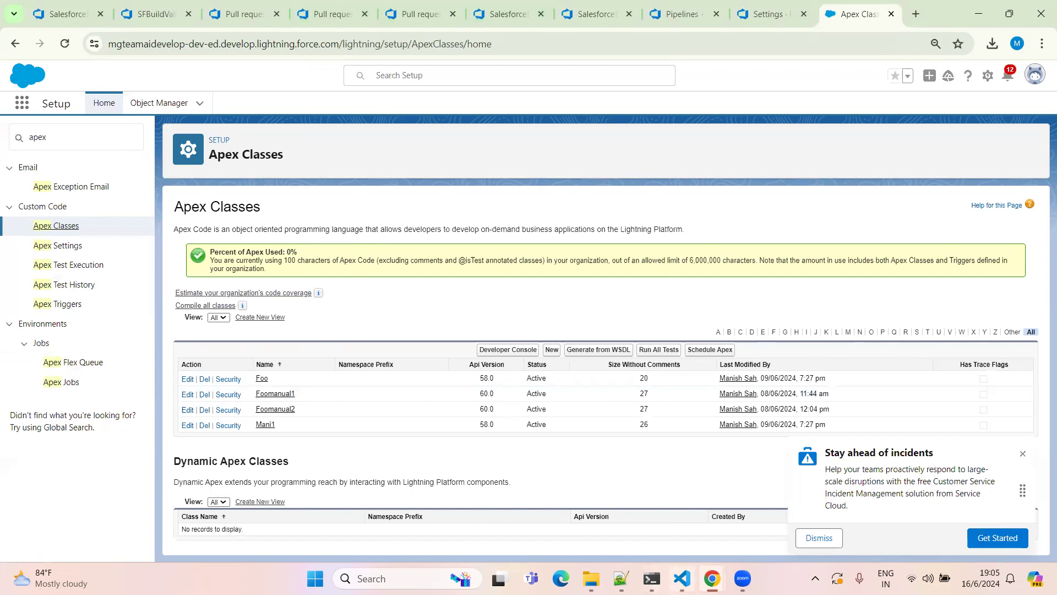
pyautogui.click(681, 578)
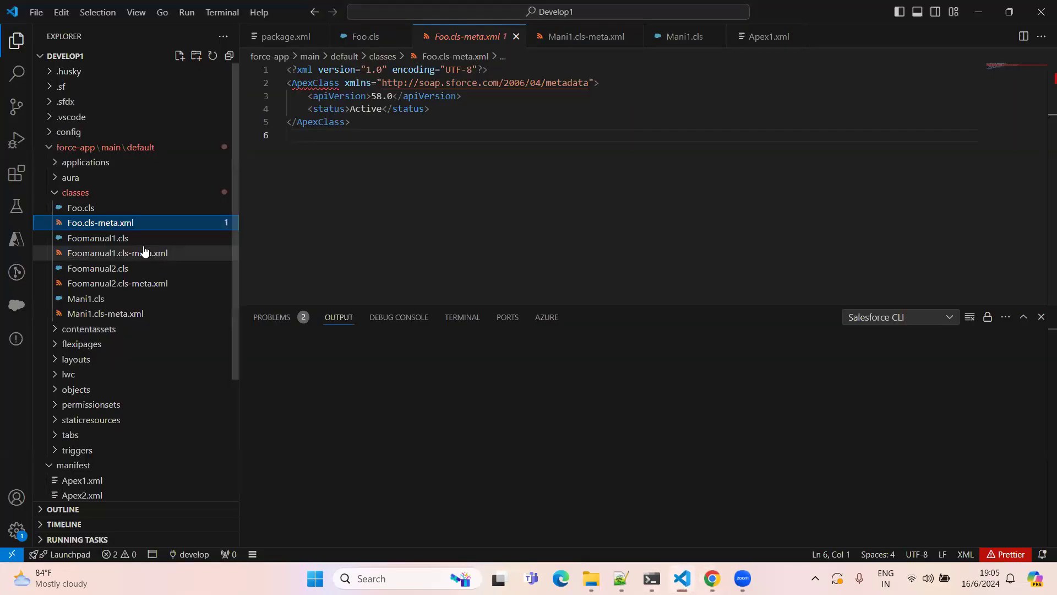
pyautogui.hotkey('alt', 'Tab')
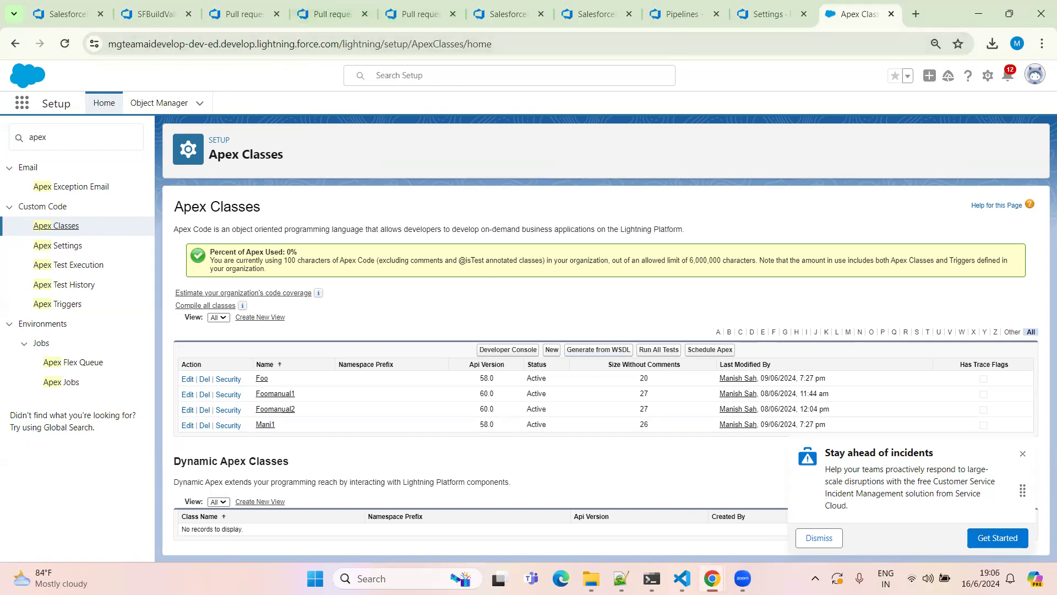
# Step: Switch to Notepad++, create a blank document and activate the annotation pen
pyautogui.click(621, 578)
pyautogui.hotkey('ctrl', 'n')
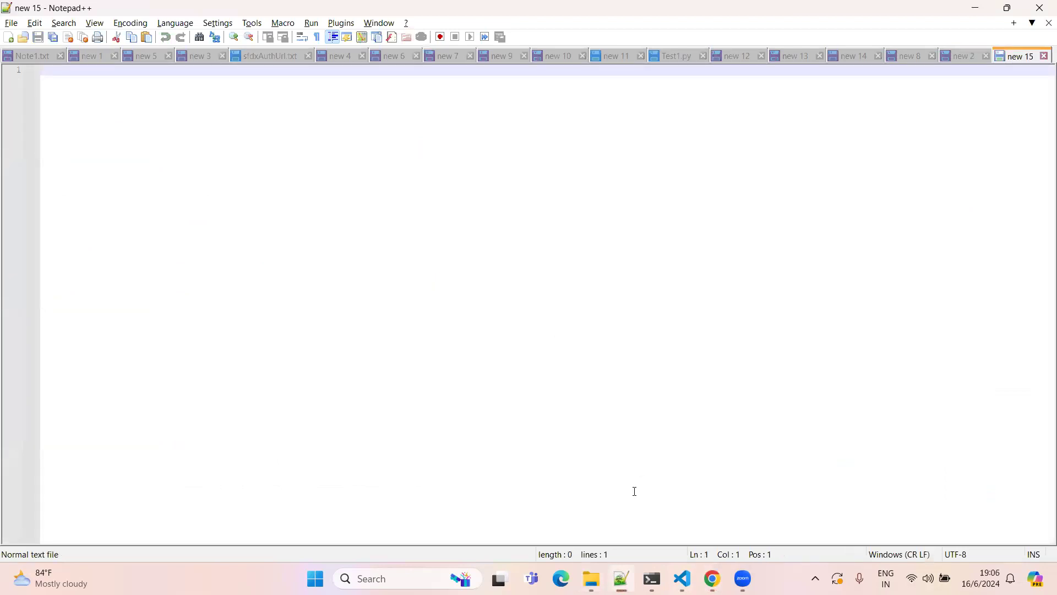
pyautogui.click(30, 183)
pyautogui.click(153, 176)
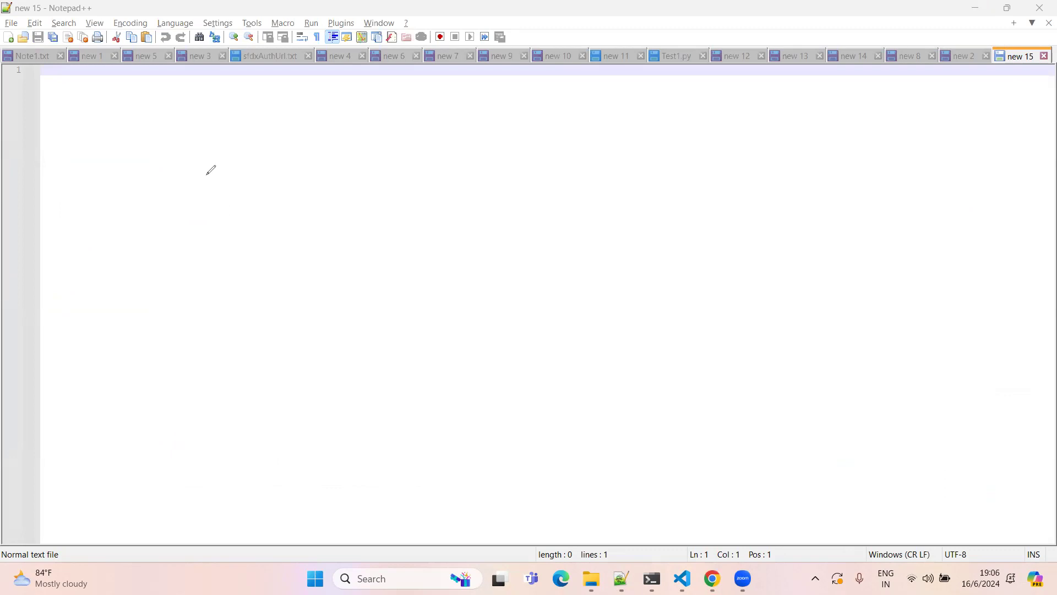
# Step: Handwrite "Pool" with "vmimage" beneath it as the first stage of the flow diagram
pyautogui.moveTo(146, 197)
pyautogui.mouseDown()
pyautogui.moveTo(145, 250)
pyautogui.moveTo(158, 214)
pyautogui.moveTo(203, 198)
pyautogui.moveTo(231, 215)
pyautogui.mouseUp()
pyautogui.moveTo(122, 277); pyautogui.dragTo(143, 263)
pyautogui.moveTo(163, 298)
pyautogui.mouseDown()
pyautogui.moveTo(178, 270)
pyautogui.moveTo(205, 285)
pyautogui.moveTo(276, 247)
pyautogui.moveTo(300, 272)
pyautogui.moveTo(278, 220)
pyautogui.mouseUp()
pyautogui.click(217, 261)
pyautogui.click(317, 227)
pyautogui.moveTo(290, 226); pyautogui.dragTo(347, 248)
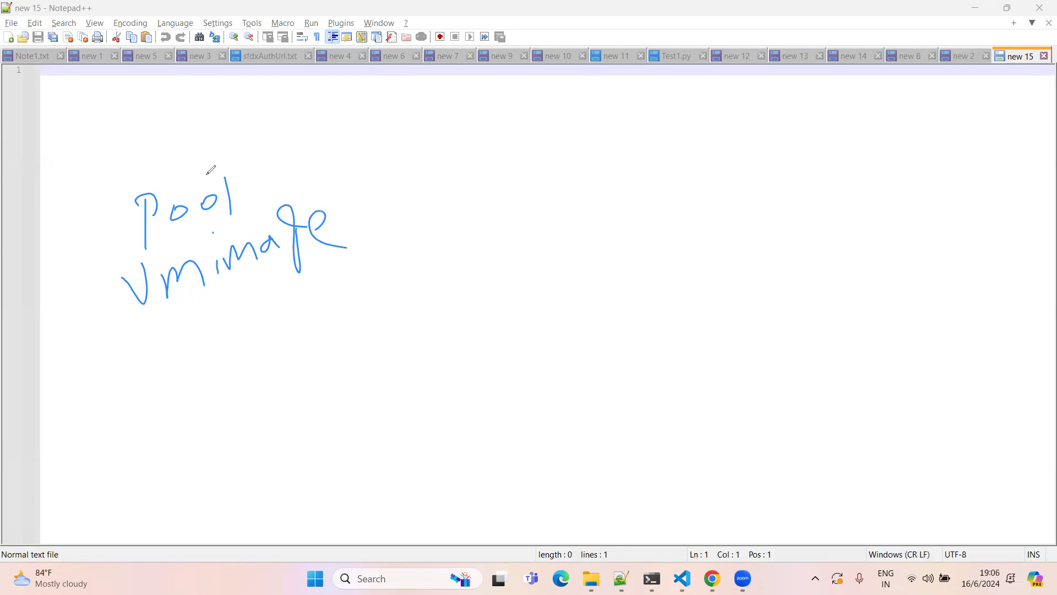
# Step: Draw an arrow from the Pool vmimage stage and handwrite "Depend" after it
pyautogui.moveTo(306, 183)
pyautogui.mouseDown()
pyautogui.moveTo(393, 176)
pyautogui.moveTo(387, 210)
pyautogui.mouseUp()
pyautogui.moveTo(445, 132)
pyautogui.mouseDown()
pyautogui.moveTo(449, 167)
pyautogui.moveTo(439, 175)
pyautogui.mouseUp()
pyautogui.moveTo(474, 154)
pyautogui.mouseDown()
pyautogui.moveTo(488, 145)
pyautogui.moveTo(484, 168)
pyautogui.mouseUp()
pyautogui.moveTo(502, 136); pyautogui.dragTo(508, 177)
pyautogui.moveTo(499, 132)
pyautogui.mouseDown()
pyautogui.moveTo(505, 153)
pyautogui.moveTo(528, 160)
pyautogui.mouseUp()
pyautogui.moveTo(543, 146)
pyautogui.mouseDown()
pyautogui.moveTo(544, 155)
pyautogui.moveTo(576, 144)
pyautogui.mouseUp()
pyautogui.moveTo(588, 107)
pyautogui.mouseDown()
pyautogui.moveTo(590, 132)
pyautogui.moveTo(578, 142)
pyautogui.mouseUp()
pyautogui.moveTo(573, 147); pyautogui.dragTo(606, 147)
# Step: Handwrite "SFcli (salesforce)" below Depend and underline part of the word in parentheses
pyautogui.moveTo(447, 207); pyautogui.dragTo(423, 257)
pyautogui.moveTo(475, 196)
pyautogui.mouseDown()
pyautogui.moveTo(457, 208)
pyautogui.moveTo(463, 257)
pyautogui.mouseUp()
pyautogui.moveTo(456, 234)
pyautogui.mouseDown()
pyautogui.moveTo(474, 222)
pyautogui.moveTo(492, 241)
pyautogui.mouseUp()
pyautogui.moveTo(504, 194); pyautogui.dragTo(505, 235)
pyautogui.moveTo(528, 219); pyautogui.dragTo(528, 239)
pyautogui.moveTo(556, 183); pyautogui.dragTo(559, 258)
pyautogui.moveTo(586, 195)
pyautogui.mouseDown()
pyautogui.moveTo(574, 197)
pyautogui.moveTo(564, 237)
pyautogui.mouseUp()
pyautogui.moveTo(605, 198)
pyautogui.mouseDown()
pyautogui.moveTo(595, 203)
pyautogui.moveTo(610, 231)
pyautogui.mouseUp()
pyautogui.moveTo(619, 164); pyautogui.dragTo(617, 233)
pyautogui.moveTo(641, 190)
pyautogui.mouseDown()
pyautogui.moveTo(632, 222)
pyautogui.moveTo(659, 219)
pyautogui.mouseUp()
pyautogui.moveTo(685, 166); pyautogui.dragTo(667, 230)
pyautogui.moveTo(667, 215)
pyautogui.mouseDown()
pyautogui.moveTo(683, 194)
pyautogui.moveTo(710, 187)
pyautogui.mouseUp()
pyautogui.moveTo(711, 199)
pyautogui.mouseDown()
pyautogui.moveTo(729, 176)
pyautogui.moveTo(733, 193)
pyautogui.mouseUp()
pyautogui.moveTo(638, 245); pyautogui.dragTo(691, 227)
pyautogui.moveTo(709, 146)
pyautogui.mouseDown()
pyautogui.moveTo(740, 155)
pyautogui.moveTo(692, 251)
pyautogui.mouseUp()
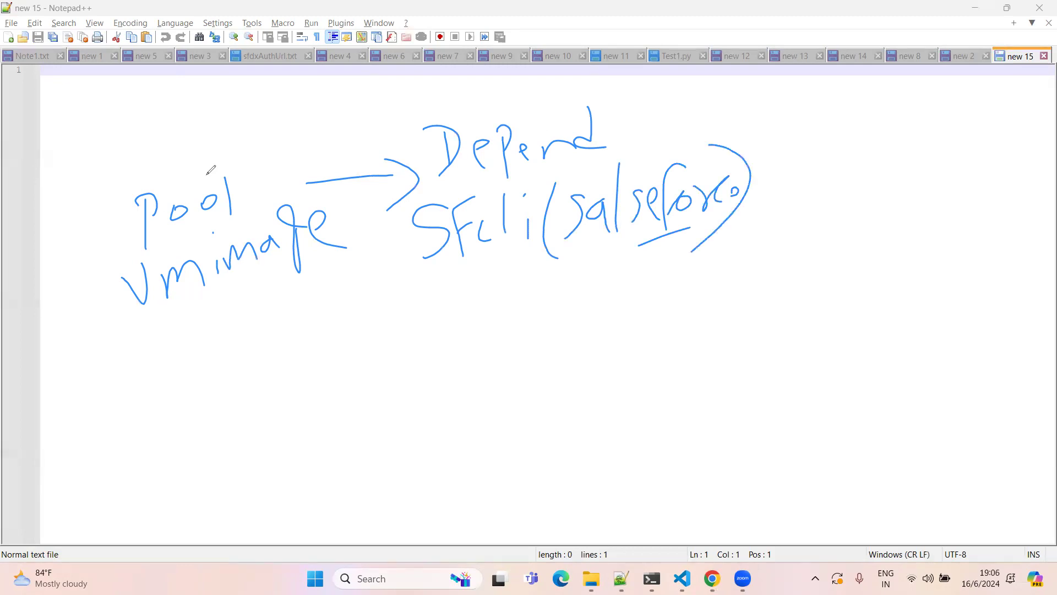
# Step: Draw an arrow from the SFcli stage and handwrite "Delta" after it
pyautogui.moveTo(760, 201); pyautogui.dragTo(809, 192)
pyautogui.moveTo(800, 175); pyautogui.dragTo(784, 227)
pyautogui.moveTo(868, 187); pyautogui.dragTo(869, 211)
pyautogui.moveTo(857, 196)
pyautogui.mouseDown()
pyautogui.moveTo(882, 189)
pyautogui.moveTo(864, 225)
pyautogui.moveTo(925, 211)
pyautogui.mouseUp()
pyautogui.moveTo(951, 177); pyautogui.dragTo(948, 205)
pyautogui.moveTo(932, 203)
pyautogui.mouseDown()
pyautogui.moveTo(967, 188)
pyautogui.moveTo(996, 212)
pyautogui.mouseUp()
# Step: Handwrite "(artifact)" in parentheses below Delta
pyautogui.moveTo(824, 246); pyautogui.dragTo(835, 298)
pyautogui.moveTo(852, 269)
pyautogui.mouseDown()
pyautogui.moveTo(837, 281)
pyautogui.moveTo(872, 260)
pyautogui.mouseUp()
pyautogui.moveTo(883, 240)
pyautogui.mouseDown()
pyautogui.moveTo(880, 264)
pyautogui.moveTo(905, 249)
pyautogui.moveTo(915, 263)
pyautogui.moveTo(935, 244)
pyautogui.moveTo(946, 256)
pyautogui.mouseUp()
pyautogui.click(902, 239)
pyautogui.moveTo(958, 237); pyautogui.dragTo(959, 255)
pyautogui.click(969, 244)
pyautogui.moveTo(977, 221)
pyautogui.mouseDown()
pyautogui.moveTo(978, 252)
pyautogui.moveTo(992, 234)
pyautogui.mouseUp()
pyautogui.moveTo(1000, 218); pyautogui.dragTo(992, 280)
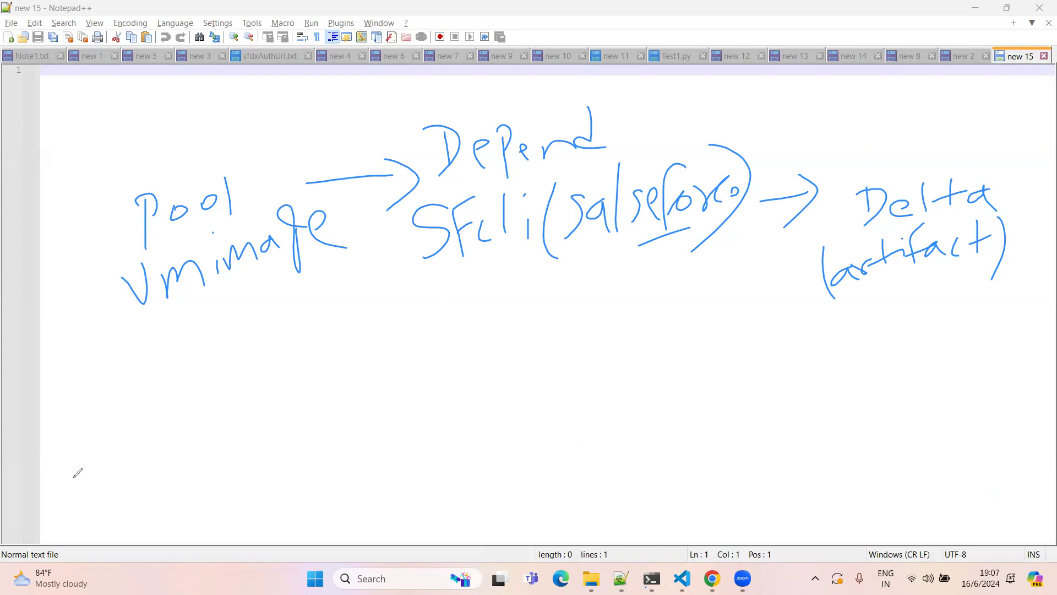
# Step: Switch to VS Code, open Foo.cls and display the SFDX actions available for the file
pyautogui.click(681, 578)
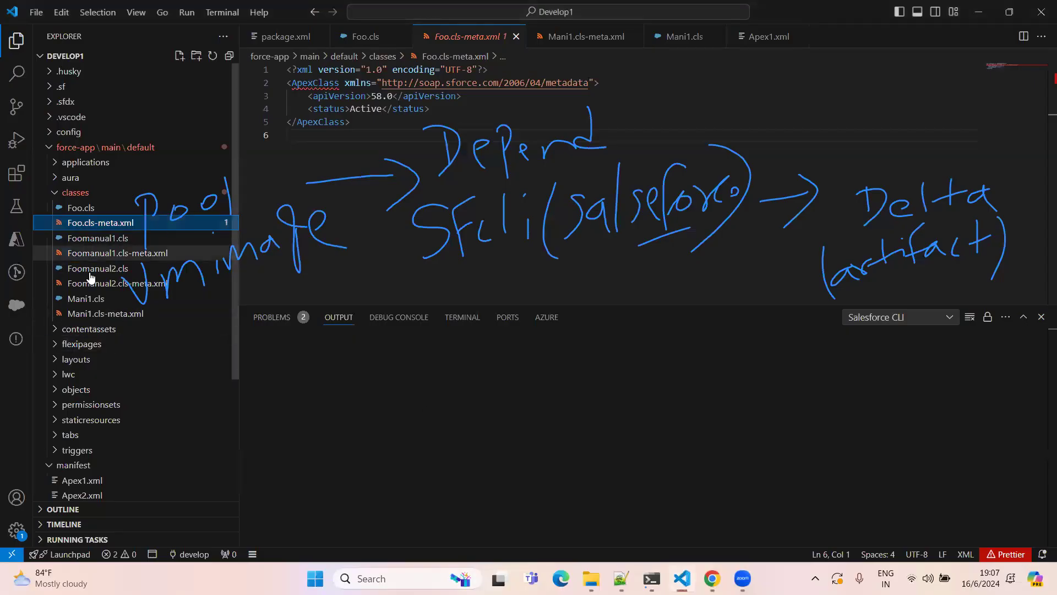
pyautogui.click(80, 208)
pyautogui.rightClick(80, 208)
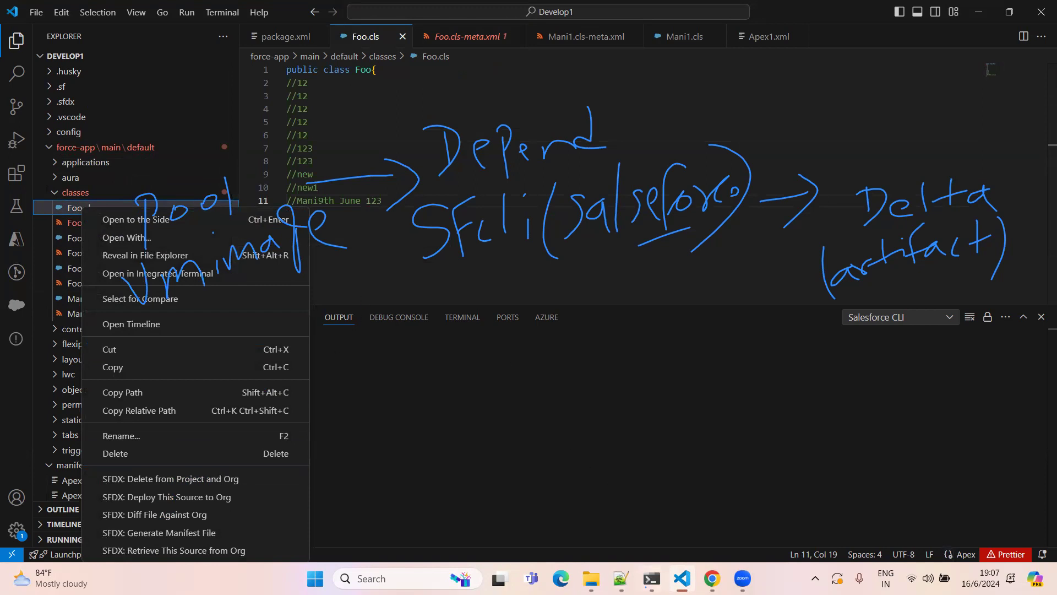
# Step: Return to the Notepad++ diagram and emphasize the SFcli-to-Delta flow with an underline, a retraced arrow and a circle around Delta (artifact)
pyautogui.click(621, 578)
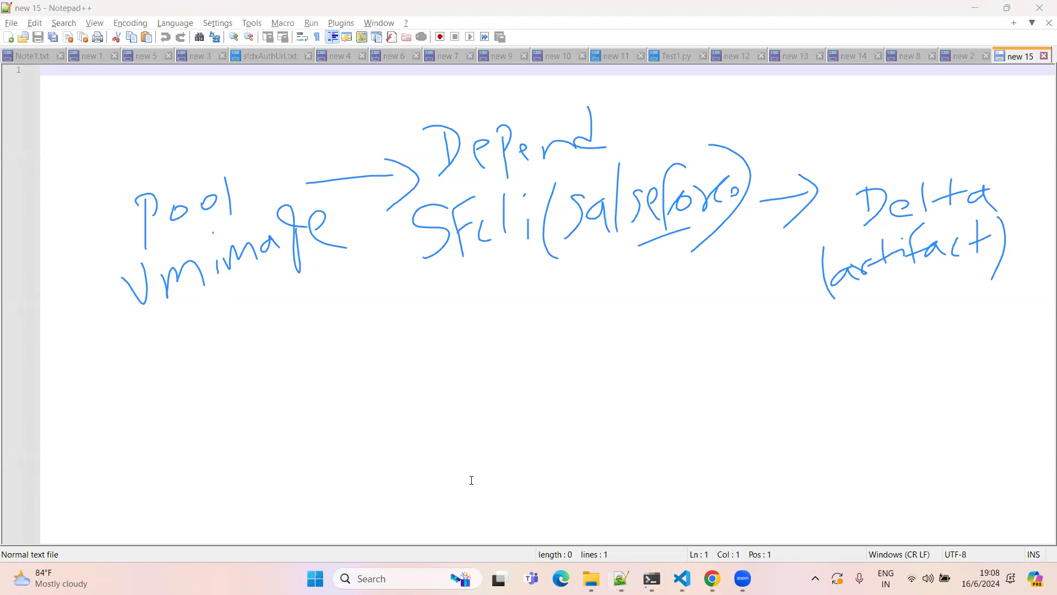
pyautogui.moveTo(423, 269); pyautogui.dragTo(719, 255)
pyautogui.moveTo(757, 203)
pyautogui.mouseDown()
pyautogui.moveTo(818, 192)
pyautogui.moveTo(788, 223)
pyautogui.mouseUp()
pyautogui.moveTo(867, 156)
pyautogui.mouseDown()
pyautogui.moveTo(823, 185)
pyautogui.moveTo(1025, 284)
pyautogui.moveTo(934, 155)
pyautogui.mouseUp()
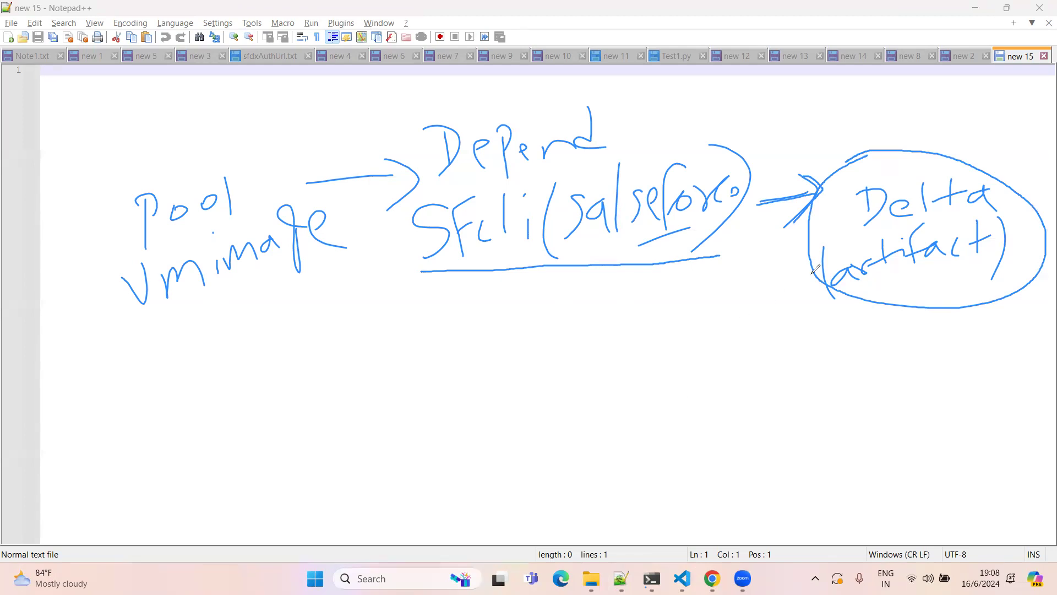
# Step: Draw an arrow on a second row of the diagram and handwrite "Deployment" after it
pyautogui.moveTo(100, 380)
pyautogui.mouseDown()
pyautogui.moveTo(214, 379)
pyautogui.moveTo(186, 395)
pyautogui.mouseUp()
pyautogui.moveTo(240, 351); pyautogui.dragTo(241, 402)
pyautogui.moveTo(231, 353)
pyautogui.mouseDown()
pyautogui.moveTo(272, 369)
pyautogui.moveTo(240, 417)
pyautogui.mouseUp()
pyautogui.moveTo(284, 380); pyautogui.dragTo(308, 403)
pyautogui.moveTo(318, 353)
pyautogui.mouseDown()
pyautogui.moveTo(332, 424)
pyautogui.moveTo(322, 393)
pyautogui.mouseUp()
pyautogui.moveTo(350, 327); pyautogui.dragTo(366, 400)
pyautogui.moveTo(397, 355); pyautogui.dragTo(412, 416)
pyautogui.moveTo(431, 344)
pyautogui.mouseDown()
pyautogui.moveTo(451, 384)
pyautogui.moveTo(477, 375)
pyautogui.mouseUp()
pyautogui.moveTo(479, 364)
pyautogui.mouseDown()
pyautogui.moveTo(486, 342)
pyautogui.moveTo(497, 378)
pyautogui.mouseUp()
pyautogui.moveTo(506, 368); pyautogui.dragTo(536, 362)
pyautogui.moveTo(546, 301); pyautogui.dragTo(550, 370)
pyautogui.moveTo(541, 341); pyautogui.dragTo(569, 330)
# Step: Handwrite "/validation" after Deployment and underline the combined label
pyautogui.moveTo(601, 287); pyautogui.dragTo(537, 440)
pyautogui.moveTo(583, 337)
pyautogui.mouseDown()
pyautogui.moveTo(613, 336)
pyautogui.moveTo(654, 365)
pyautogui.mouseUp()
pyautogui.moveTo(660, 306); pyautogui.dragTo(655, 365)
pyautogui.moveTo(666, 348); pyautogui.dragTo(692, 363)
pyautogui.moveTo(719, 287); pyautogui.dragTo(716, 363)
pyautogui.moveTo(715, 352); pyautogui.dragTo(765, 358)
pyautogui.moveTo(773, 315)
pyautogui.mouseDown()
pyautogui.moveTo(776, 364)
pyautogui.moveTo(805, 330)
pyautogui.mouseUp()
pyautogui.moveTo(811, 319)
pyautogui.mouseDown()
pyautogui.moveTo(805, 358)
pyautogui.moveTo(826, 337)
pyautogui.mouseUp()
pyautogui.moveTo(826, 337); pyautogui.dragTo(896, 369)
pyautogui.moveTo(477, 416); pyautogui.dragTo(777, 380)
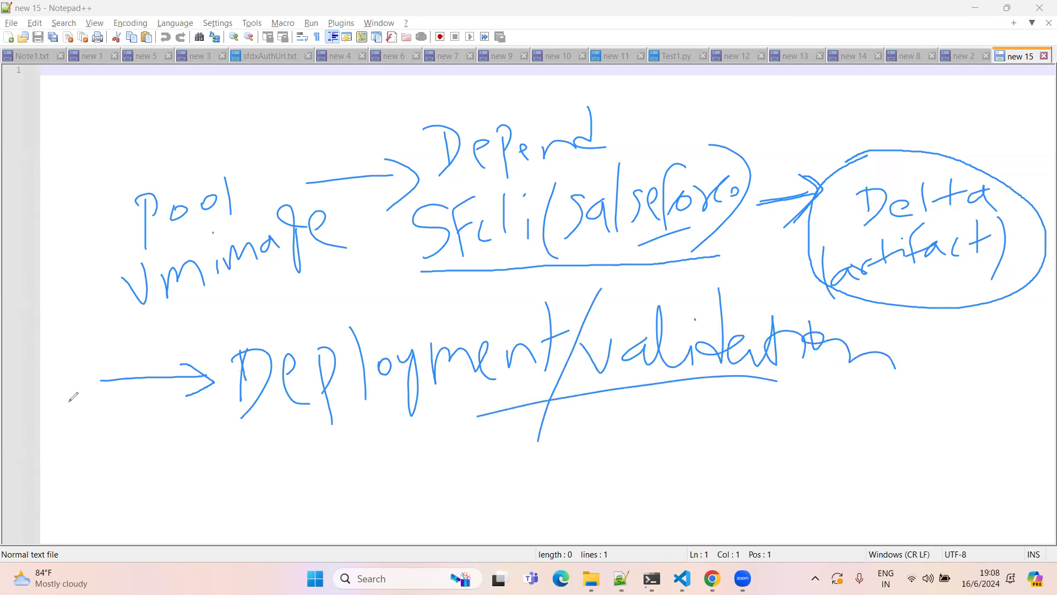
# Step: Draw two large loops around the whole flow diagram
pyautogui.moveTo(183, 420)
pyautogui.mouseDown()
pyautogui.moveTo(967, 307)
pyautogui.moveTo(625, 108)
pyautogui.moveTo(145, 336)
pyautogui.moveTo(358, 462)
pyautogui.mouseUp()
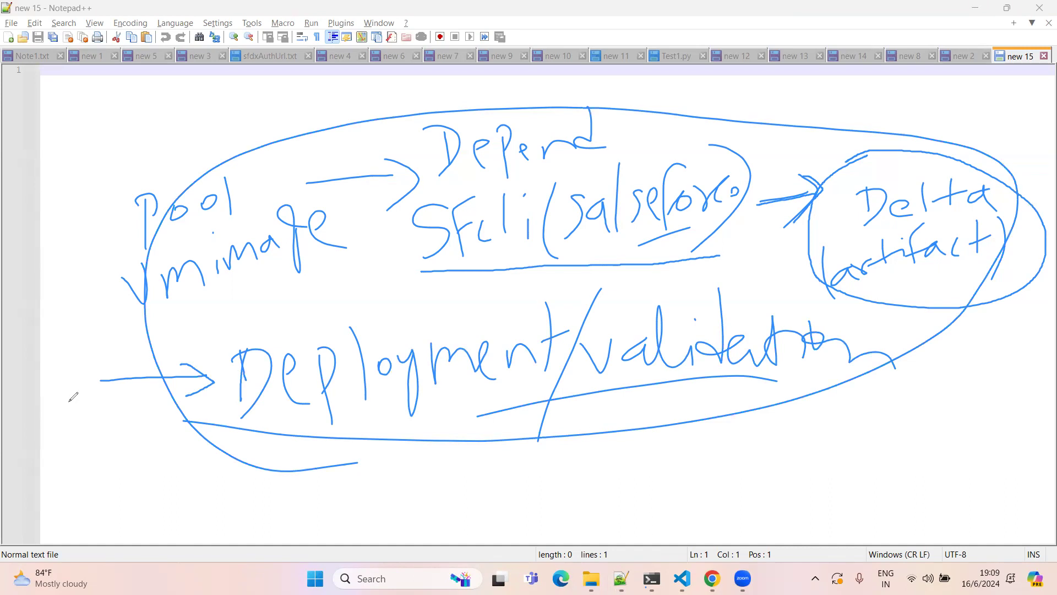
pyautogui.moveTo(154, 164)
pyautogui.mouseDown()
pyautogui.moveTo(363, 473)
pyautogui.moveTo(1011, 321)
pyautogui.moveTo(869, 130)
pyautogui.moveTo(140, 167)
pyautogui.moveTo(112, 205)
pyautogui.mouseUp()
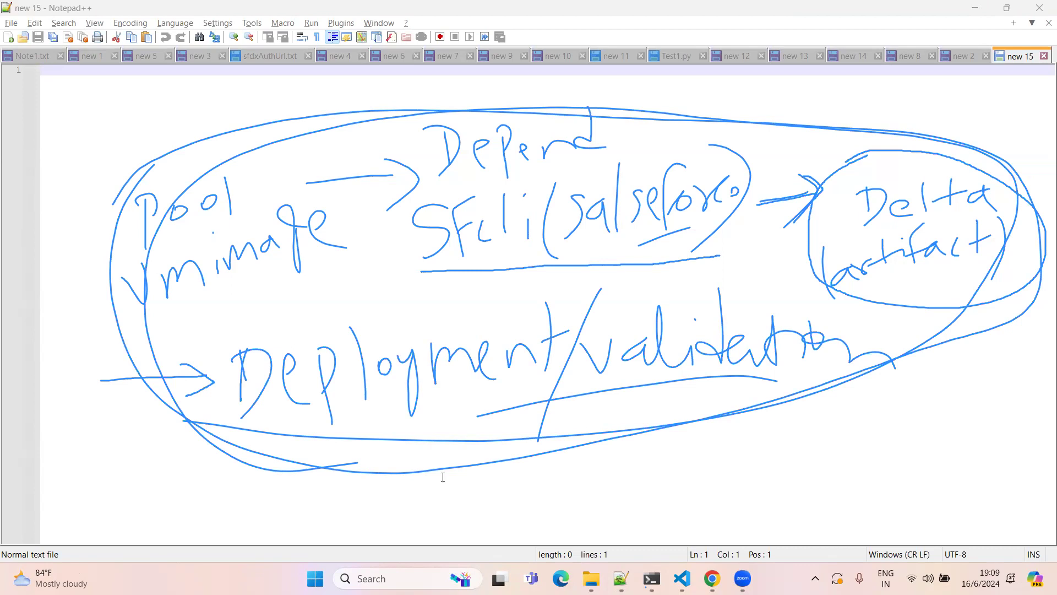
# Step: Switch to the Salesforce Apex Classes page in Chrome and erase the handwritten annotations covering it
pyautogui.moveTo(712, 578)
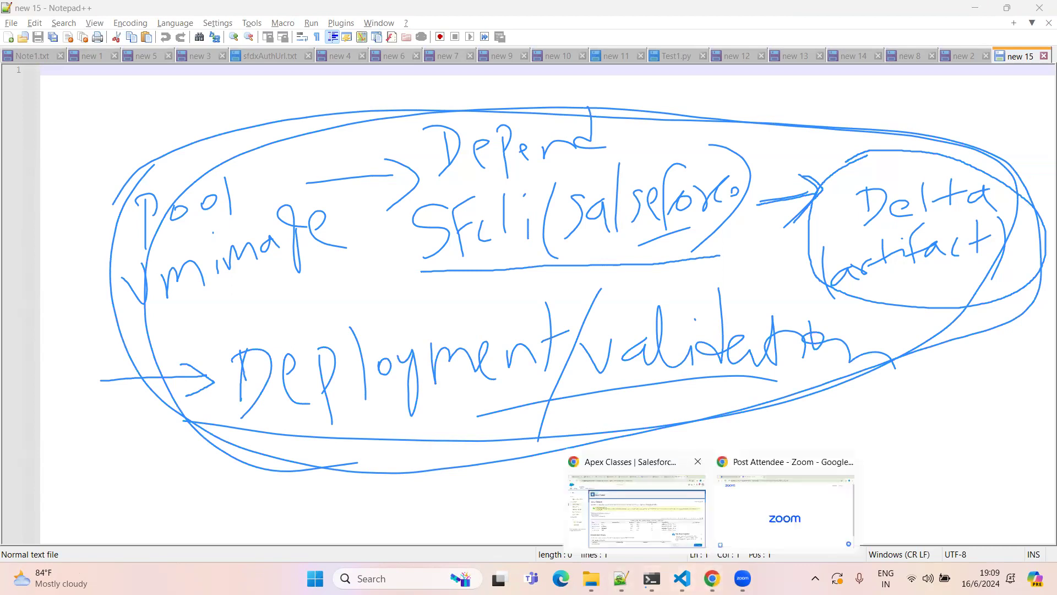
pyautogui.click(637, 511)
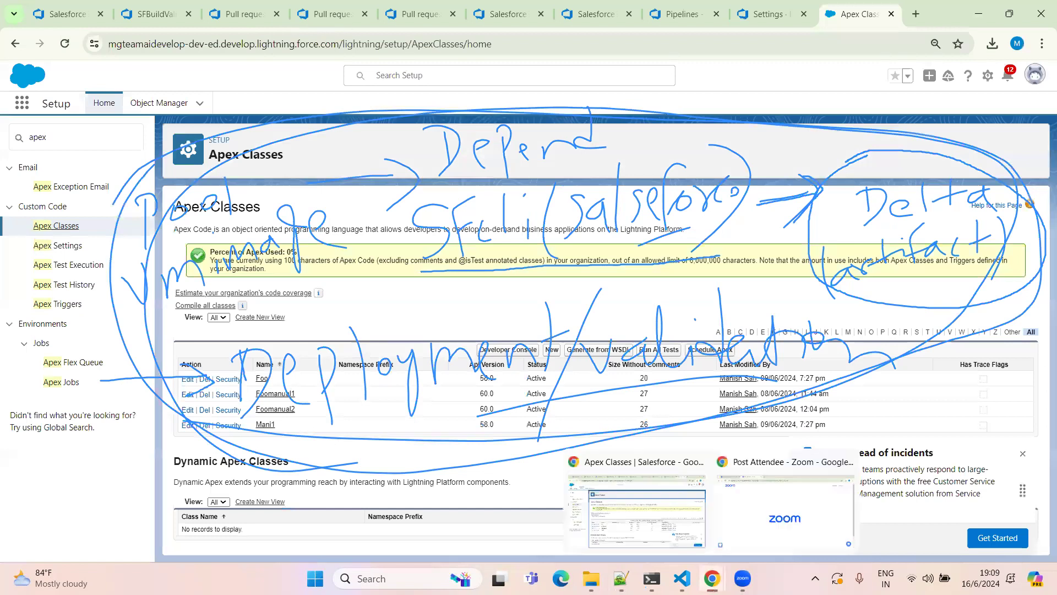
pyautogui.moveTo(743, 578)
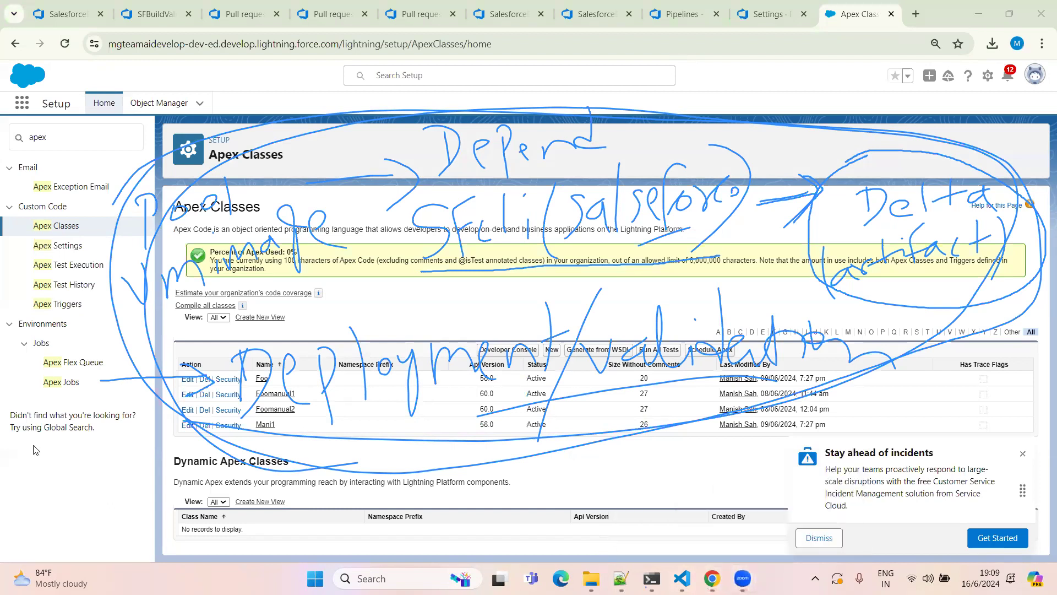
pyautogui.click(108, 237)
pyautogui.click(329, 236)
pyautogui.moveTo(328, 235)
pyautogui.mouseDown()
pyautogui.moveTo(892, 209)
pyautogui.moveTo(408, 385)
pyautogui.moveTo(524, 407)
pyautogui.moveTo(132, 287)
pyautogui.moveTo(241, 252)
pyautogui.moveTo(521, 221)
pyautogui.moveTo(545, 363)
pyautogui.moveTo(544, 349)
pyautogui.moveTo(498, 324)
pyautogui.moveTo(352, 175)
pyautogui.mouseUp()
pyautogui.moveTo(876, 238)
pyautogui.mouseDown()
pyautogui.moveTo(859, 272)
pyautogui.moveTo(977, 203)
pyautogui.mouseUp()
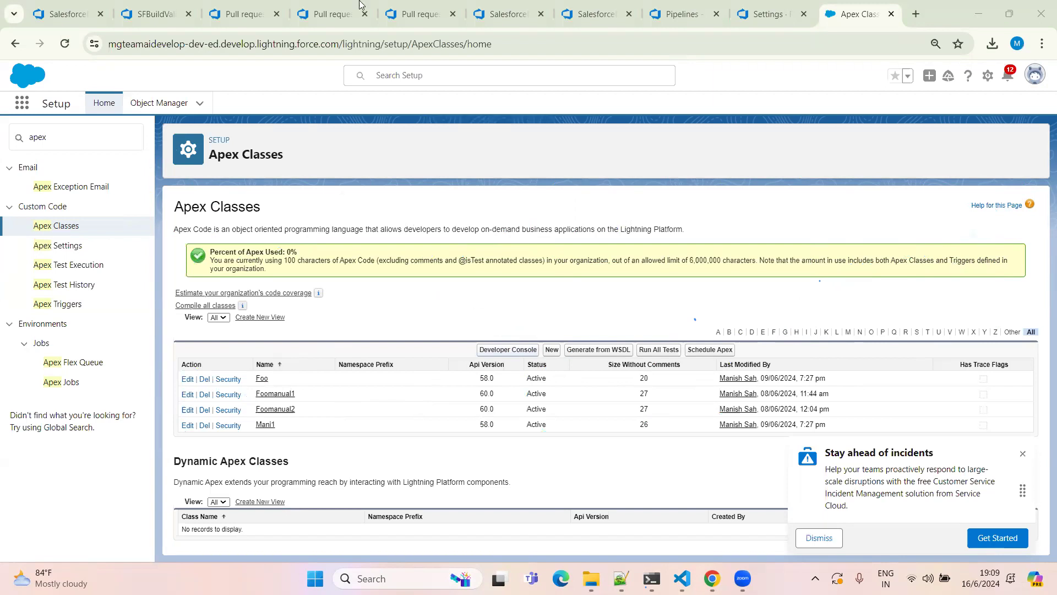
# Step: Find SalesforceBuild1.yaml of the feature/TeamDemo4 branch in Azure DevOps and highlight its lines from the script entry up to the trigger
pyautogui.click(405, 17)
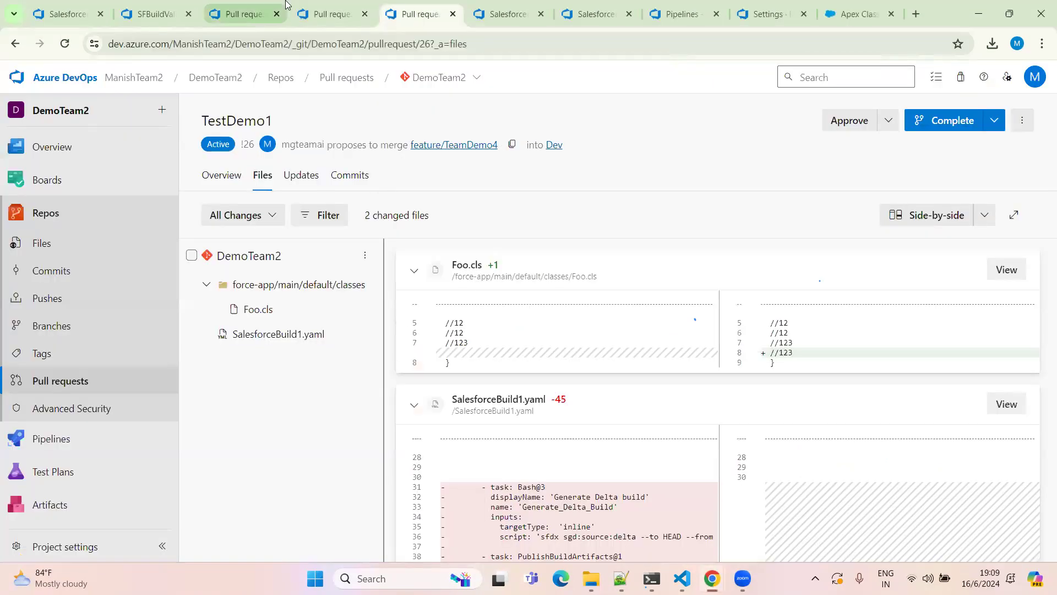
pyautogui.click(330, 14)
pyautogui.click(504, 14)
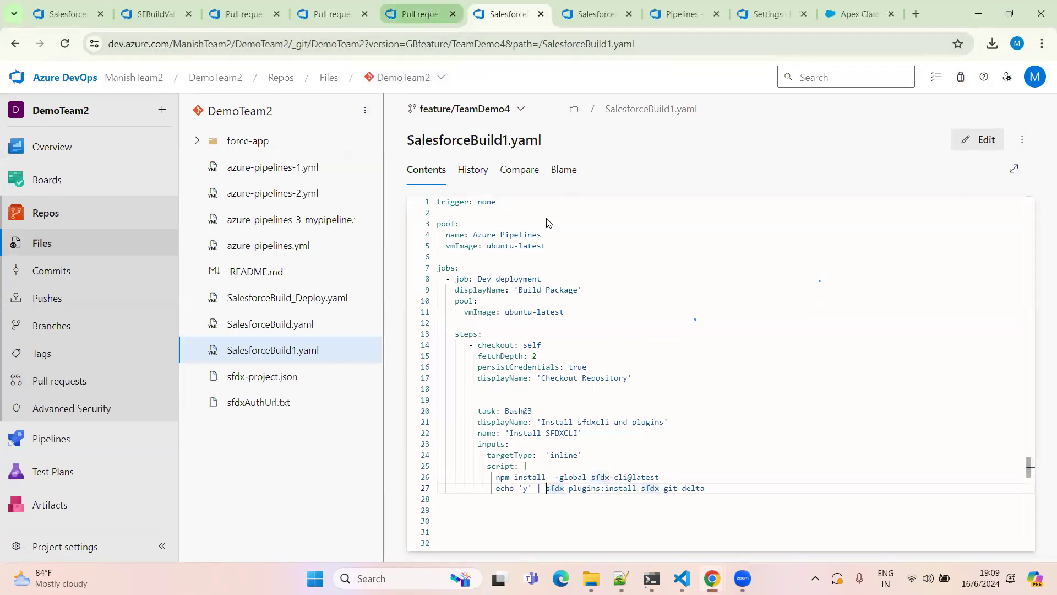
pyautogui.scroll(-1, 537, 364)
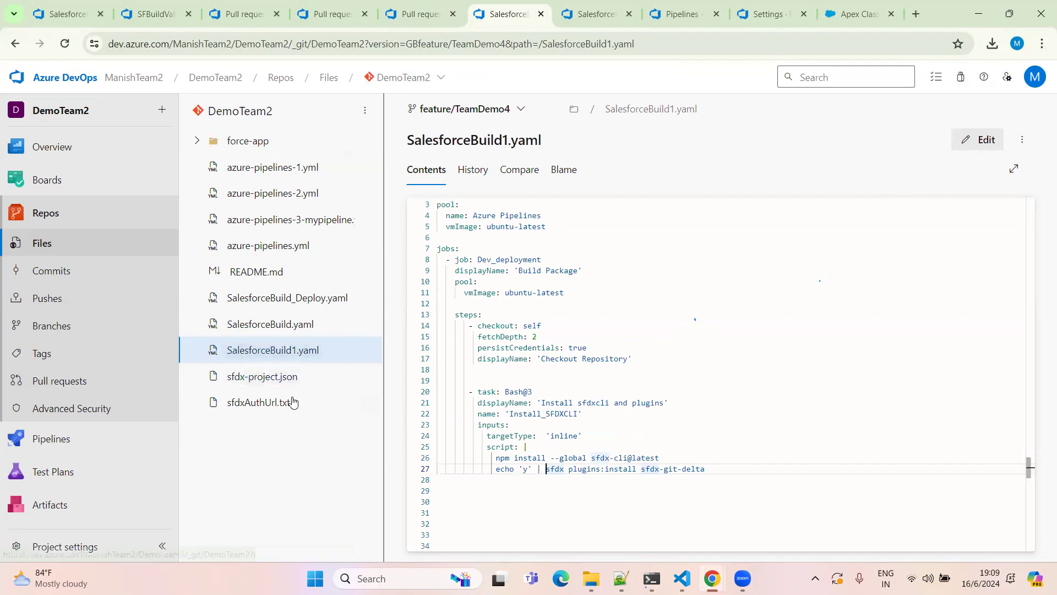
pyautogui.moveTo(72, 442)
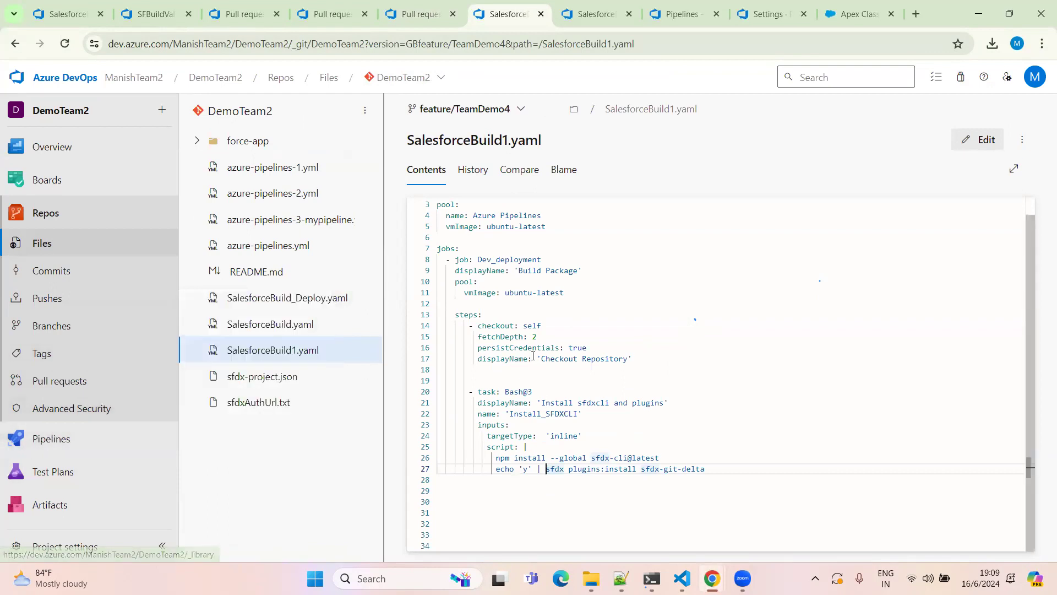
pyautogui.moveTo(527, 446); pyautogui.dragTo(418, 201)
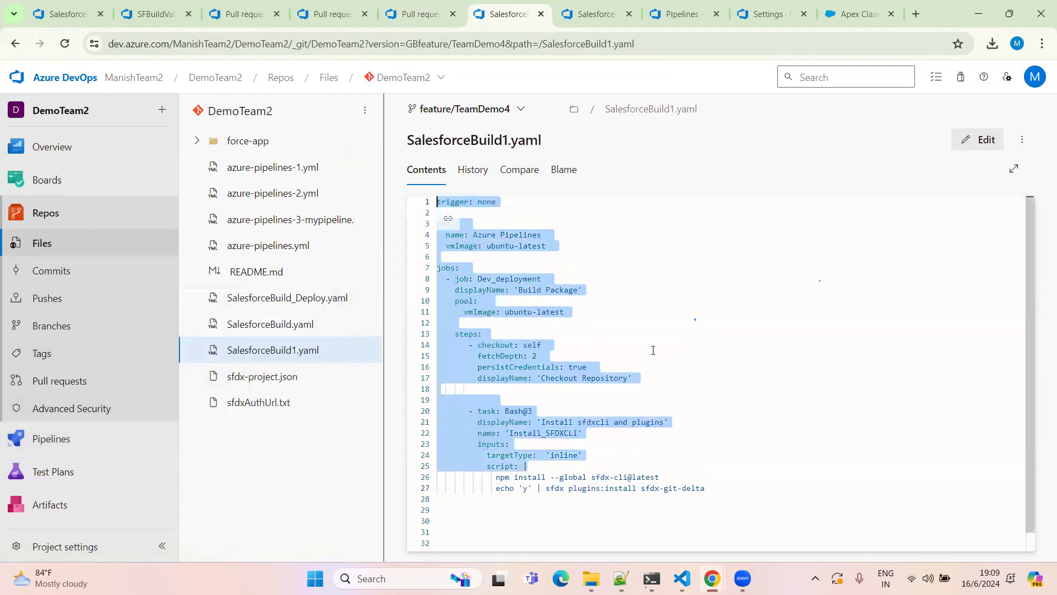
# Step: Highlight all of SalesforceBuild1.yaml from the sfdx-git-delta plugin install line up to the trigger, and clear the selection
pyautogui.click(756, 364)
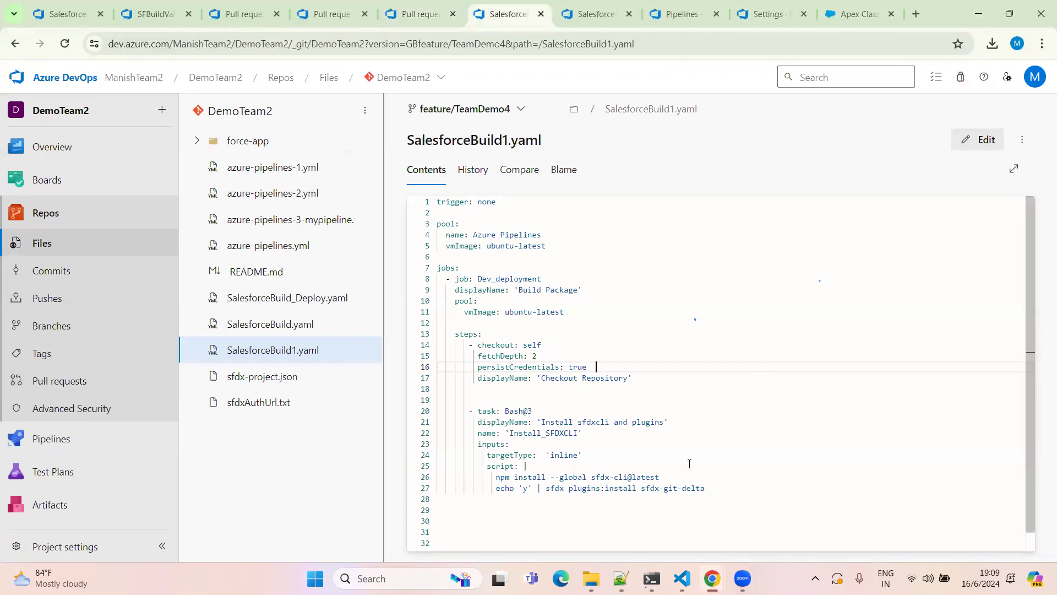
pyautogui.moveTo(716, 488); pyautogui.dragTo(438, 201)
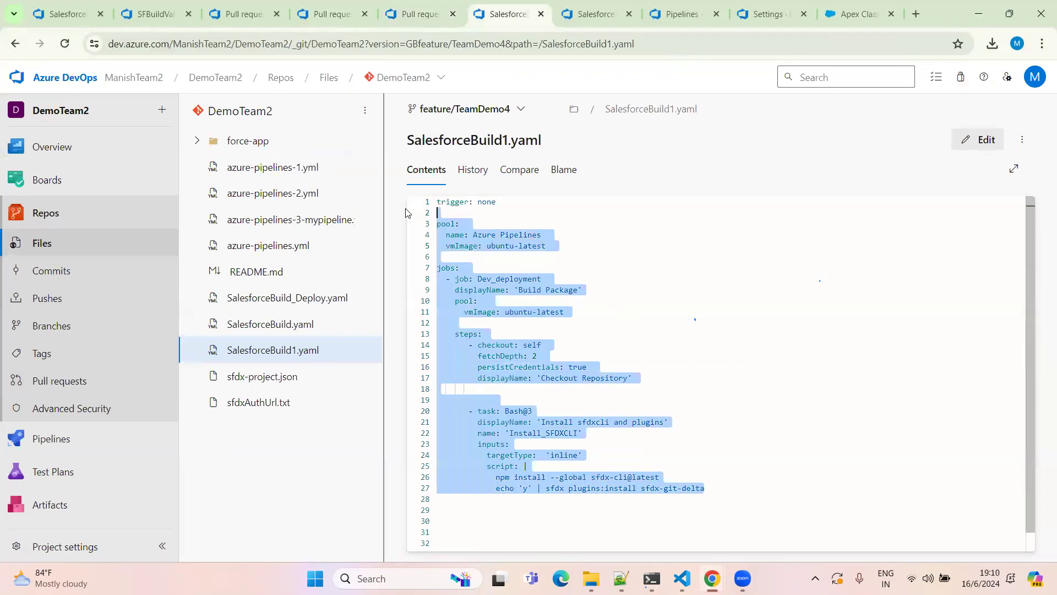
pyautogui.click(715, 410)
pyautogui.moveTo(713, 477); pyautogui.dragTo(438, 201)
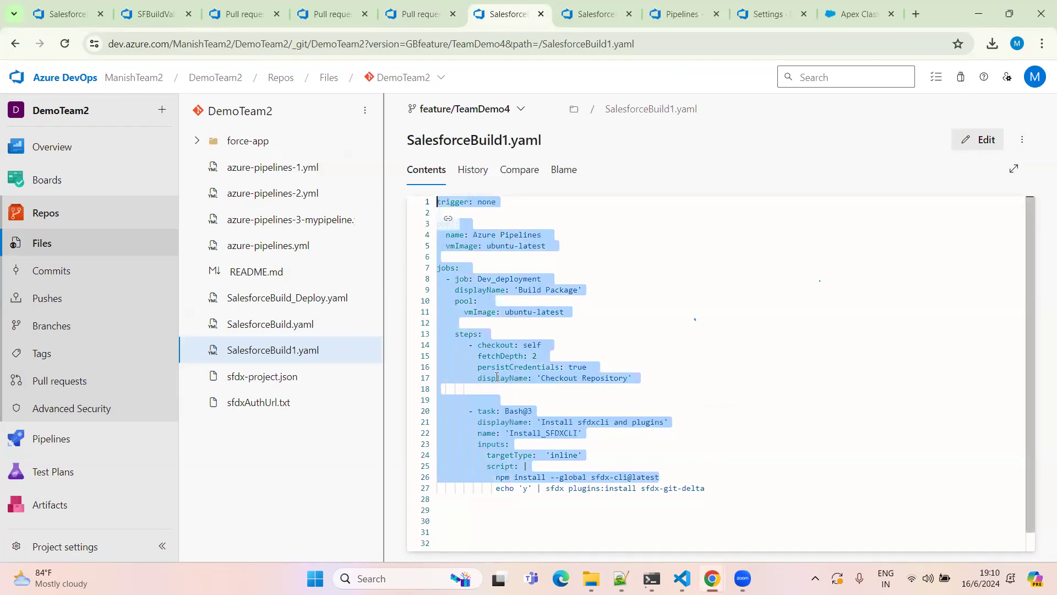
pyautogui.click(547, 442)
pyautogui.moveTo(706, 488); pyautogui.dragTo(437, 201)
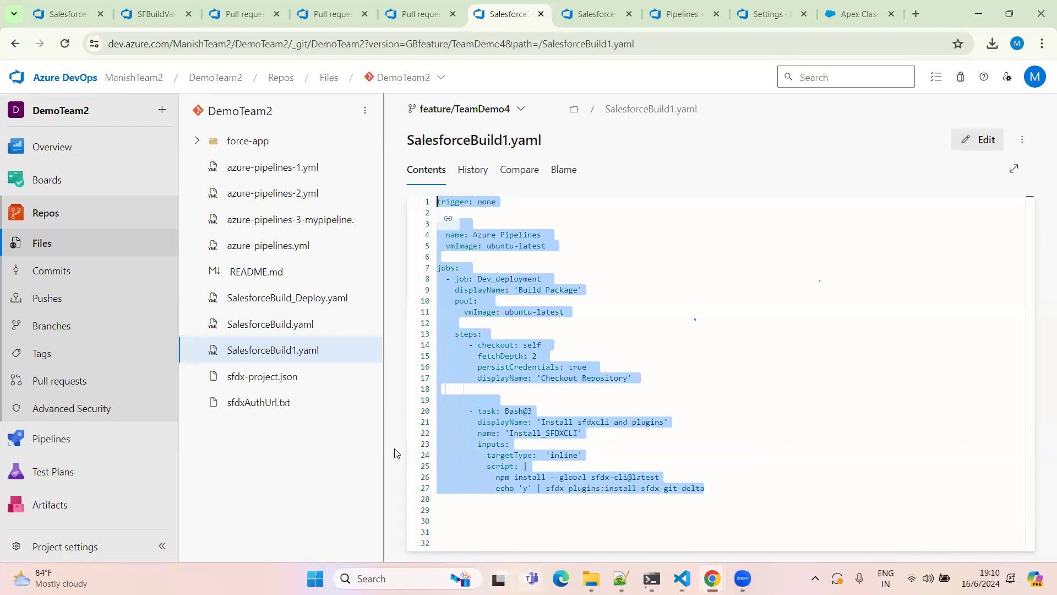
pyautogui.moveTo(707, 489); pyautogui.dragTo(388, 183)
pyautogui.click(691, 445)
pyautogui.moveTo(707, 488); pyautogui.dragTo(424, 200)
pyautogui.click(654, 306)
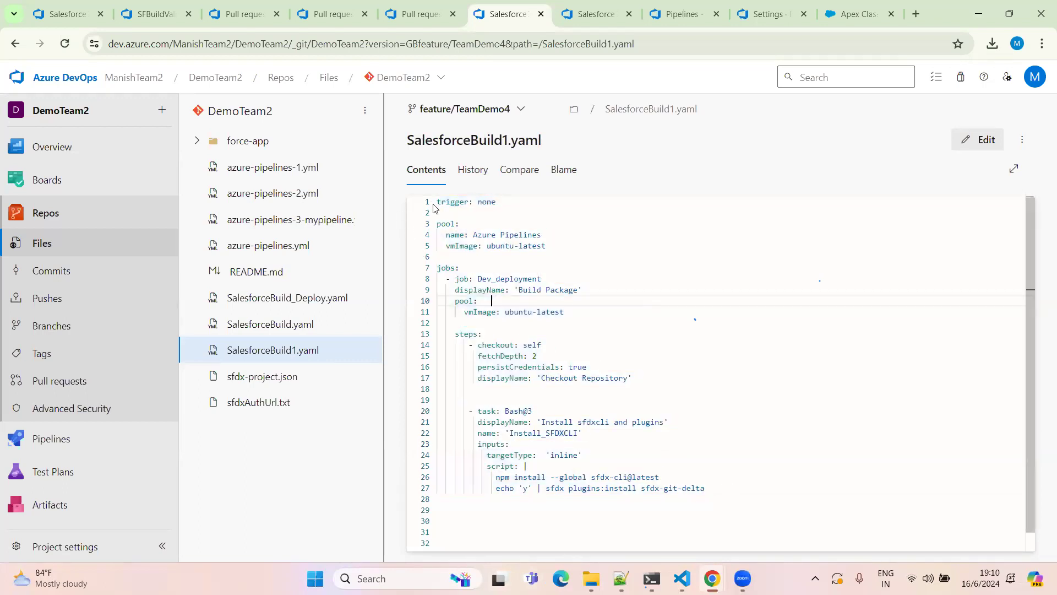
# Step: Highlight the "trigger: none" line at the start of SalesforceBuild1.yaml
pyautogui.moveTo(506, 201); pyautogui.dragTo(435, 202)
pyautogui.click(498, 214)
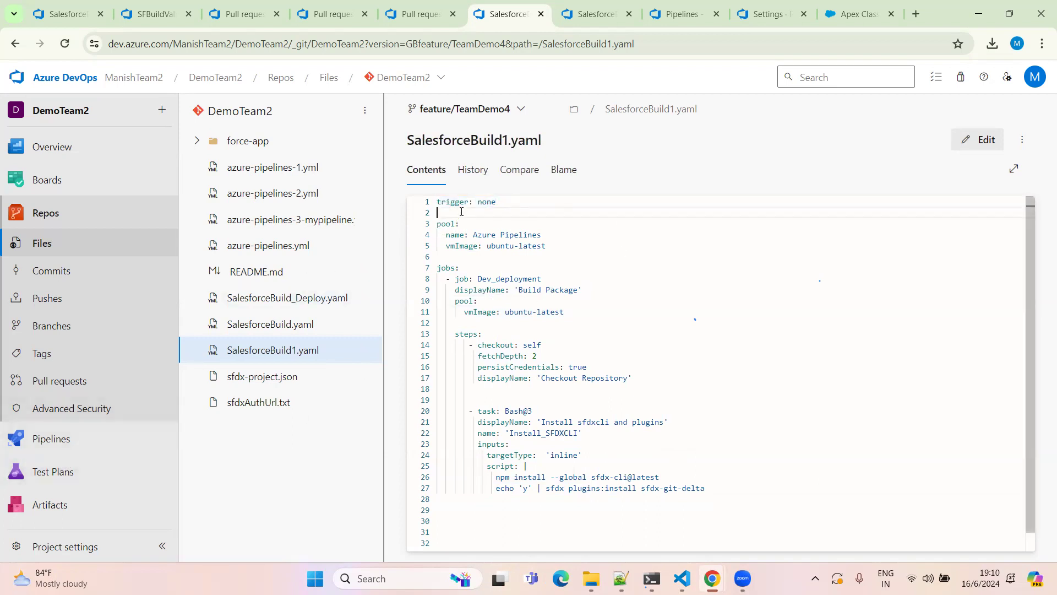
pyautogui.moveTo(507, 201); pyautogui.dragTo(417, 203)
pyautogui.click(523, 234)
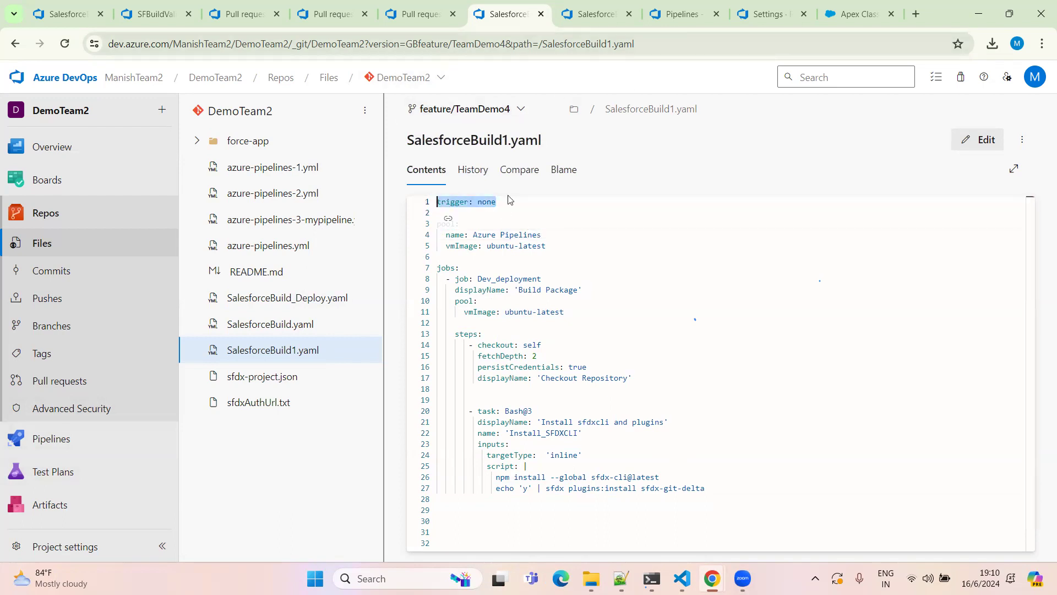
# Step: Open the repository's Branches page in a separate browser tab and return to the SalesforceBuild1.yaml tab
pyautogui.middleClick(75, 329)
pyautogui.click(542, 13)
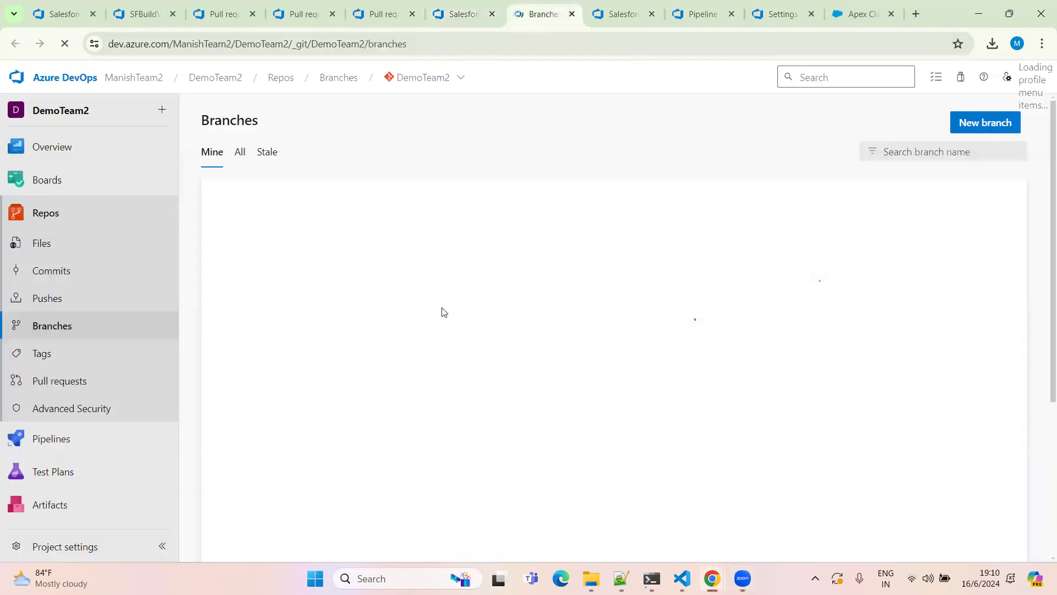
pyautogui.click(454, 14)
# Step: Open the Pipelines page in a separate tab, list all pipelines and expand the DevOps Batch 4 and DevOps Batch 3 folders
pyautogui.moveTo(81, 438)
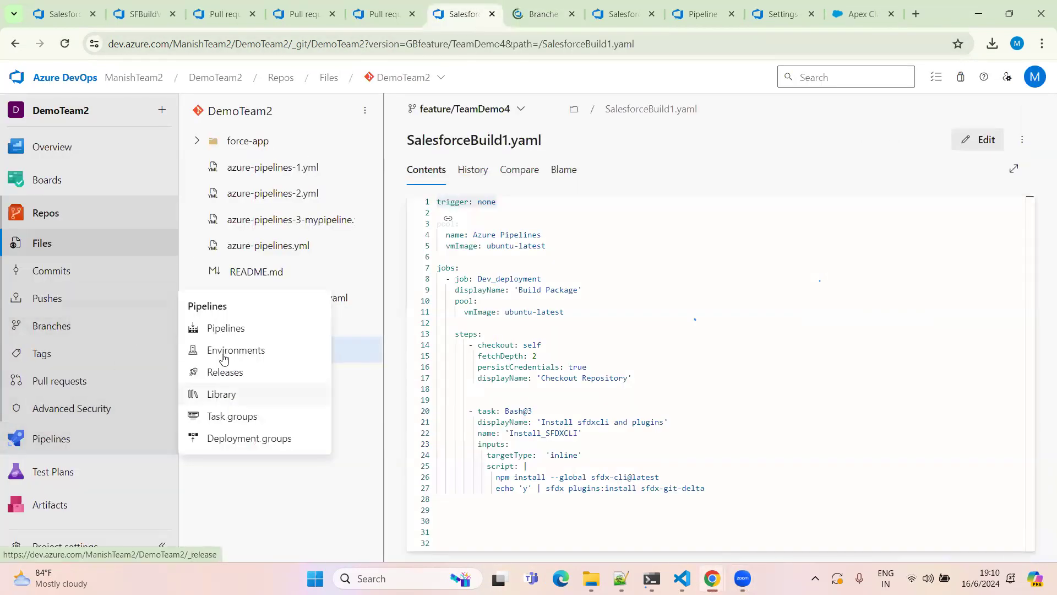
pyautogui.click(226, 333)
pyautogui.click(570, 13)
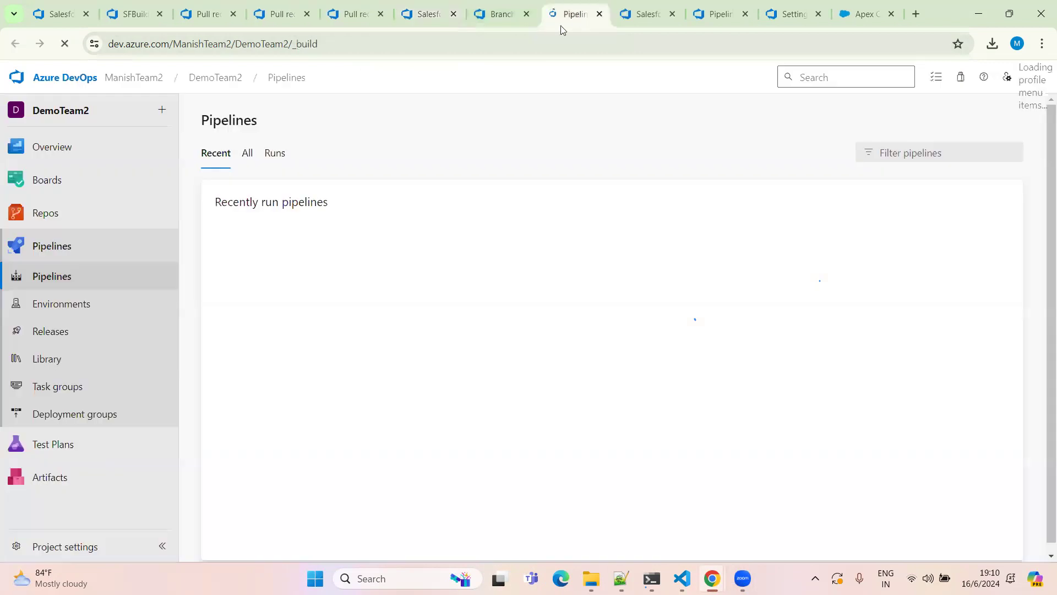
pyautogui.click(248, 156)
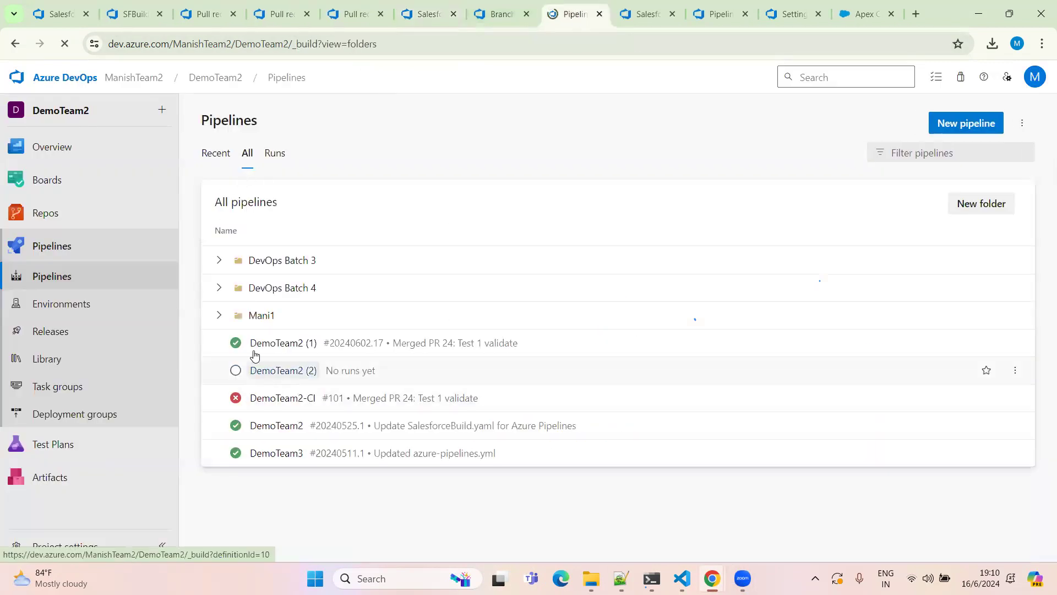
pyautogui.click(218, 288)
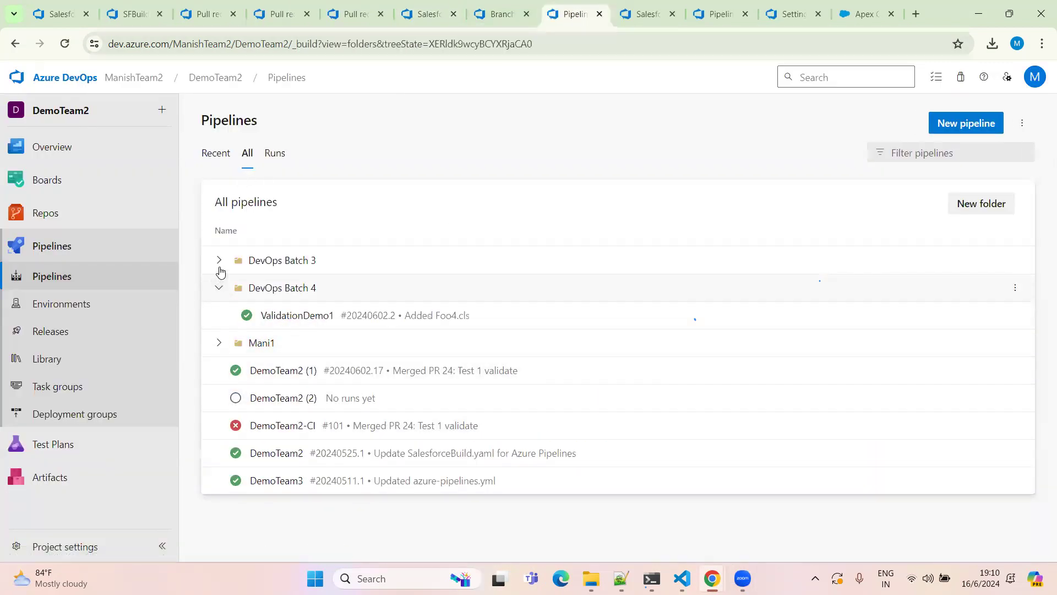
pyautogui.click(221, 269)
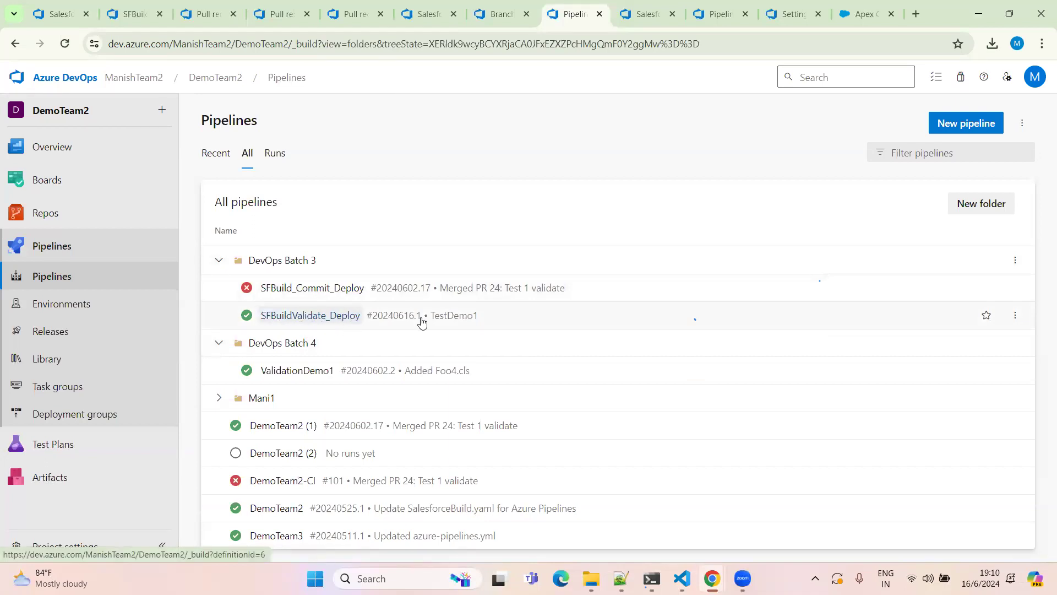
# Step: Switch to the Branches page and open the branch policies of the Dev branch
pyautogui.click(476, 17)
pyautogui.scroll(-5, 547, 449)
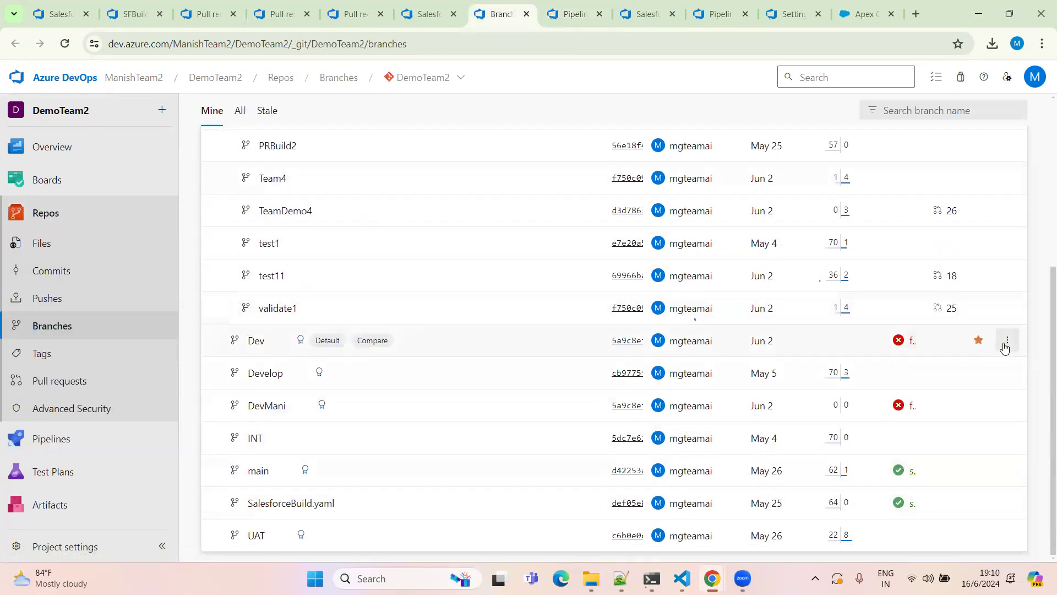
pyautogui.click(1006, 344)
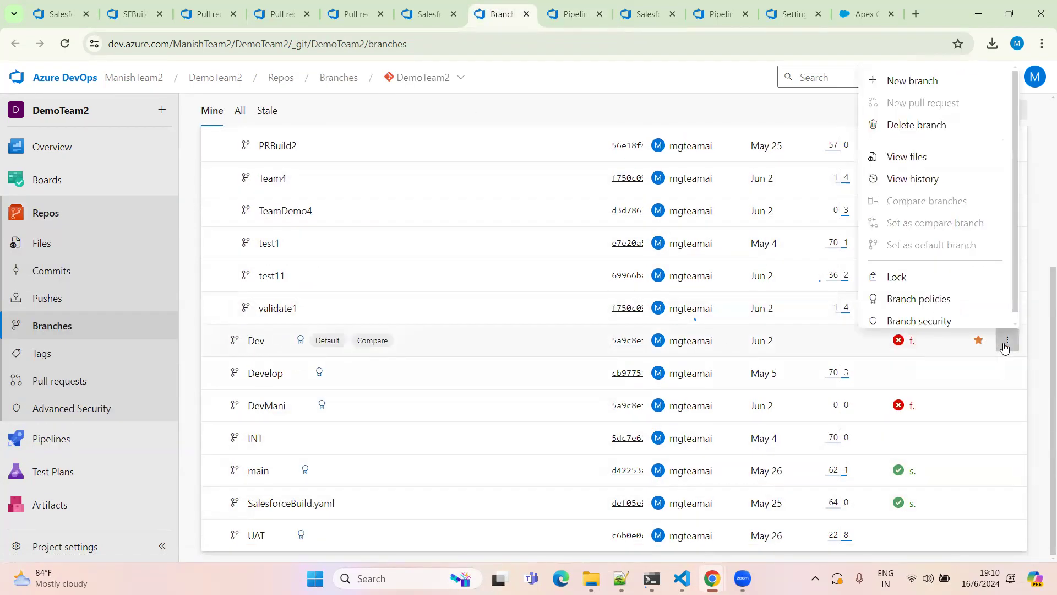
pyautogui.click(935, 299)
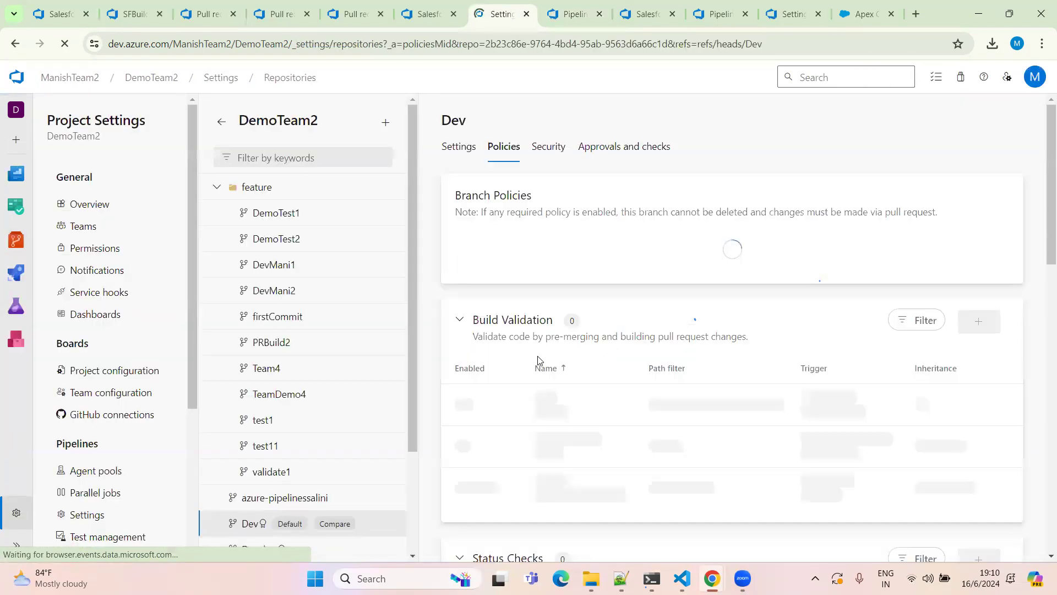
# Step: Inspect the SFBuildValidate_Deploy build validation policy of the Dev branch and close its settings without saving
pyautogui.scroll(-10, 538, 363)
pyautogui.click(577, 251)
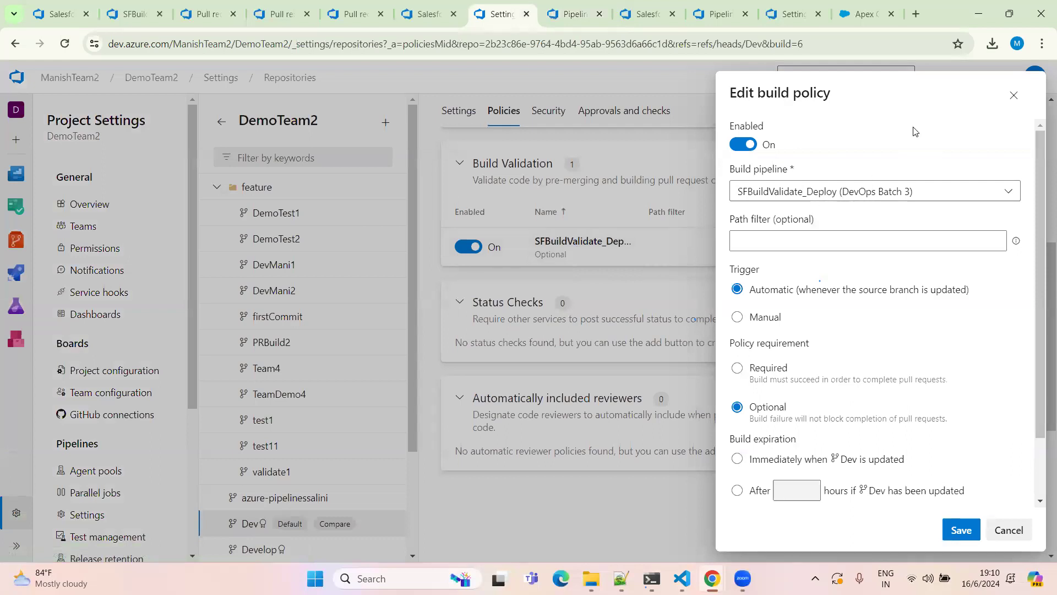
pyautogui.moveTo(852, 93); pyautogui.dragTo(728, 150)
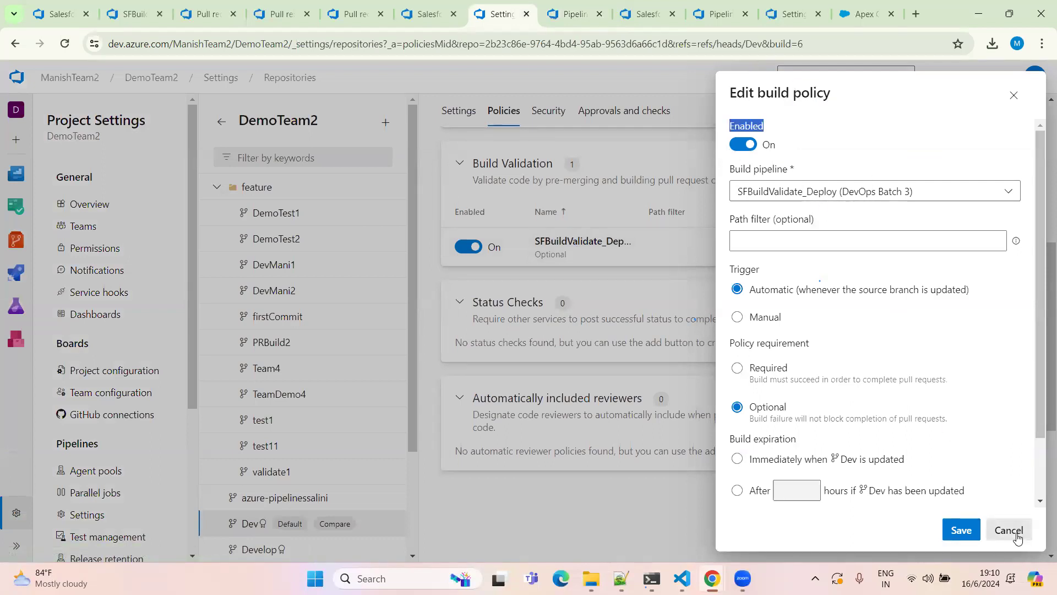
pyautogui.click(1008, 530)
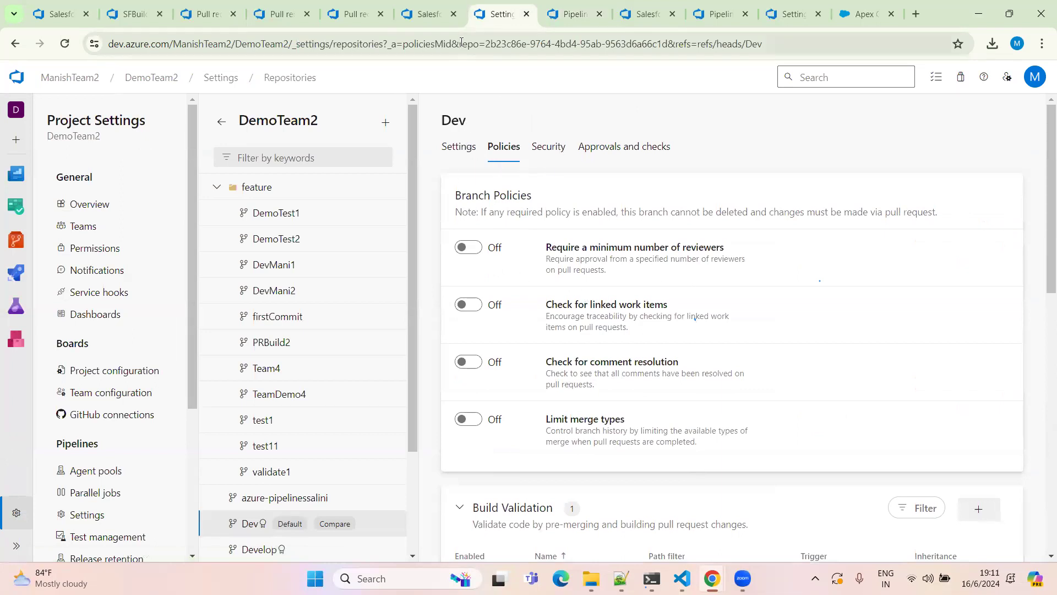
# Step: Compare the Dev branch's Build Validation entry with the trigger setting in SalesforceBuild1.yaml
pyautogui.scroll(-5, 676, 395)
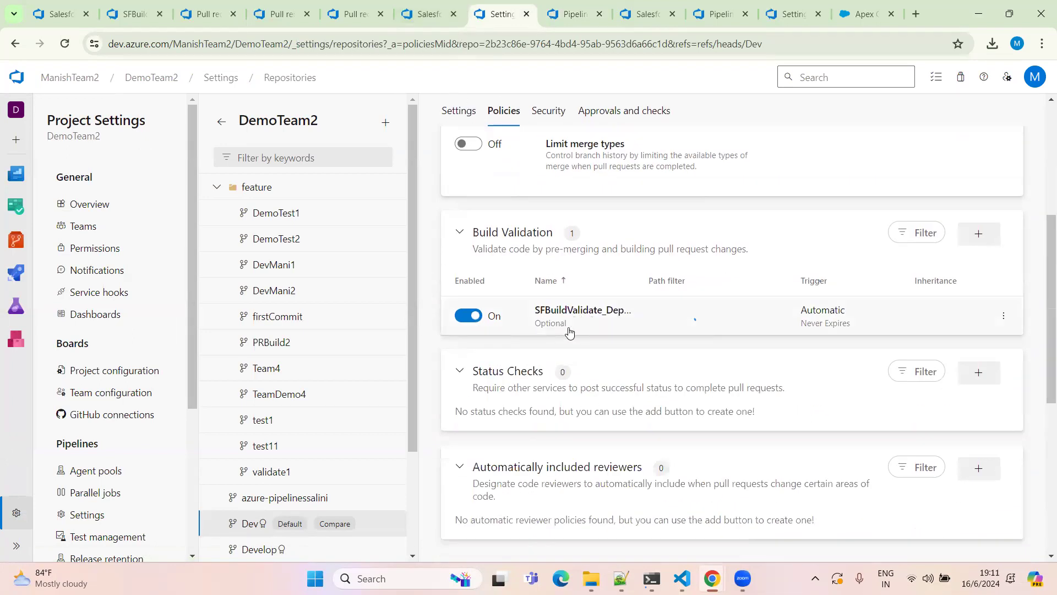
pyautogui.click(426, 16)
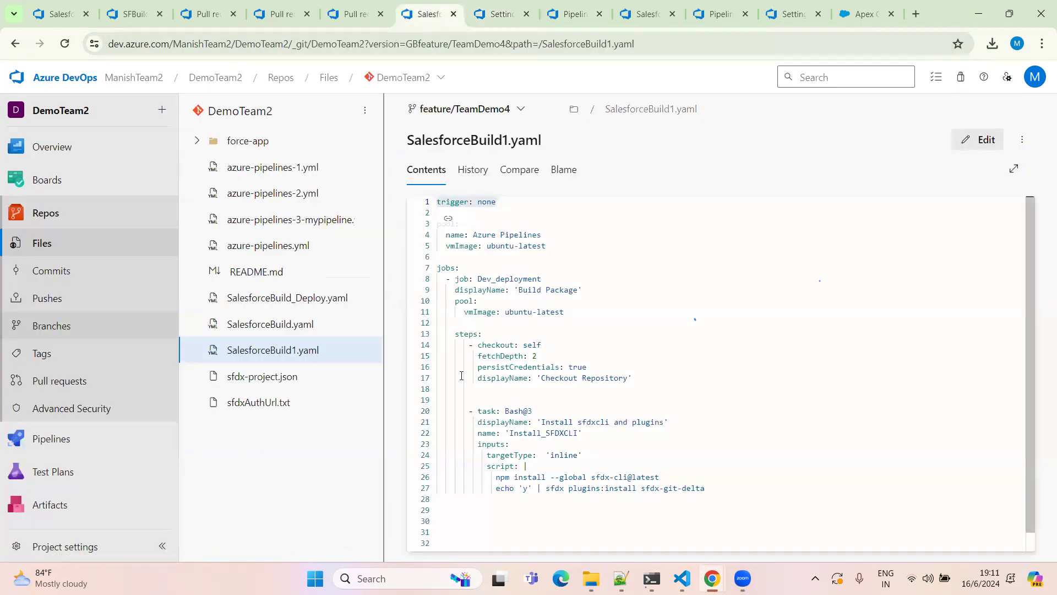
pyautogui.scroll(-1, 495, 385)
pyautogui.moveTo(474, 240); pyautogui.dragTo(434, 203)
pyautogui.click(507, 280)
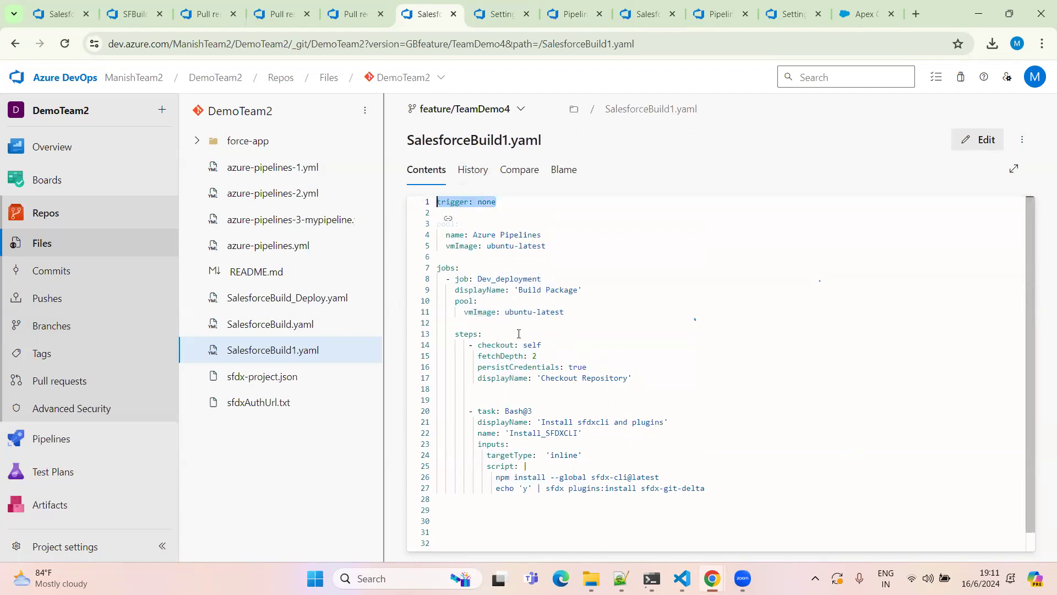
pyautogui.click(500, 14)
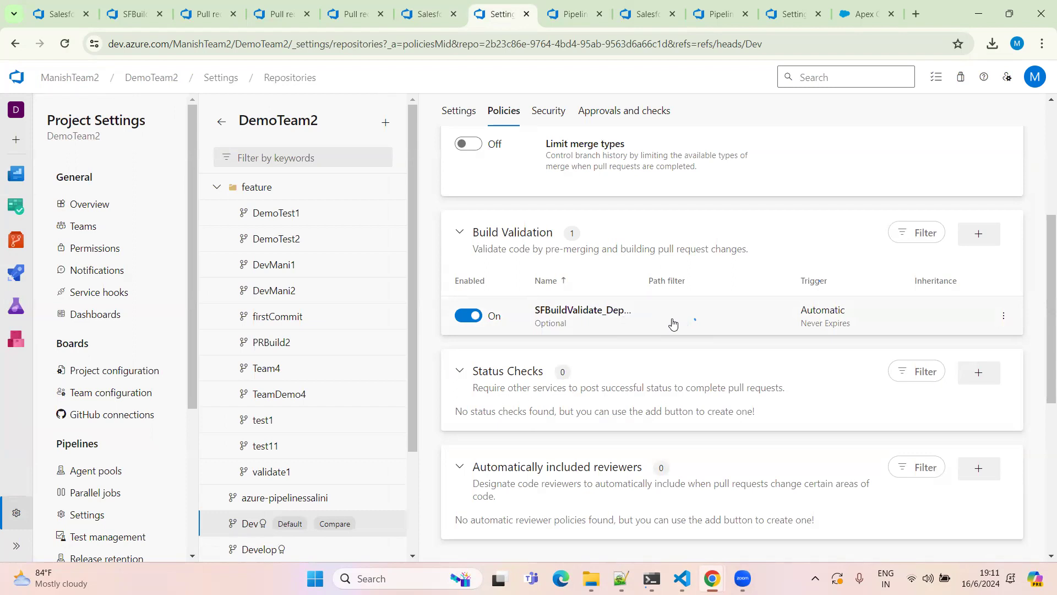
pyautogui.click(435, 14)
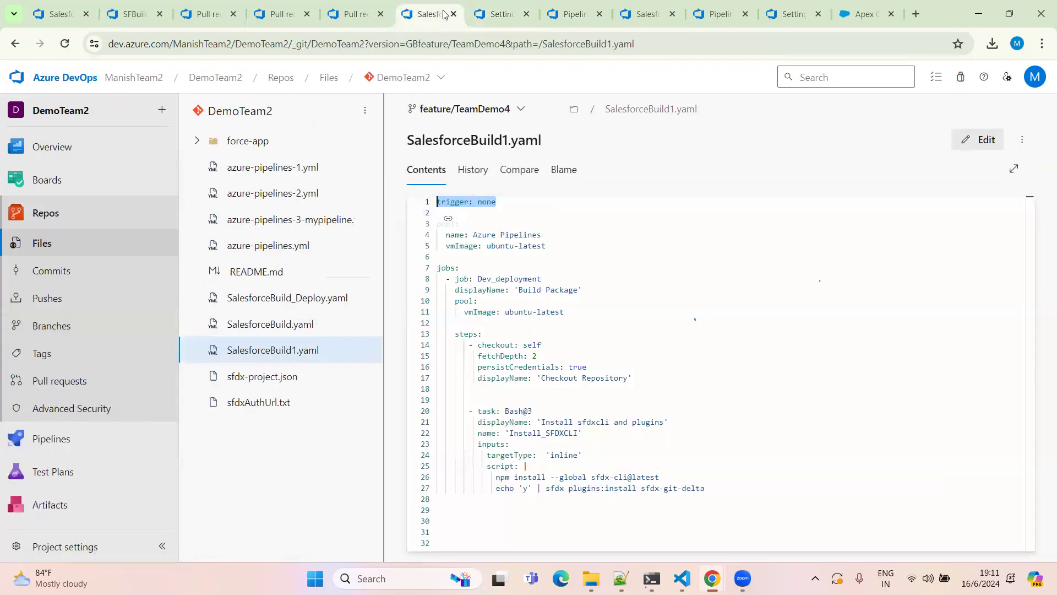
# Step: Highlight the pool's name and vmImage lines in SalesforceBuild1.yaml, including the ubuntu-latest value
pyautogui.scroll(-1, 485, 257)
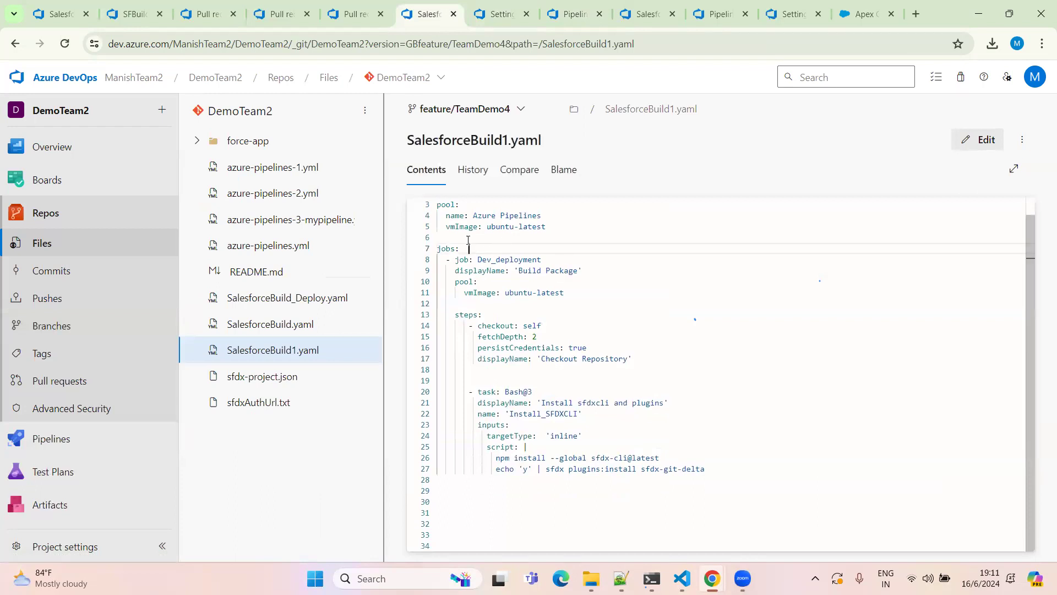
pyautogui.moveTo(452, 217); pyautogui.dragTo(570, 227)
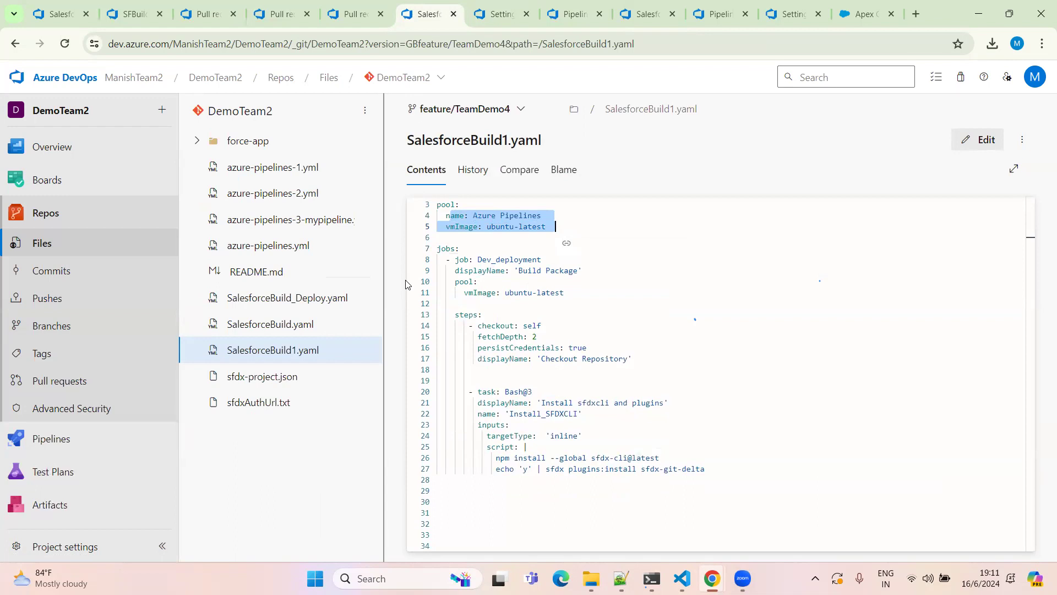
pyautogui.moveTo(487, 227); pyautogui.dragTo(540, 227)
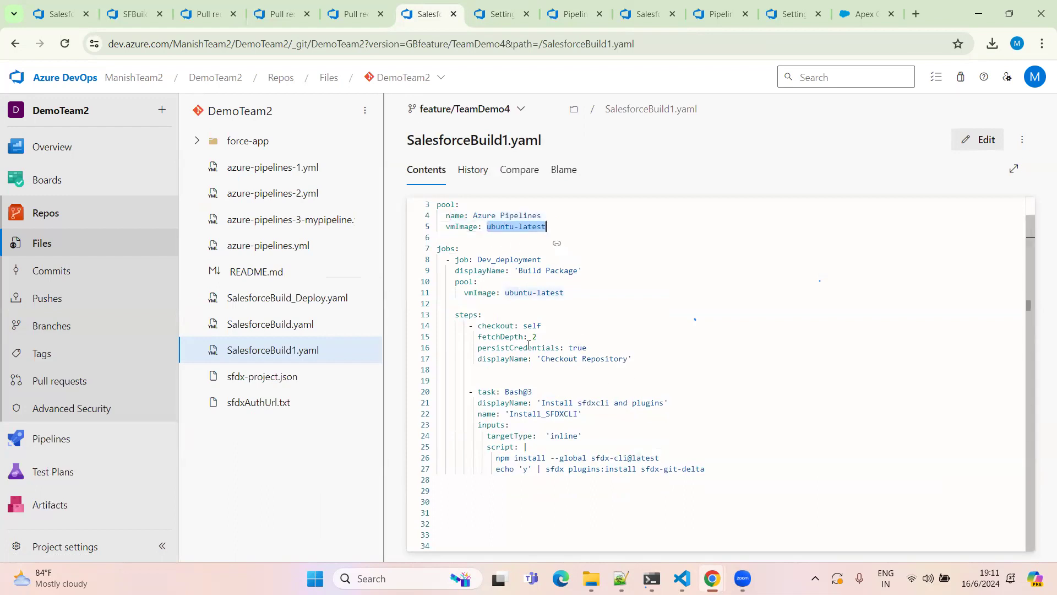
pyautogui.click(473, 296)
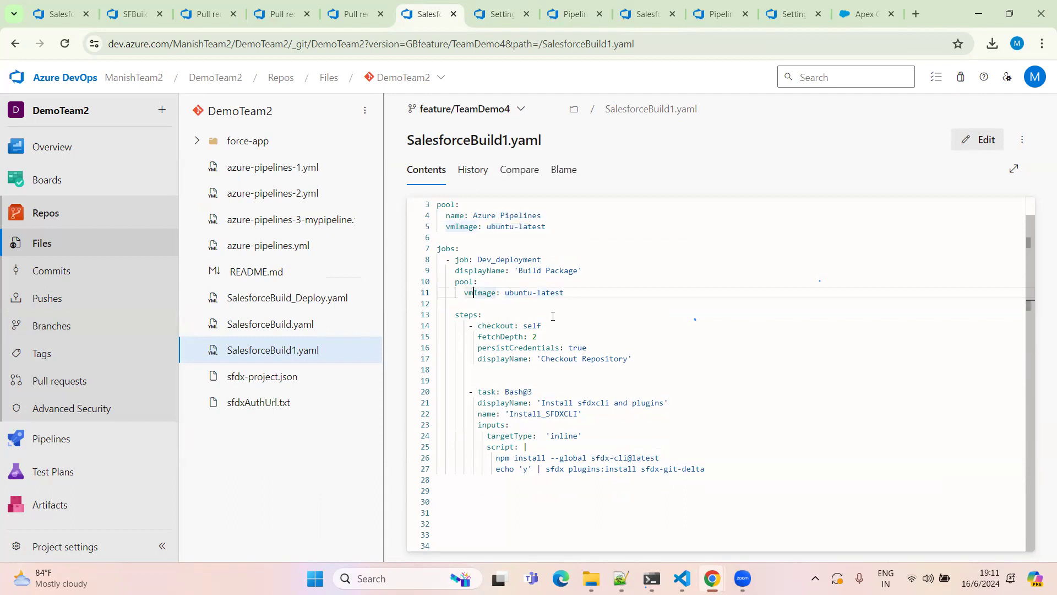
pyautogui.scroll(1, 517, 276)
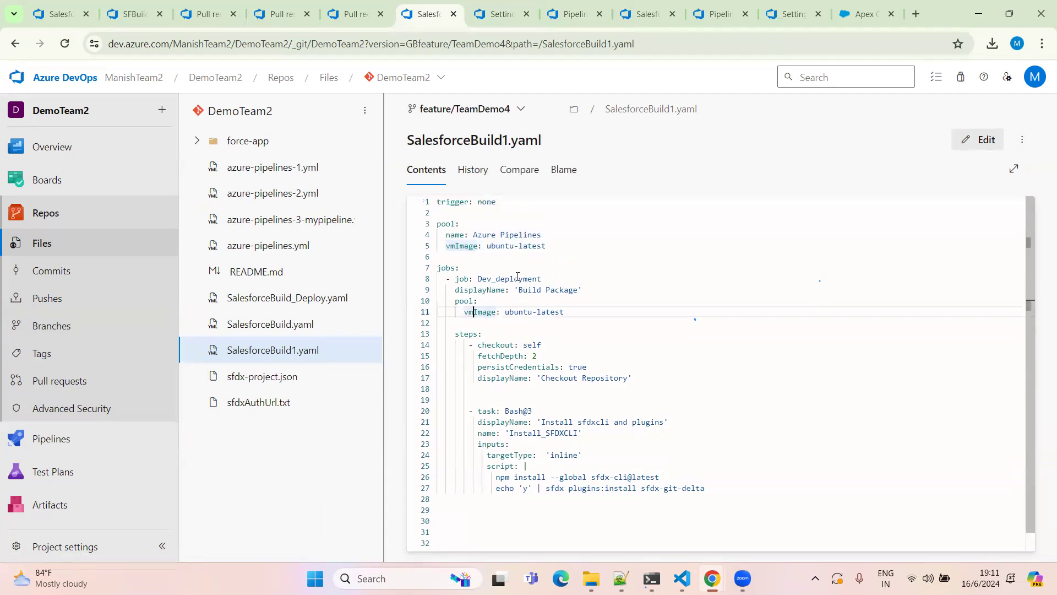
# Step: Highlight the steps section of SalesforceBuild1.yaml, and the checkout step from "checkout: self" to its display name
pyautogui.scroll(-1, 499, 350)
pyautogui.moveTo(453, 314); pyautogui.dragTo(669, 403)
pyautogui.click(528, 403)
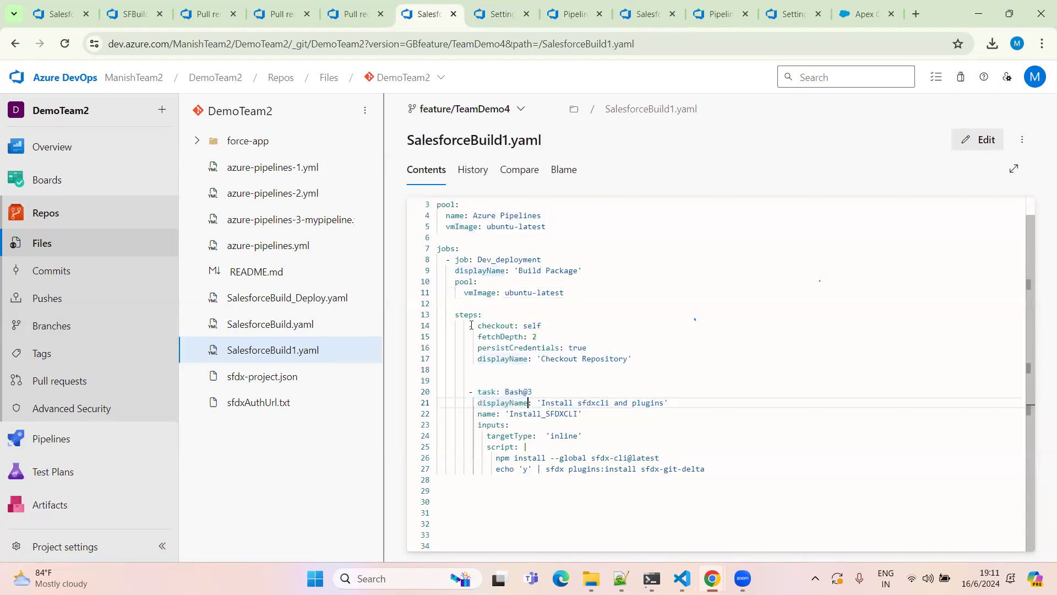
pyautogui.moveTo(471, 326); pyautogui.dragTo(638, 359)
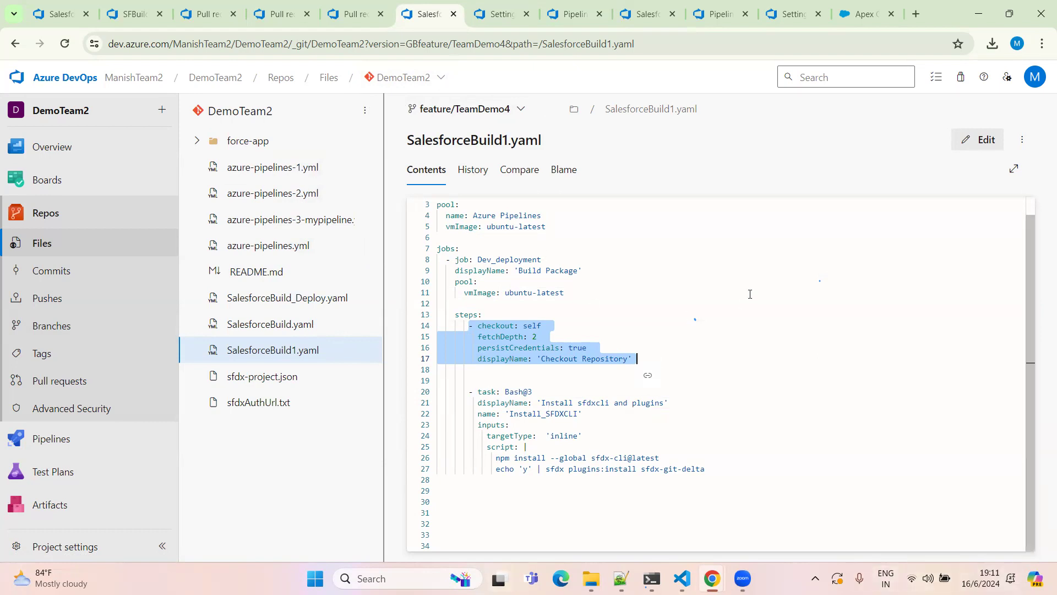
pyautogui.click(573, 292)
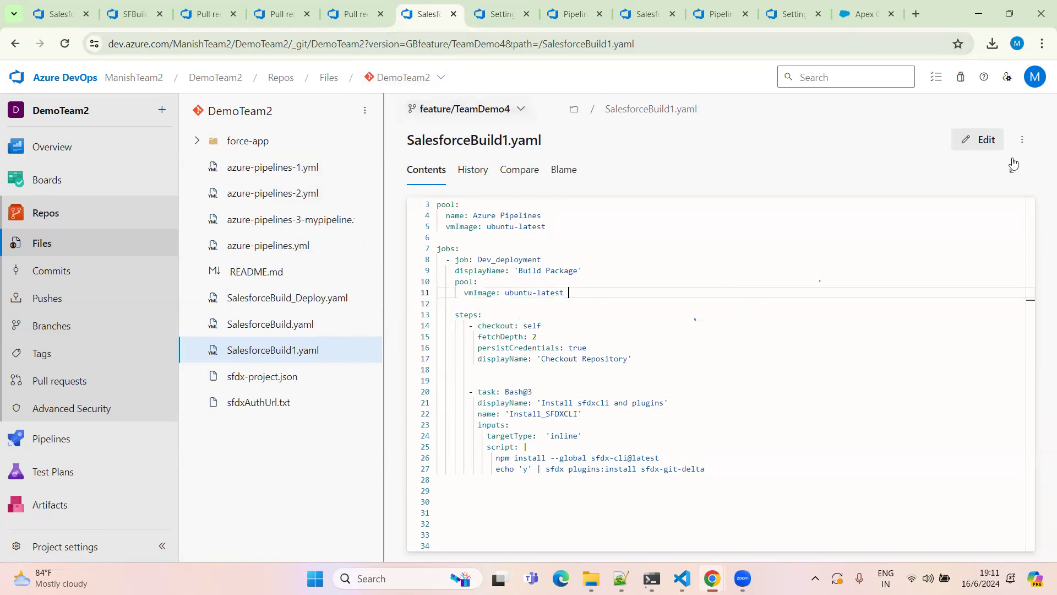
# Step: Show the Clone Repository details for DemoTeam2, close them and return to the SalesforceBuild1.yaml contents
pyautogui.click(1022, 140)
pyautogui.click(951, 168)
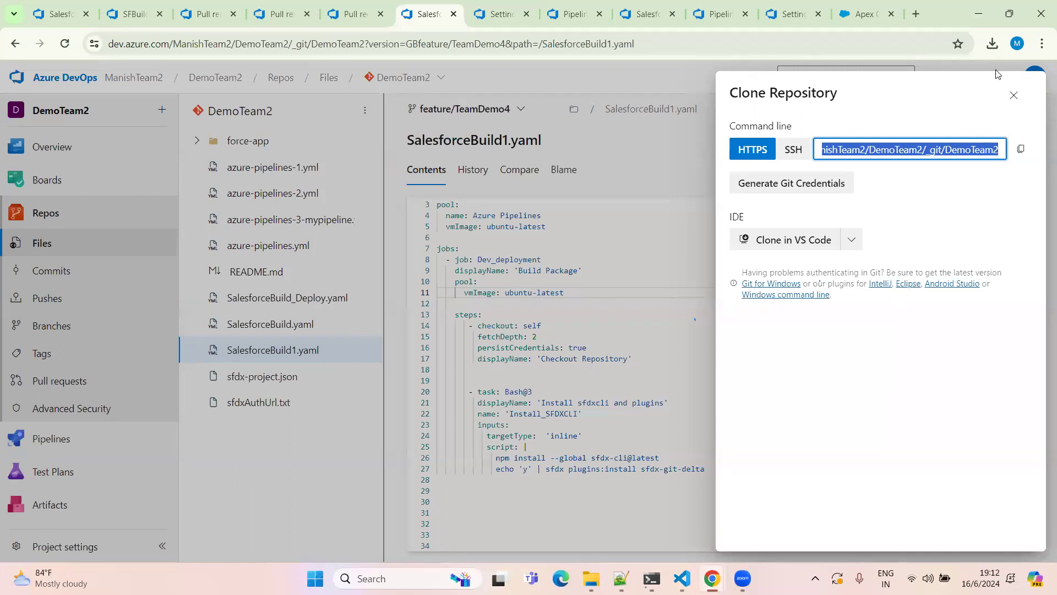
pyautogui.click(591, 323)
pyautogui.scroll(1, 535, 285)
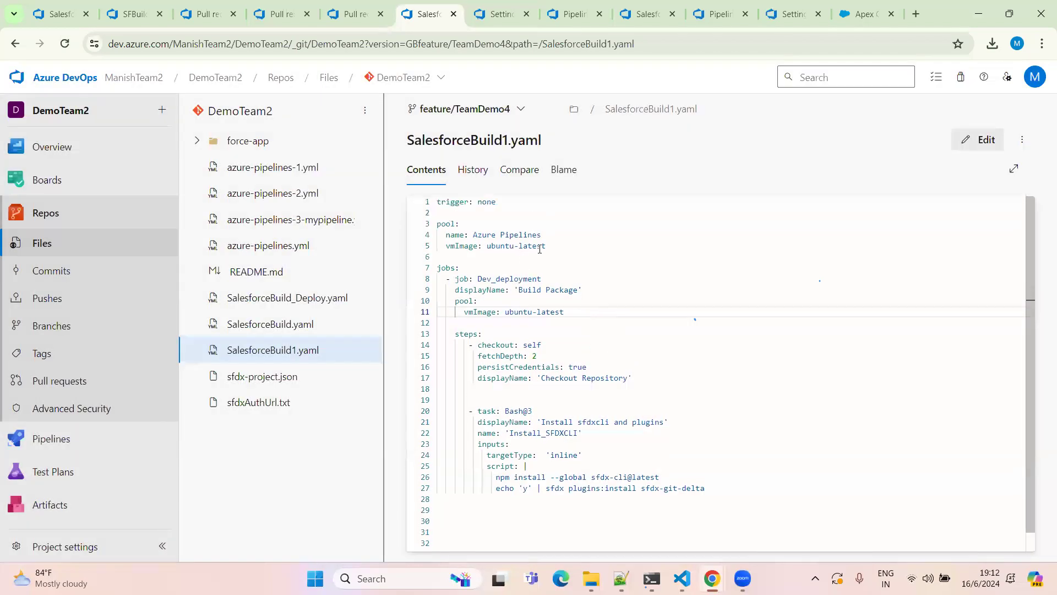
pyautogui.scroll(-1, 674, 371)
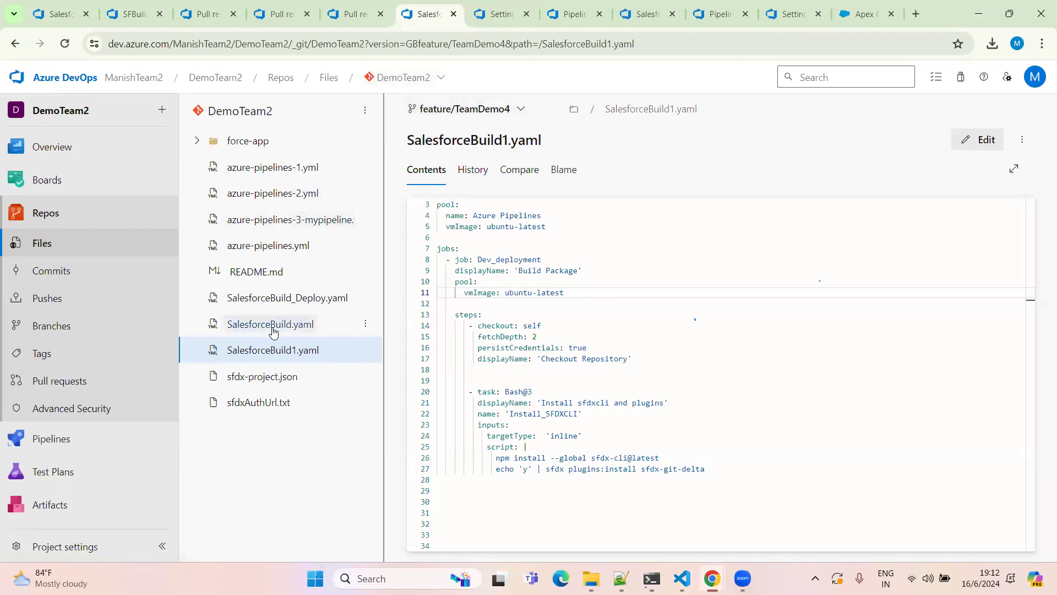
# Step: Highlight the checkout block under steps in SalesforceBuild1.yaml, including its "checkout: self" line
pyautogui.moveTo(651, 363); pyautogui.dragTo(428, 329)
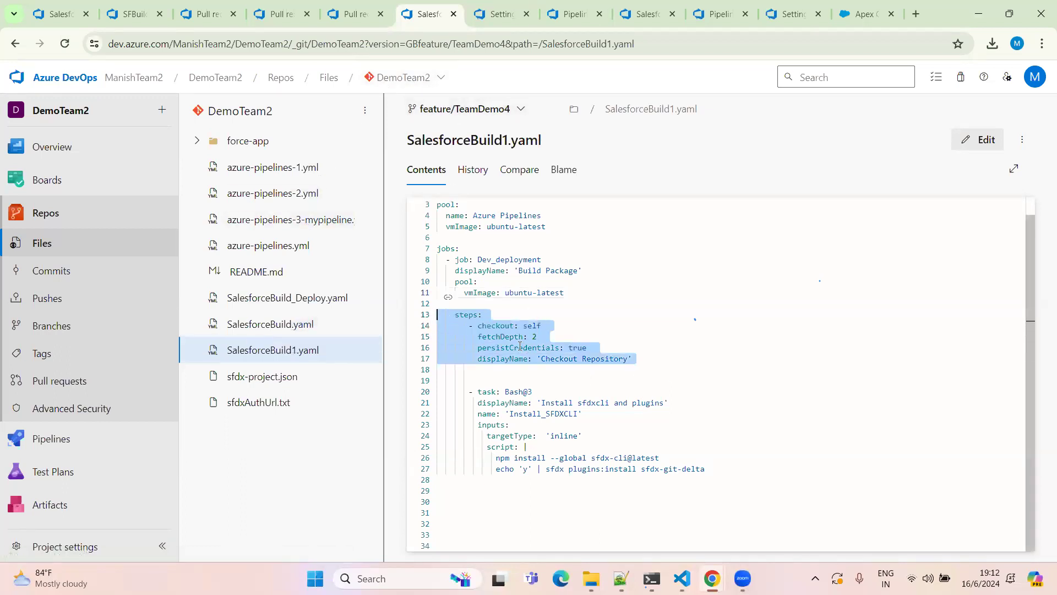
pyautogui.click(526, 337)
pyautogui.moveTo(498, 327); pyautogui.dragTo(538, 326)
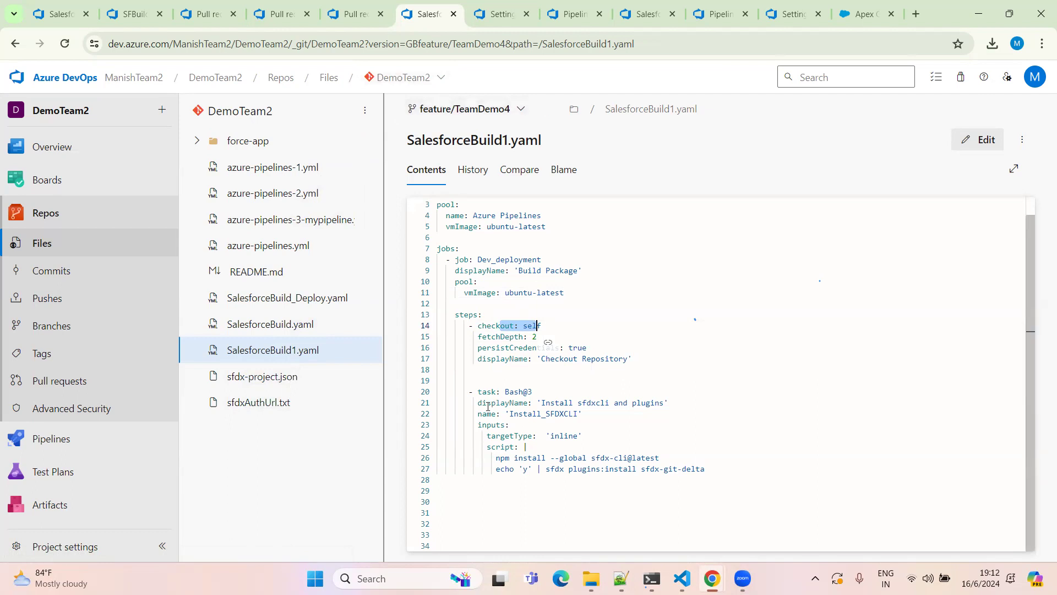
pyautogui.moveTo(650, 368); pyautogui.dragTo(440, 314)
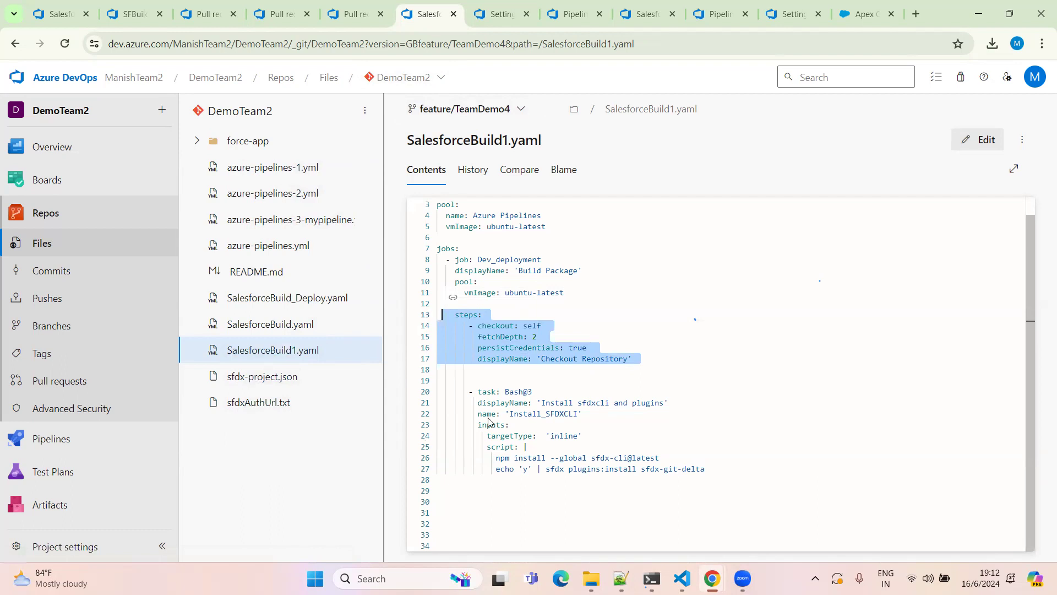
pyautogui.click(534, 429)
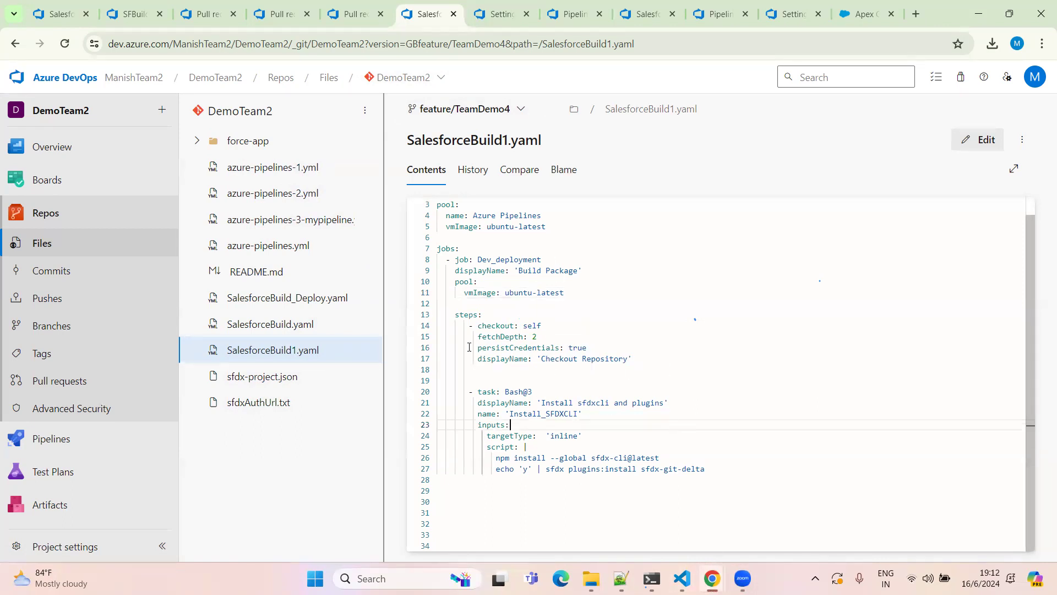
# Step: Highlight the script commands that install sfdx-cli@latest globally and add the sfdx-git-delta plugin
pyautogui.moveTo(590, 425)
pyautogui.mouseDown()
pyautogui.moveTo(440, 424)
pyautogui.moveTo(441, 388)
pyautogui.moveTo(530, 419)
pyautogui.moveTo(582, 417)
pyautogui.mouseUp()
pyautogui.moveTo(497, 458); pyautogui.dragTo(661, 458)
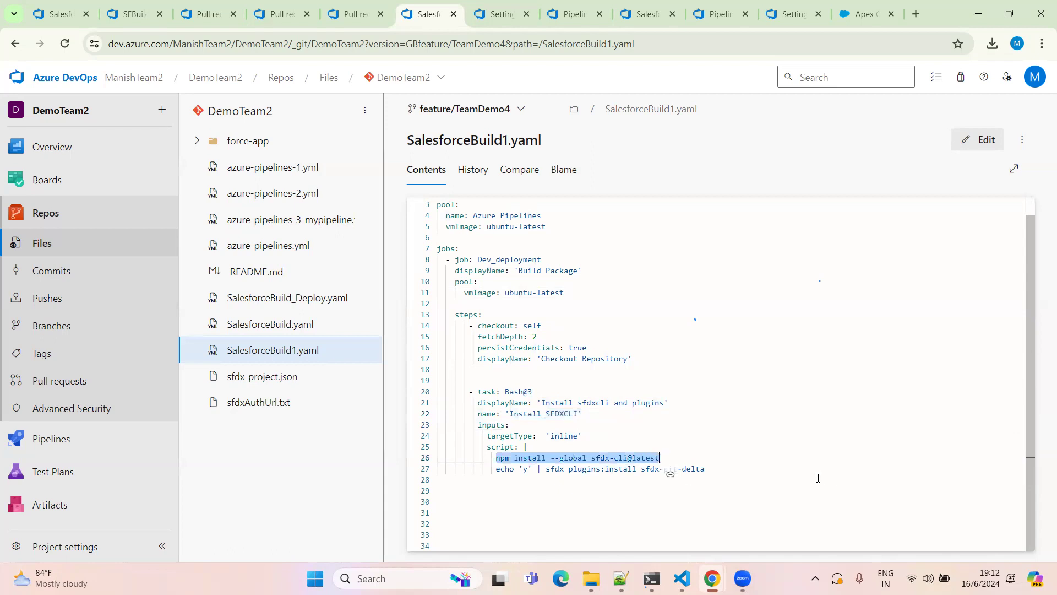
pyautogui.click(495, 456)
pyautogui.moveTo(660, 458); pyautogui.dragTo(495, 468)
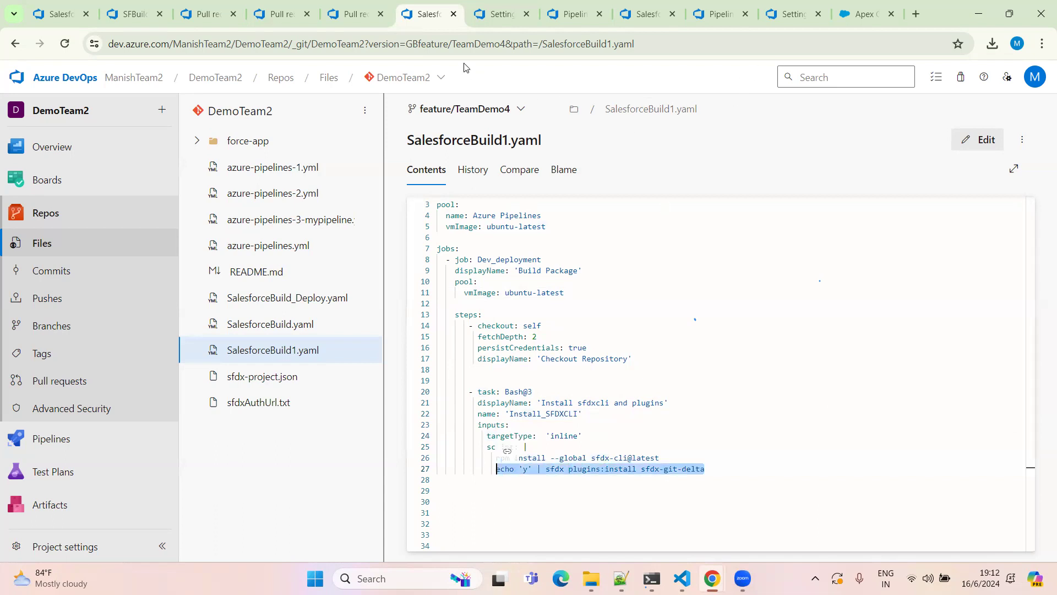
# Step: Search the web for sfdx-git-delta in a new browser tab and open its GitHub repository
pyautogui.hotkey('ctrl', 't')
pyautogui.write('sf')
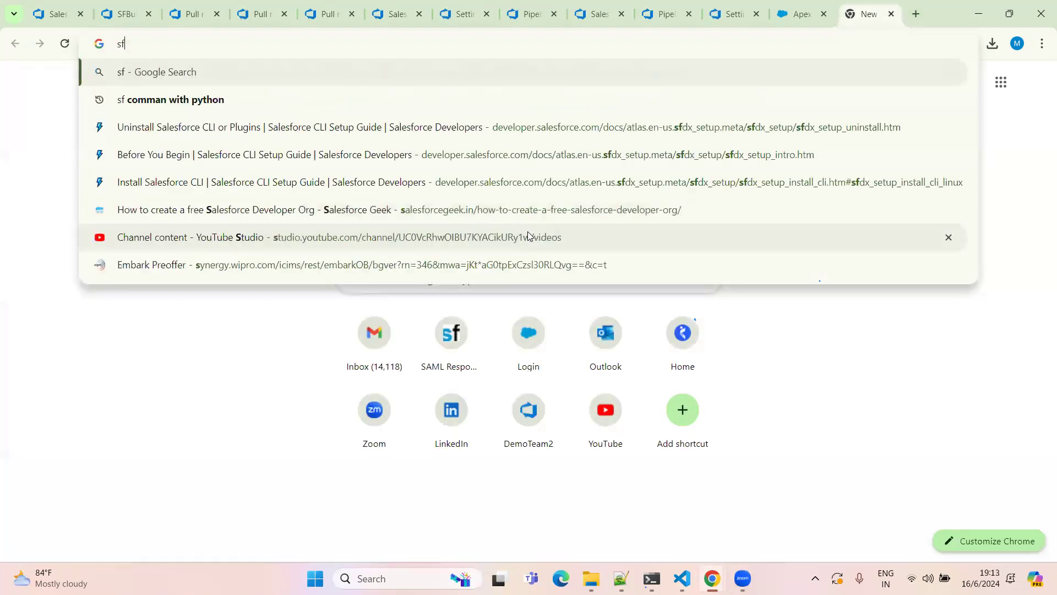
pyautogui.write('dx')
pyautogui.press('Down')
pyautogui.press('Return')
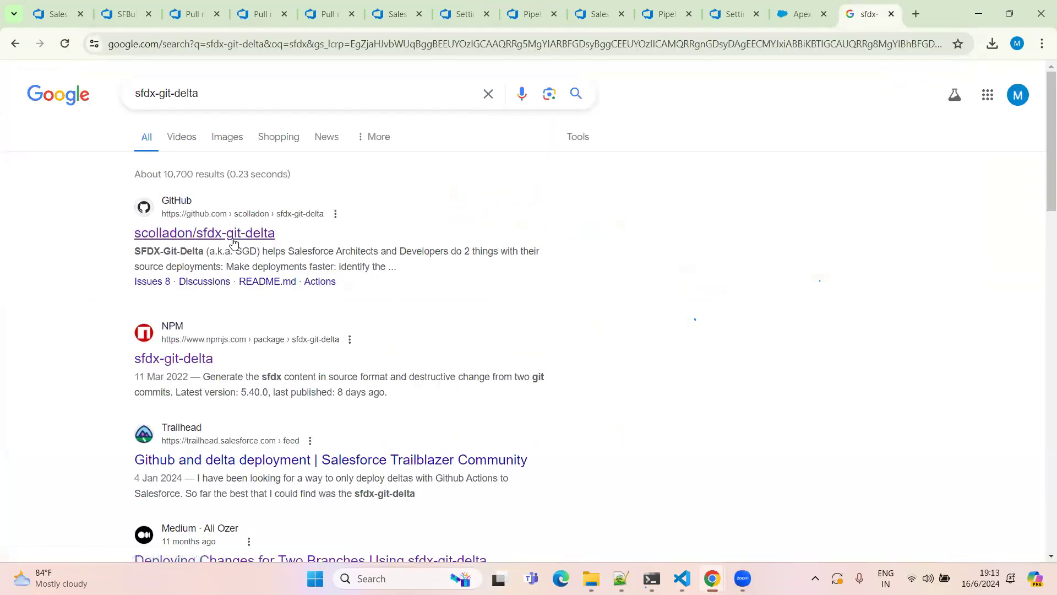
pyautogui.click(233, 237)
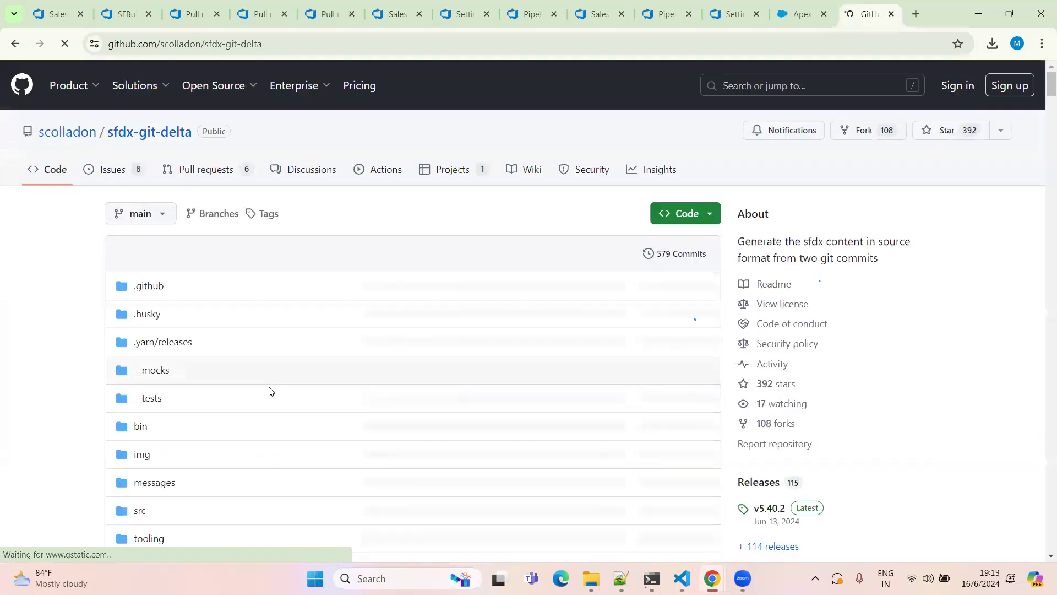
# Step: Examine the README's "What is SFDX-Git-Delta?" section and its diagram comparing the two CI pipelines
pyautogui.scroll(-6, 214, 349)
pyautogui.scroll(-15, 211, 352)
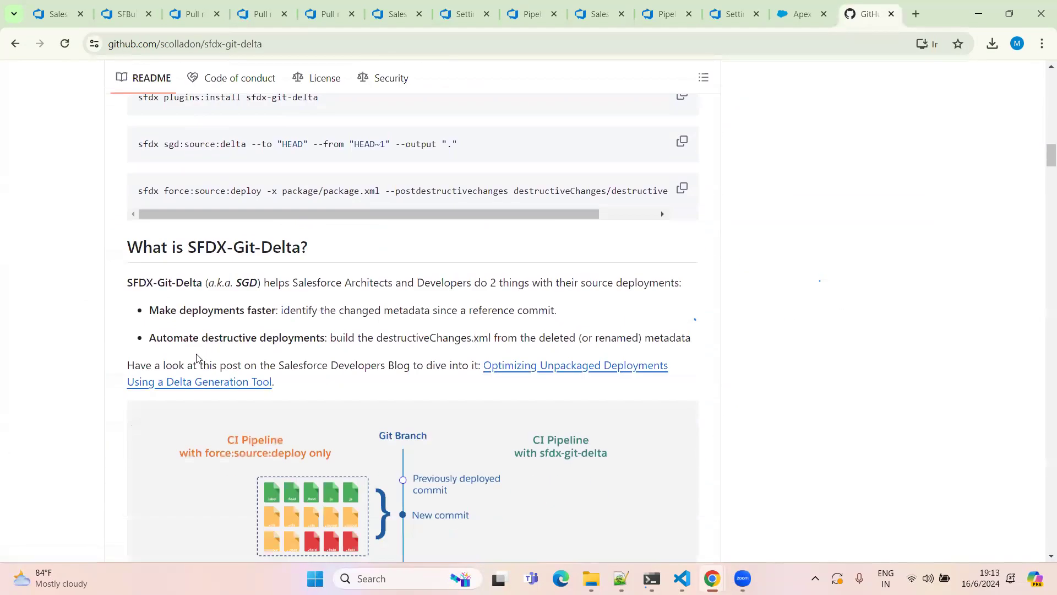
pyautogui.scroll(-1, 231, 253)
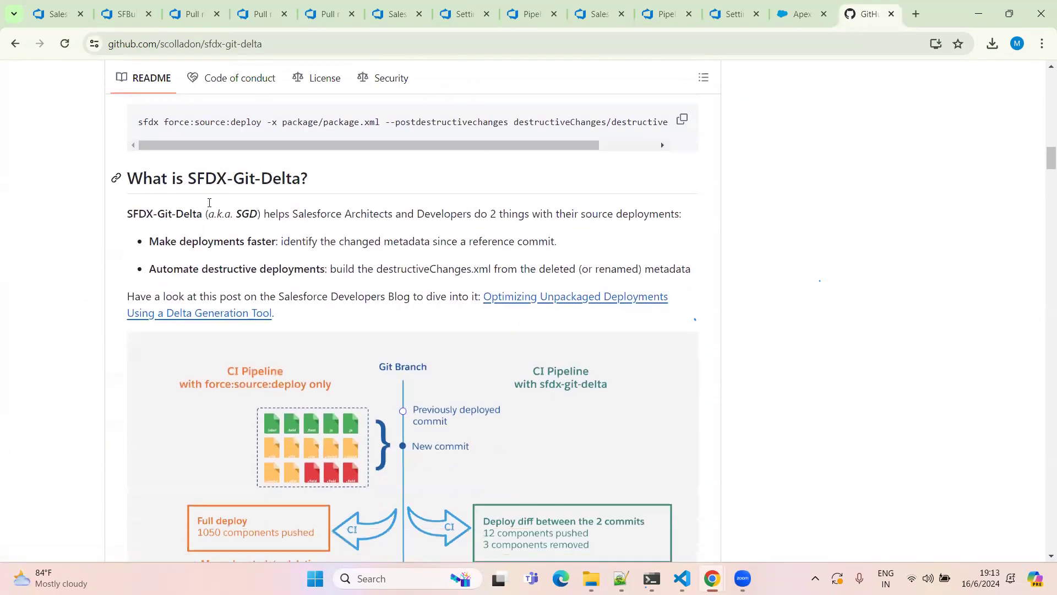
pyautogui.scroll(-5, 195, 204)
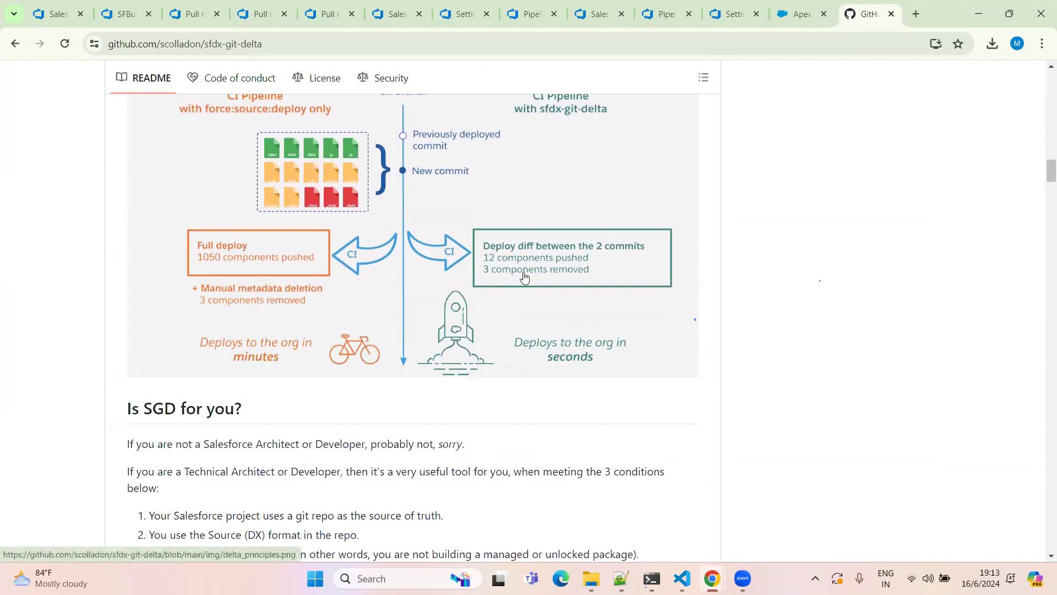
# Step: Return to the feature/TeamDemo4 version of SalesforceBuild1.yaml and highlight the whole "Install sfdxcli and plugins" Bash@3 task
pyautogui.click(427, 19)
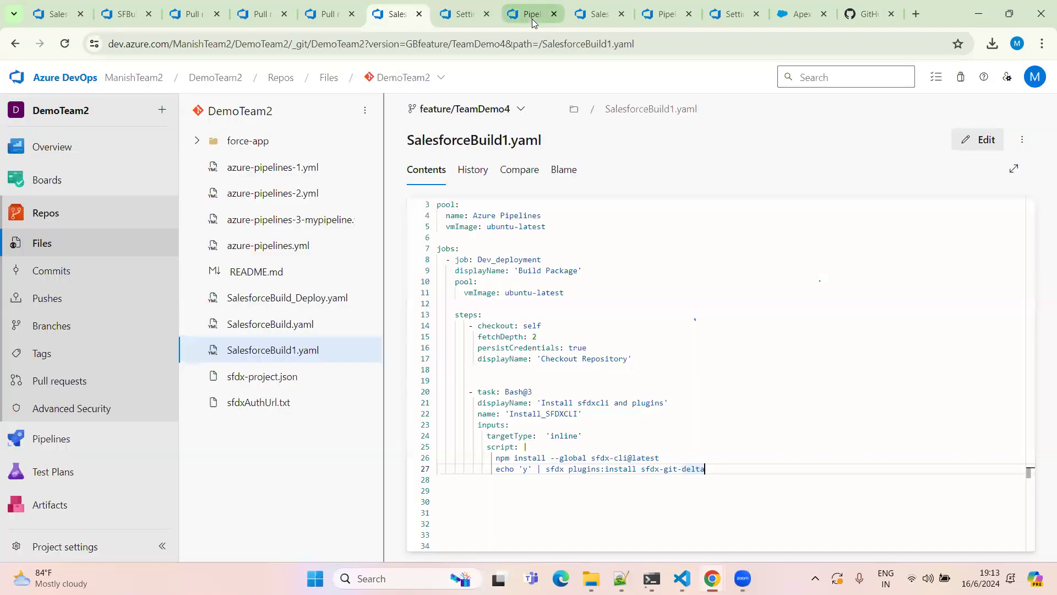
pyautogui.click(532, 22)
pyautogui.click(388, 23)
pyautogui.click(344, 22)
pyautogui.click(388, 16)
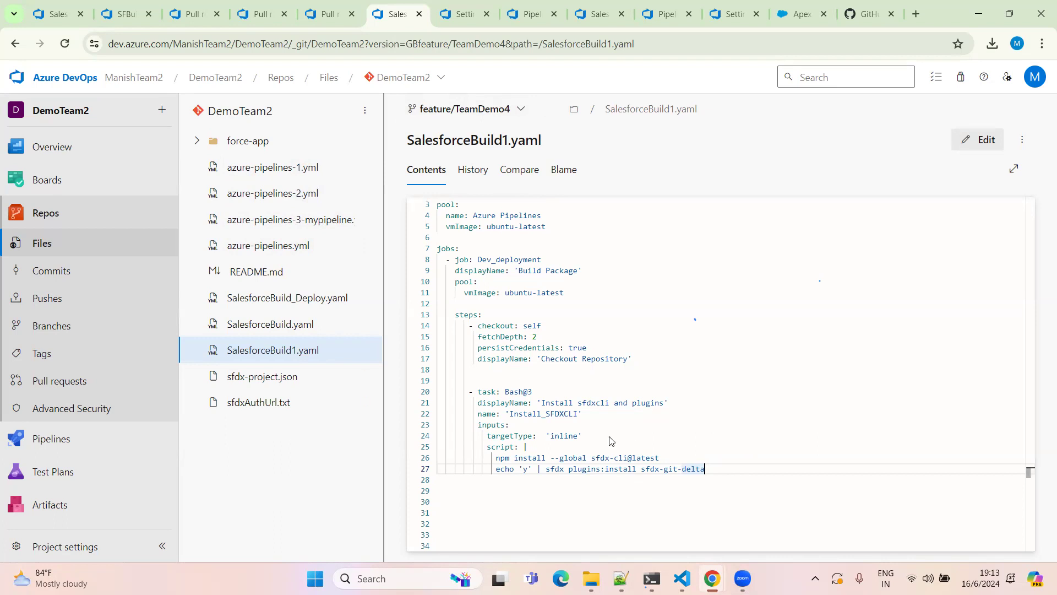
pyautogui.moveTo(552, 472); pyautogui.dragTo(439, 390)
# Step: Show the overview of the TestDemo1 pull request with its build check
pyautogui.click(328, 13)
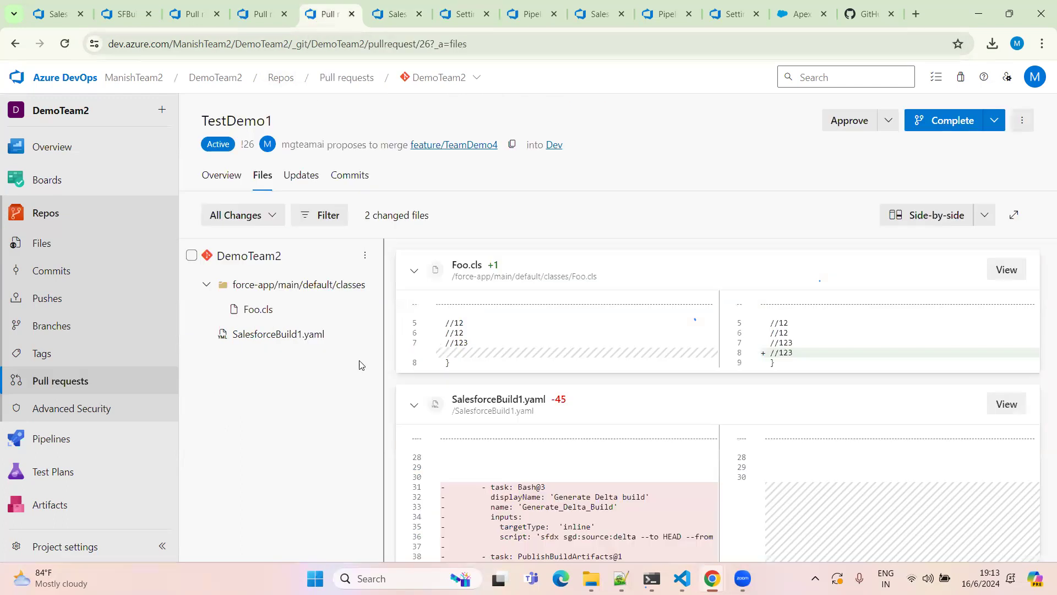
pyautogui.click(216, 177)
pyautogui.scroll(-3, 335, 374)
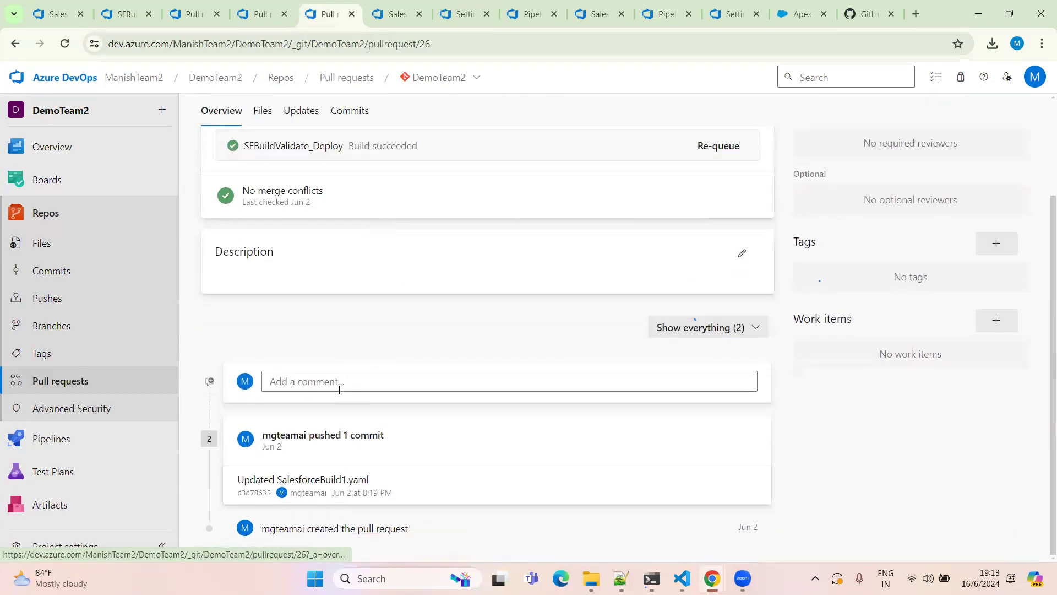
pyautogui.scroll(3, 339, 389)
pyautogui.click(258, 176)
pyautogui.click(212, 175)
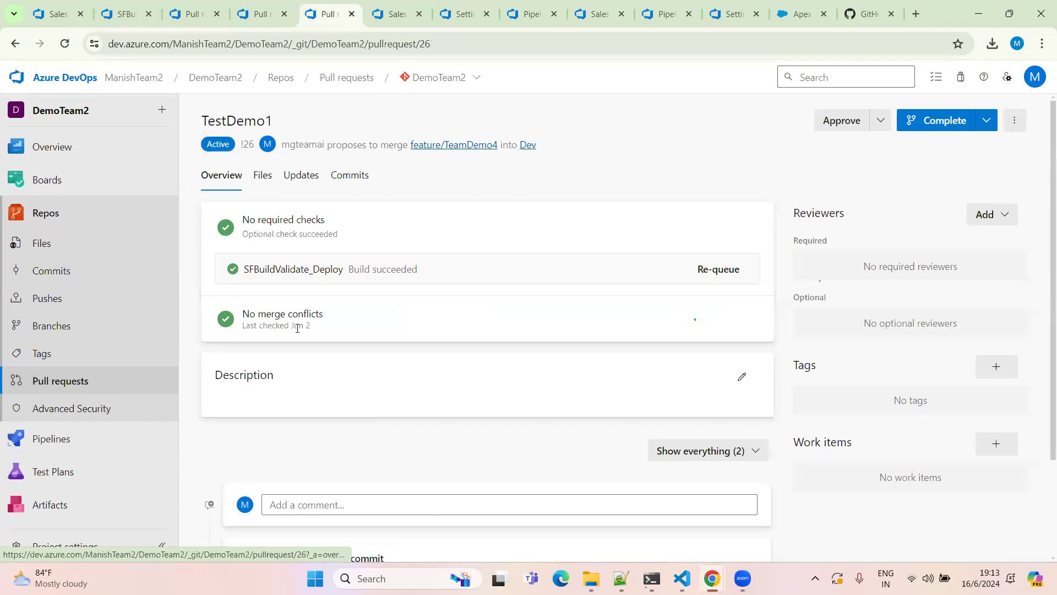
# Step: Open the pull request's SFBuildValidate_Deploy run and view the Build Package job's Post-job: Checkout Repository log
pyautogui.click(332, 270)
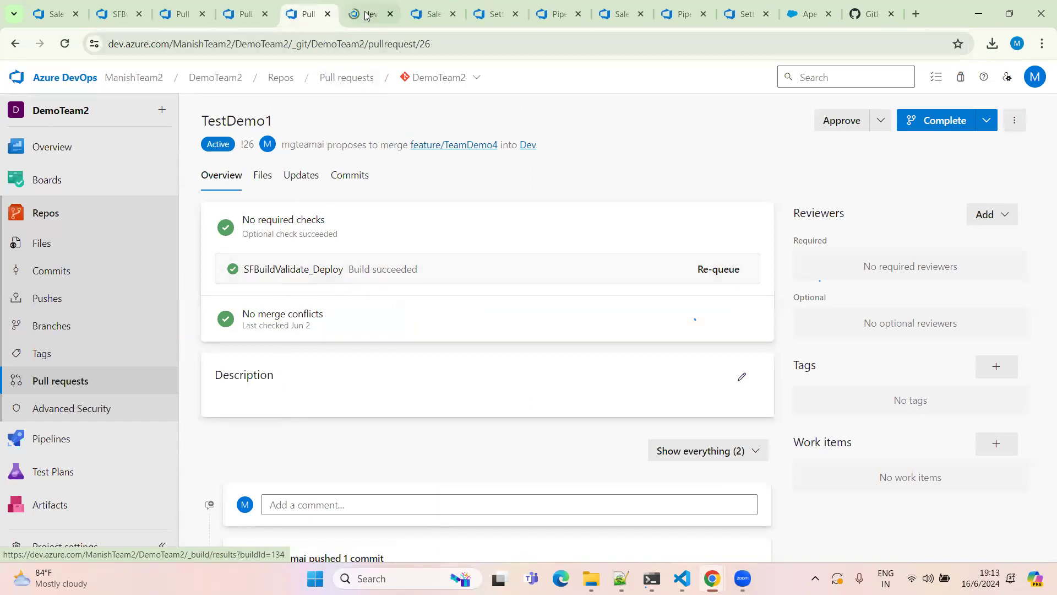
pyautogui.click(265, 457)
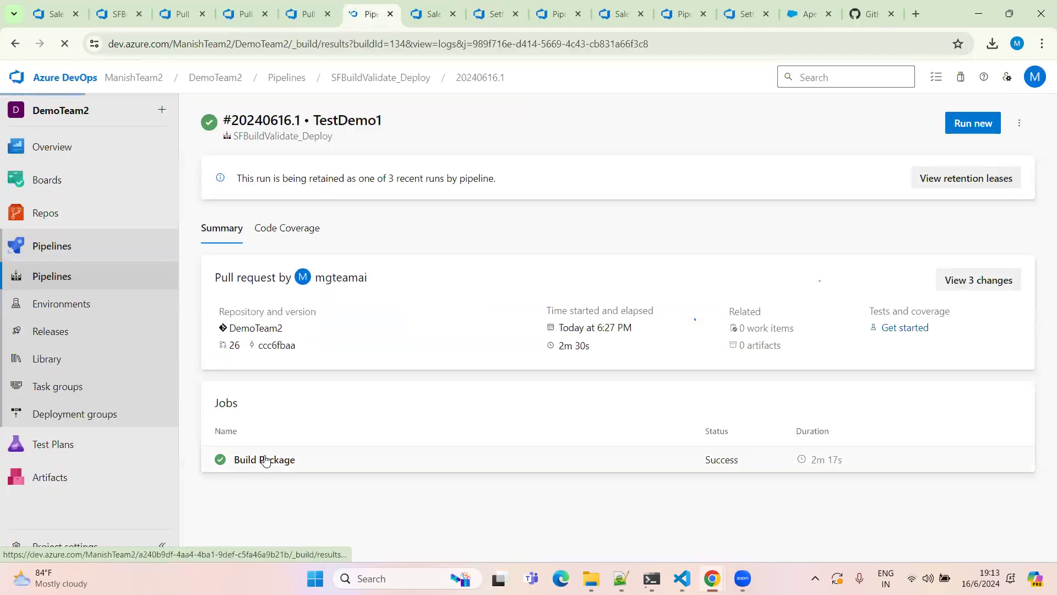
pyautogui.click(272, 314)
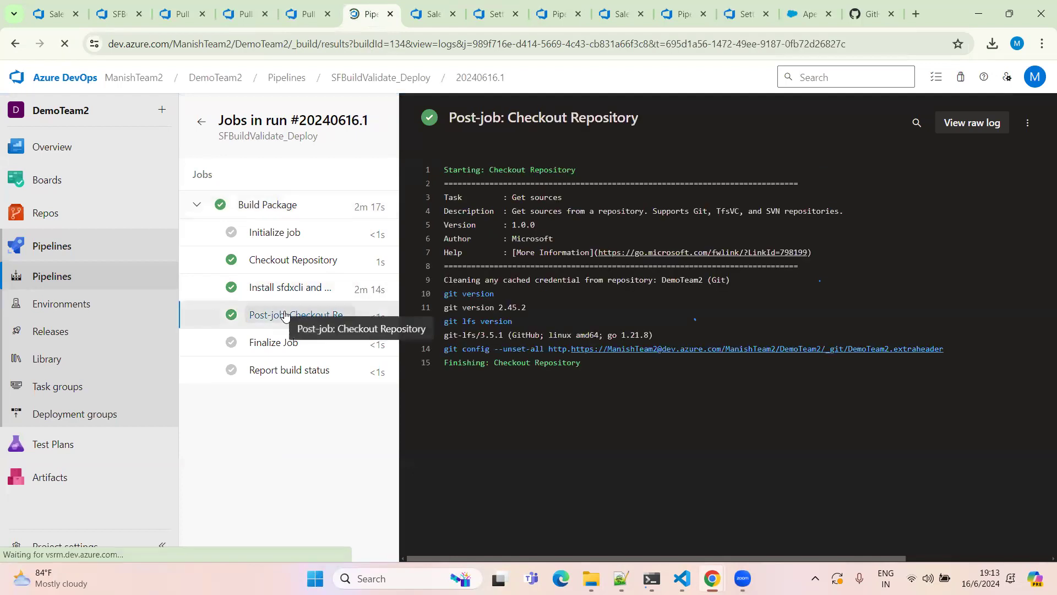
# Step: Display the Checkout Repository log of the Build Package job and highlight parts of its output
pyautogui.click(297, 260)
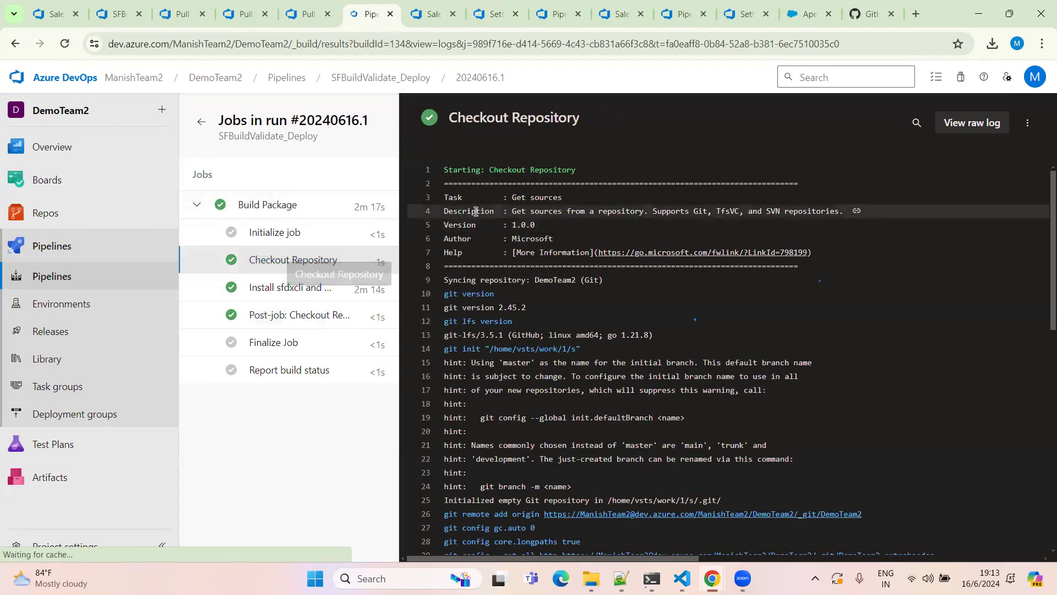
pyautogui.moveTo(447, 191); pyautogui.dragTo(402, 528)
pyautogui.click(424, 396)
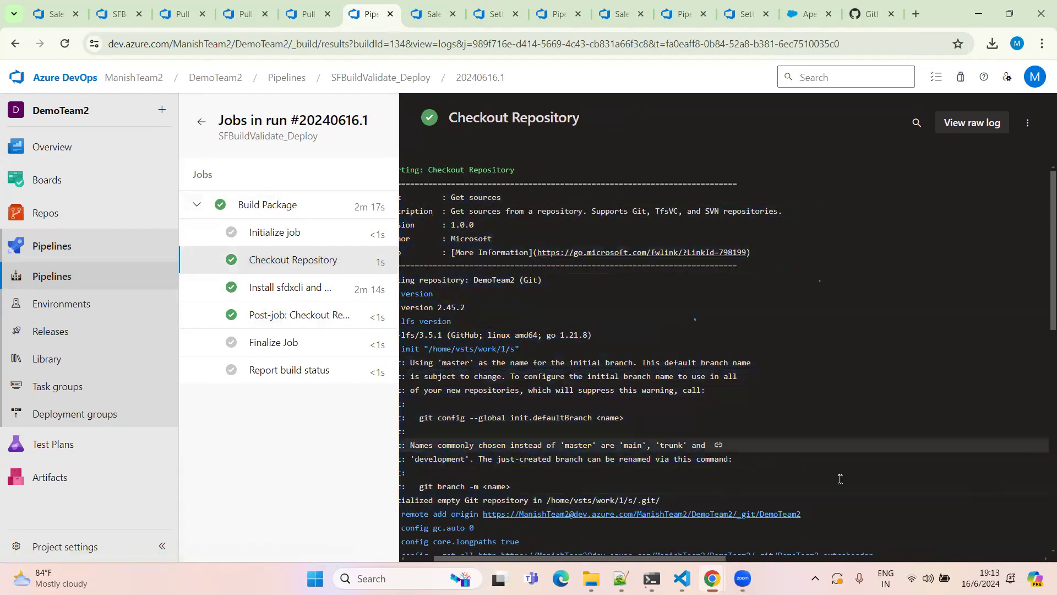
pyautogui.moveTo(505, 332); pyautogui.dragTo(347, 321)
pyautogui.click(664, 312)
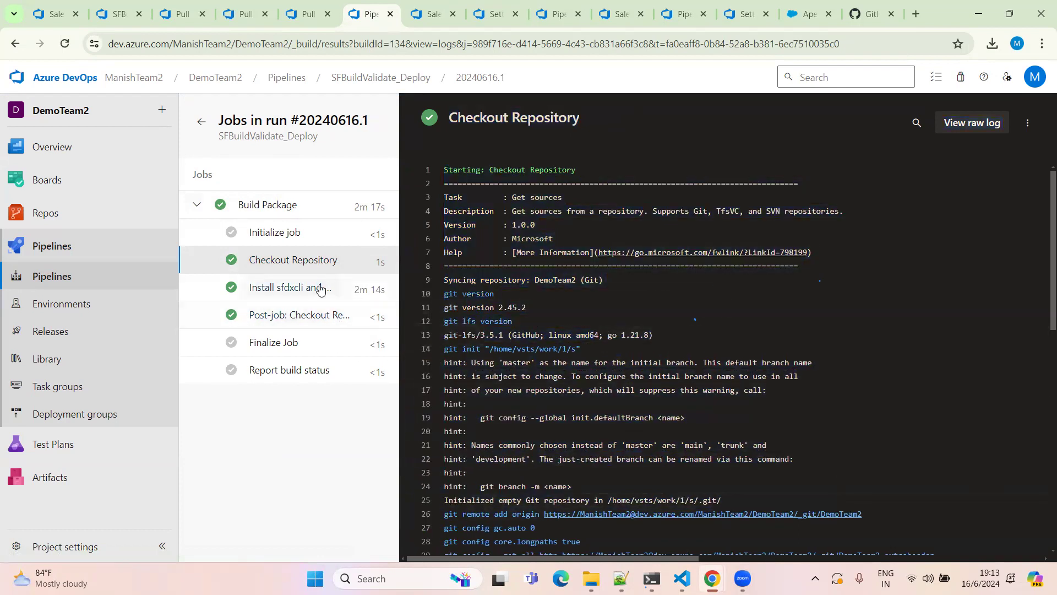
# Step: Review the "Install sfdxcli and plugins" log to its end, and revisit the post-job and Checkout Repository logs
pyautogui.click(295, 294)
pyautogui.moveTo(448, 197); pyautogui.dragTo(676, 594)
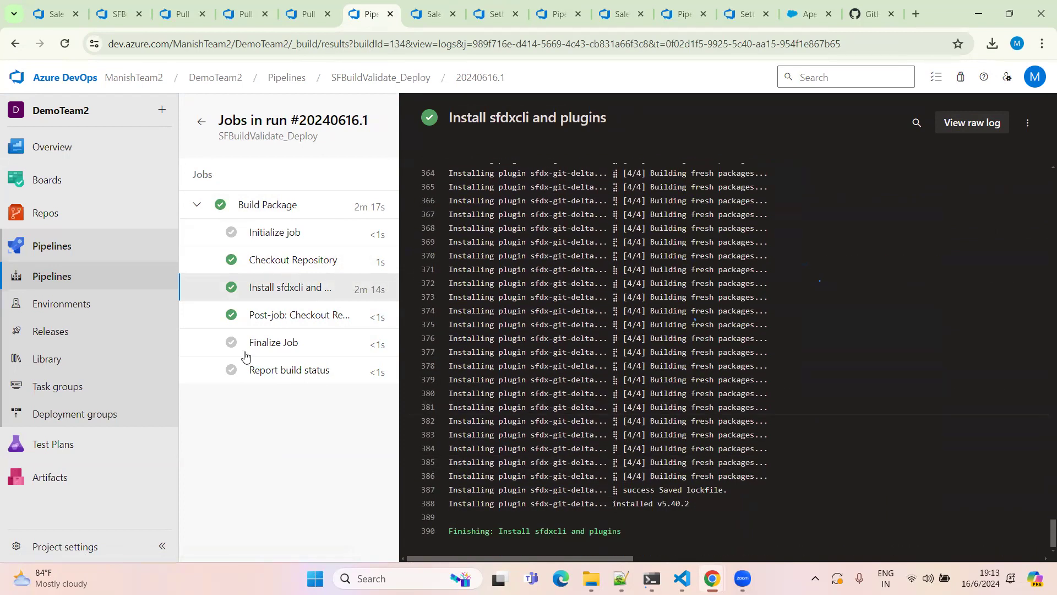
pyautogui.click(309, 311)
pyautogui.click(280, 262)
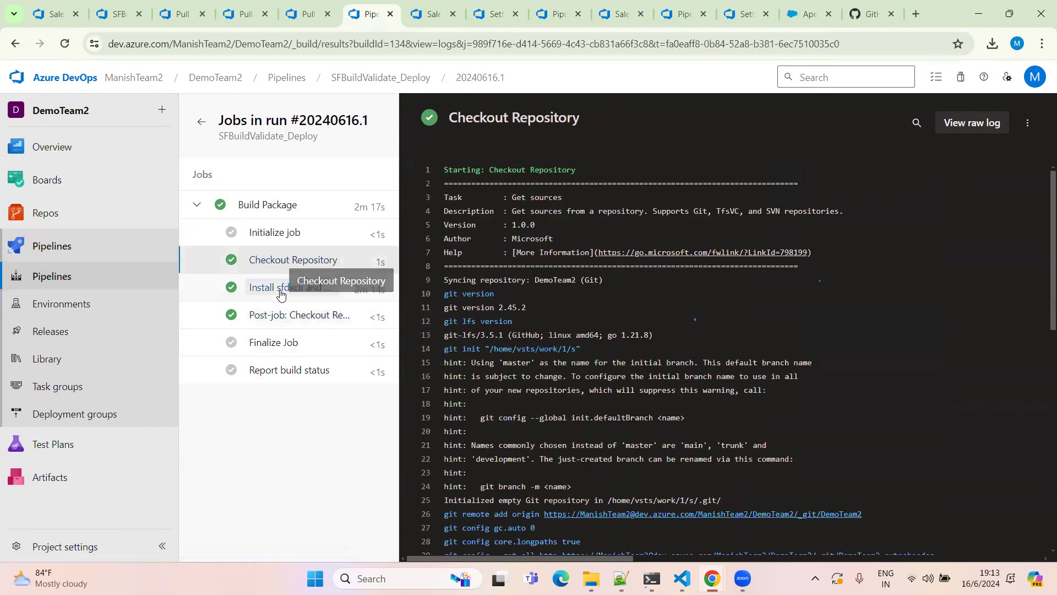
# Step: Highlight the "Continue installation?" and sfdx-git-delta installation lines in the "Install sfdxcli and plugins" log, then read to its end
pyautogui.click(284, 287)
pyautogui.scroll(-1, 476, 275)
pyautogui.moveTo(453, 349); pyautogui.dragTo(738, 542)
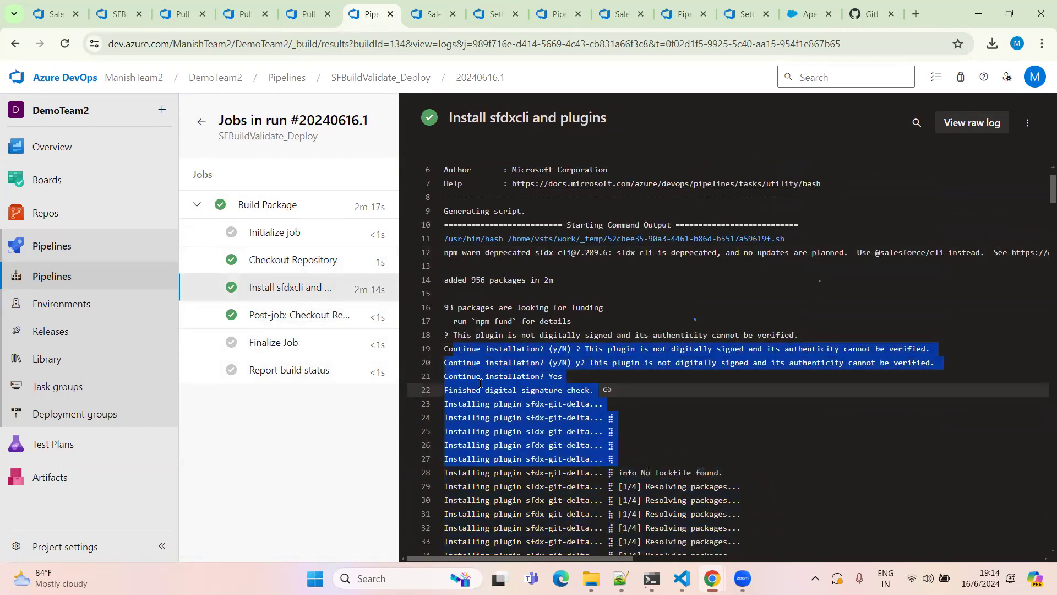
pyautogui.scroll(-8, 406, 372)
pyautogui.scroll(-20, 407, 371)
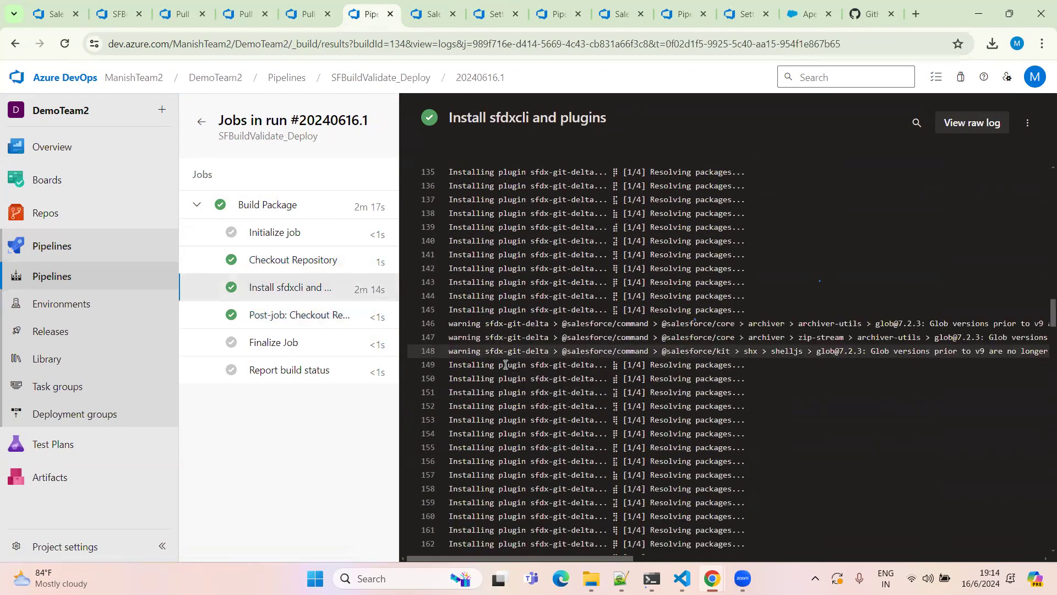
pyautogui.scroll(-20, 514, 395)
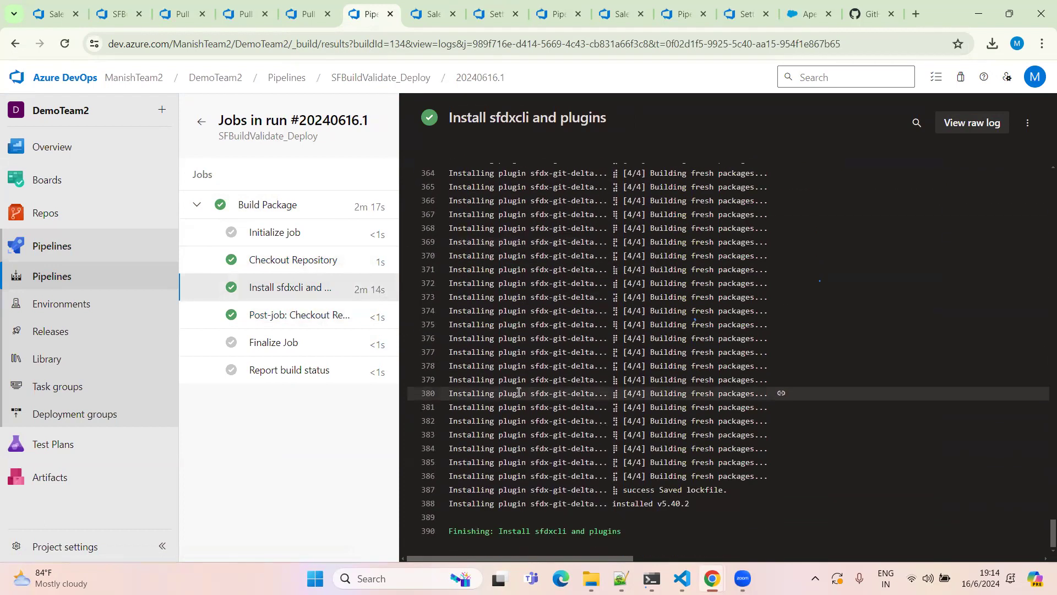
# Step: Leave the run's job logs and open the Dev branch version of SalesforceBuild1.yaml from the TestDemo1 pull request
pyautogui.click(202, 121)
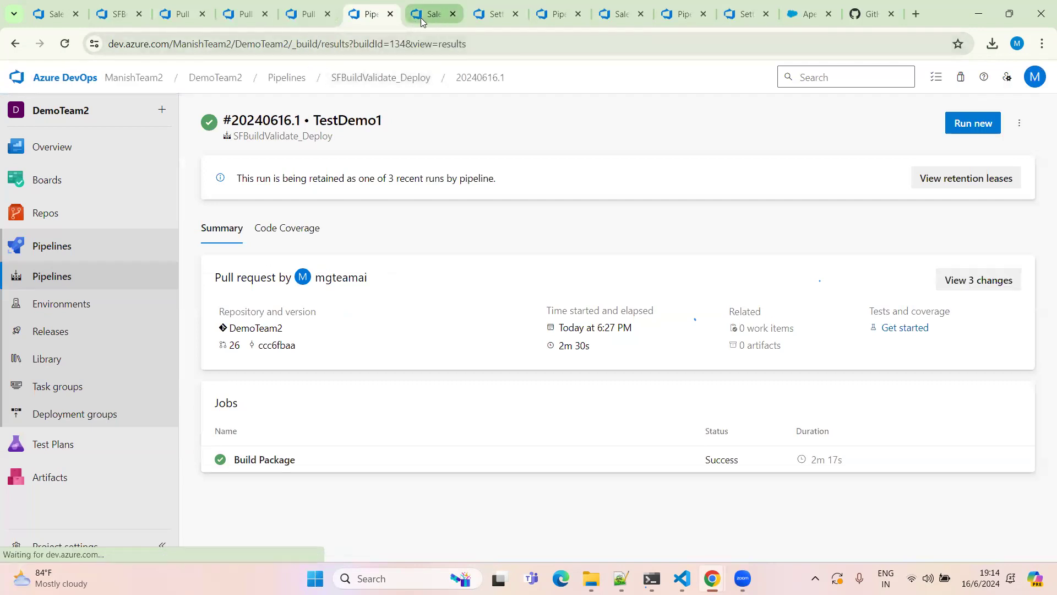
pyautogui.click(434, 15)
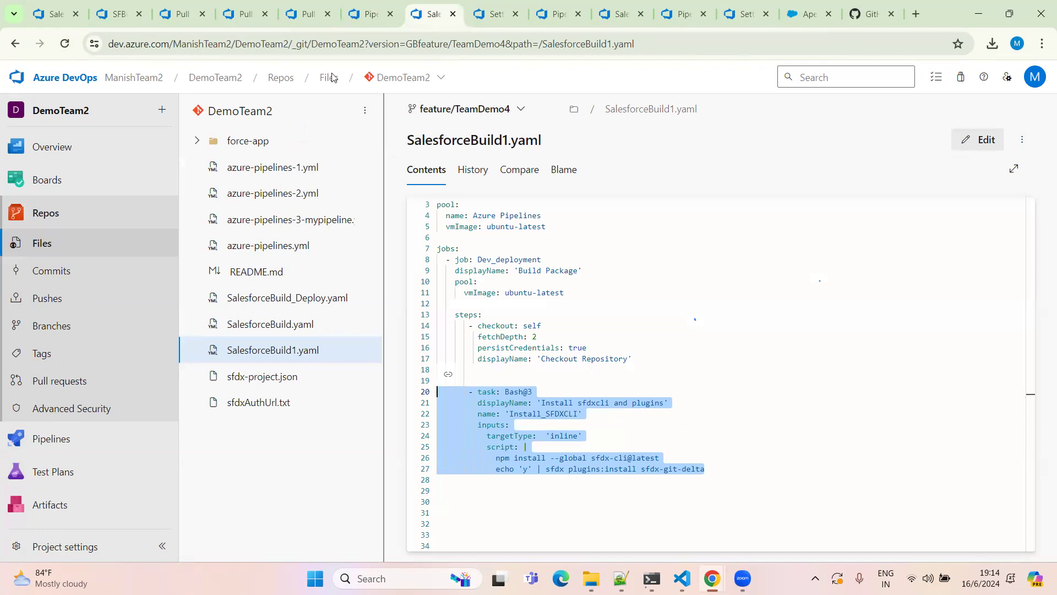
pyautogui.click(308, 14)
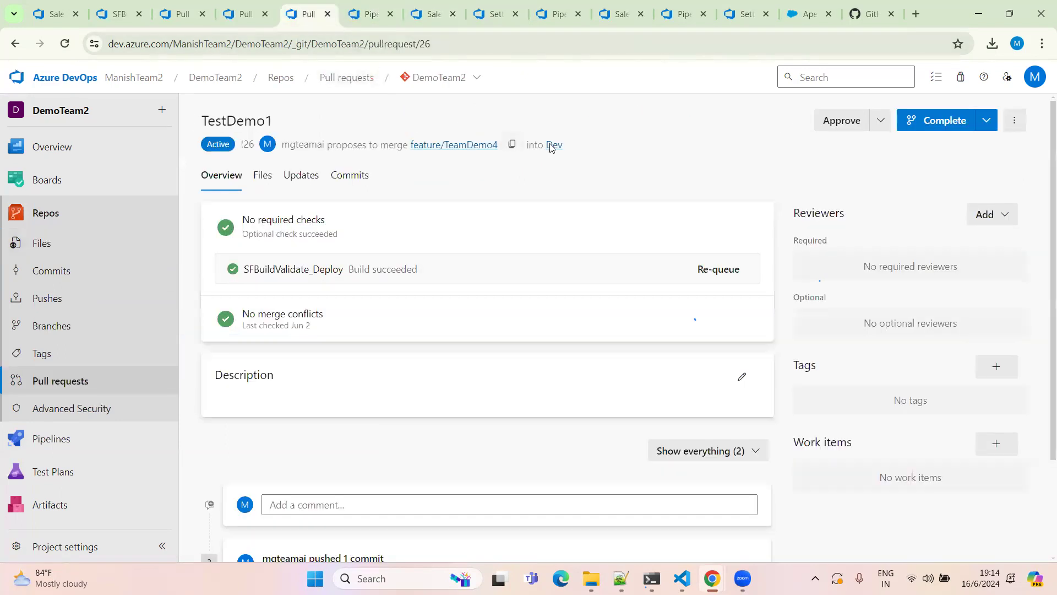
pyautogui.moveTo(362, 14); pyautogui.dragTo(385, 14)
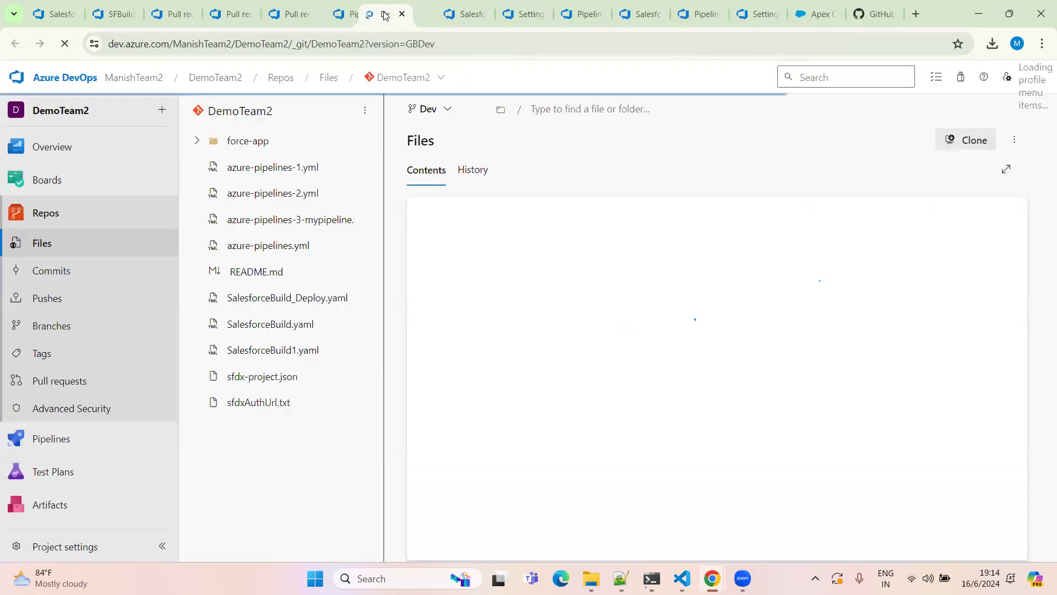
pyautogui.click(275, 350)
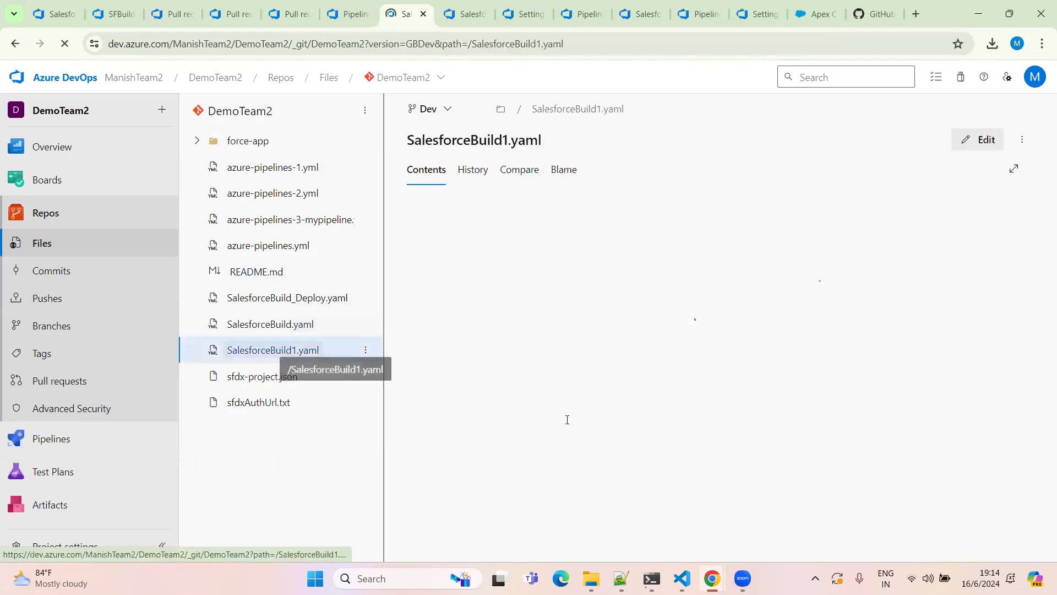
# Step: Look through the Dev version of SalesforceBuild1.yaml and highlight the section ending with the sfdx-git-delta plugin installation
pyautogui.scroll(-8, 455, 380)
pyautogui.scroll(4, 419, 374)
pyautogui.scroll(5, 417, 376)
pyautogui.scroll(-4, 579, 344)
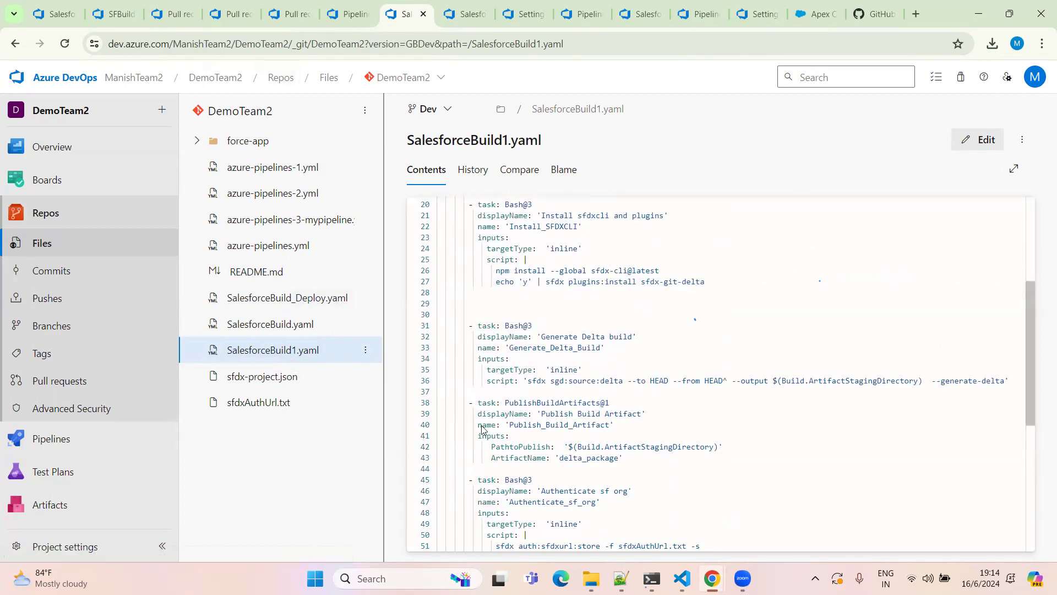
pyautogui.moveTo(704, 282); pyautogui.dragTo(394, 190)
# Step: Highlight the "Generate Delta build" Bash@3 task in the Dev version of SalesforceBuild1.yaml
pyautogui.scroll(-5, 612, 432)
pyautogui.scroll(-1, 606, 425)
pyautogui.moveTo(475, 326); pyautogui.dragTo(645, 384)
pyautogui.click(504, 382)
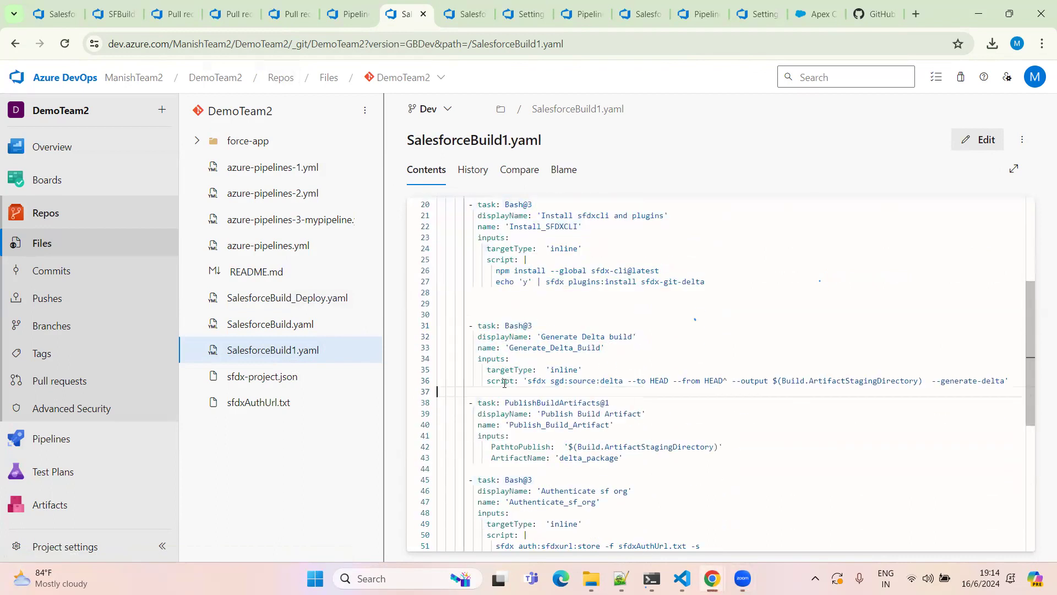
# Step: Highlight the sfdx-git-delta install line and the --to HEAD --from HEAD^ arguments of the Generate Delta build script
pyautogui.moveTo(706, 282); pyautogui.dragTo(494, 282)
pyautogui.click(645, 288)
pyautogui.moveTo(713, 277); pyautogui.dragTo(568, 282)
pyautogui.moveTo(528, 380); pyautogui.dragTo(829, 381)
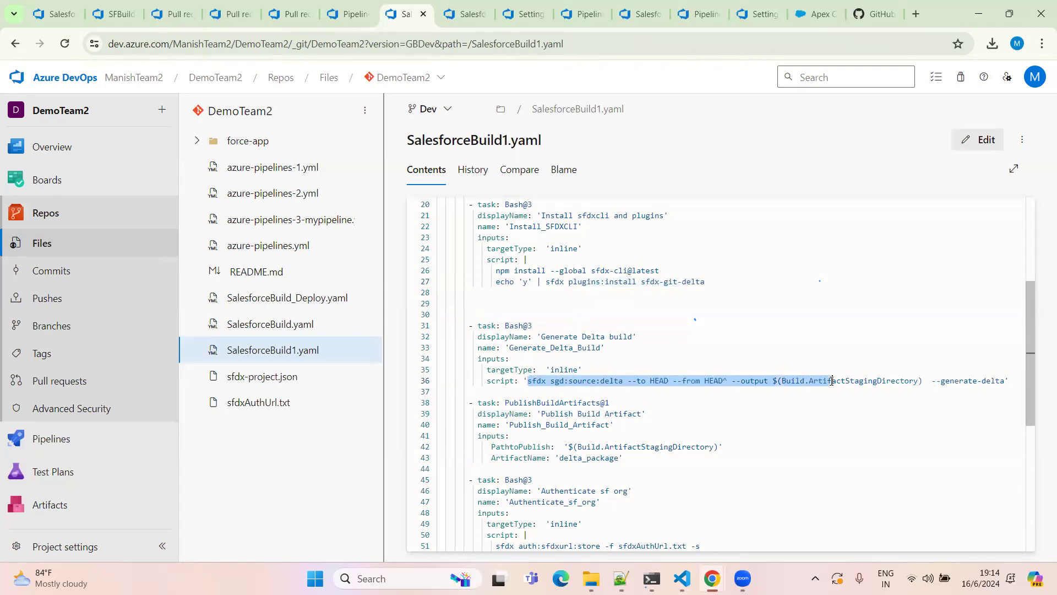
pyautogui.click(637, 381)
pyautogui.moveTo(692, 381); pyautogui.dragTo(723, 380)
pyautogui.click(709, 381)
pyautogui.moveTo(629, 379); pyautogui.dragTo(724, 382)
# Step: Highlight the Build.ArtifactStagingDirectory output path in the Generate Delta build script
pyautogui.moveTo(582, 384); pyautogui.dragTo(921, 381)
pyautogui.click(788, 384)
pyautogui.moveTo(789, 384); pyautogui.dragTo(914, 381)
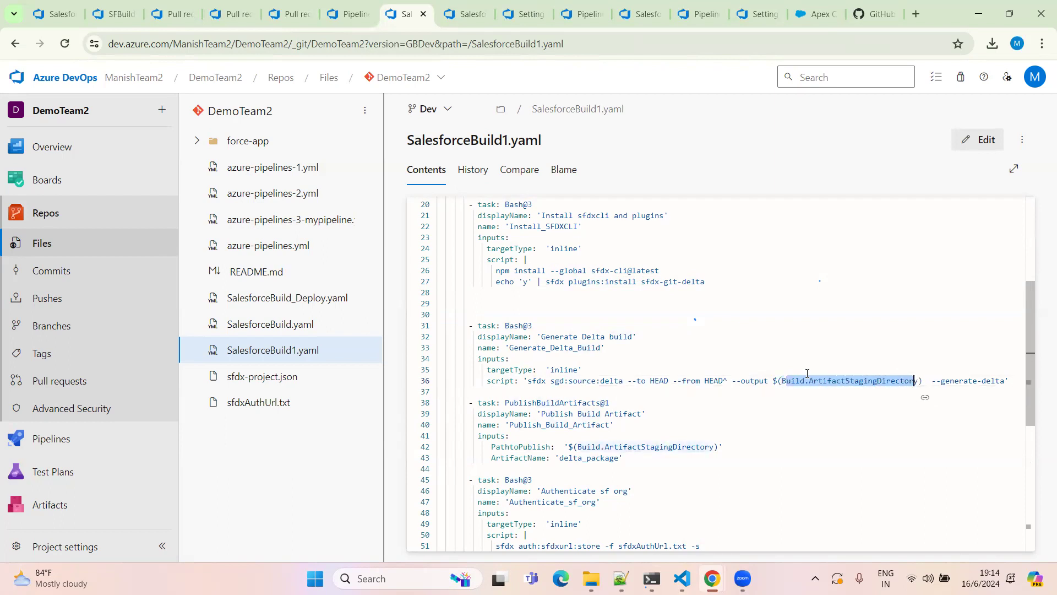
pyautogui.click(807, 373)
pyautogui.moveTo(781, 381); pyautogui.dragTo(915, 381)
pyautogui.moveTo(787, 385); pyautogui.dragTo(918, 380)
# Step: Copy "sfdx sgd:source:delta" from the script, search the SFDX-Git-Delta GitHub README for it, and examine the TL;DR commands
pyautogui.moveTo(622, 381); pyautogui.dragTo(527, 381)
pyautogui.hotkey('ctrl', 'c')
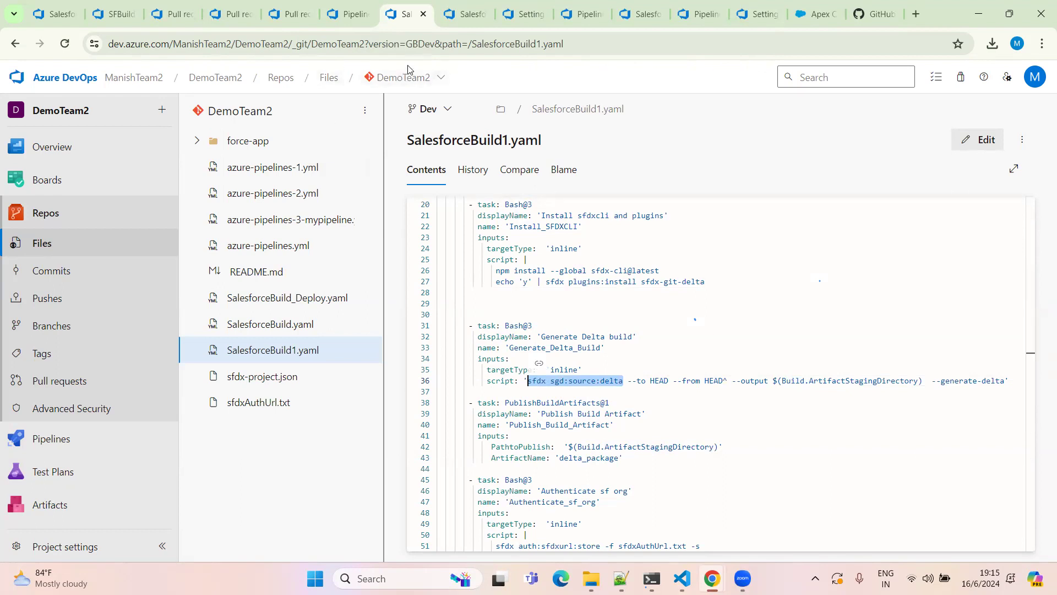
pyautogui.hotkey('ctrl', '9')
pyautogui.hotkey('ctrl', 'f')
pyautogui.hotkey('ctrl', 'v')
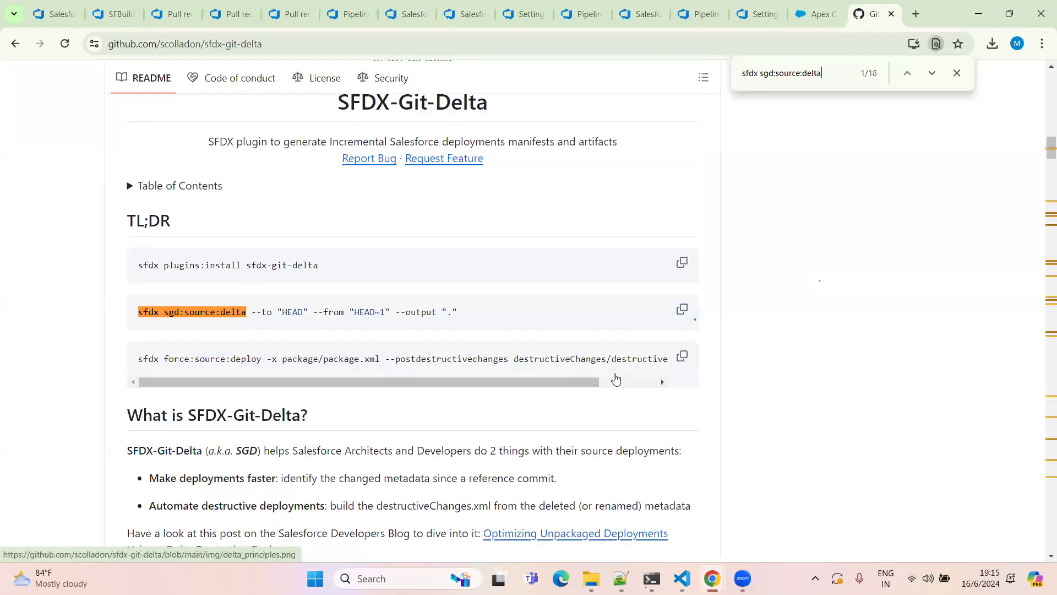
pyautogui.moveTo(272, 359); pyautogui.dragTo(385, 398)
pyautogui.click(408, 397)
pyautogui.moveTo(503, 384); pyautogui.dragTo(368, 379)
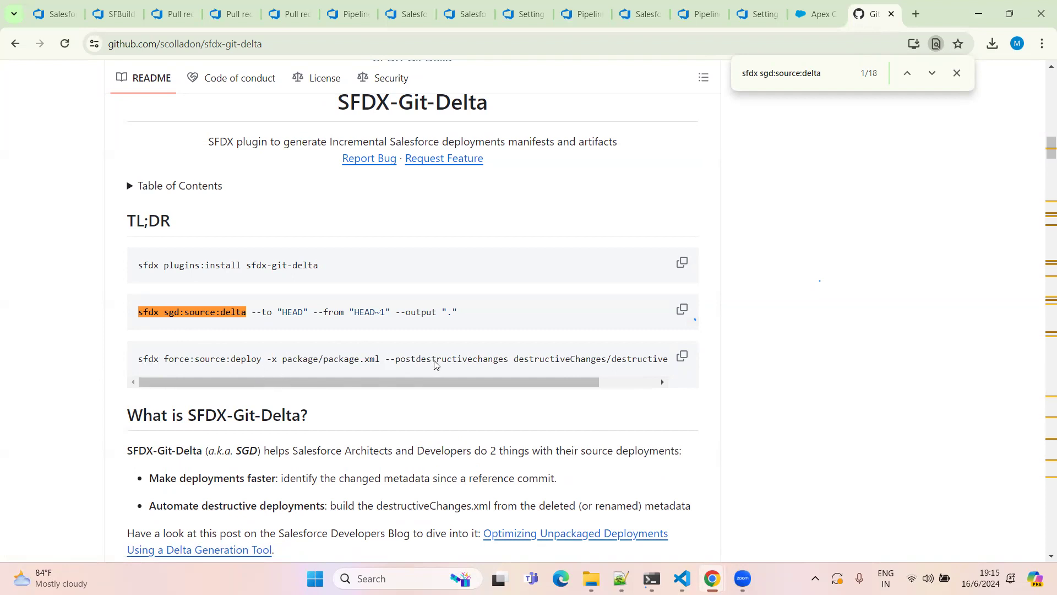
# Step: Return to the Dev version of SalesforceBuild1.yaml and highlight the whole Generate Delta build task, its script and its staging directory output
pyautogui.click(406, 14)
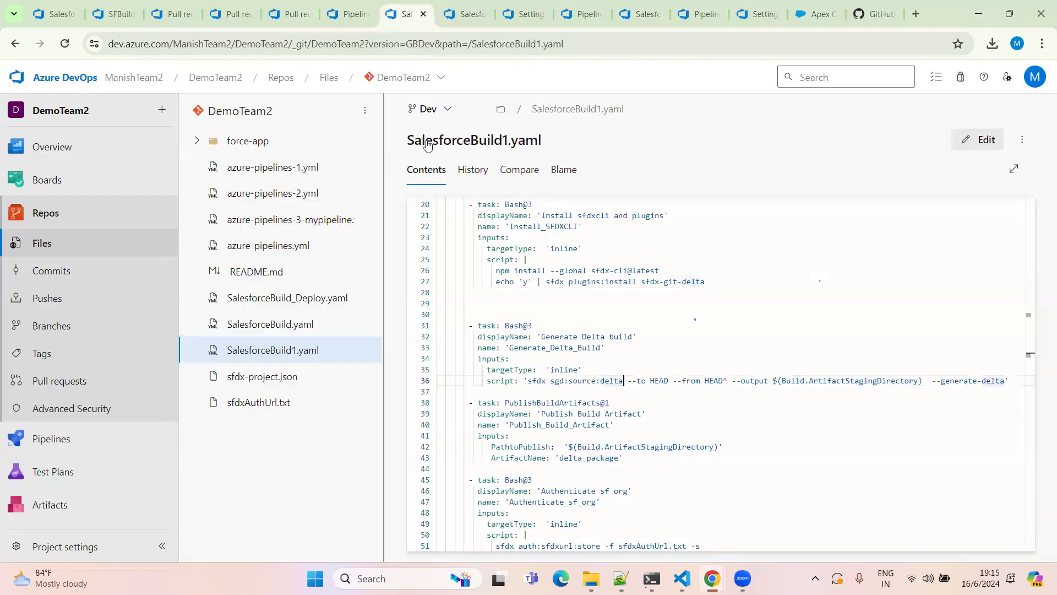
pyautogui.moveTo(586, 381); pyautogui.dragTo(698, 381)
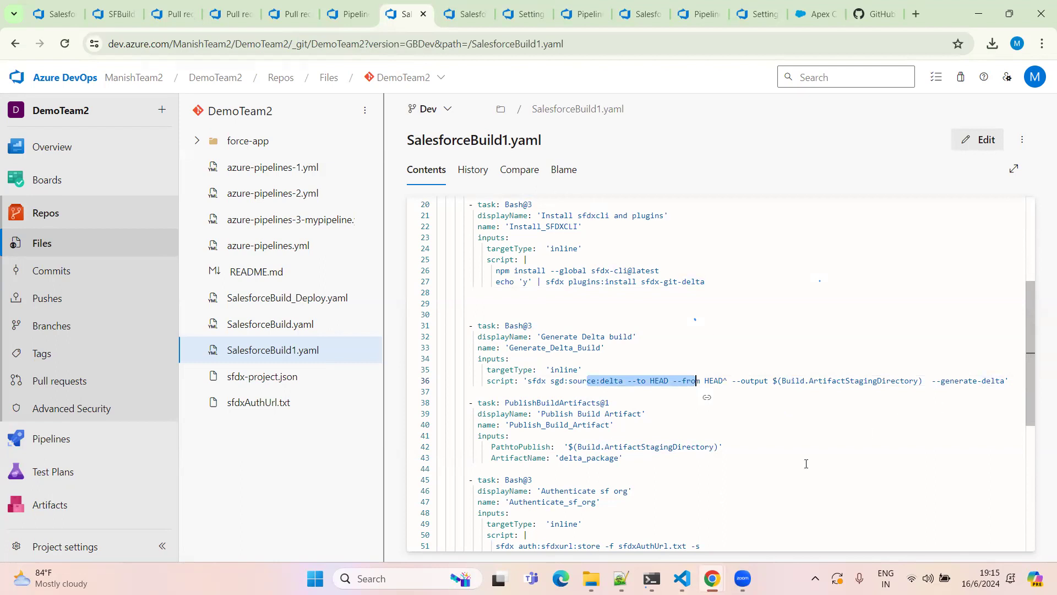
pyautogui.moveTo(1012, 381); pyautogui.dragTo(386, 335)
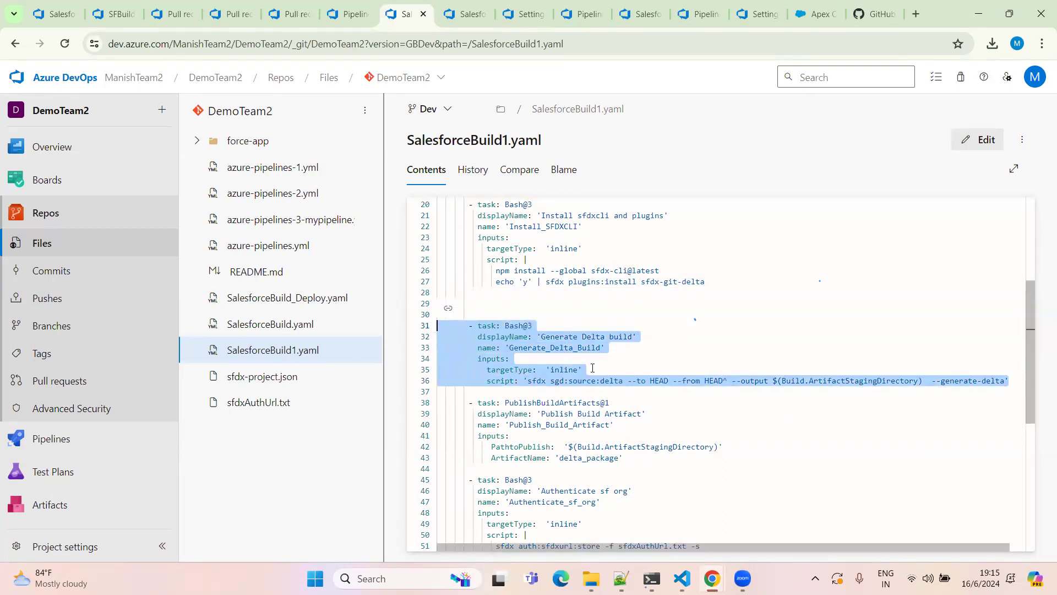
pyautogui.scroll(-1, 593, 368)
pyautogui.click(506, 314)
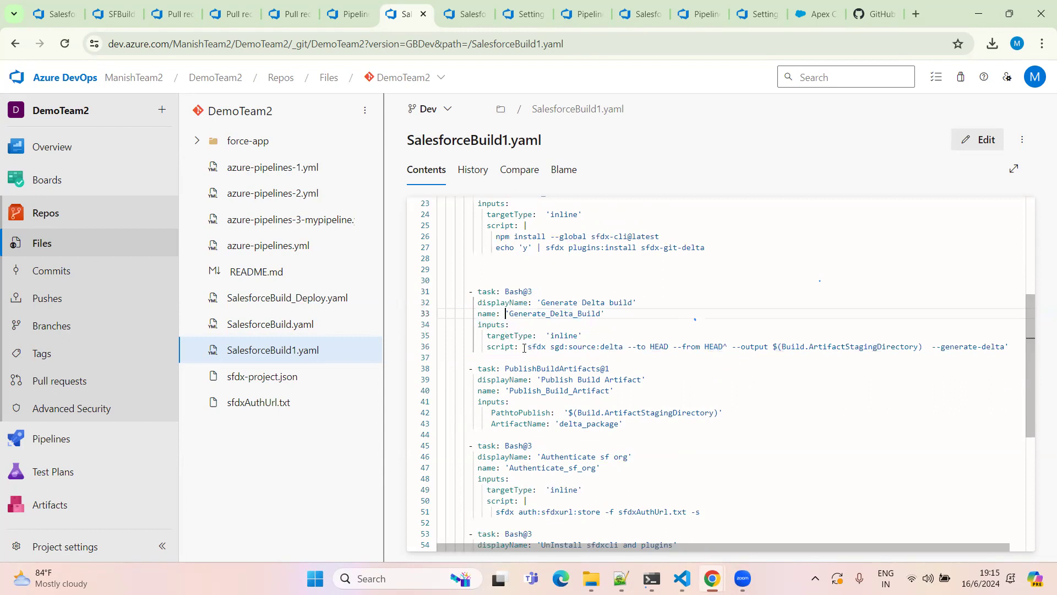
pyautogui.scroll(-1, 574, 368)
pyautogui.moveTo(550, 318); pyautogui.dragTo(923, 318)
pyautogui.click(802, 318)
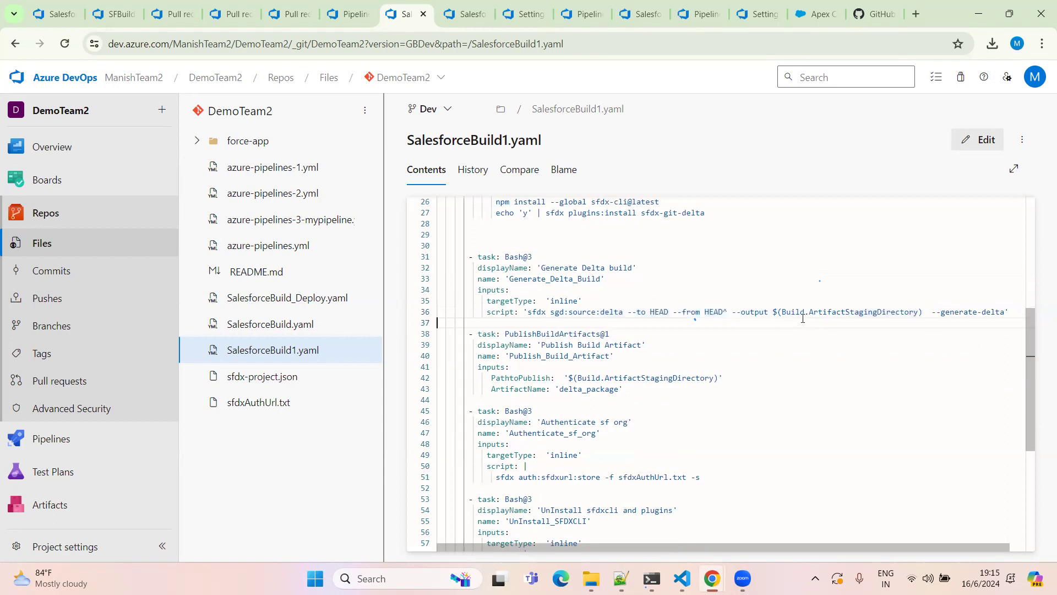
pyautogui.moveTo(782, 312); pyautogui.dragTo(915, 312)
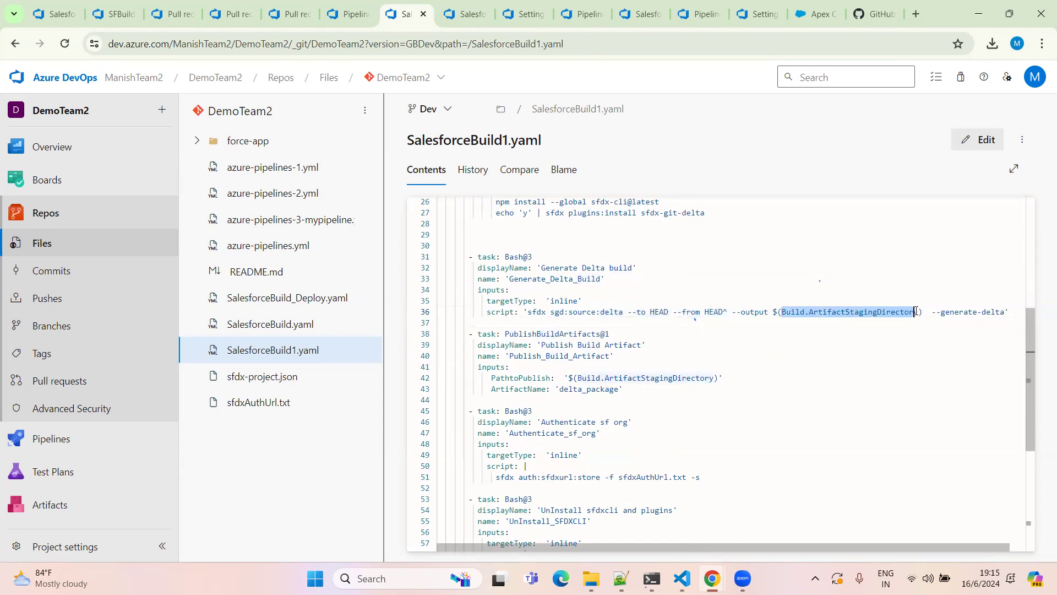
pyautogui.moveTo(783, 312); pyautogui.dragTo(918, 312)
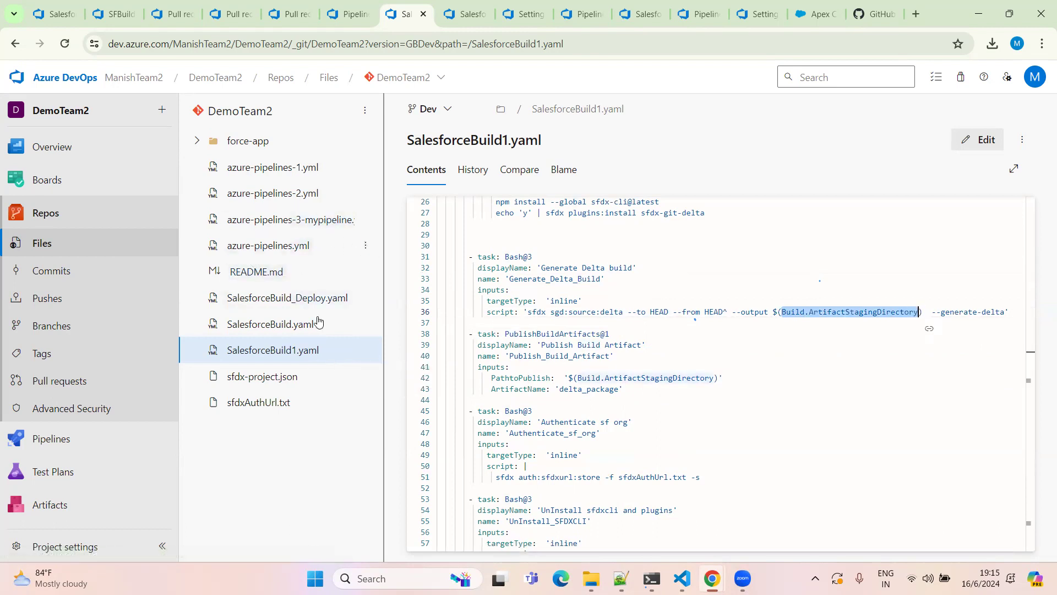
# Step: Highlight the PublishBuildArtifacts@1 task and its display name in the Dev version of SalesforceBuild1.yaml
pyautogui.moveTo(505, 333); pyautogui.dragTo(613, 357)
pyautogui.click(505, 344)
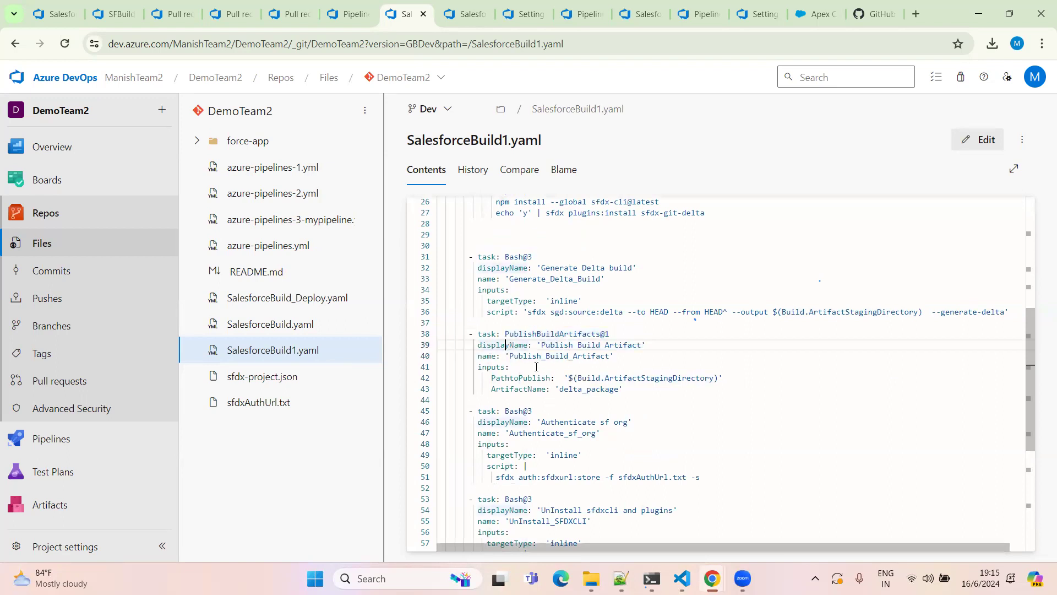
pyautogui.moveTo(623, 390); pyautogui.dragTo(477, 345)
pyautogui.click(550, 378)
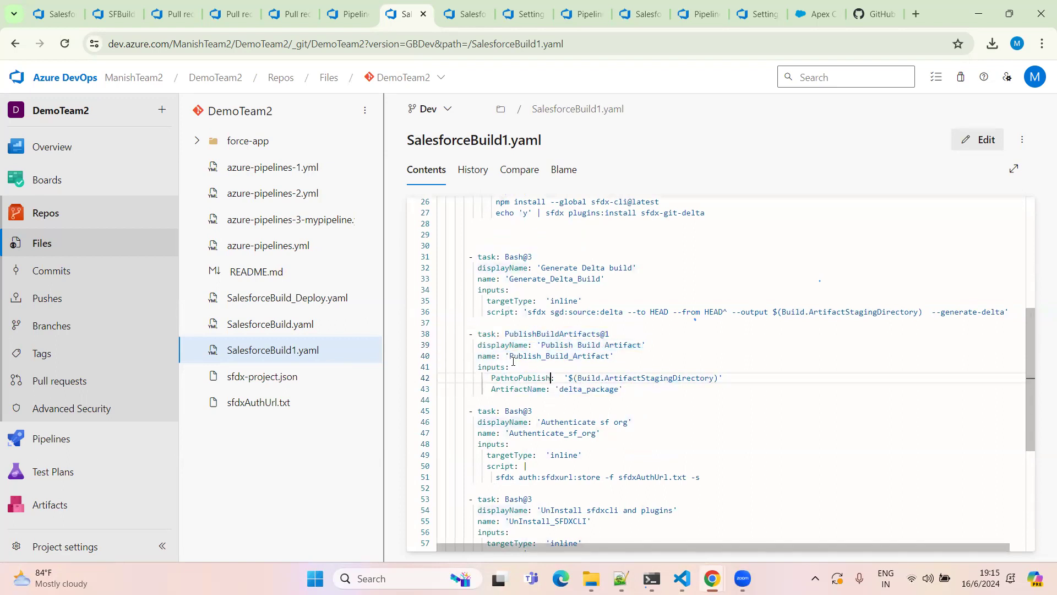
pyautogui.moveTo(506, 334); pyautogui.dragTo(642, 345)
pyautogui.click(614, 333)
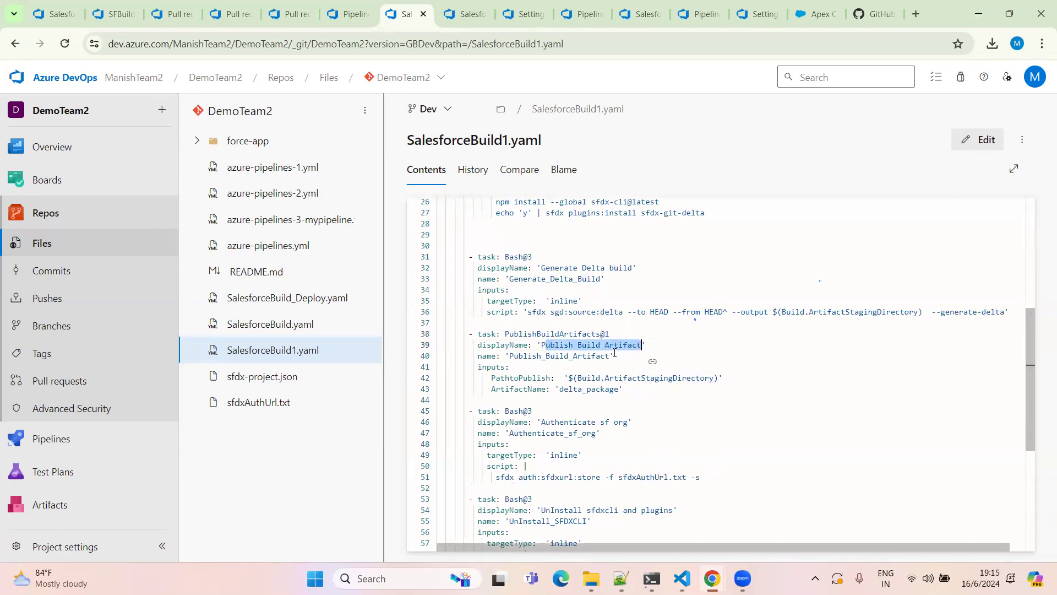
# Step: Highlight the publish task's name, its PathtoPublish value and the delta_package artifact name
pyautogui.moveTo(518, 355); pyautogui.dragTo(610, 357)
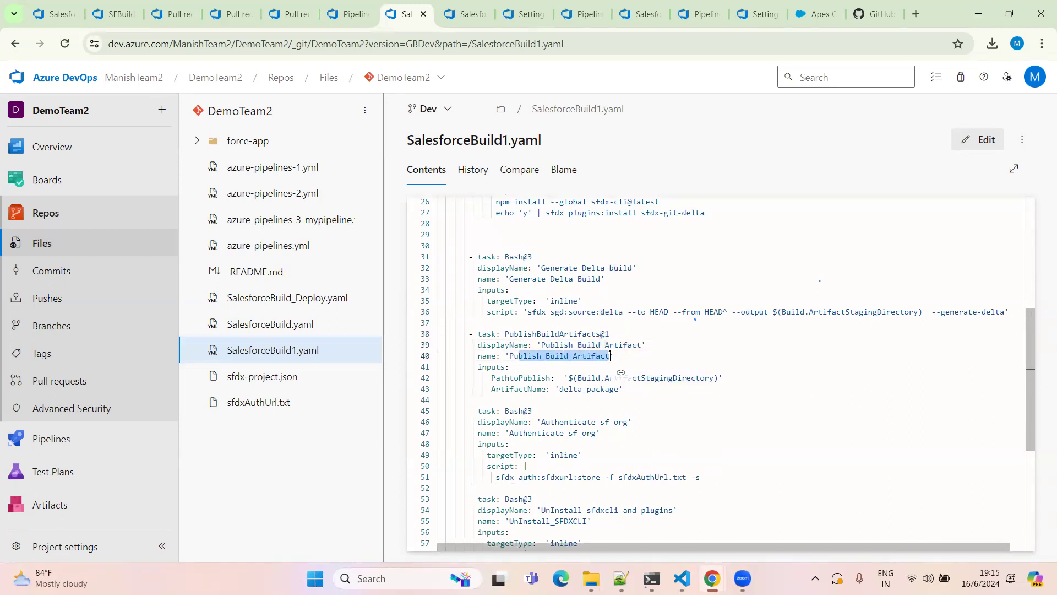
pyautogui.click(539, 356)
pyautogui.moveTo(520, 362); pyautogui.dragTo(591, 355)
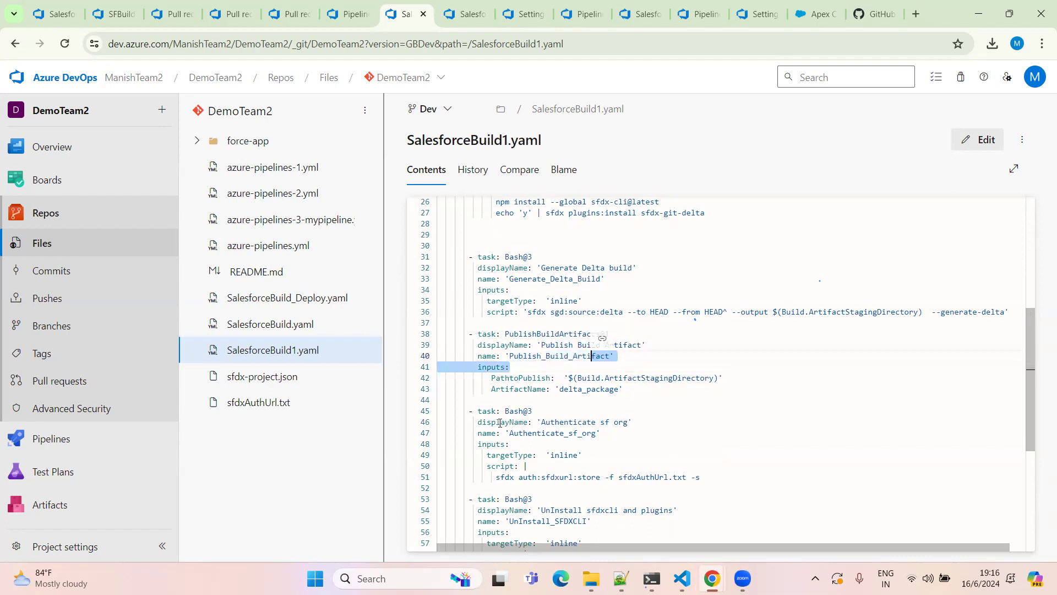
pyautogui.moveTo(500, 377); pyautogui.dragTo(533, 378)
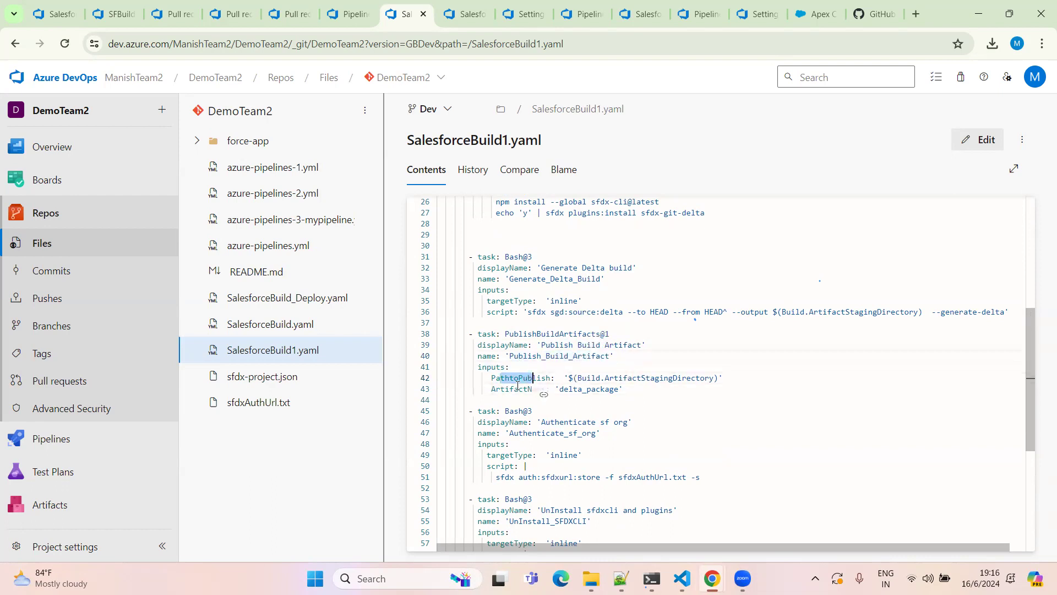
pyautogui.moveTo(580, 378); pyautogui.dragTo(687, 377)
pyautogui.moveTo(500, 389); pyautogui.dragTo(610, 389)
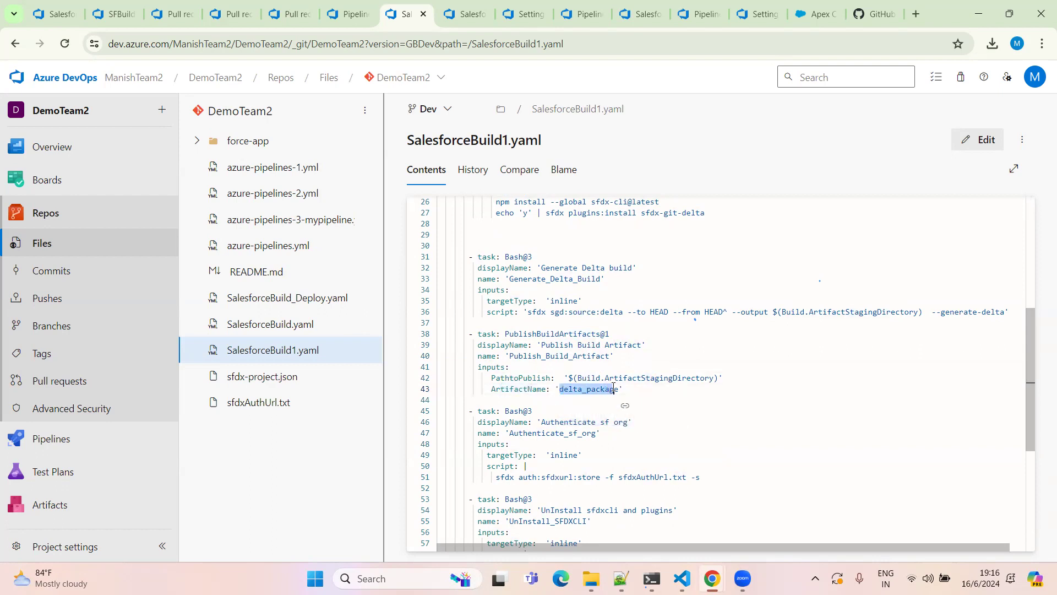
pyautogui.click(596, 389)
# Step: Copy the Generate Delta build and Publish Build Artifact tasks from Dev into feature/TeamDemo4's SalesforceBuild1.yaml, below the sfdxcli and plugins installation task
pyautogui.moveTo(561, 390); pyautogui.dragTo(391, 258)
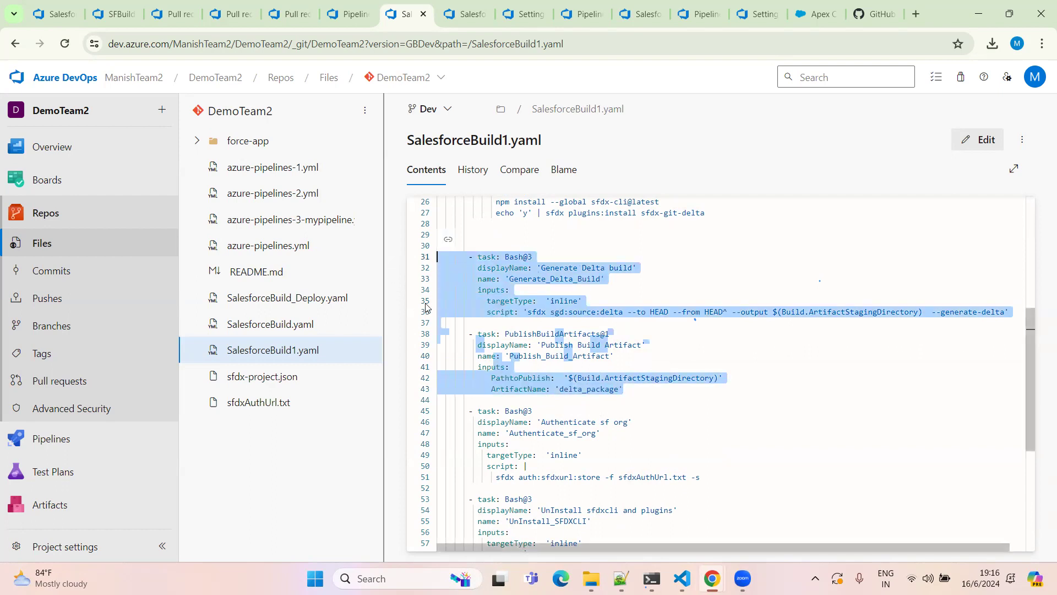
pyautogui.click(465, 13)
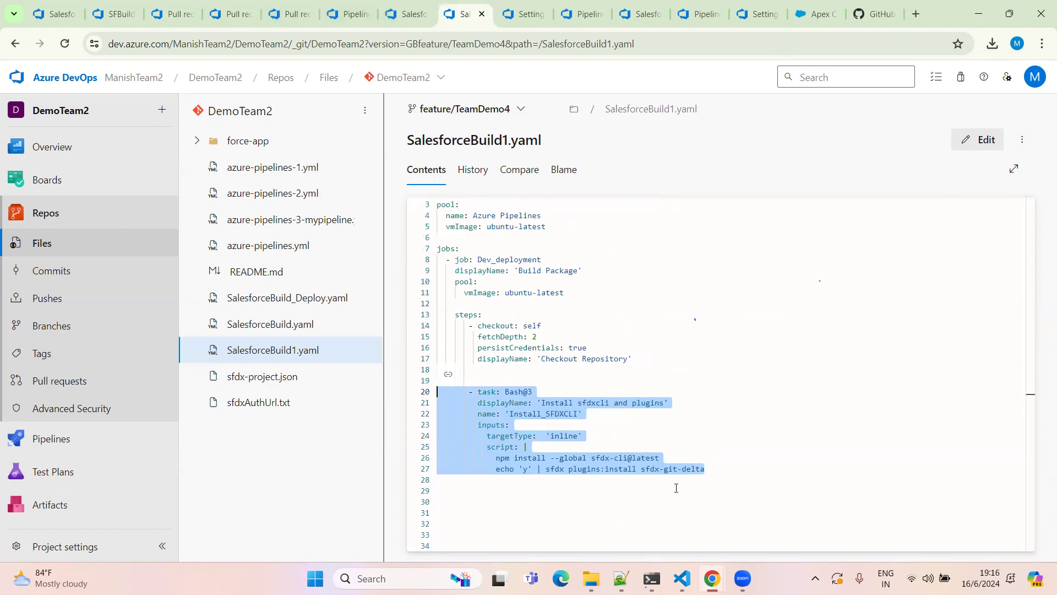
pyautogui.click(956, 137)
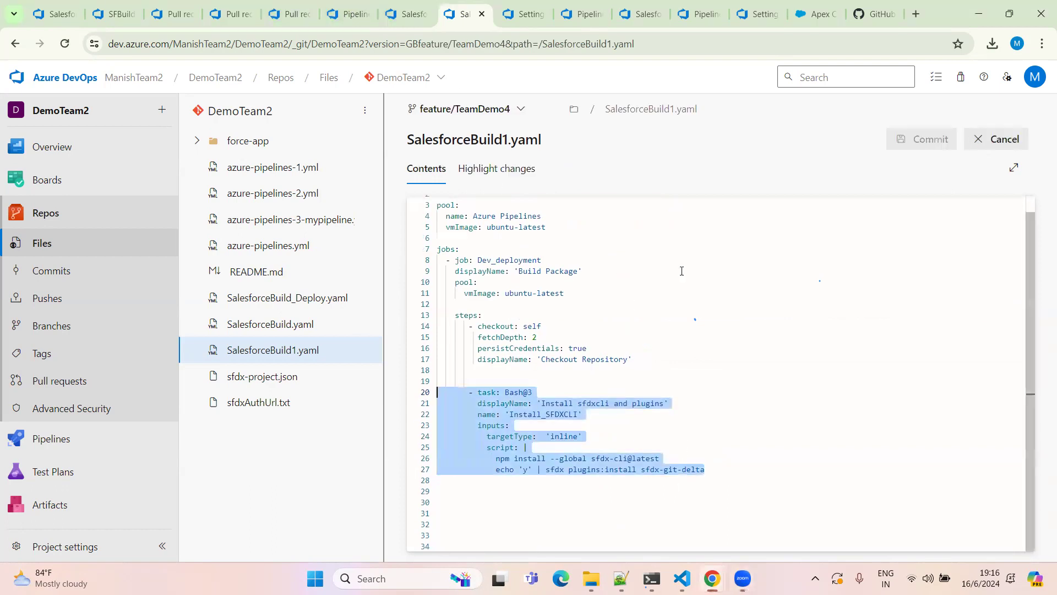
pyautogui.click(738, 467)
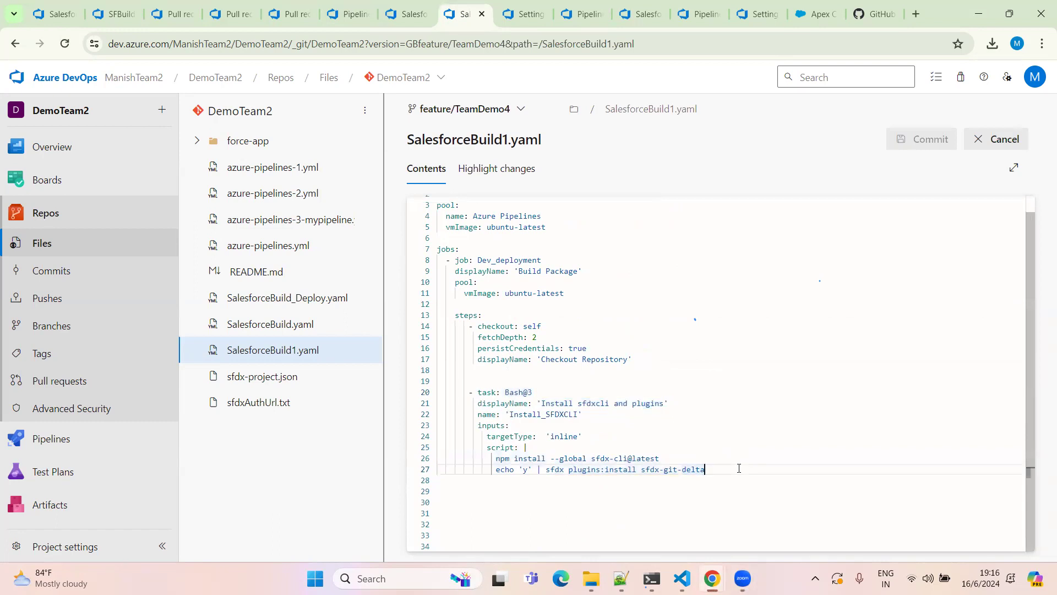
pyautogui.press('Return')
pyautogui.press('Return')
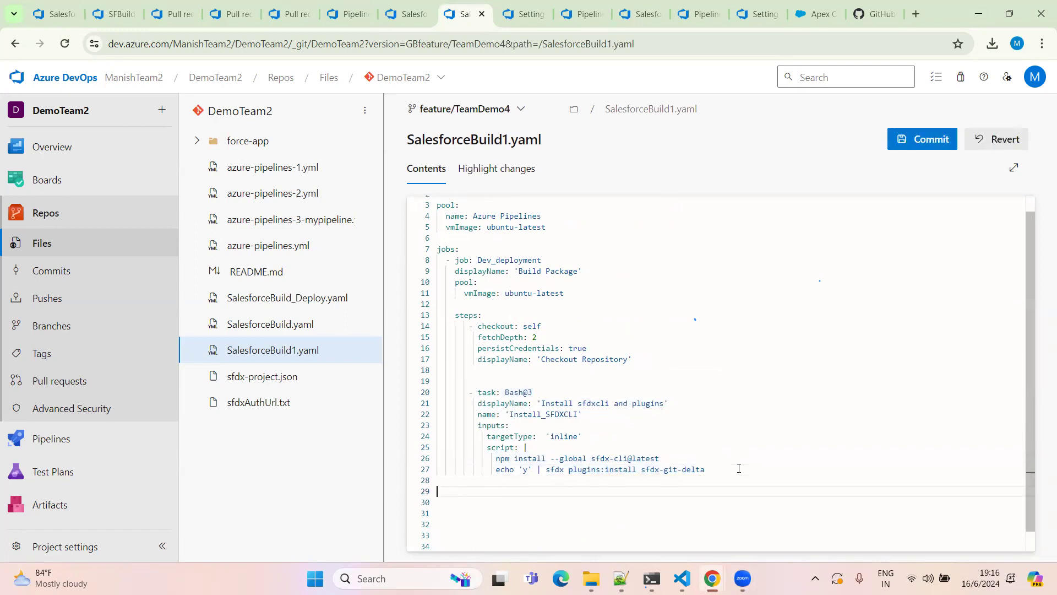
pyautogui.write("- task: Bash@3   displayName: 'Generate Delta build'   name: 'Generate_Delta_Build'   inputs:     targetType:  'inline'     script: 'sfdx sgd:source:delta --to HEAD --from HEAD^ --output $(Build.ArtifactStagingDirectory)  --generate-delta'  - task: PublishBuildArtifacts@1   displayName: 'Publish Build Artifact'   name: 'Publish_Build_Artifact'   inputs:      PathtoPublish:  '$(Build.ArtifactStagingDirectory)'      ArtifactName: 'delta_package'")
pyautogui.scroll(-2, 715, 474)
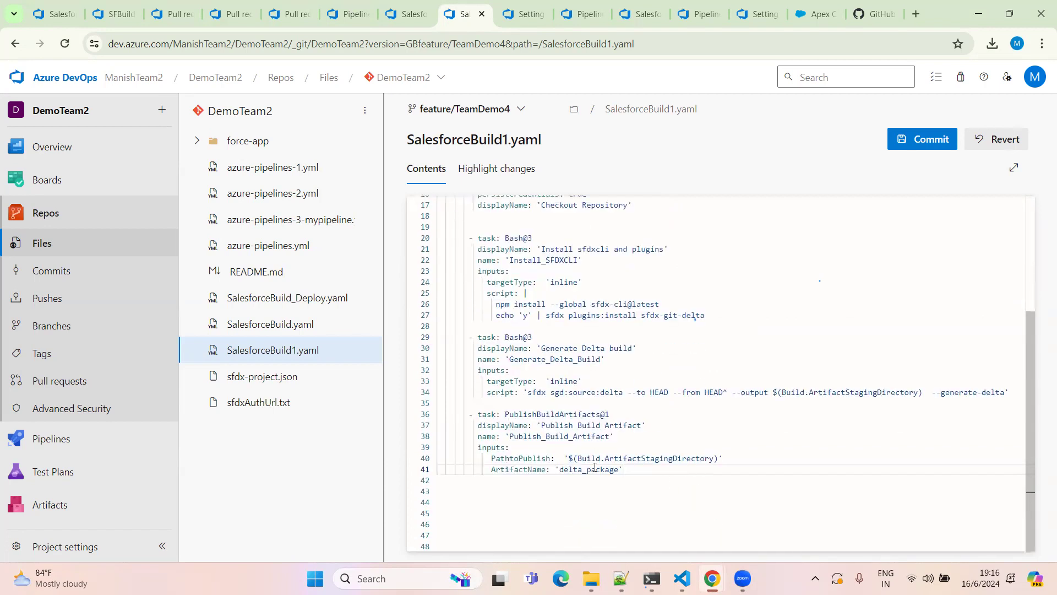
# Step: Go line by line through the install, Generate Delta build and Publish Build Artifact tasks to check the pasted YAML and its indentation
pyautogui.click(468, 240)
pyautogui.press('Down')
pyautogui.press('Down')
pyautogui.press('Down')
pyautogui.press('Down')
pyautogui.press('Down')
pyautogui.press('Down')
pyautogui.press('Down')
pyautogui.press('Down')
pyautogui.press('Down')
pyautogui.press('Down')
pyautogui.press('Down')
pyautogui.press('Down')
pyautogui.press('Down')
pyautogui.press('Down')
pyautogui.press('Down')
pyautogui.press('Down')
pyautogui.press('Down')
pyautogui.scroll(3, 710, 502)
pyautogui.scroll(-3, 709, 495)
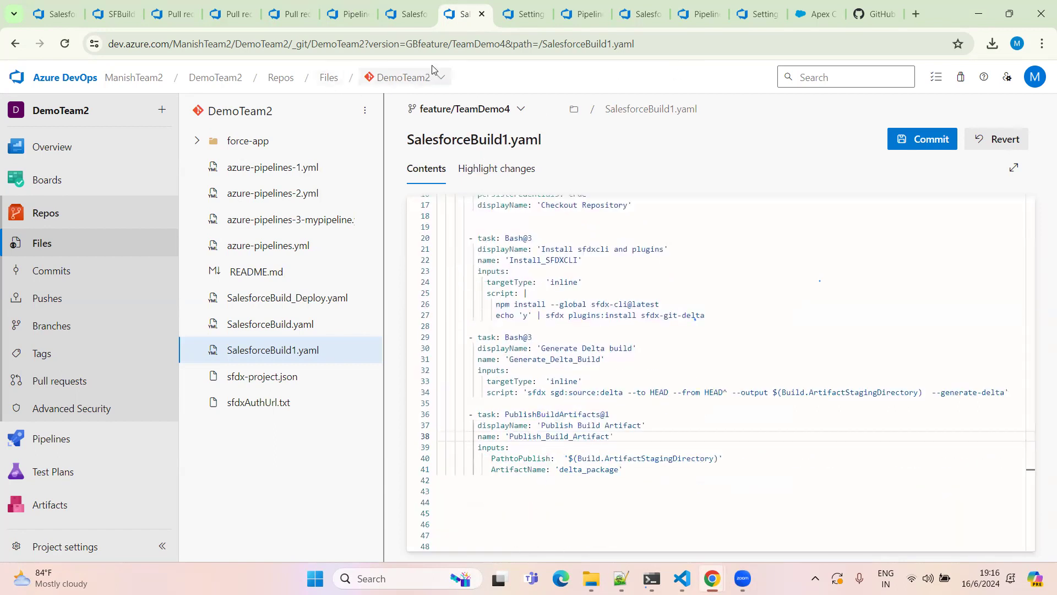
# Step: Close the pipeline run page and look over the TestDemo1 pull request from feature/TeamDemo4 into Dev
pyautogui.click(291, 14)
pyautogui.click(347, 14)
pyautogui.click(364, 14)
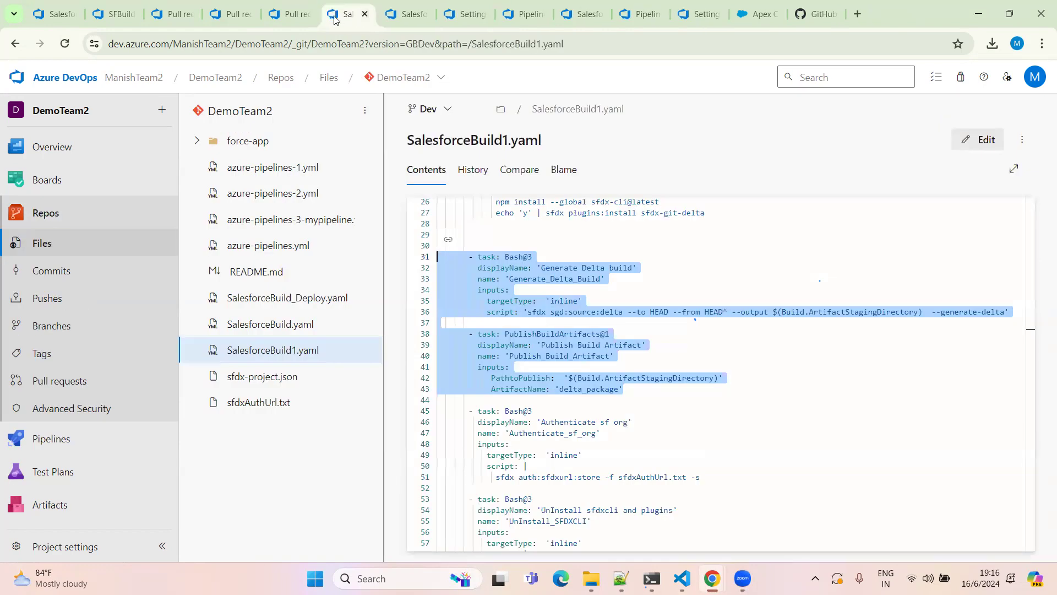
pyautogui.click(322, 15)
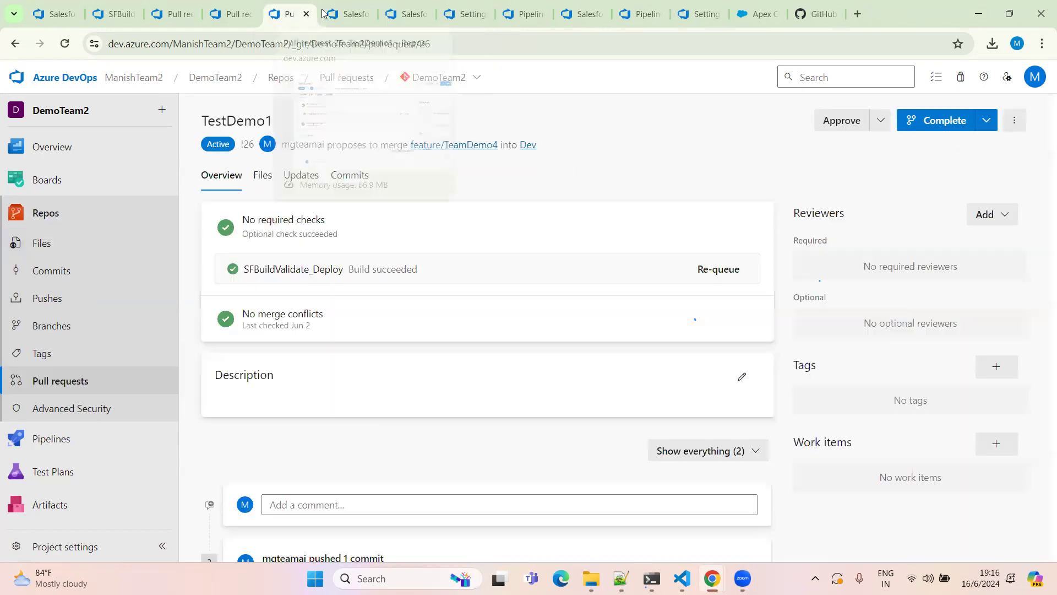
pyautogui.scroll(-3, 353, 264)
pyautogui.scroll(3, 380, 236)
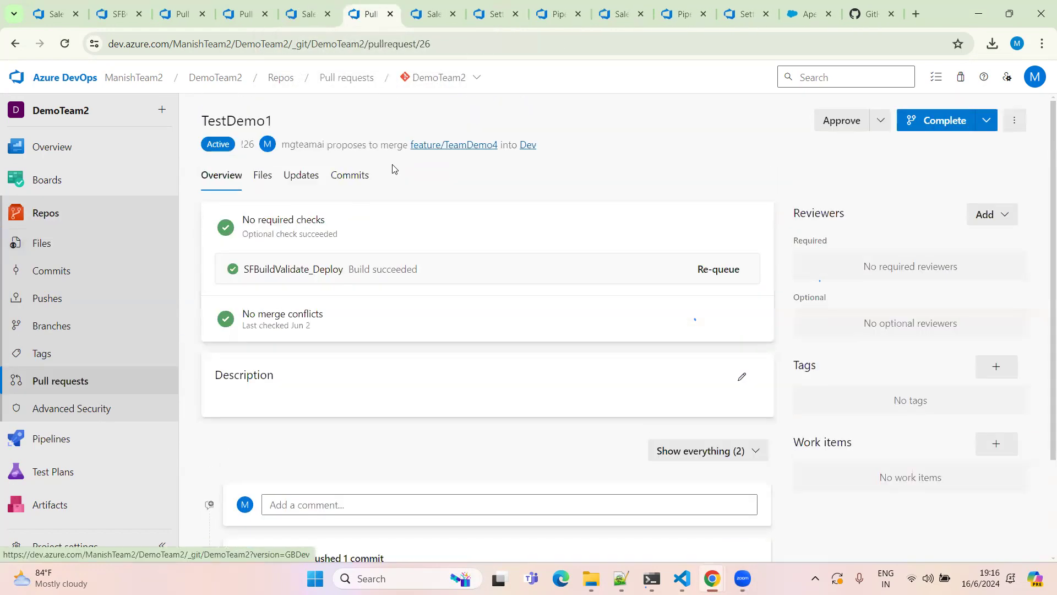
# Step: Compare the edited feature/TeamDemo4 file with the TestDemo1 pull request's checks and pushed commits, ending back at the file
pyautogui.click(432, 15)
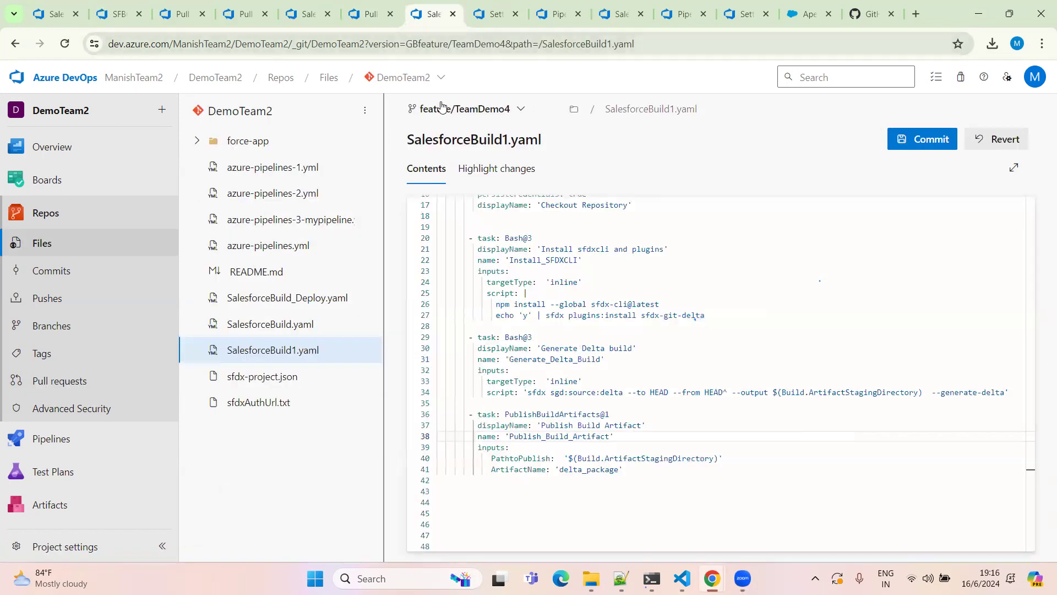
pyautogui.click(370, 14)
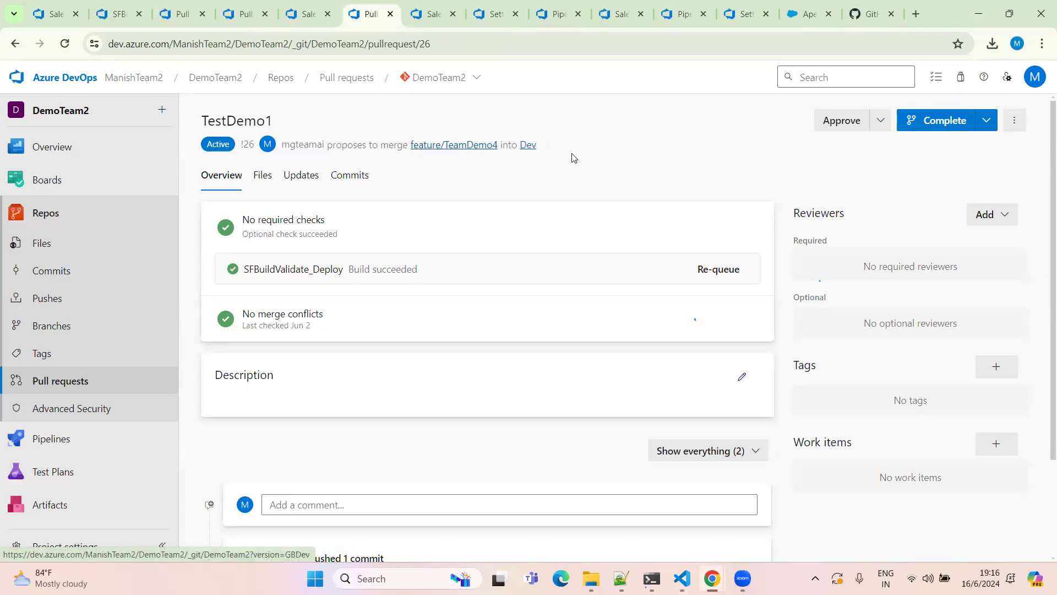
pyautogui.scroll(-2, 346, 337)
pyautogui.scroll(2, 197, 133)
pyautogui.scroll(-2, 380, 326)
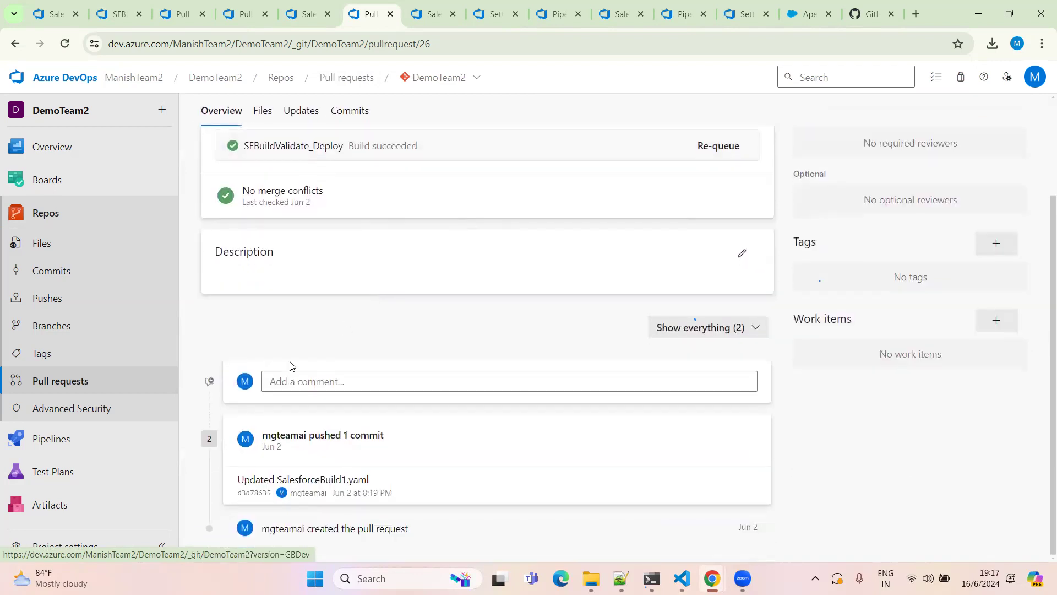
pyautogui.scroll(2, 419, 248)
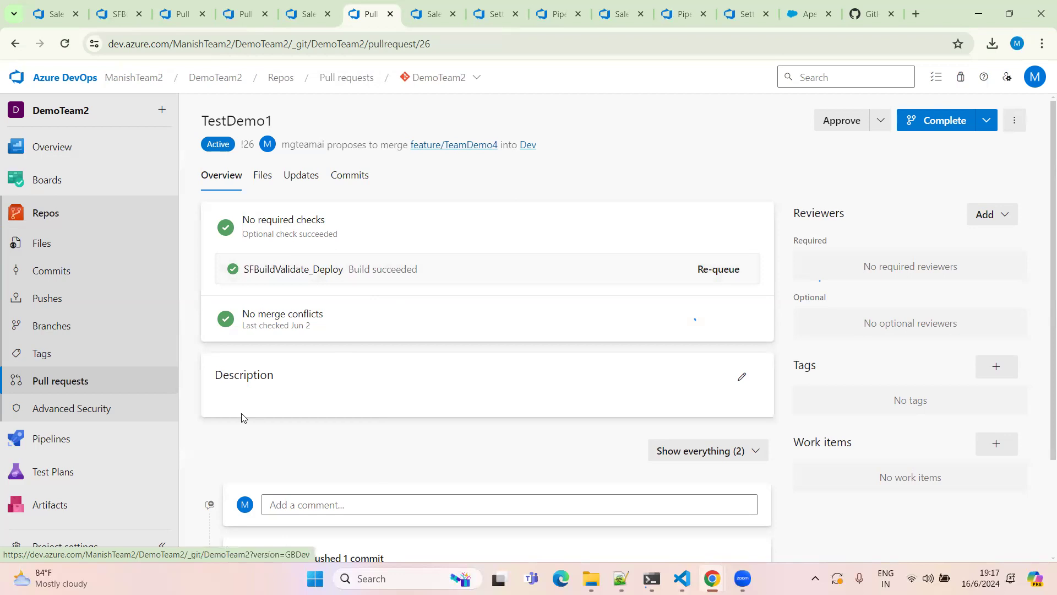
pyautogui.scroll(-2, 237, 424)
pyautogui.scroll(2, 455, 253)
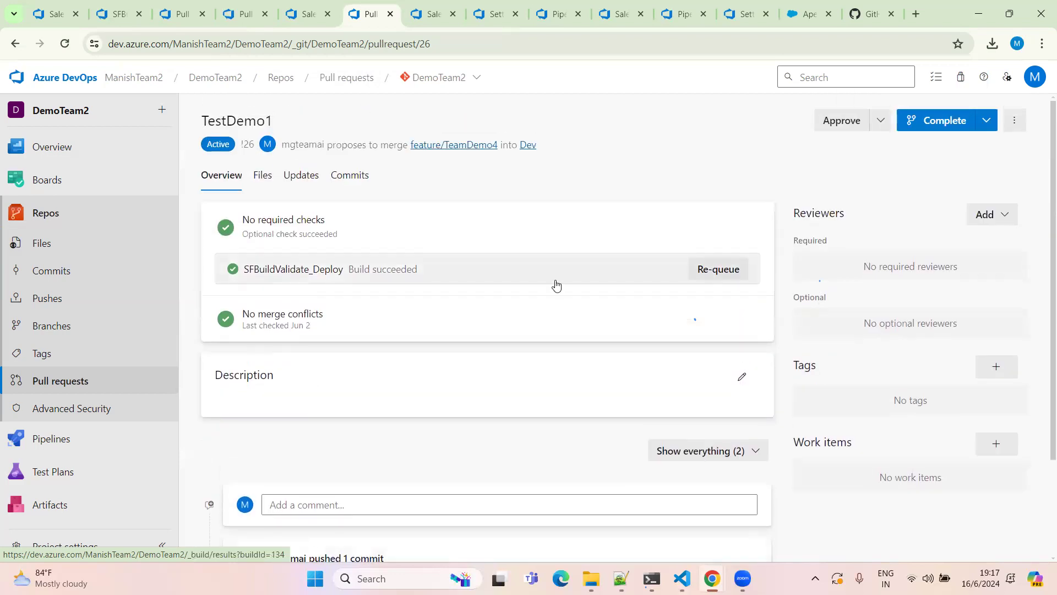
pyautogui.click(423, 19)
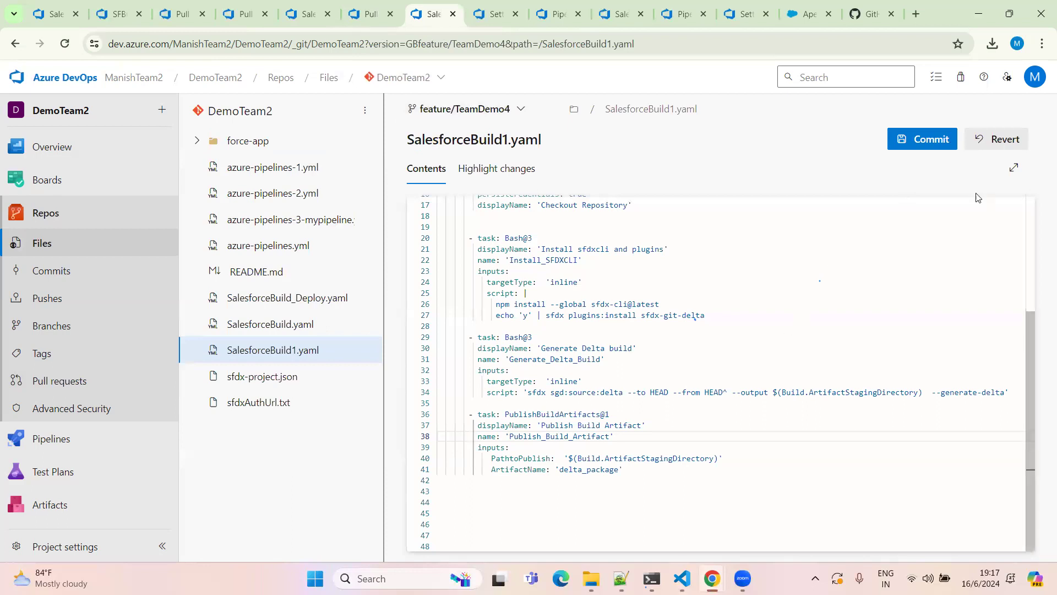
# Step: Commit the edited SalesforceBuild1.yaml to the feature/TeamDemo4 branch with the default comment "Updated SalesforceBuild1.yaml"
pyautogui.click(925, 140)
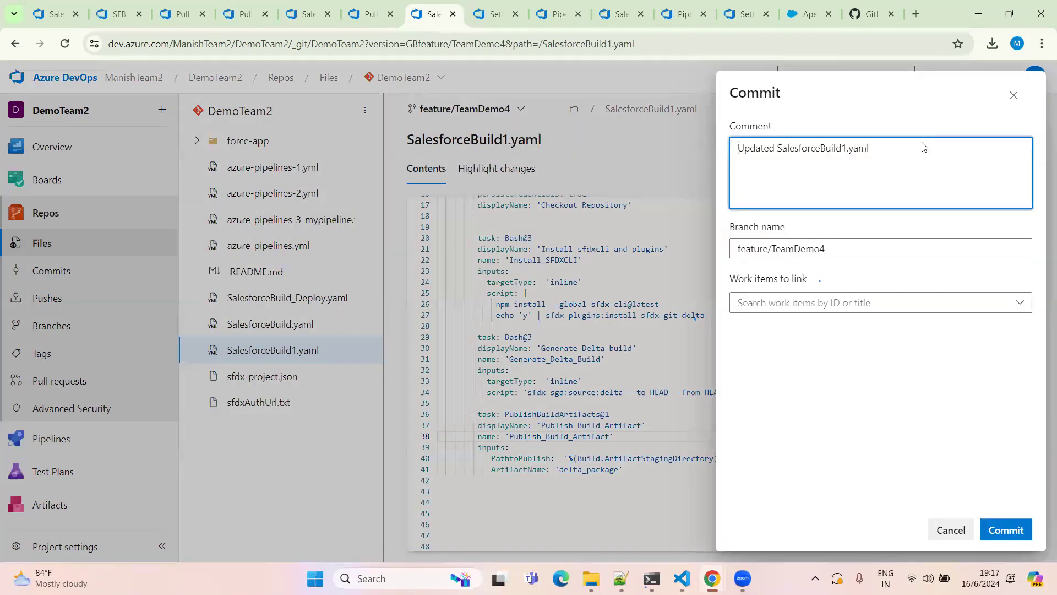
pyautogui.click(1003, 528)
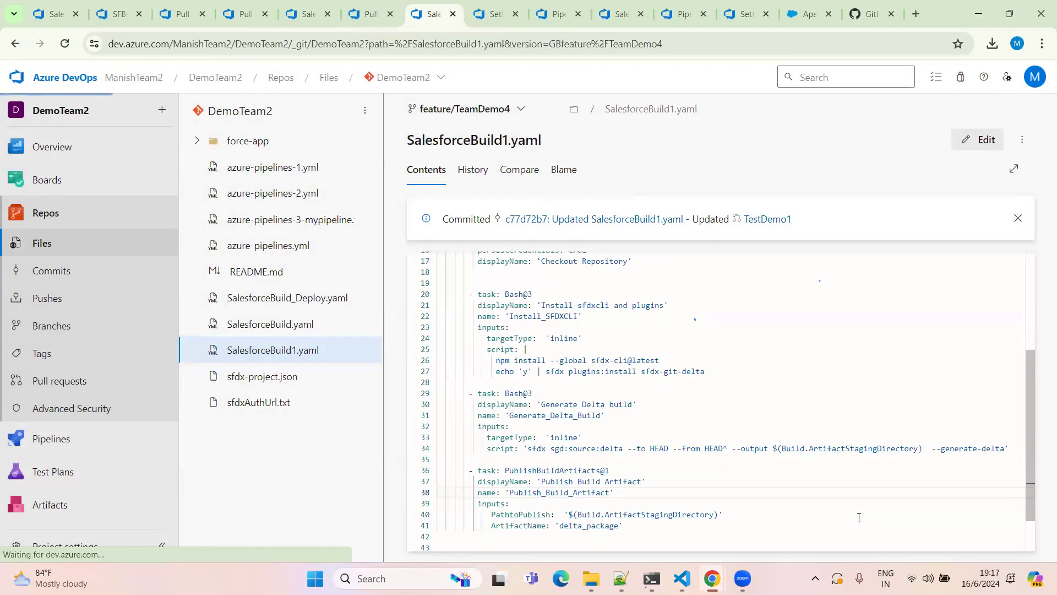
pyautogui.scroll(-4, 631, 401)
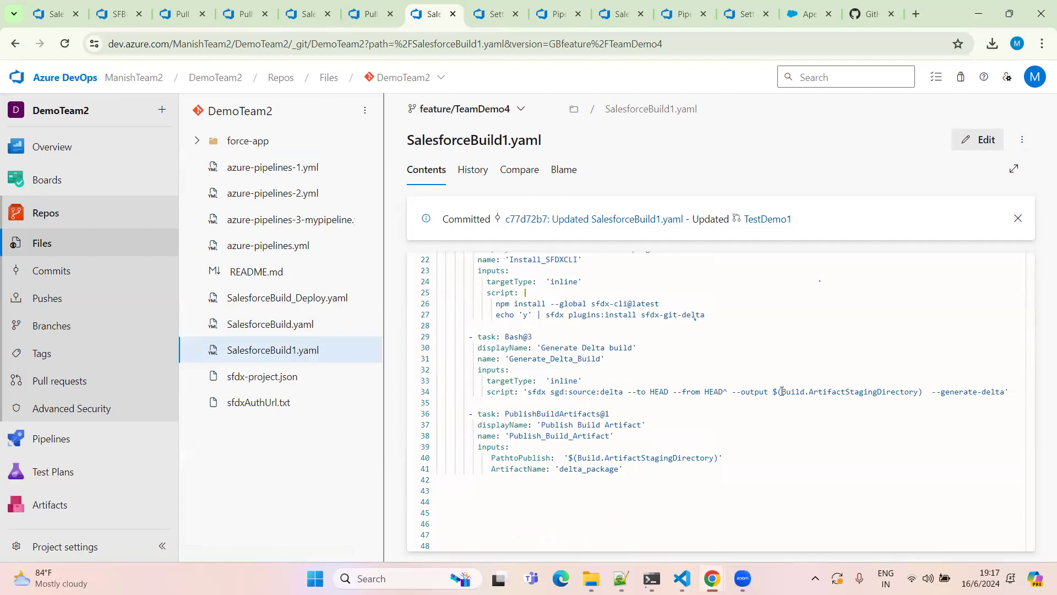
# Step: Look over the Generate Delta build and Publish Build Artifact tasks in the committed SalesforceBuild1.yaml
pyautogui.moveTo(1032, 431); pyautogui.dragTo(1031, 401)
pyautogui.scroll(-2, 663, 462)
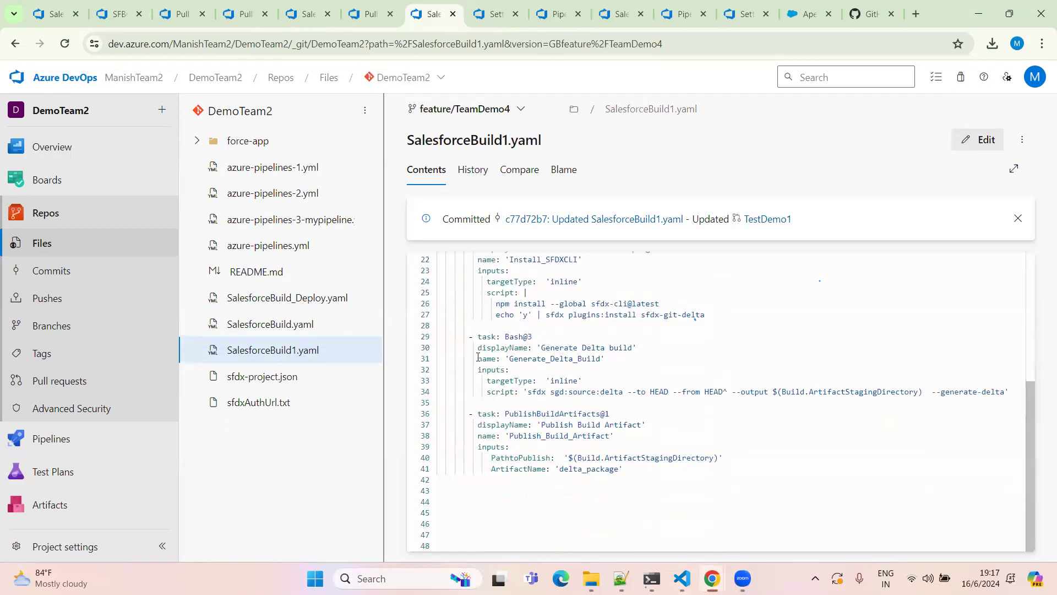
pyautogui.moveTo(468, 338); pyautogui.dragTo(651, 411)
pyautogui.moveTo(477, 414); pyautogui.dragTo(640, 468)
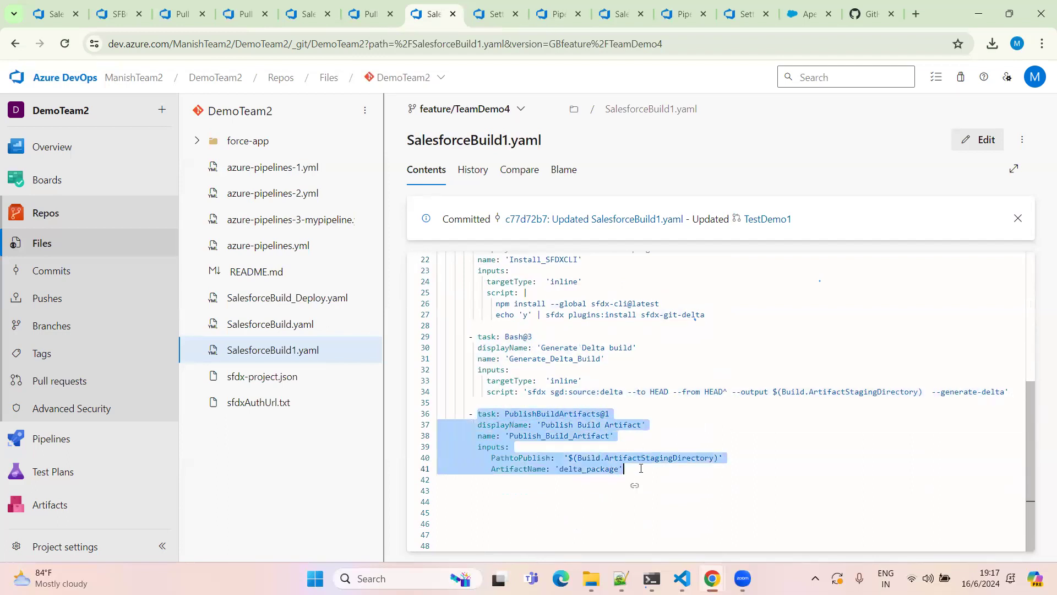
pyautogui.click(719, 180)
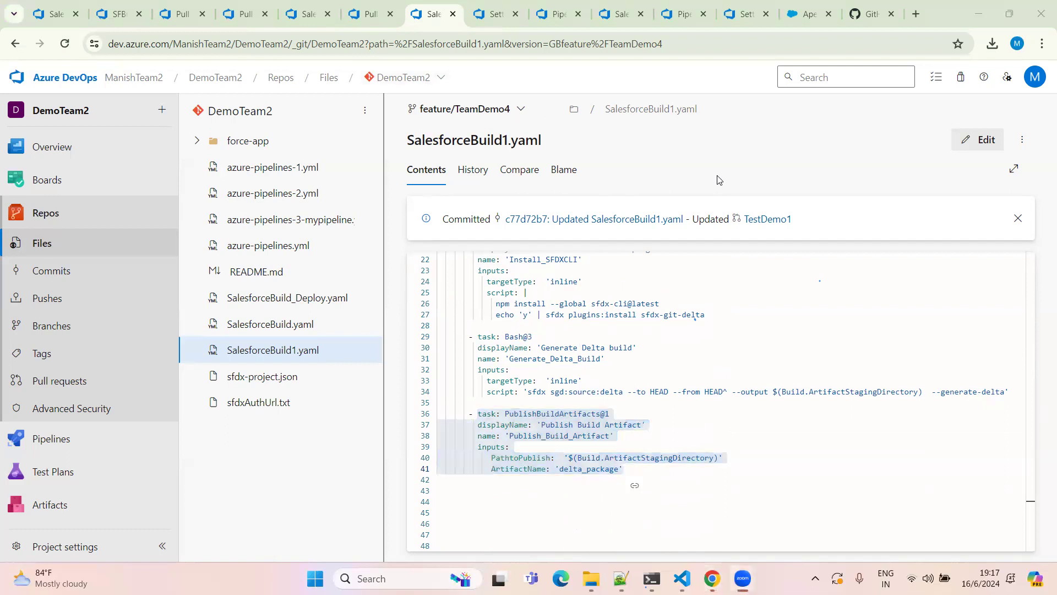
# Step: From the TestDemo1 pull request's checks, open the SFBuildValidate_Deploy run in a separate tab and show its Build Package job
pyautogui.hotkey('ctrl', 'pageup')
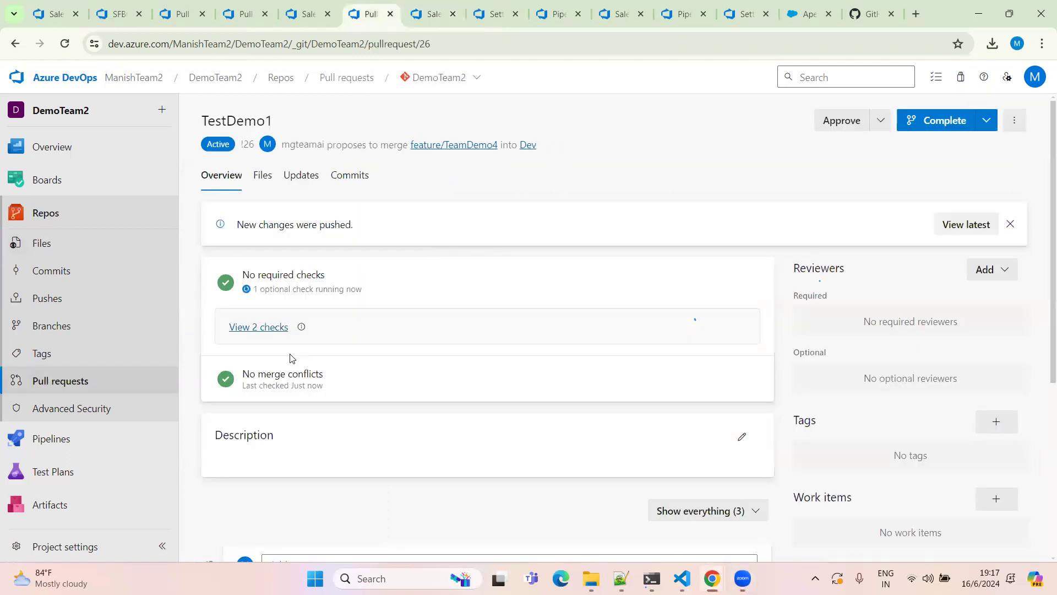
pyautogui.click(263, 329)
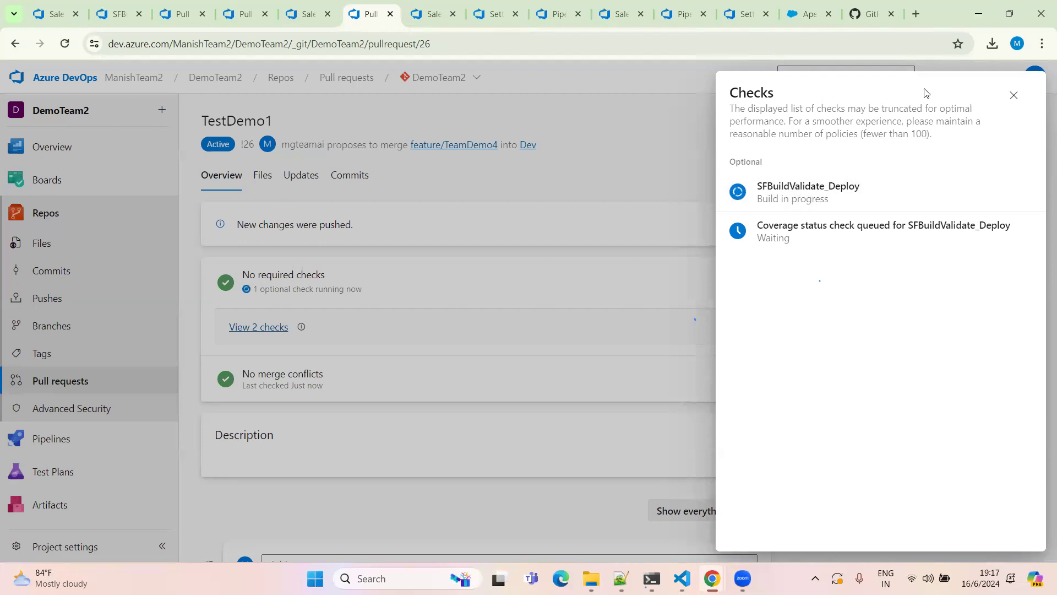
pyautogui.middleClick(812, 199)
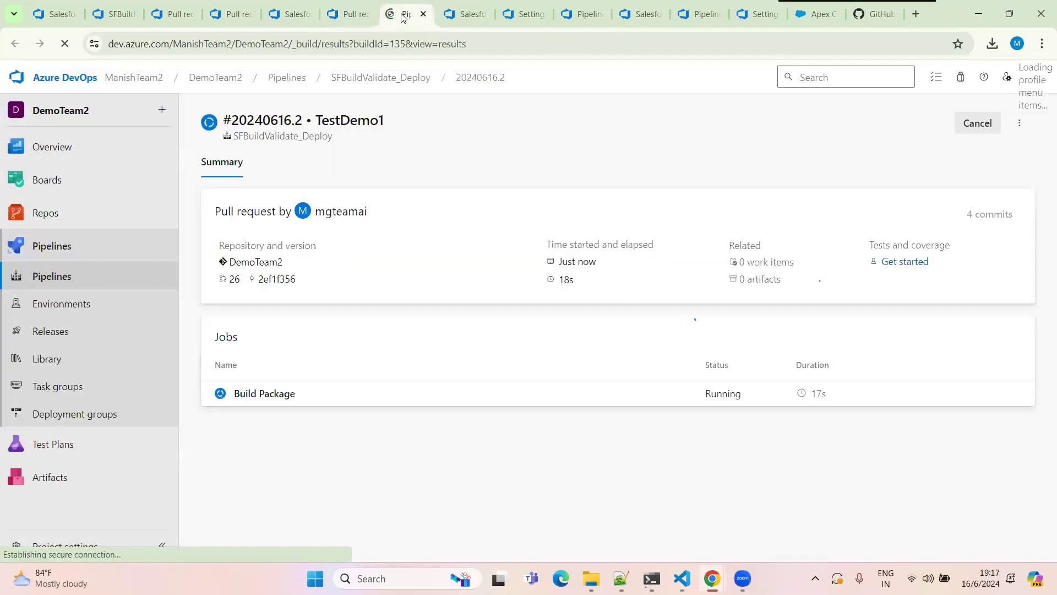
pyautogui.click(407, 14)
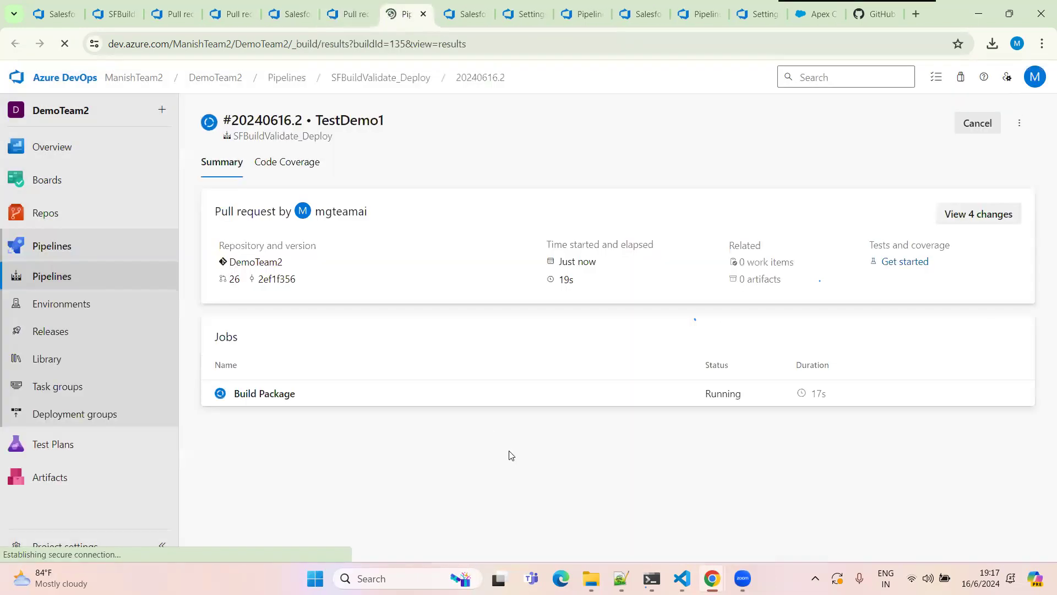
pyautogui.click(275, 397)
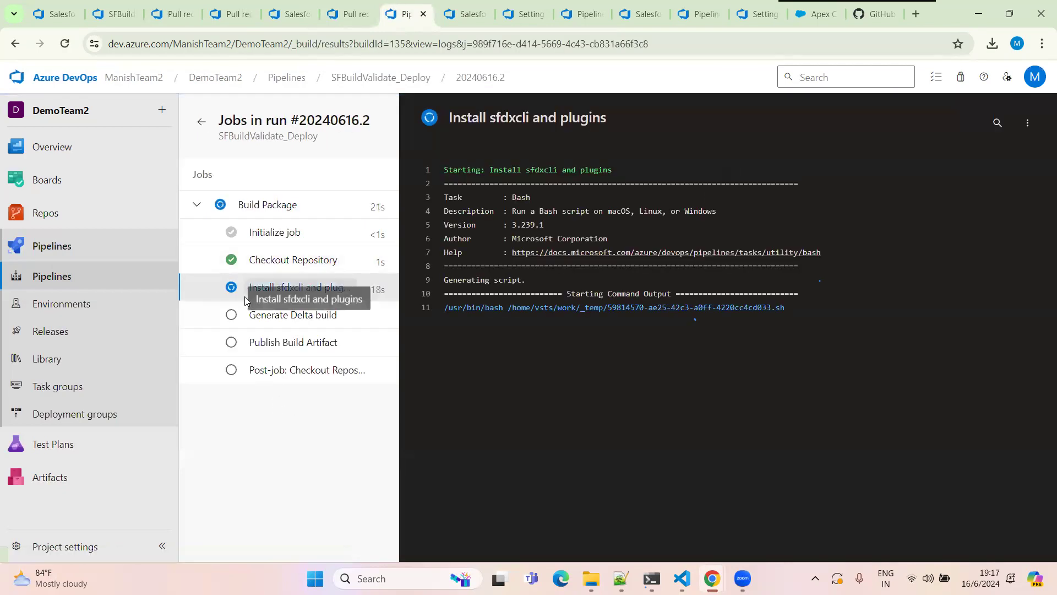
# Step: Inspect the Checkout Repository, Install sfdxcli and plugins, Generate Delta build and Publish Build Artifact logs in the job
pyautogui.click(275, 265)
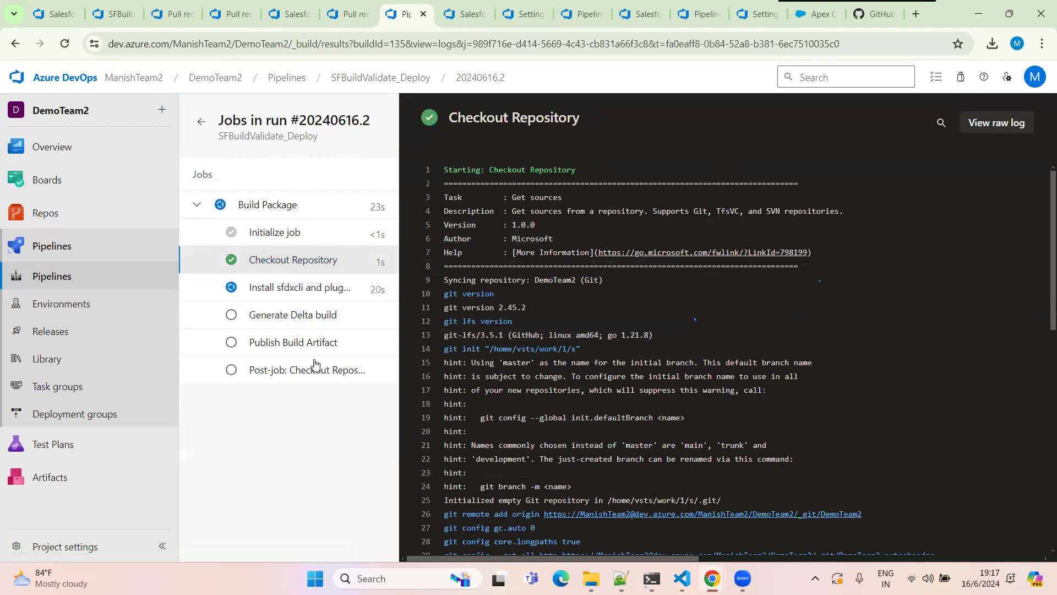
pyautogui.click(298, 295)
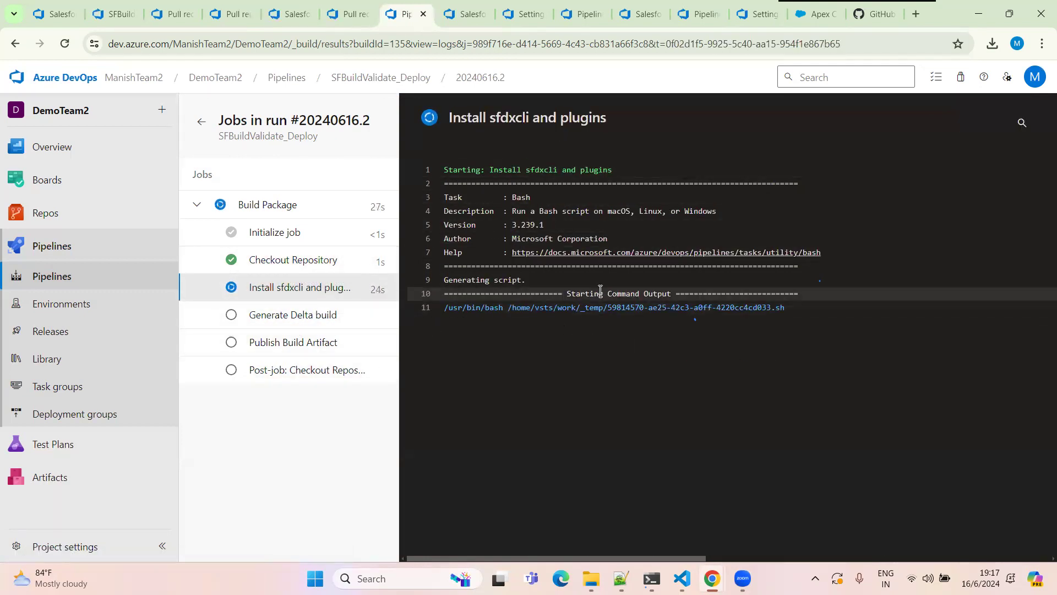
pyautogui.click(266, 323)
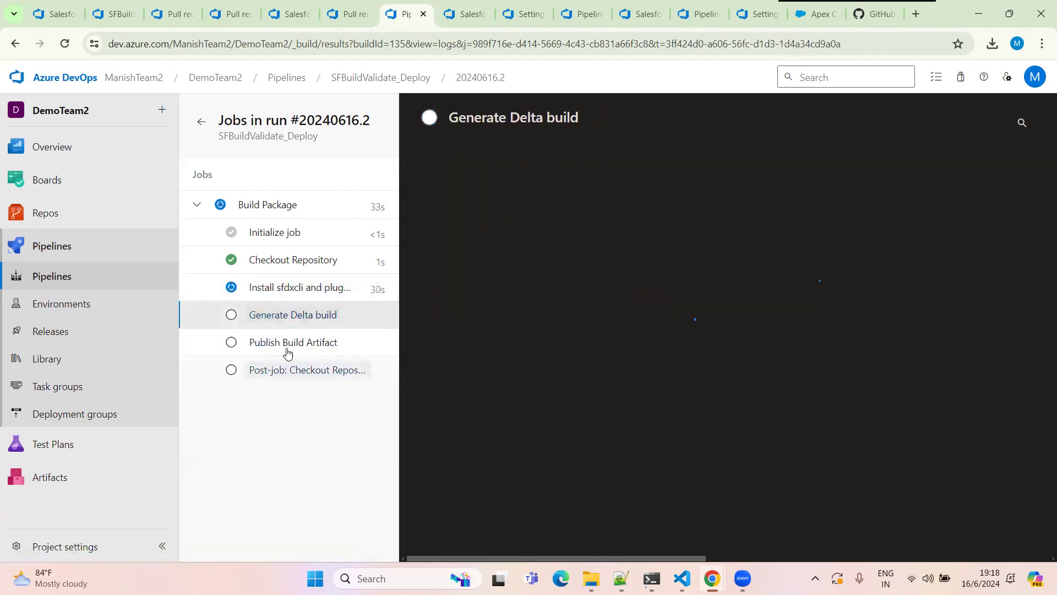
pyautogui.click(286, 348)
# Step: Compare the Generate Delta build and Publish Build Artifact tasks in the YAML file with the matching steps of the running job
pyautogui.click(461, 15)
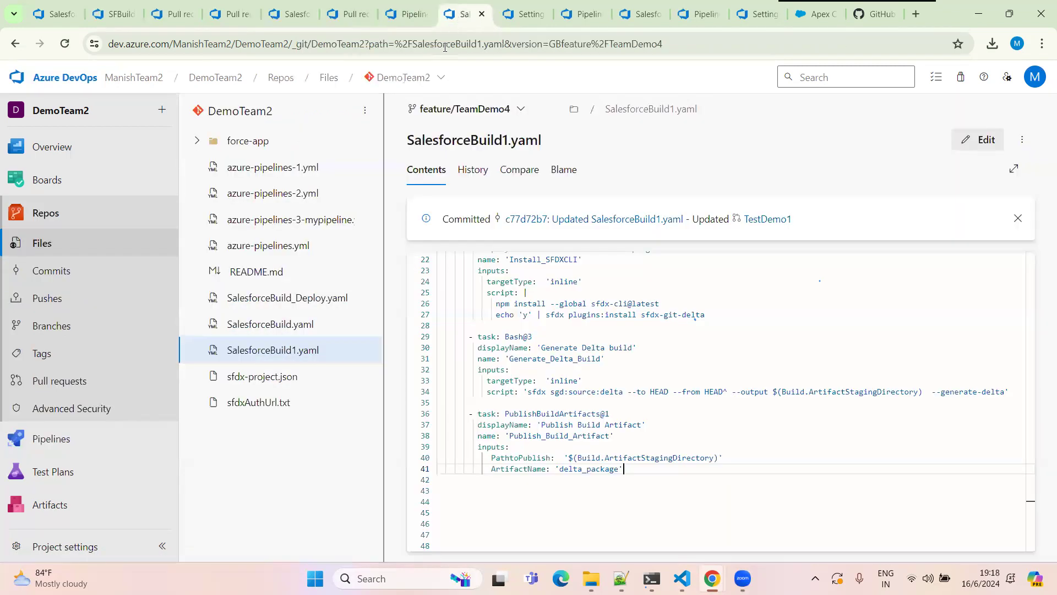
pyautogui.moveTo(507, 360); pyautogui.dragTo(587, 359)
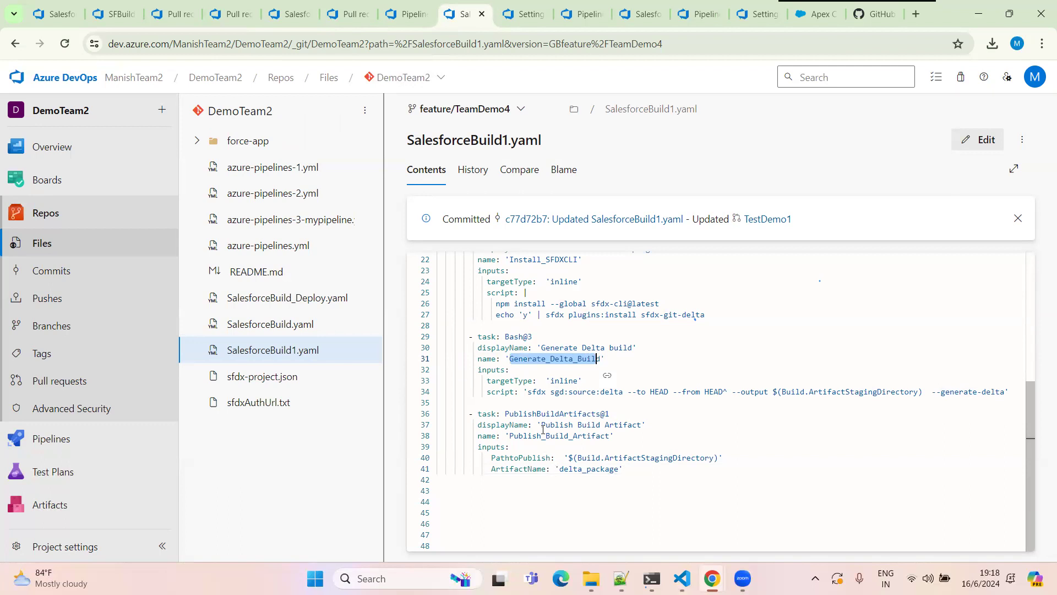
pyautogui.moveTo(541, 425); pyautogui.dragTo(633, 425)
pyautogui.click(406, 13)
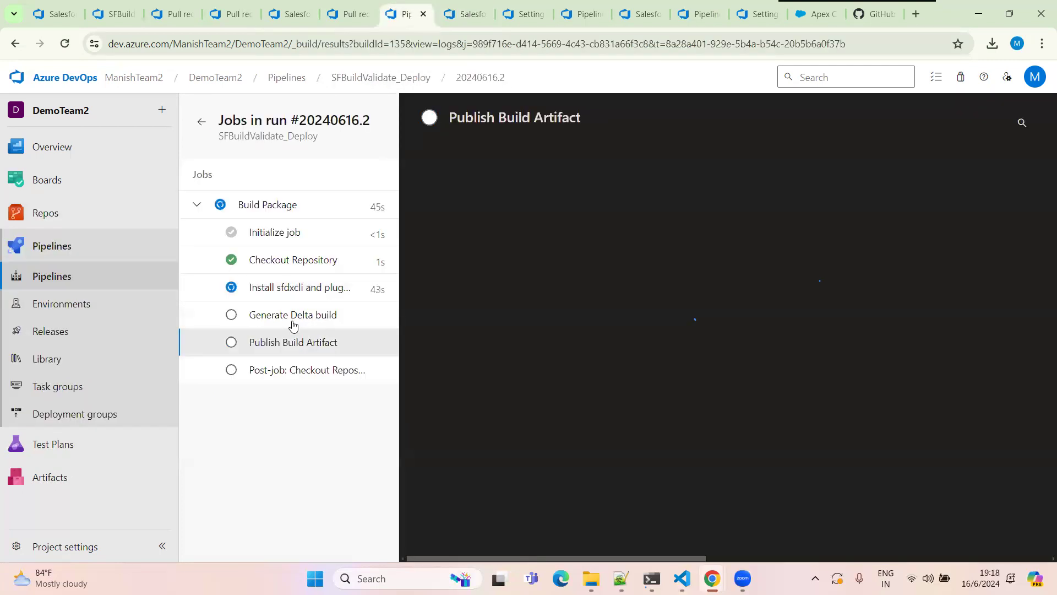
pyautogui.click(293, 324)
pyautogui.click(292, 347)
pyautogui.click(299, 324)
pyautogui.click(291, 349)
pyautogui.click(290, 313)
# Step: Return to the TestDemo1 pull request, close its checks list and review the changed files Foo.cls and SalesforceBuild1.yaml
pyautogui.hotkey('ctrl', 'pageup')
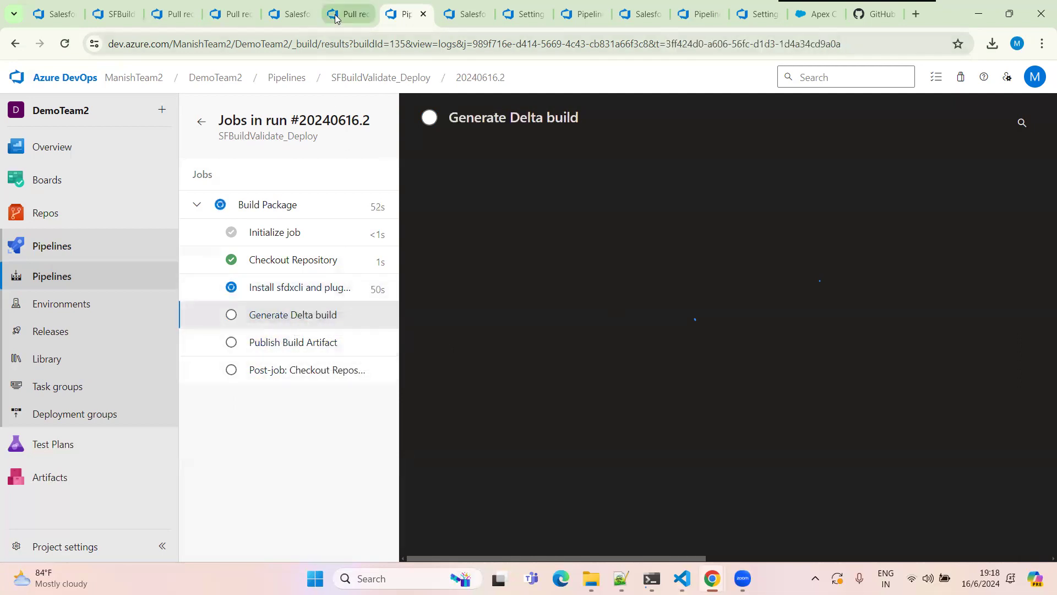
pyautogui.click(1015, 98)
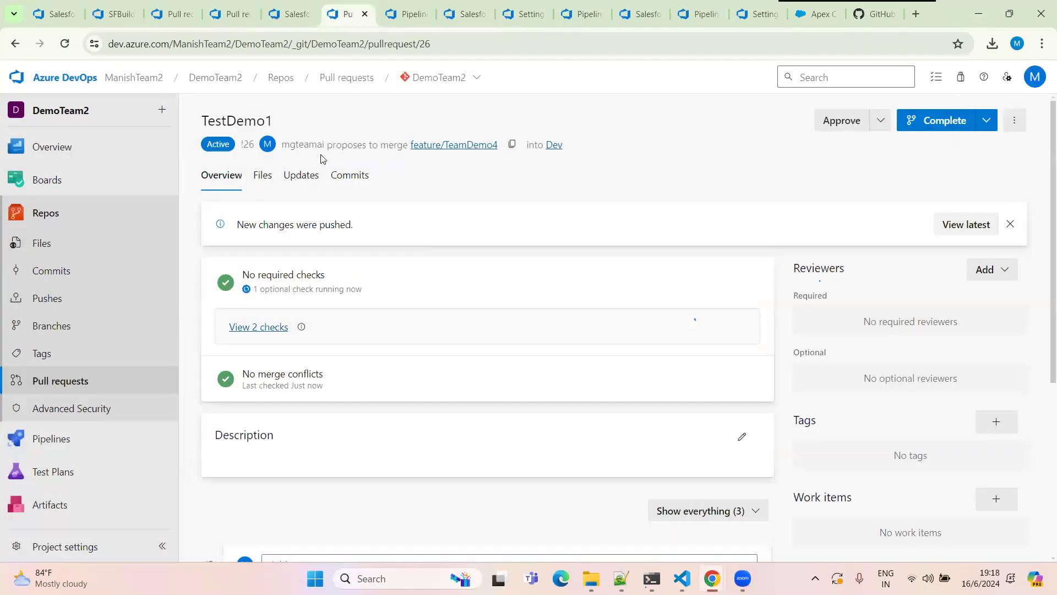
pyautogui.click(262, 175)
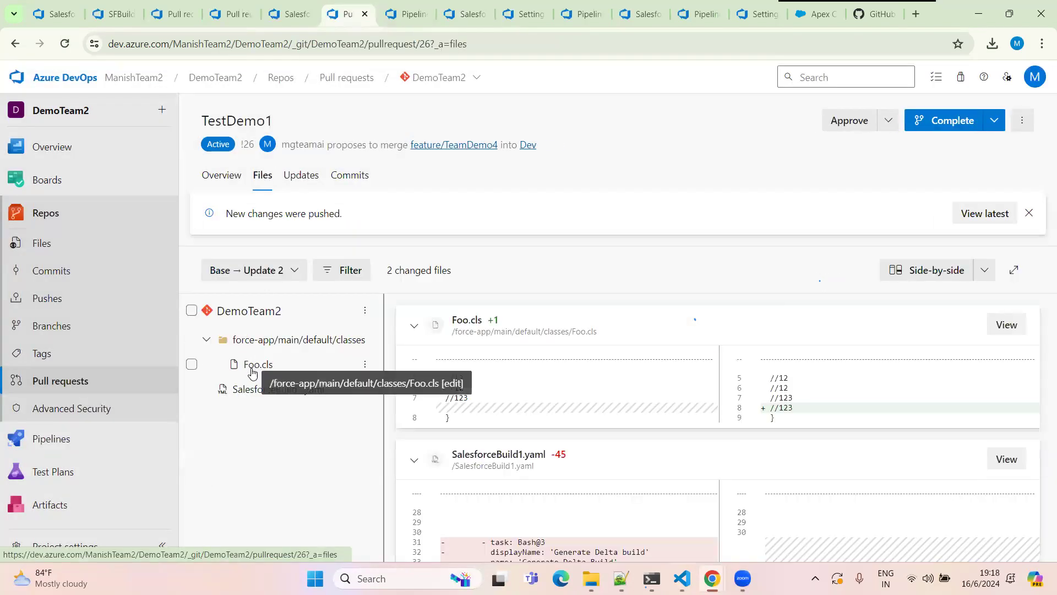
pyautogui.scroll(-6, 735, 387)
pyautogui.scroll(5, 735, 387)
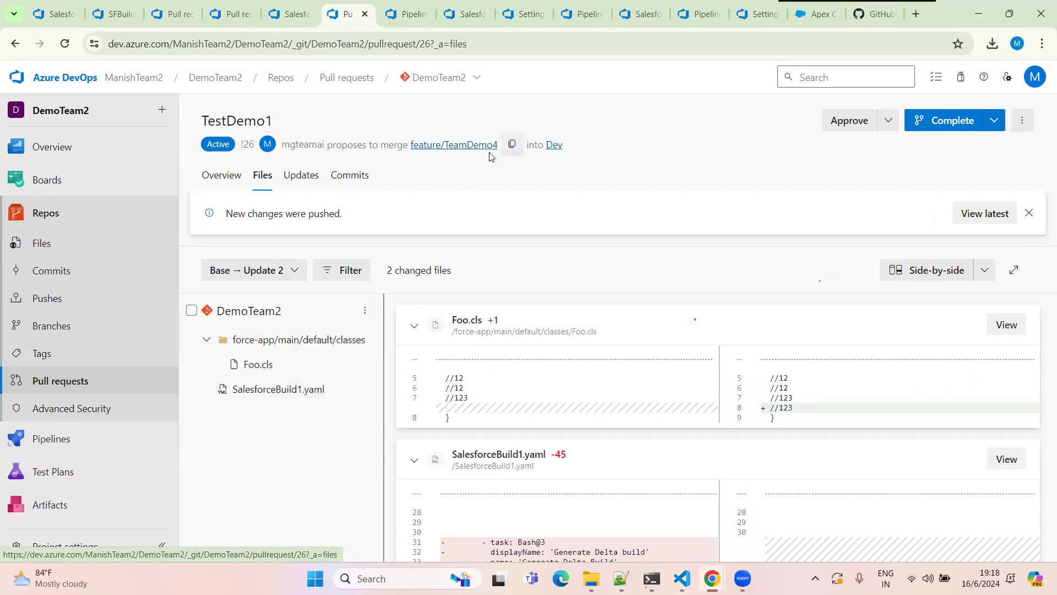
# Step: Go back to the pipeline run and monitor the Install sfdxcli and plugins and Generate Delta build logs
pyautogui.click(407, 14)
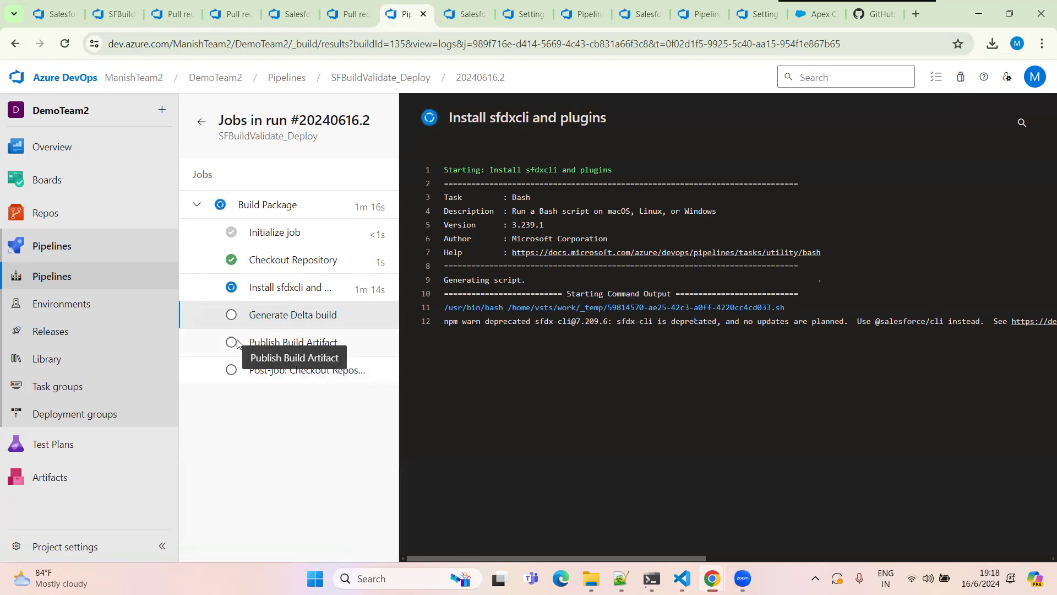
pyautogui.click(292, 281)
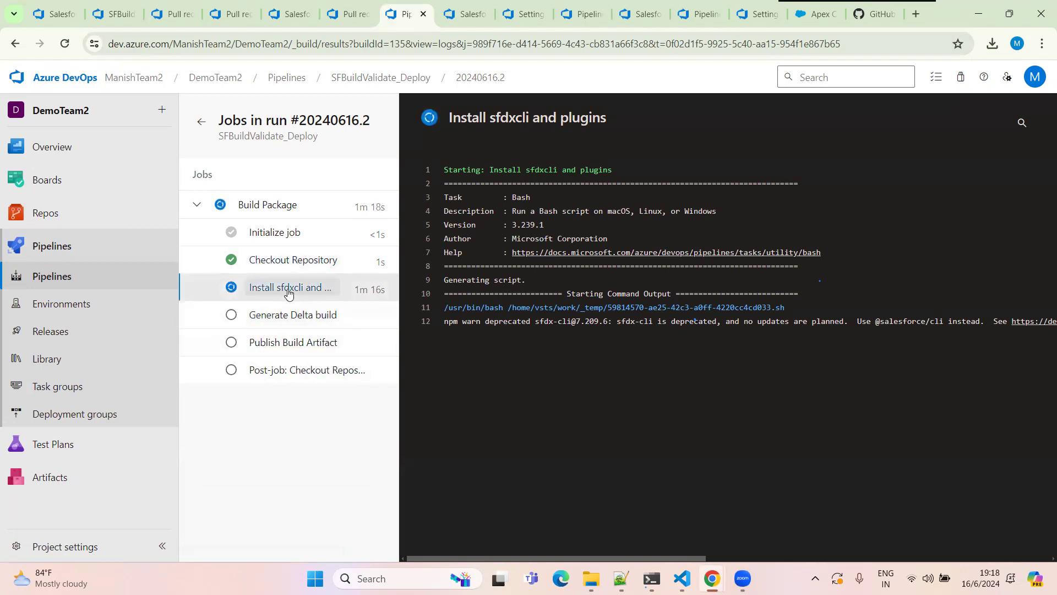
pyautogui.click(295, 314)
pyautogui.click(280, 287)
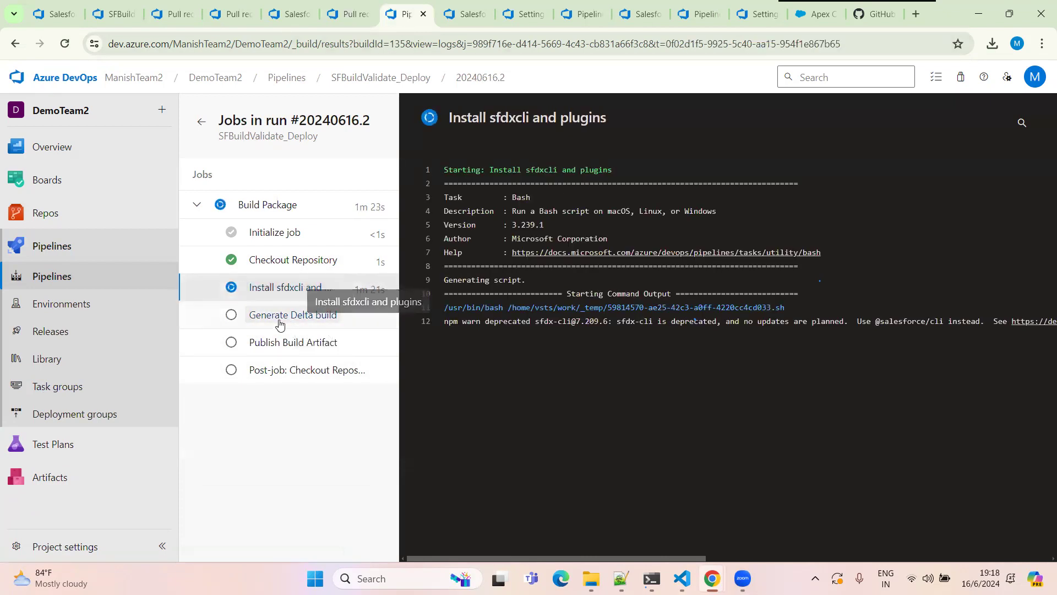
pyautogui.click(282, 314)
pyautogui.click(291, 288)
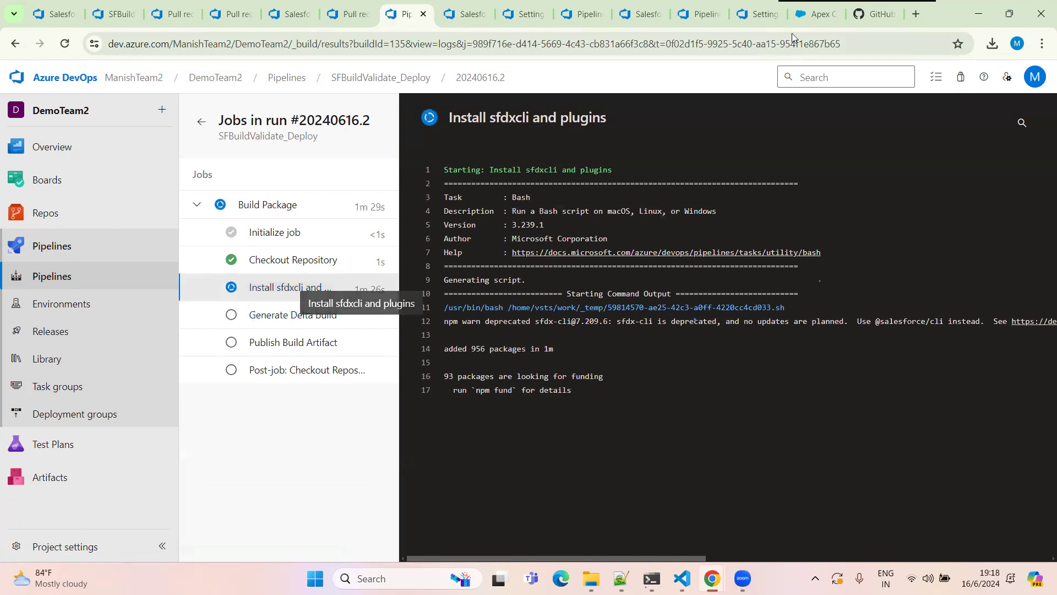
# Step: Search Google for "salesforce cli installation" in a new browser tab
pyautogui.click(915, 14)
pyautogui.write('sale')
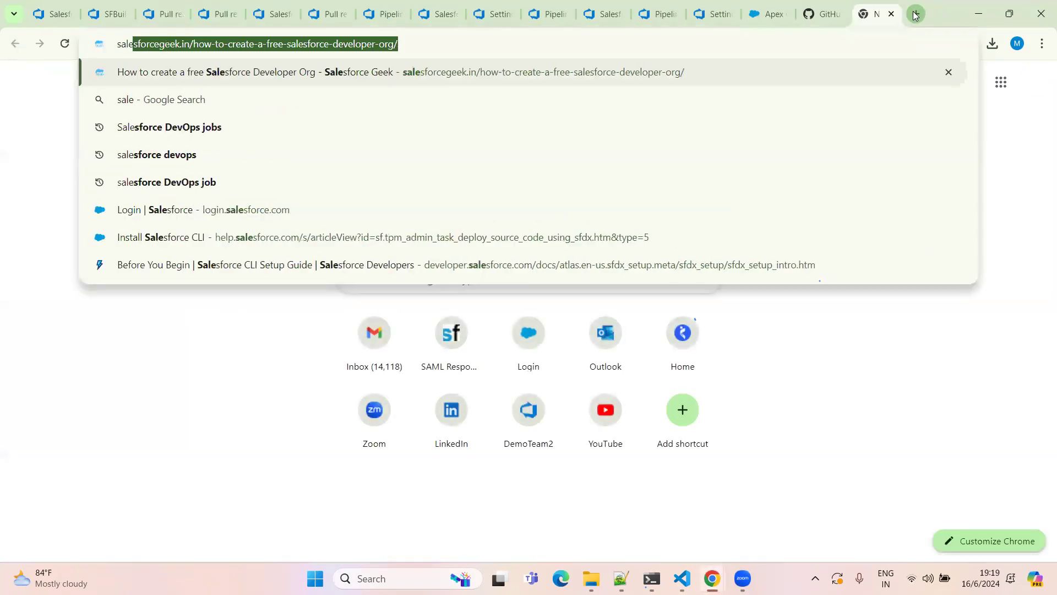
pyautogui.write('sforce cli')
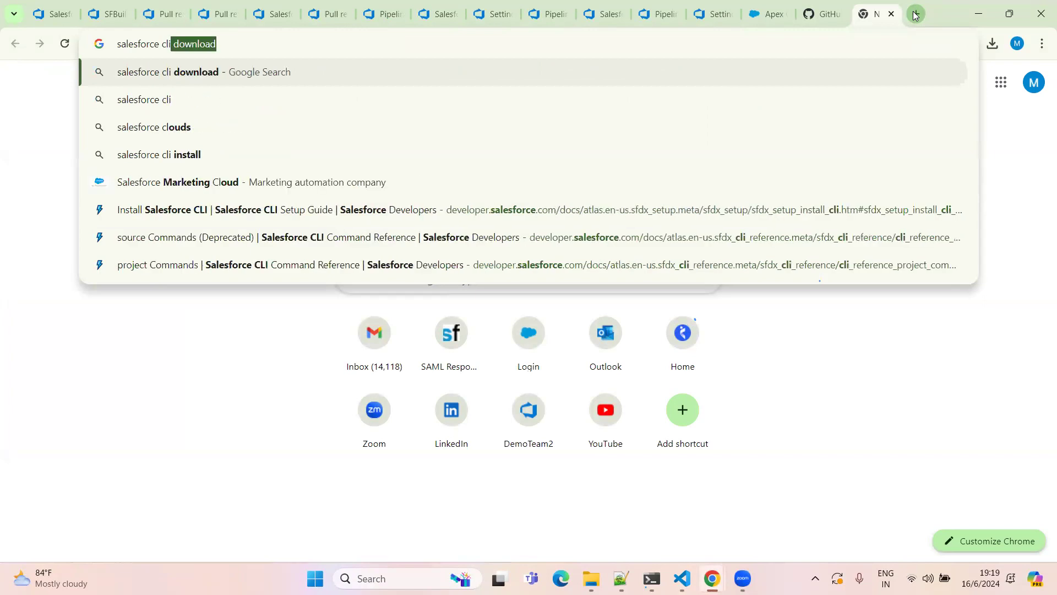
pyautogui.write(' installation')
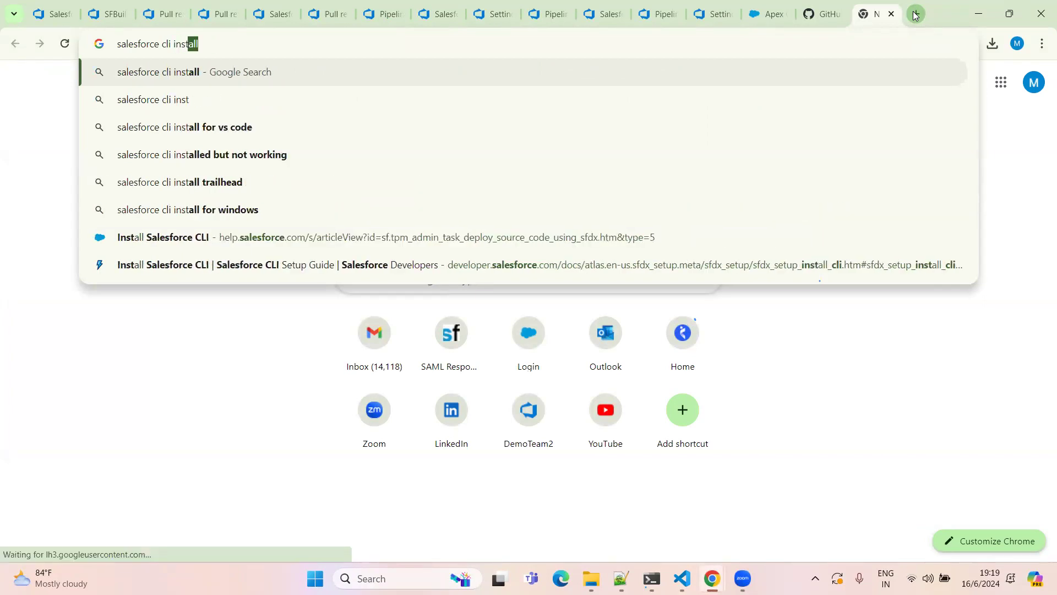
pyautogui.press('Return')
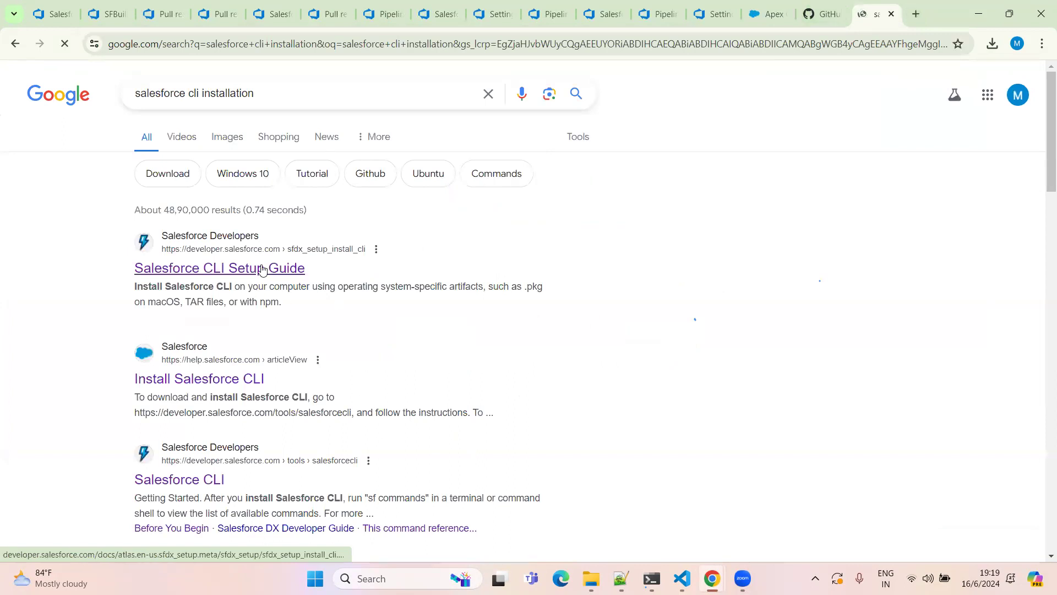
# Step: Open the Salesforce CLI Setup Guide and Install Salesforce CLI results in separate tabs, and find the npm install command in the guide
pyautogui.middleClick(262, 270)
pyautogui.middleClick(256, 380)
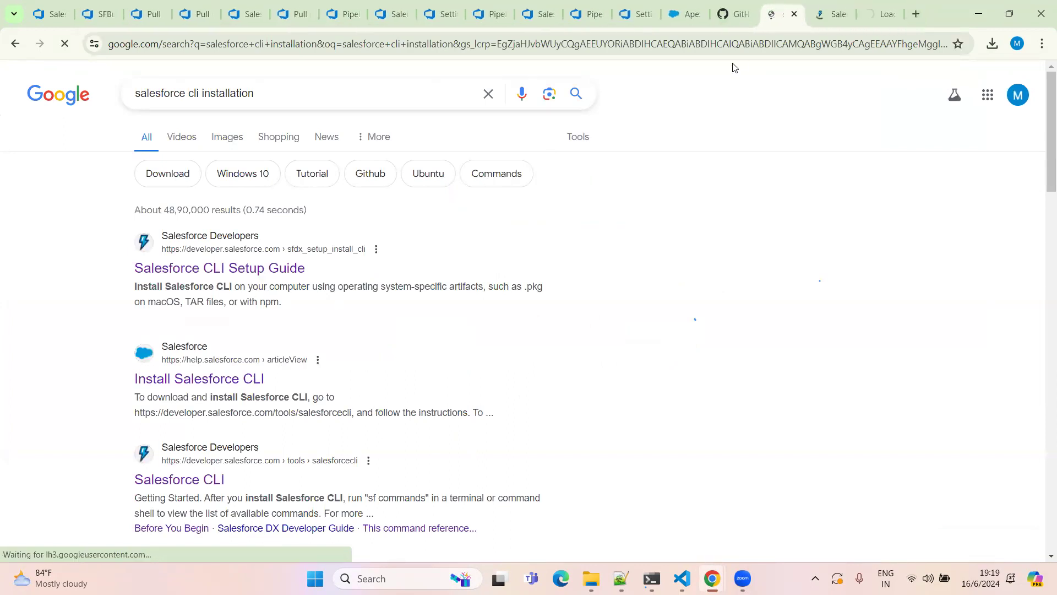
pyautogui.click(823, 19)
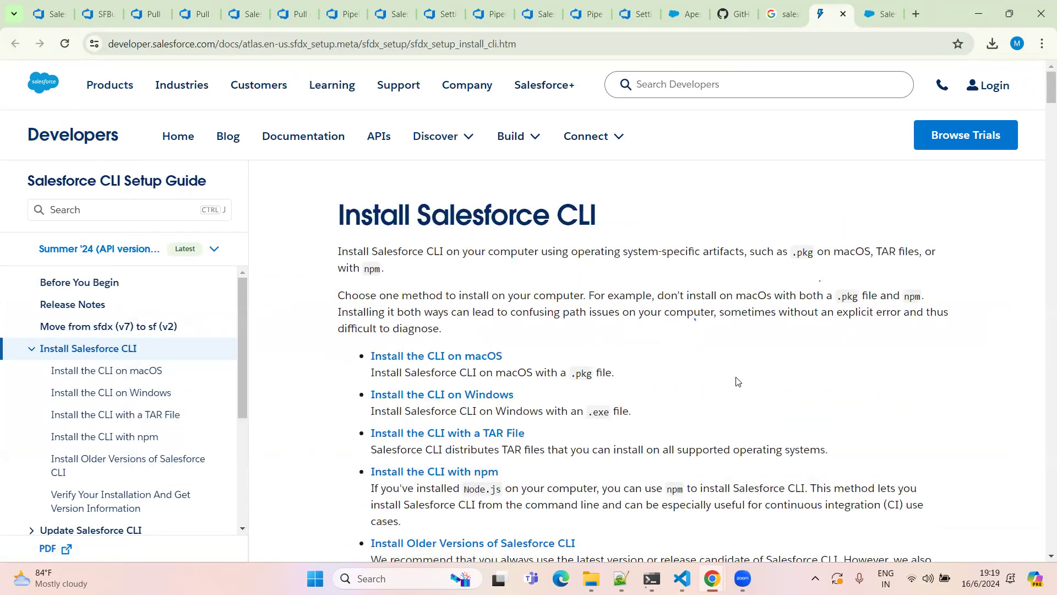
pyautogui.scroll(-15, 738, 381)
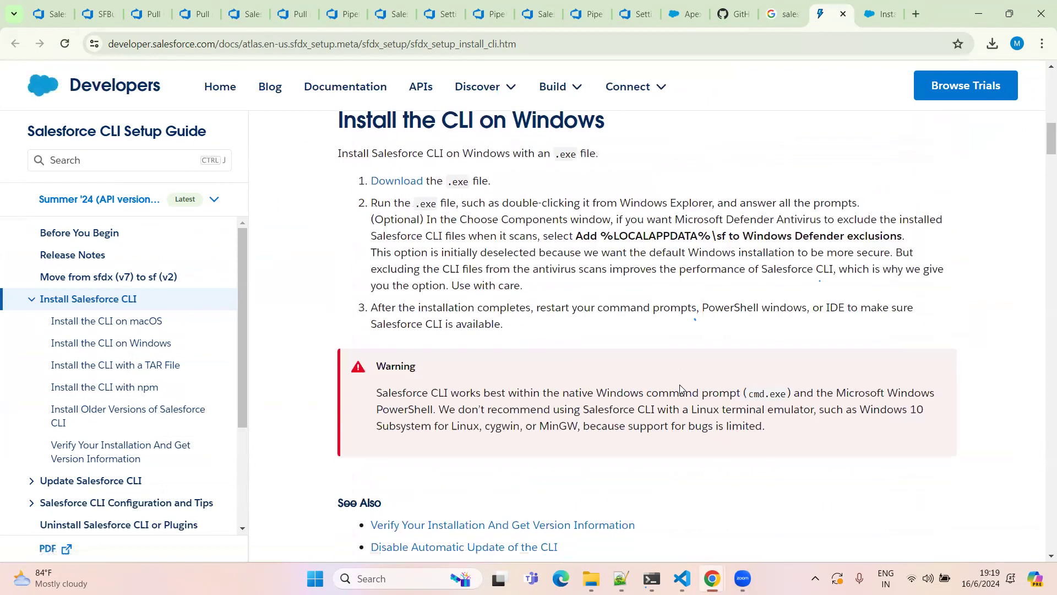
pyautogui.scroll(-5, 557, 382)
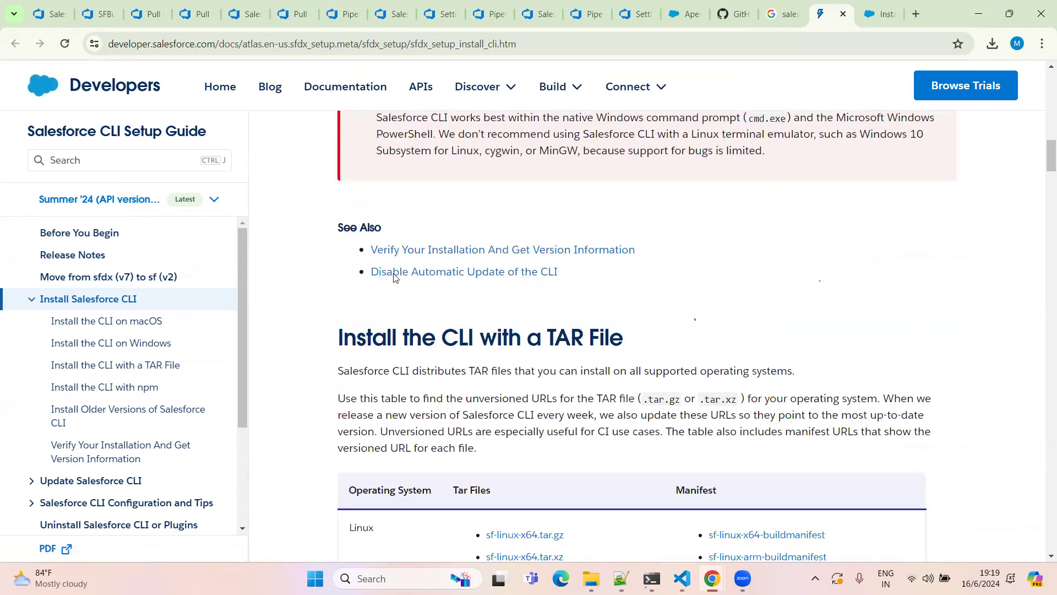
pyautogui.scroll(-7, 330, 300)
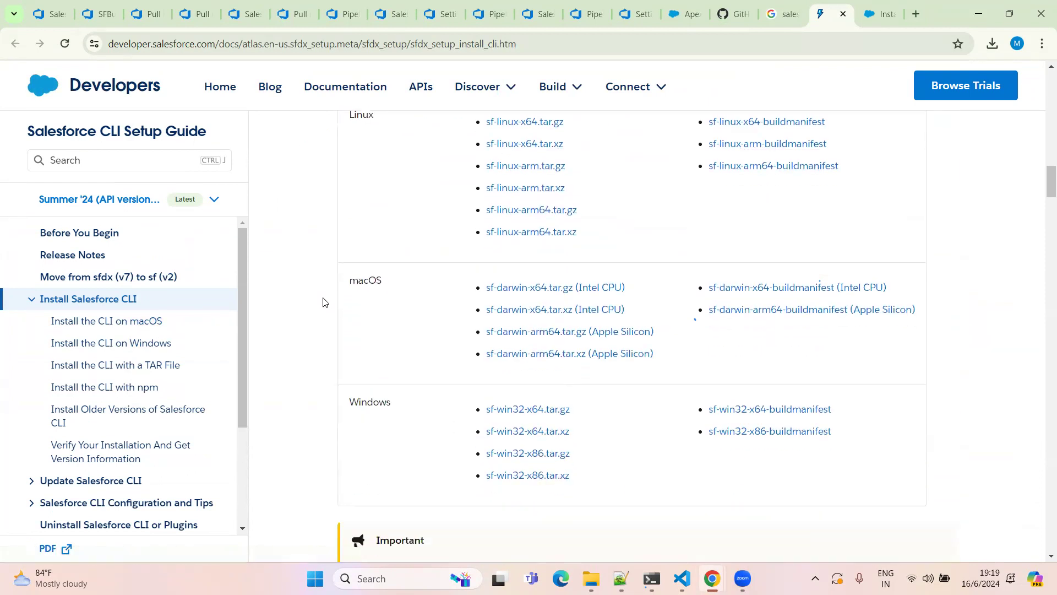
pyautogui.scroll(-10, 323, 302)
pyautogui.scroll(-17, 323, 302)
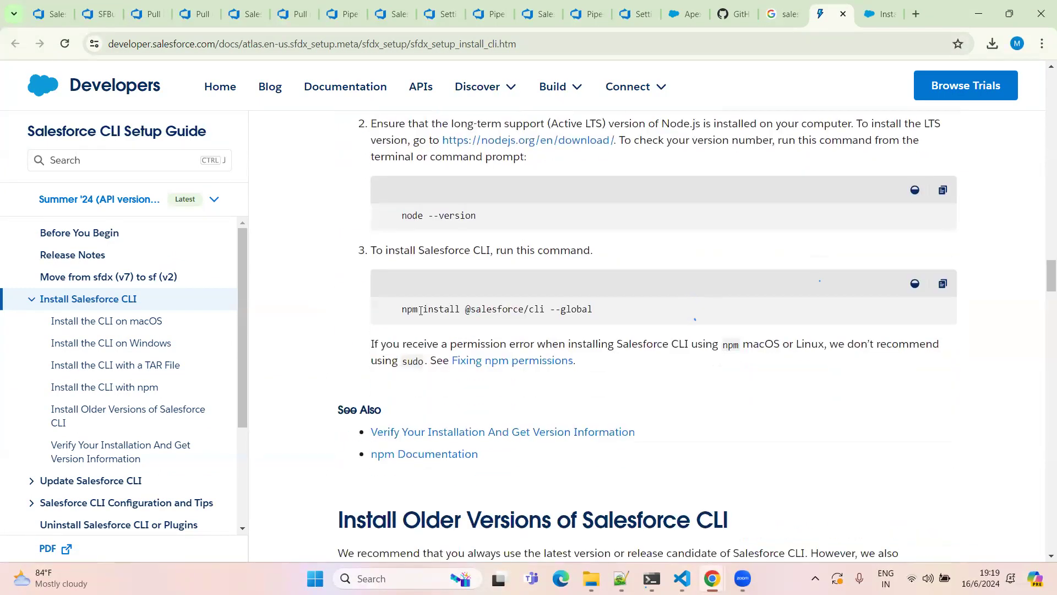
pyautogui.moveTo(402, 309); pyautogui.dragTo(601, 313)
pyautogui.hotkey('ctrl', 'c')
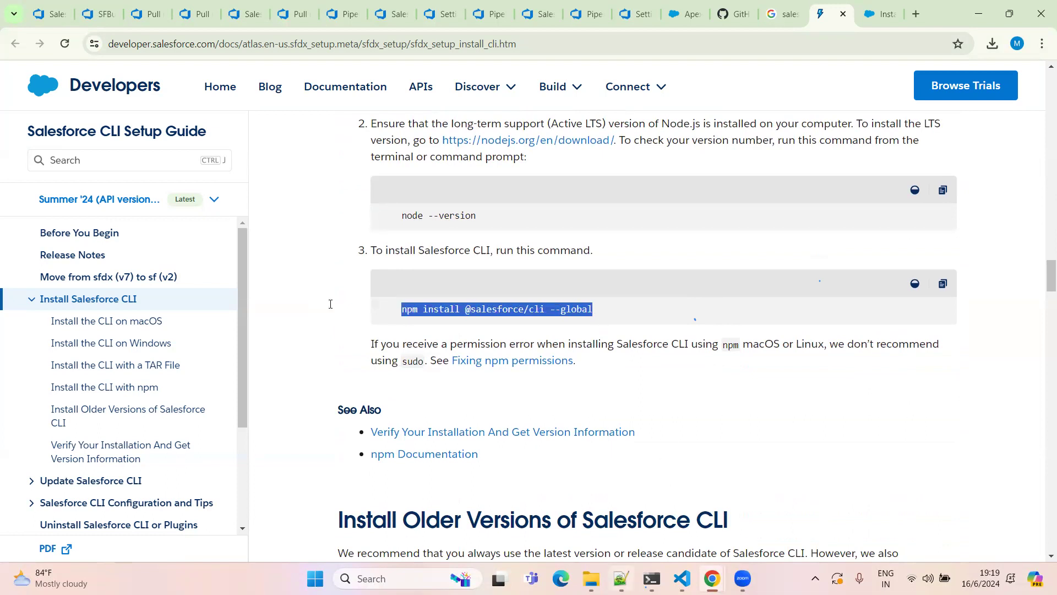
pyautogui.hotkey('alt', 'Tab')
pyautogui.hotkey('ctrl', 'v')
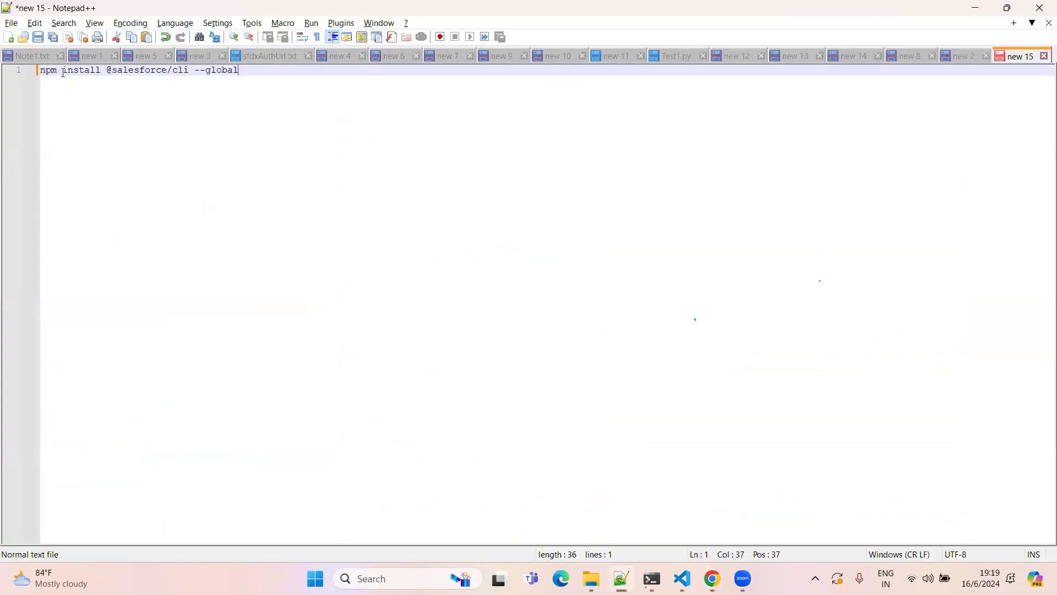
pyautogui.moveTo(63, 73); pyautogui.dragTo(248, 85)
pyautogui.click(263, 84)
# Step: Return to the browser, open the SFBuildValidate_Deploy run from the TestDemo1 pull request overview, and open its Build Package job
pyautogui.hotkey('alt', 'Tab')
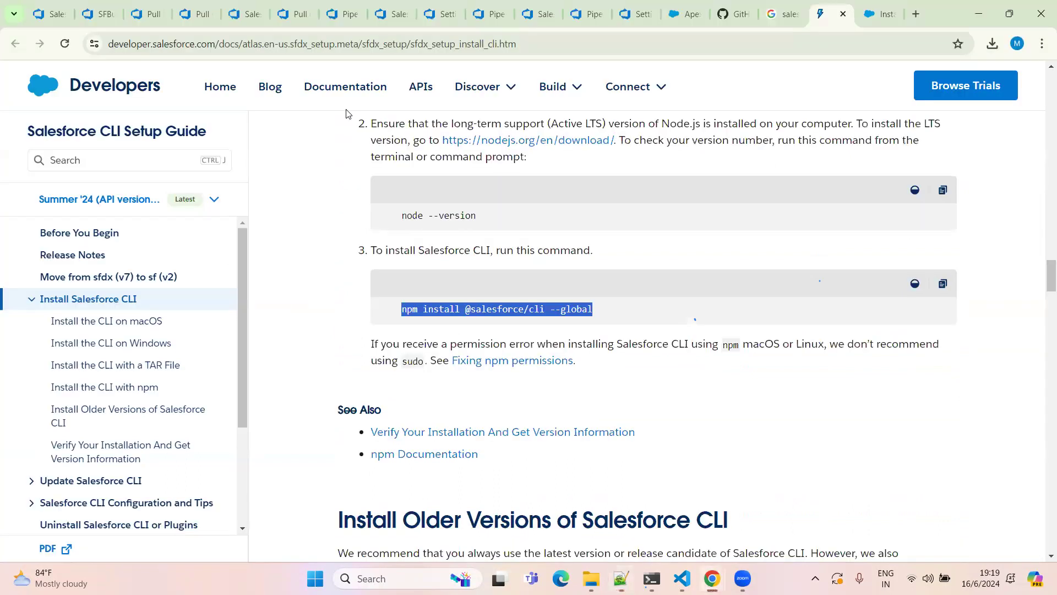
pyautogui.click(338, 17)
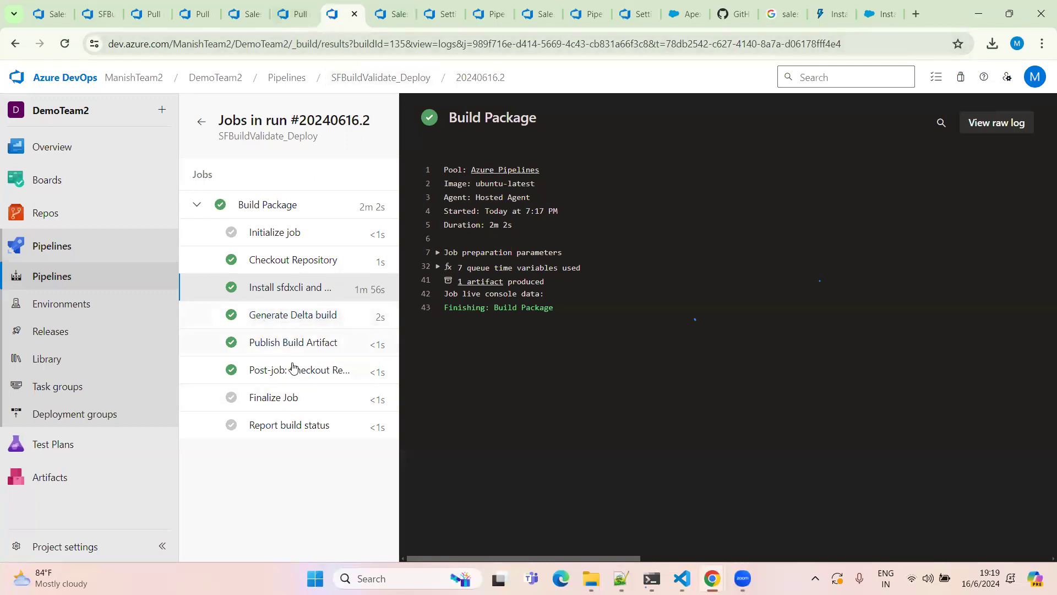
pyautogui.click(291, 14)
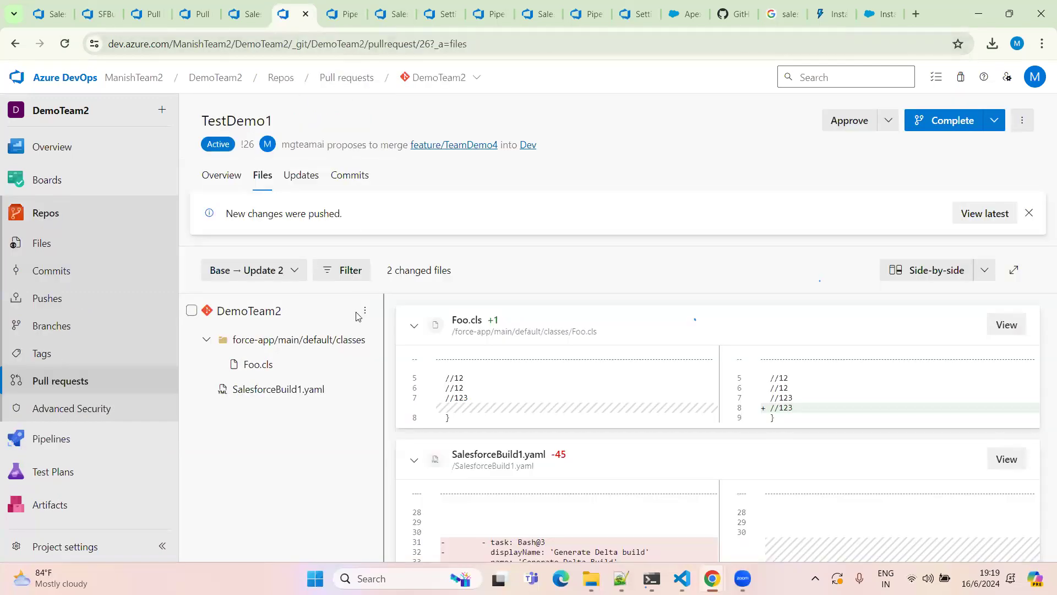
pyautogui.click(228, 177)
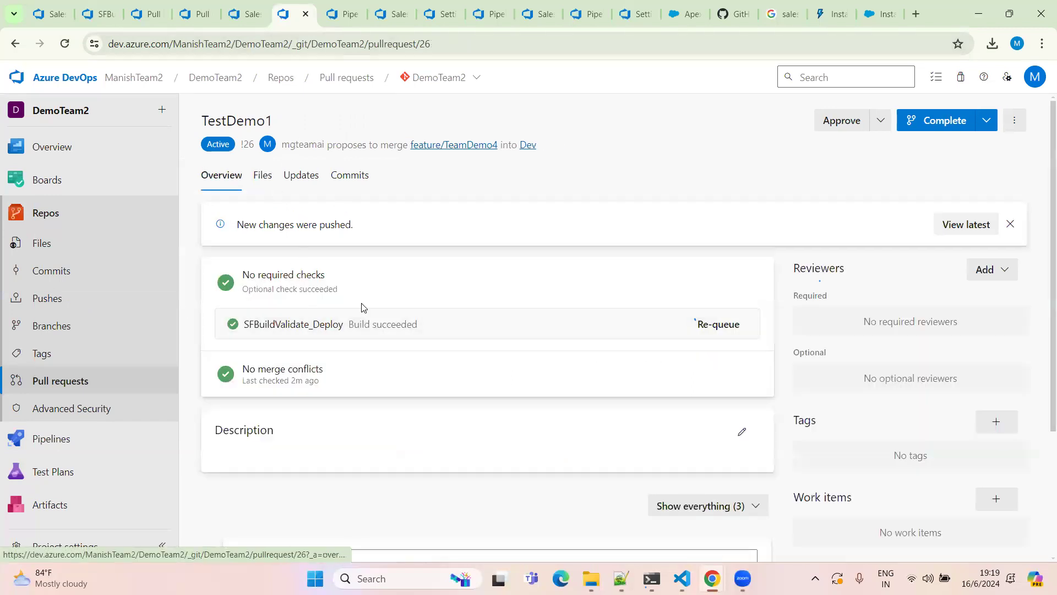
pyautogui.click(310, 319)
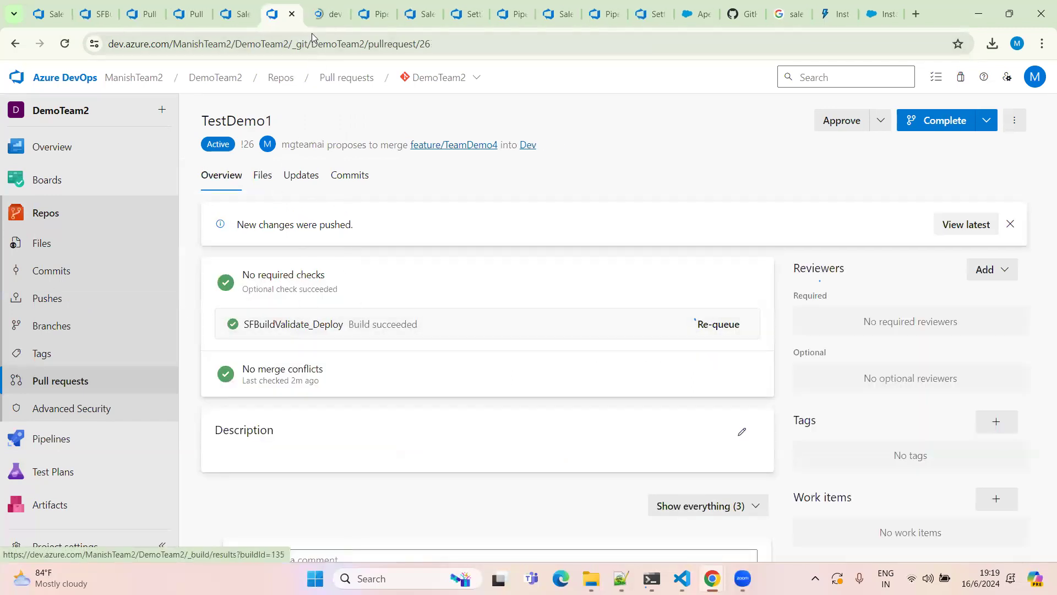
pyautogui.click(376, 16)
pyautogui.click(385, 14)
pyautogui.click(331, 14)
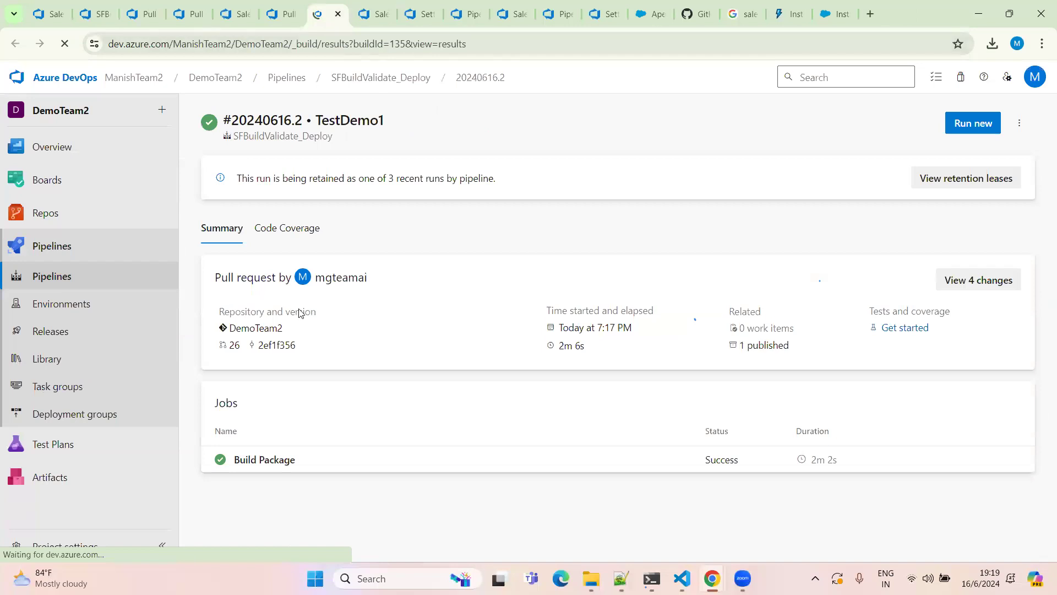
pyautogui.click(262, 459)
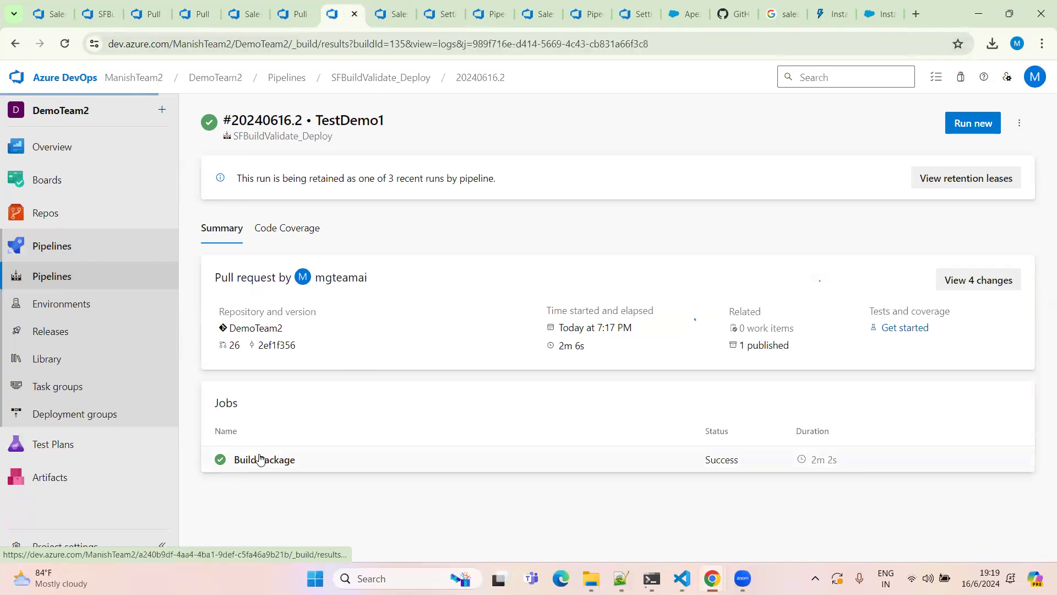
# Step: Review the Checkout Repository and Generate Delta build logs, including the delta command's warning and output
pyautogui.click(295, 262)
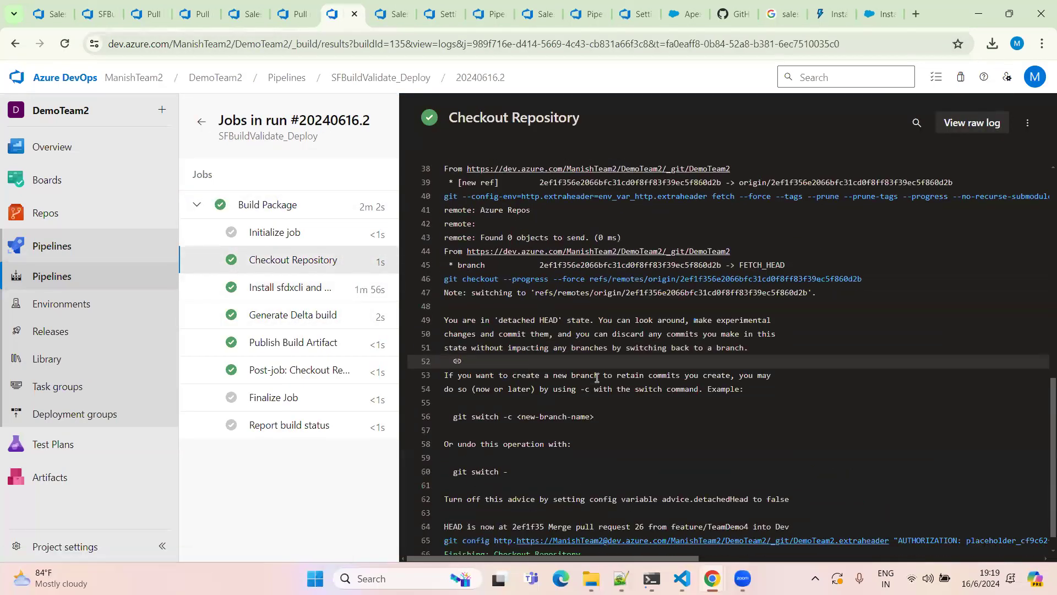
pyautogui.click(282, 314)
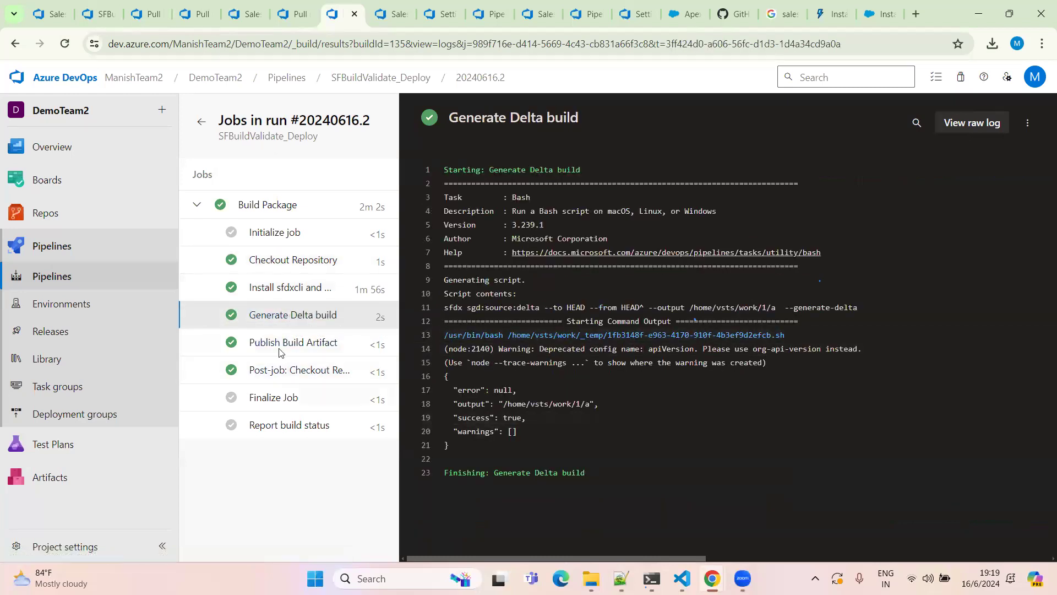
pyautogui.moveTo(471, 349); pyautogui.dragTo(863, 349)
pyautogui.click(650, 364)
pyautogui.click(493, 387)
pyautogui.moveTo(462, 390); pyautogui.dragTo(521, 432)
# Step: Review the Publish Build Artifact log's upload path and associated artifact lines, and open the Post-job: Checkout Repository log
pyautogui.click(289, 345)
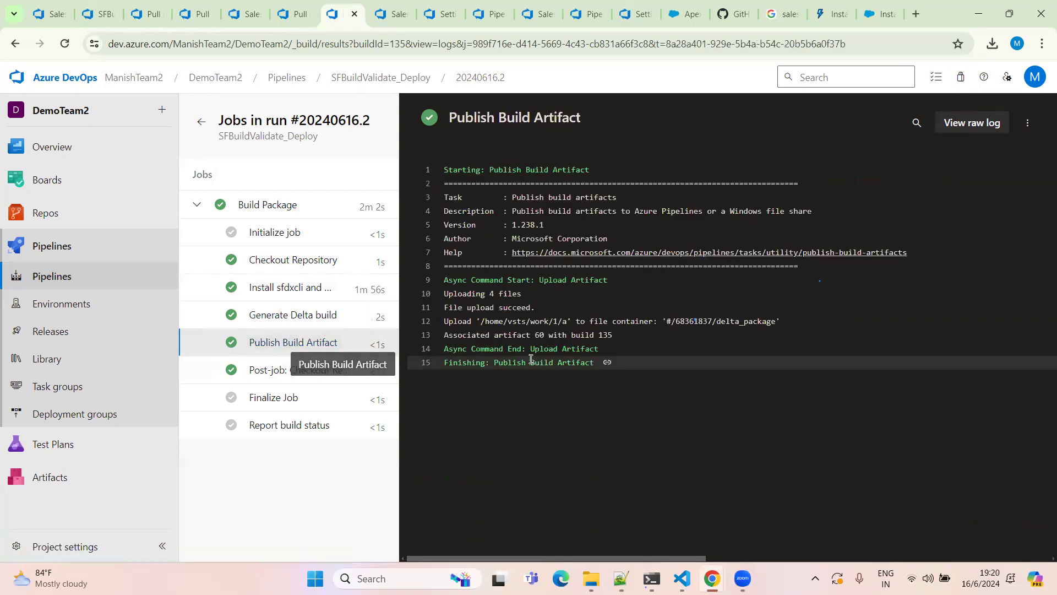
pyautogui.moveTo(453, 321); pyautogui.dragTo(774, 325)
pyautogui.click(722, 326)
pyautogui.doubleClick(721, 325)
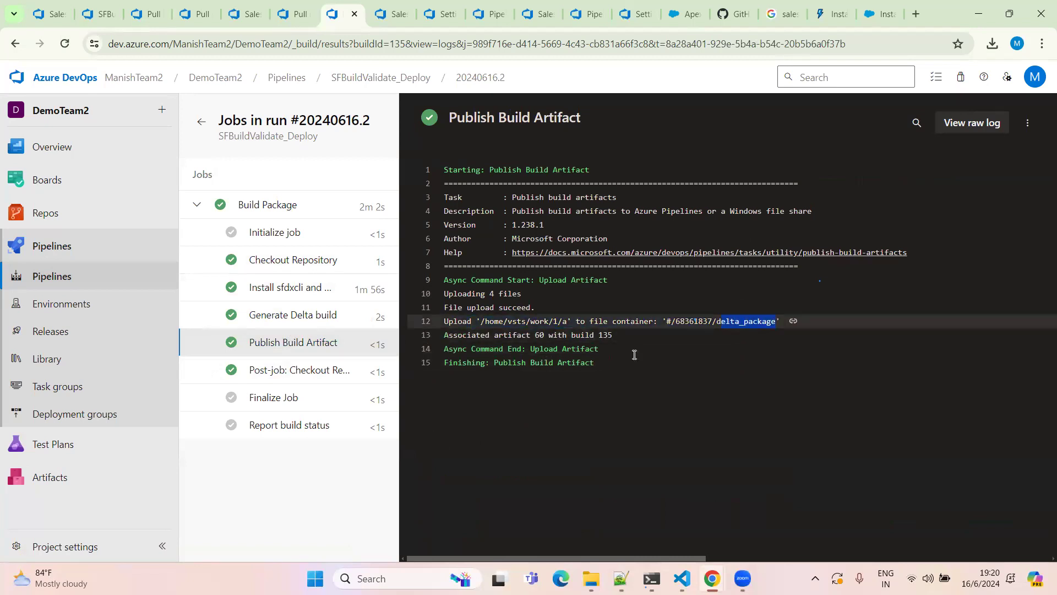
pyautogui.moveTo(442, 335); pyautogui.dragTo(619, 336)
pyautogui.click(287, 376)
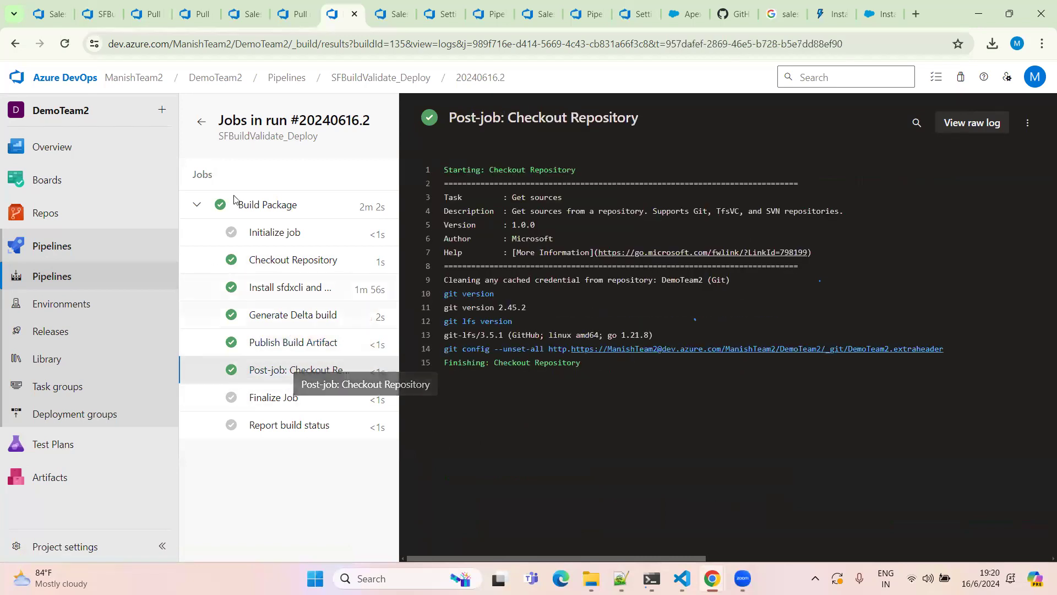
# Step: Open the published artifacts from the run summary and expand delta_package
pyautogui.click(201, 121)
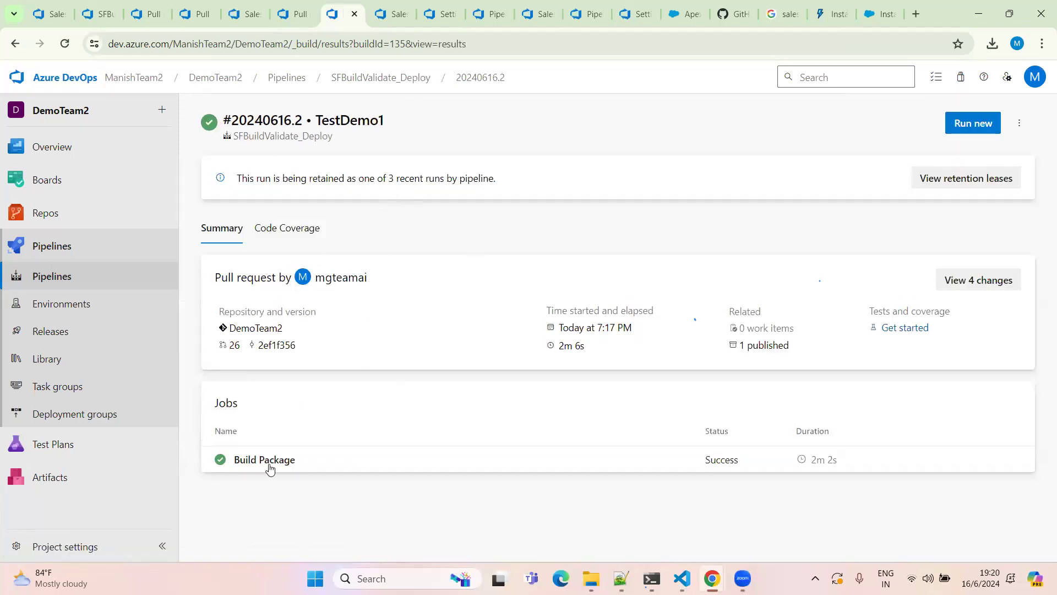
pyautogui.click(761, 346)
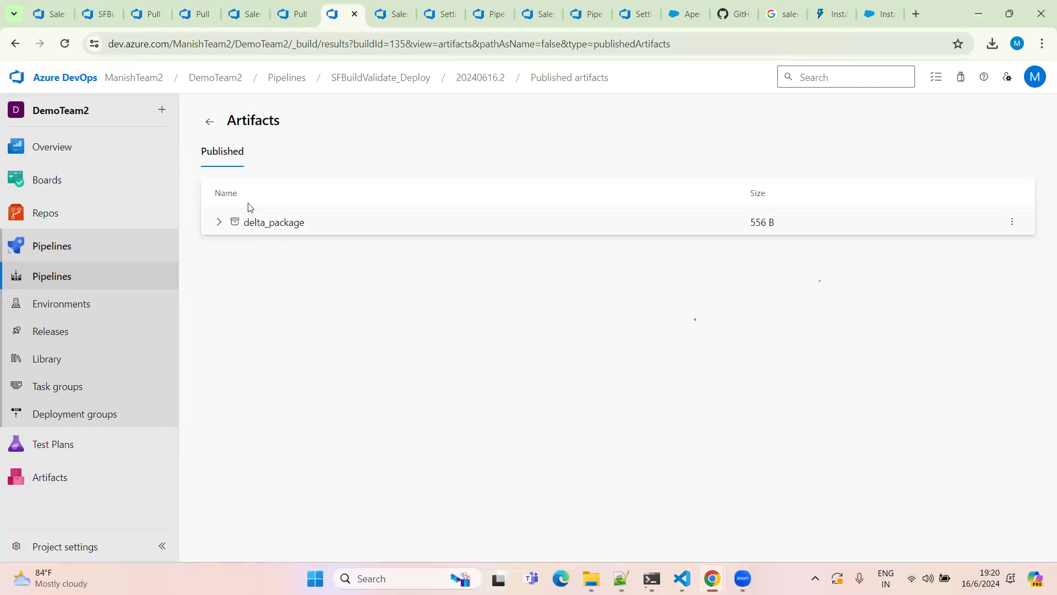
pyautogui.click(220, 223)
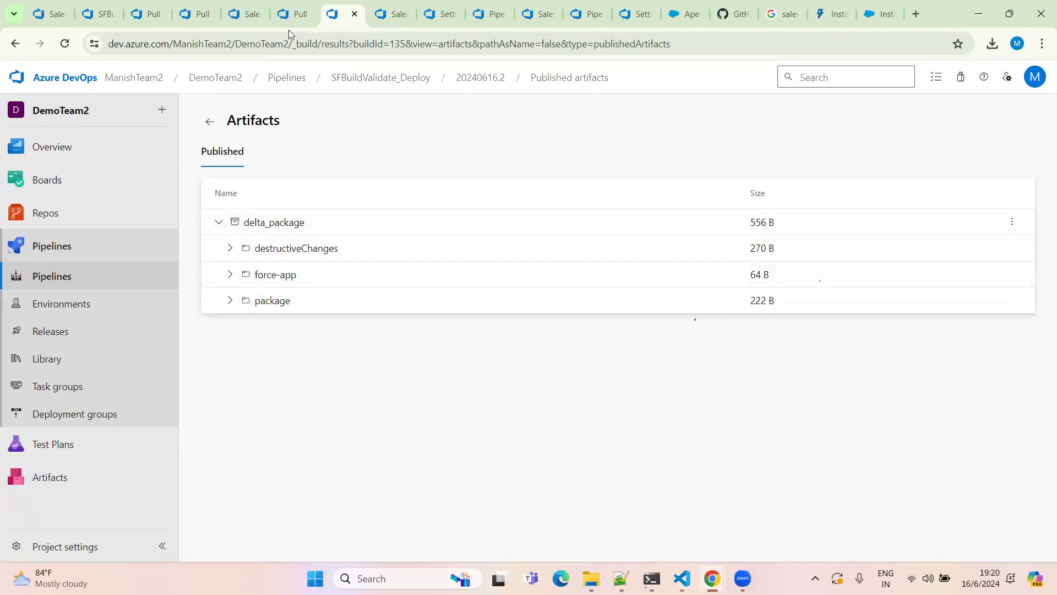
# Step: Check the pull request's changed files, and expand the artifact's force-app folder down to the contents of classes for comparison
pyautogui.click(294, 14)
pyautogui.click(261, 175)
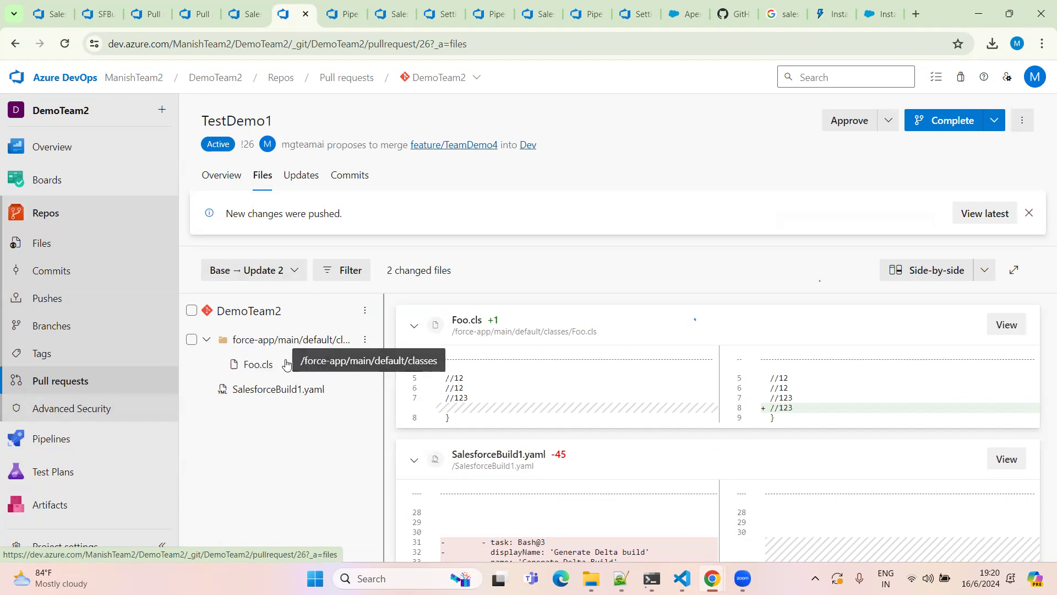
pyautogui.click(339, 17)
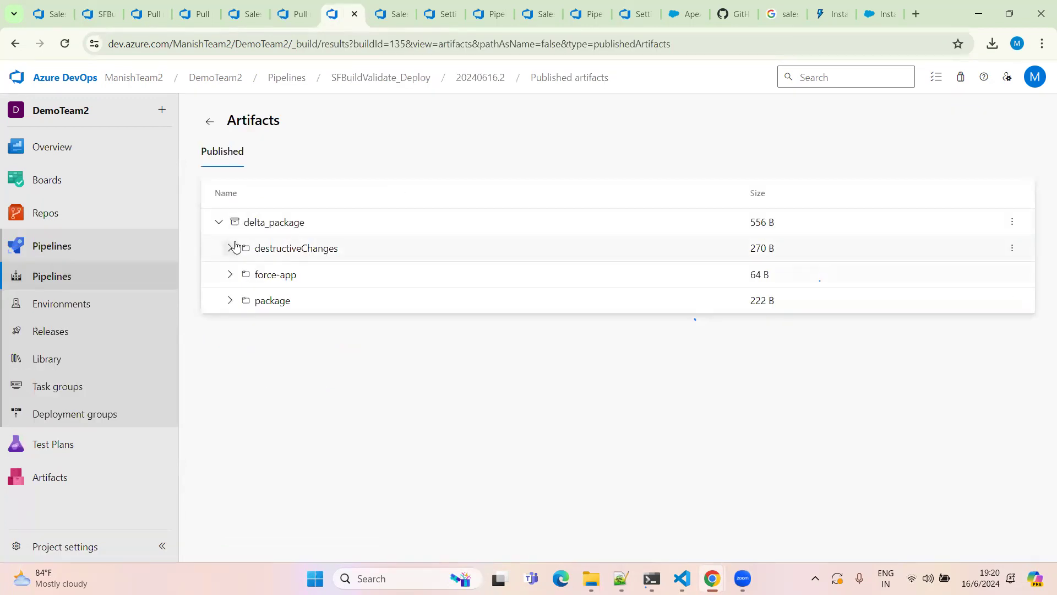
pyautogui.click(231, 274)
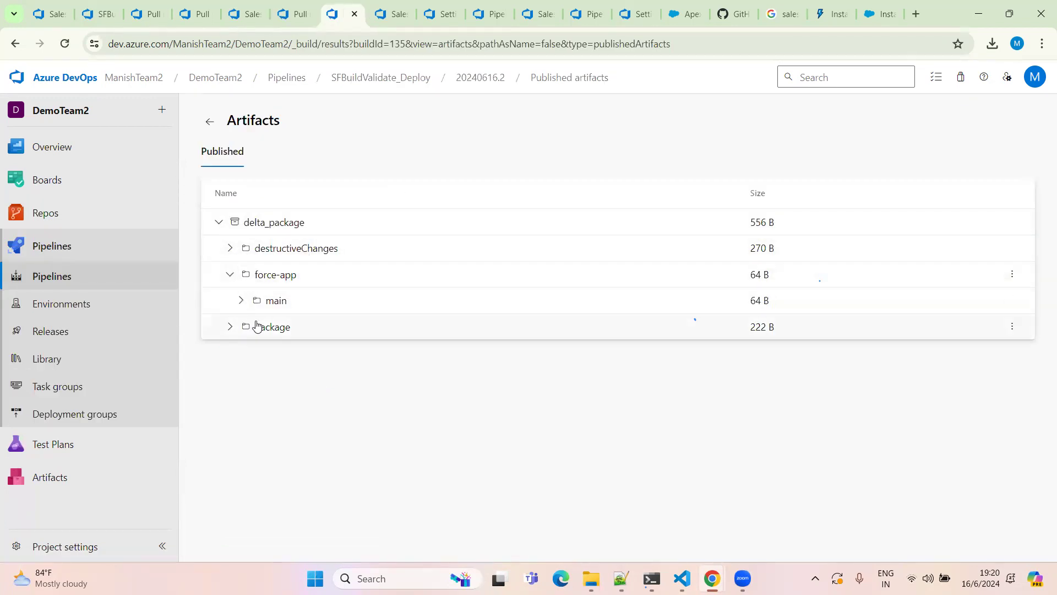
pyautogui.click(241, 301)
pyautogui.click(252, 327)
pyautogui.click(279, 358)
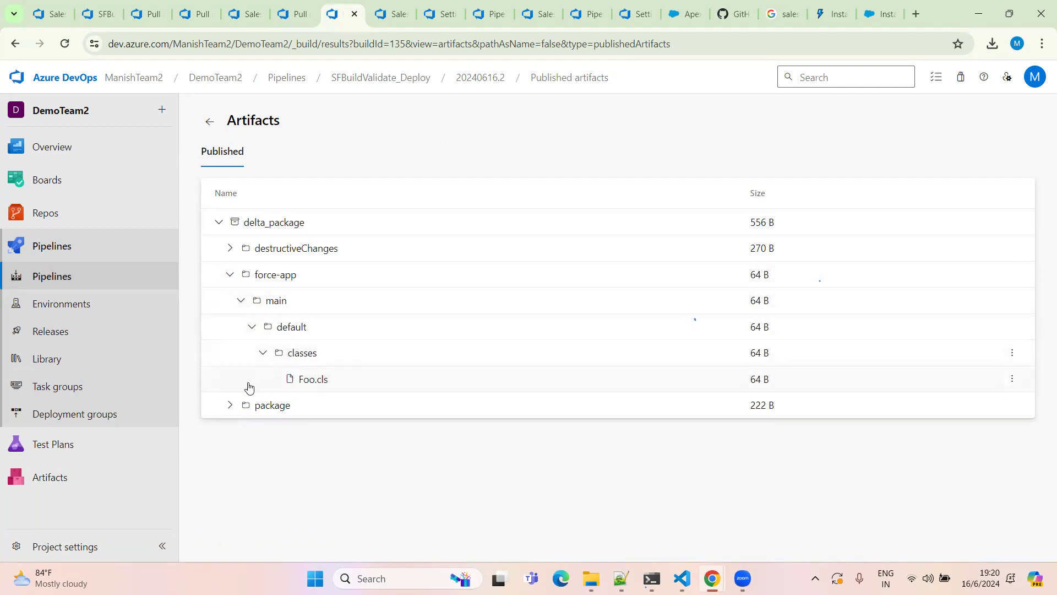
# Step: Expand the artifact's package folder and compare the package with the classes folder of the Develop1 project in VS Code
pyautogui.click(229, 406)
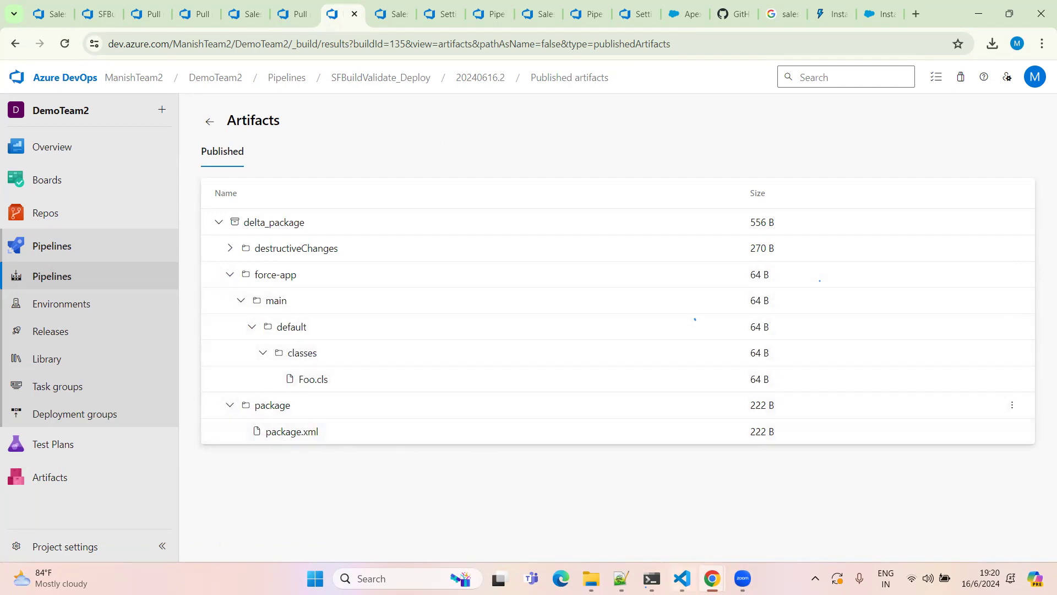
pyautogui.click(681, 578)
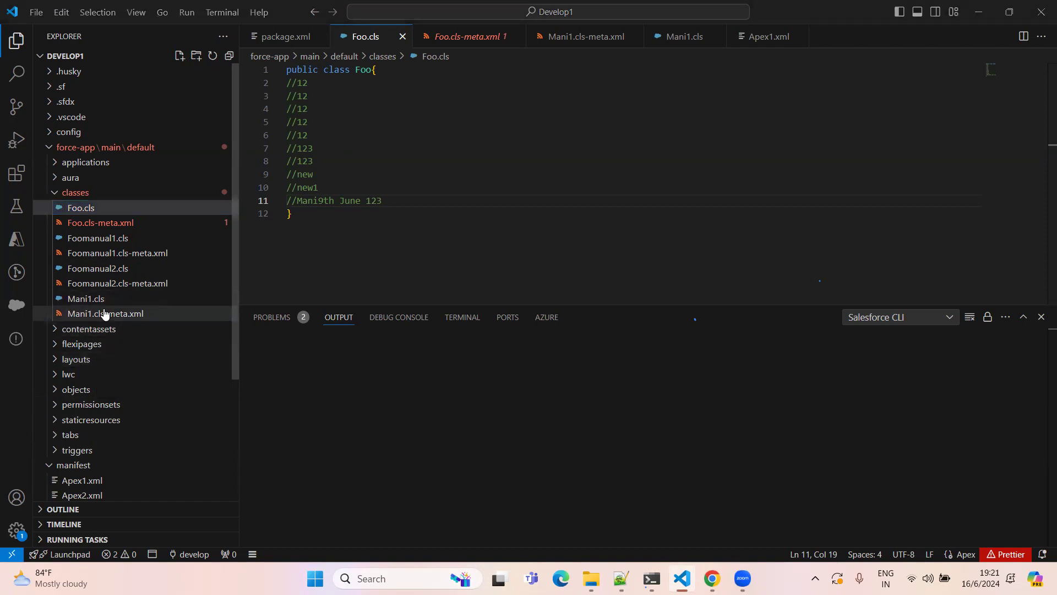
pyautogui.hotkey('alt', 'Tab')
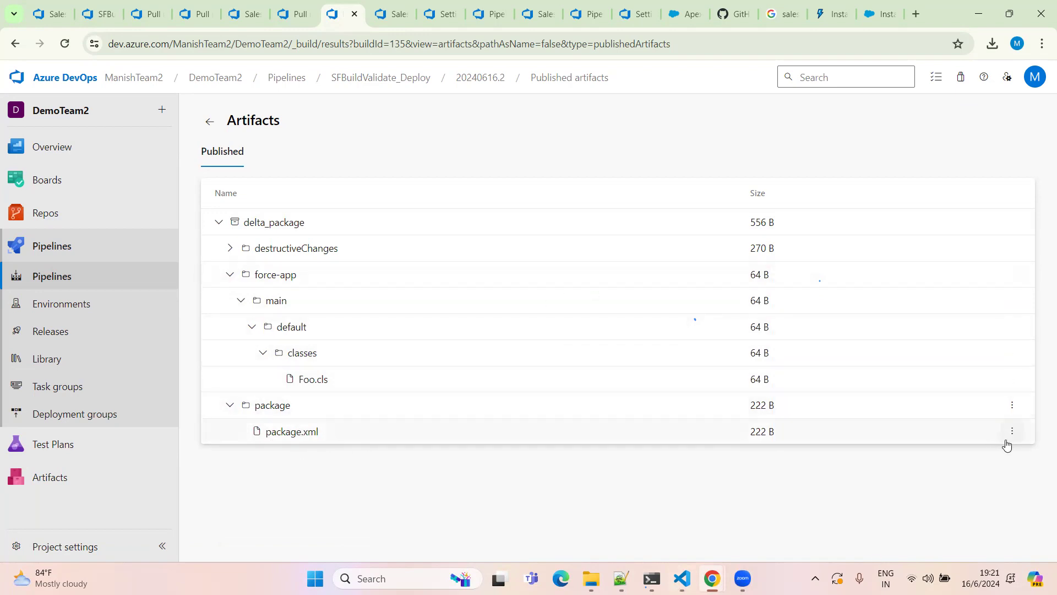
# Step: Open the feature/TeamDemo4 branch files in a separate tab, expand force-app/main/default/classes, and widen the file tree
pyautogui.click(291, 15)
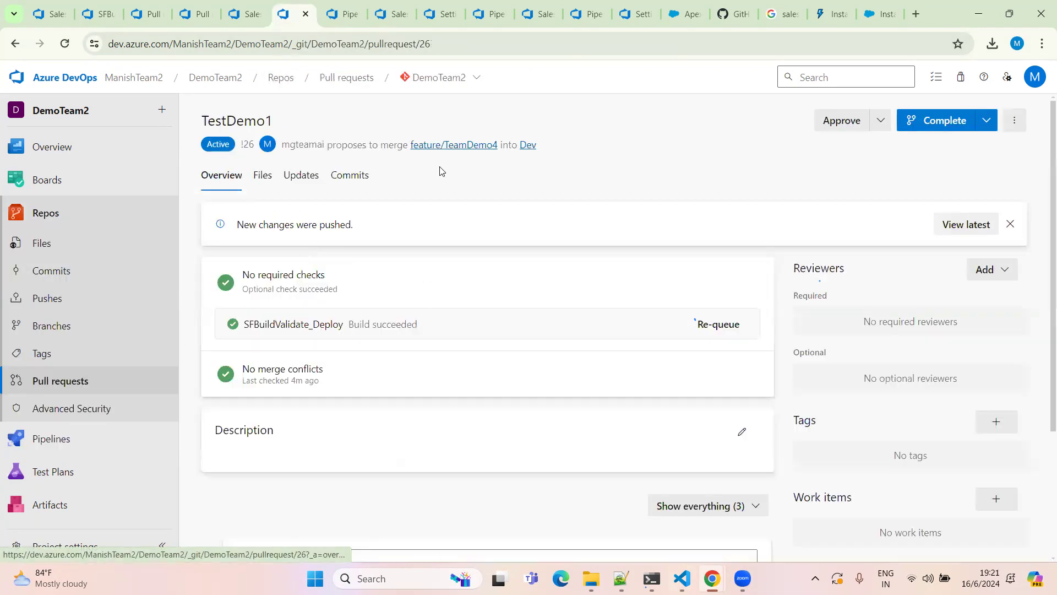
pyautogui.keyDown('ctrl'); pyautogui.click(463, 152); pyautogui.keyUp('ctrl')
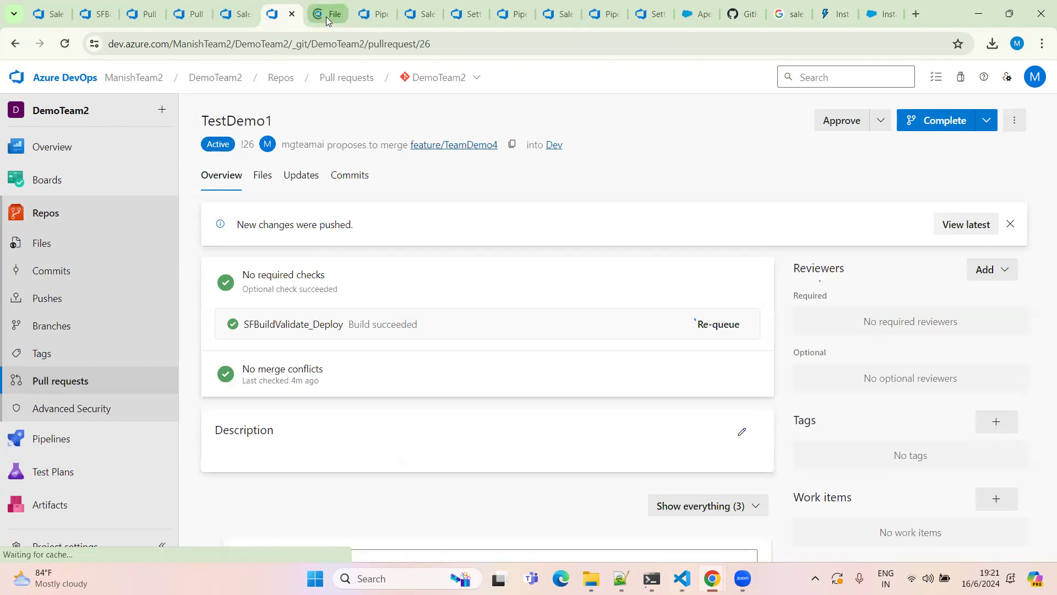
pyautogui.click(325, 16)
pyautogui.click(197, 140)
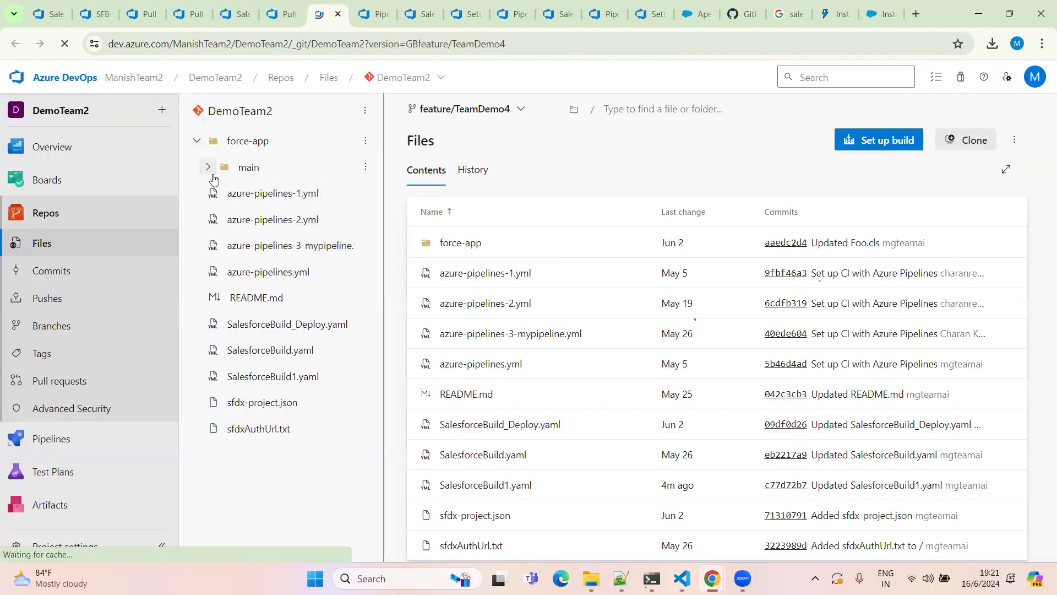
pyautogui.click(207, 167)
pyautogui.click(218, 194)
pyautogui.click(229, 219)
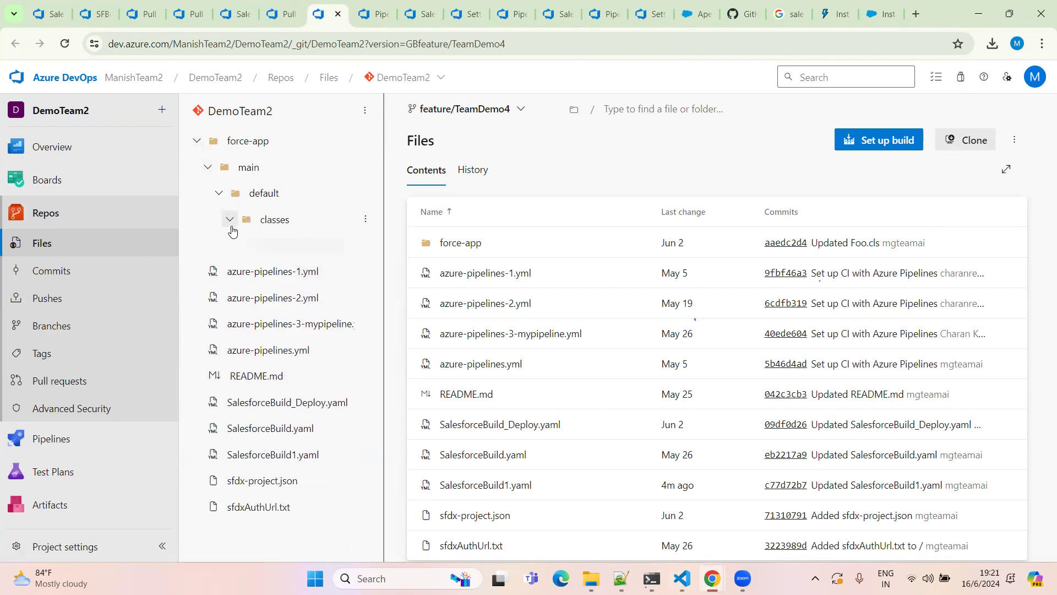
pyautogui.moveTo(387, 222); pyautogui.dragTo(461, 219)
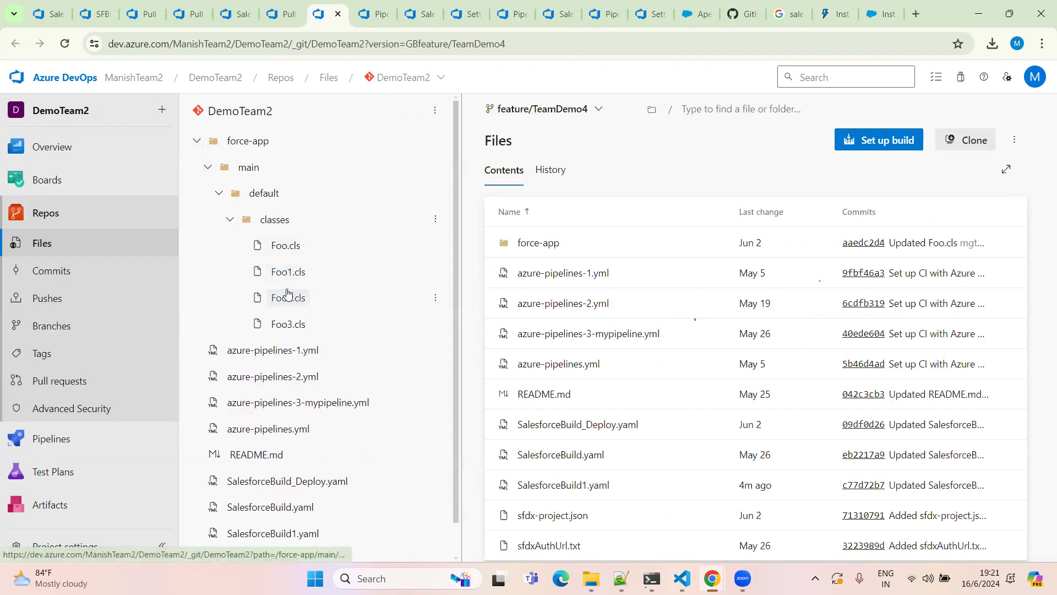
# Step: Check the TestDemo1 pull request's changed files and go back to its overview
pyautogui.click(282, 14)
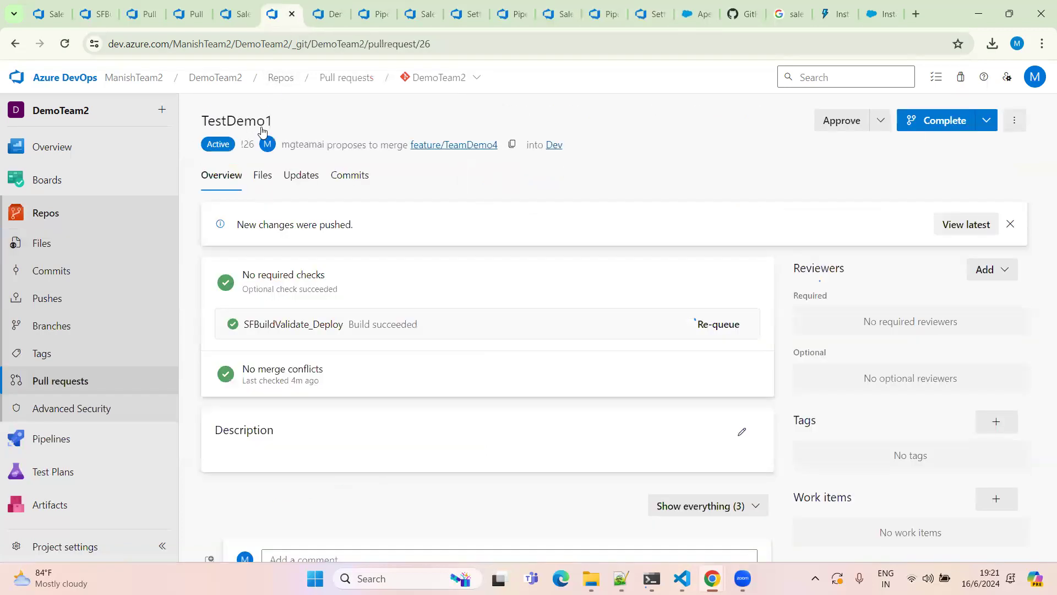
pyautogui.click(262, 175)
pyautogui.click(215, 179)
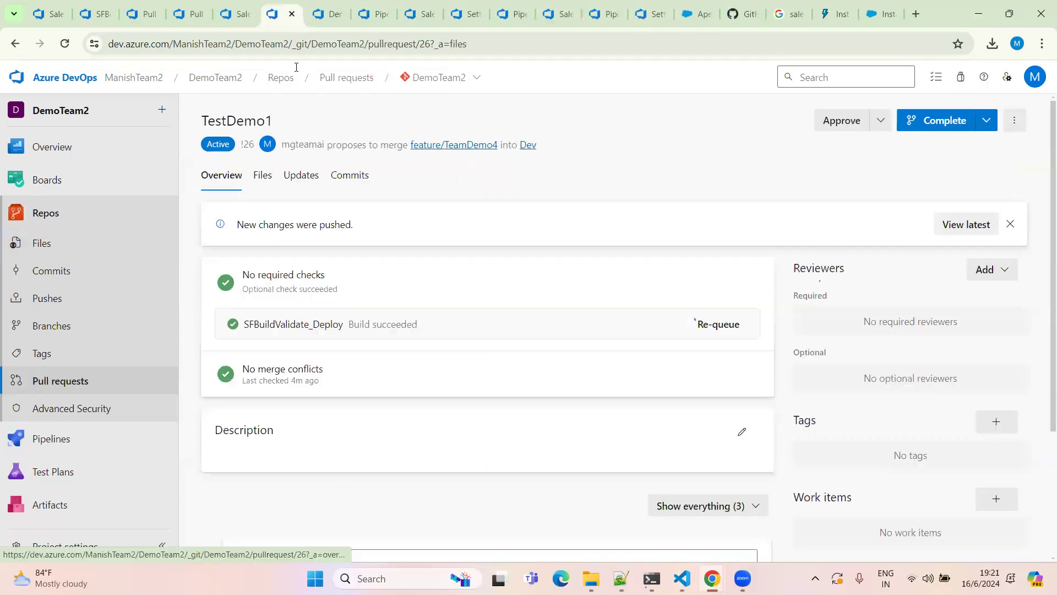
# Step: Change the first comment line in Foo1.cls to //12 and commit the edit to the feature/TeamDemo4 branch
pyautogui.click(329, 14)
pyautogui.click(279, 273)
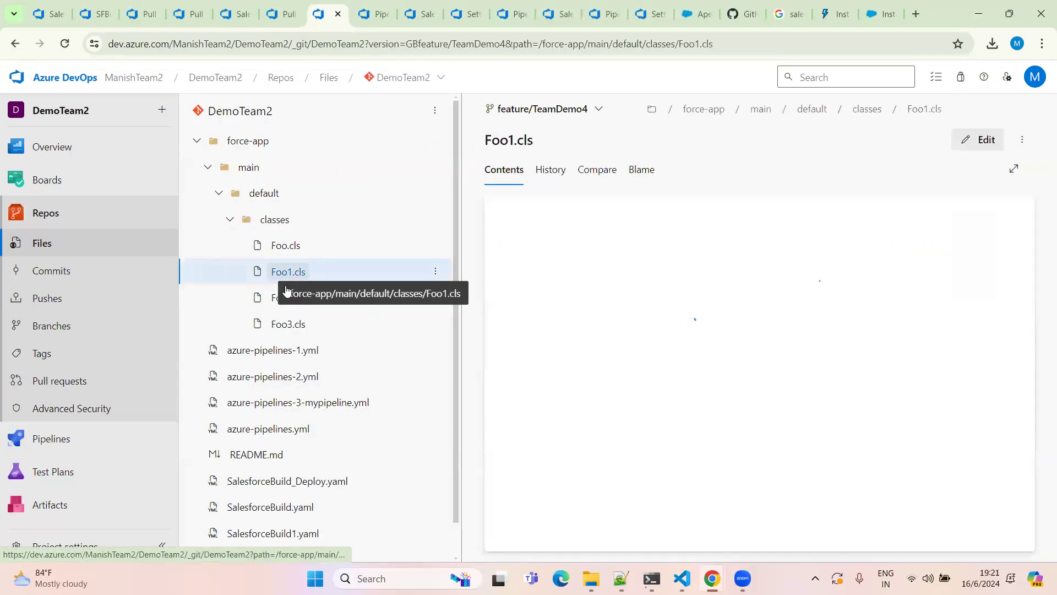
pyautogui.click(986, 140)
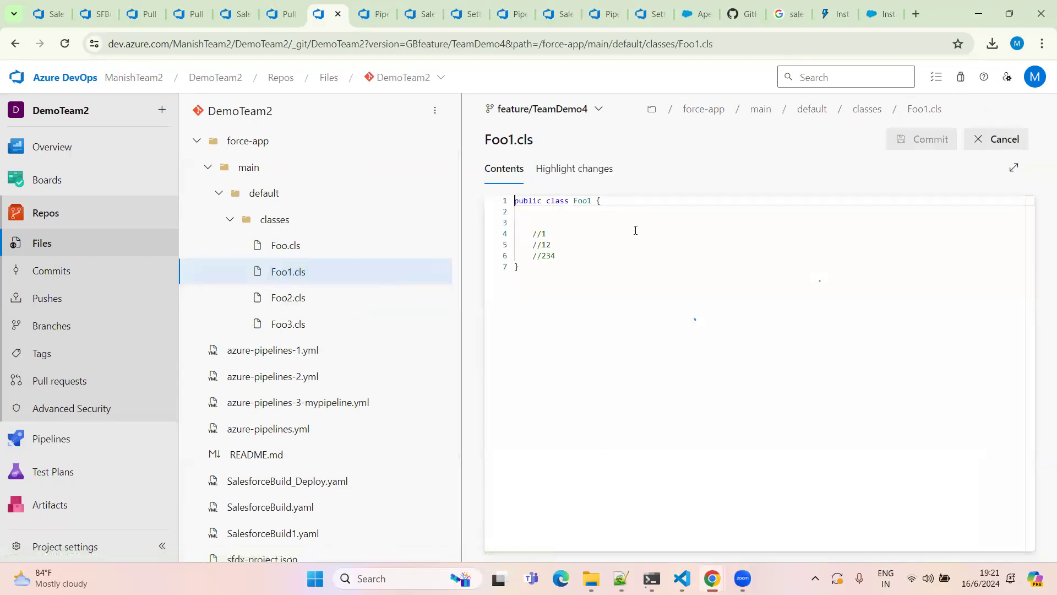
pyautogui.click(571, 231)
pyautogui.write('2')
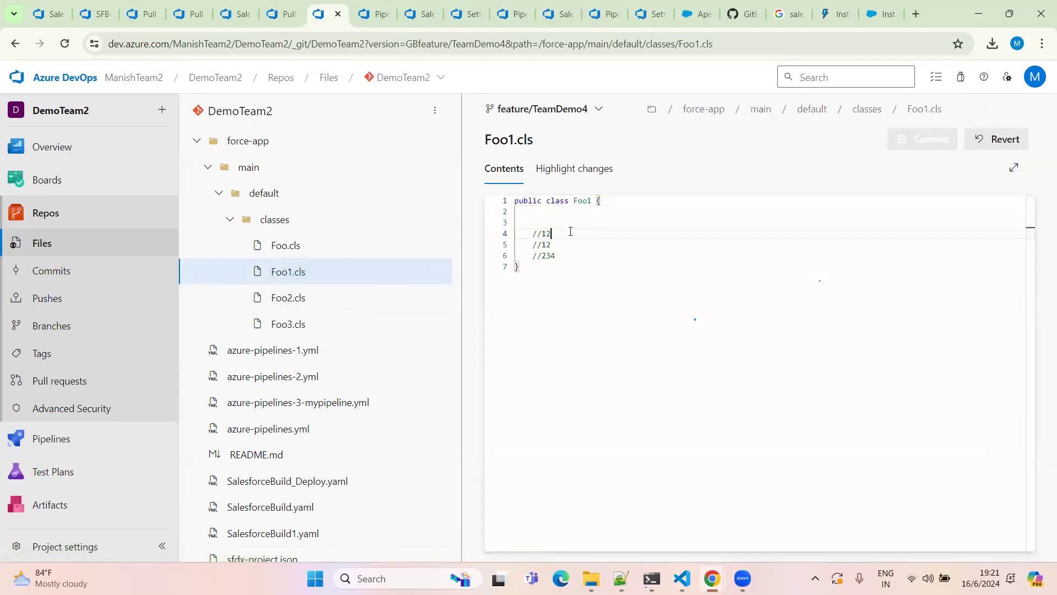
pyautogui.click(922, 142)
pyautogui.click(1018, 529)
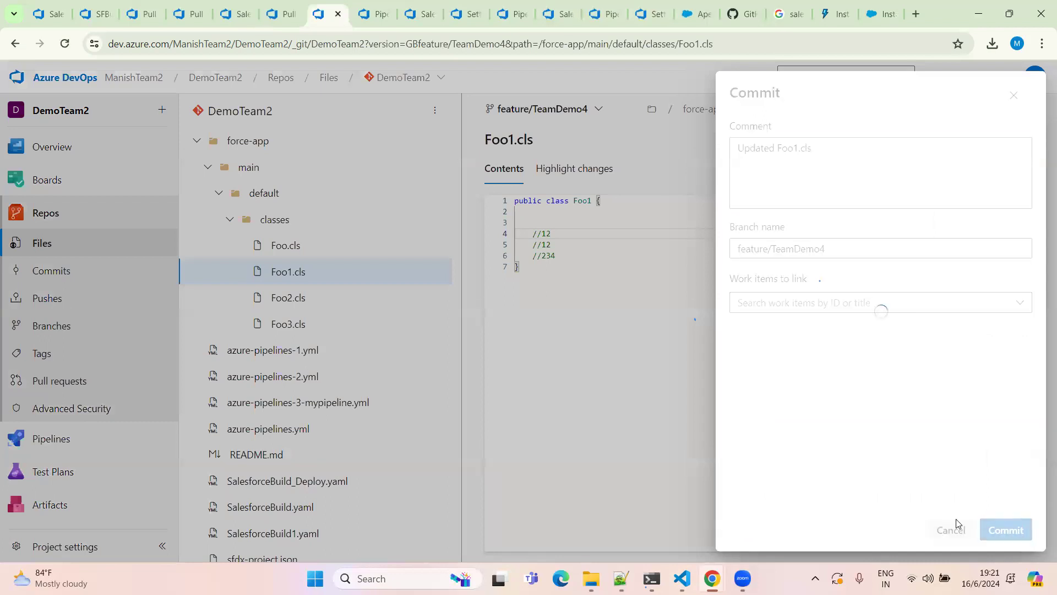
# Step: Refresh the TestDemo1 pull request's changed files and review the differences in Foo1.cls and Foo.cls
pyautogui.click(284, 15)
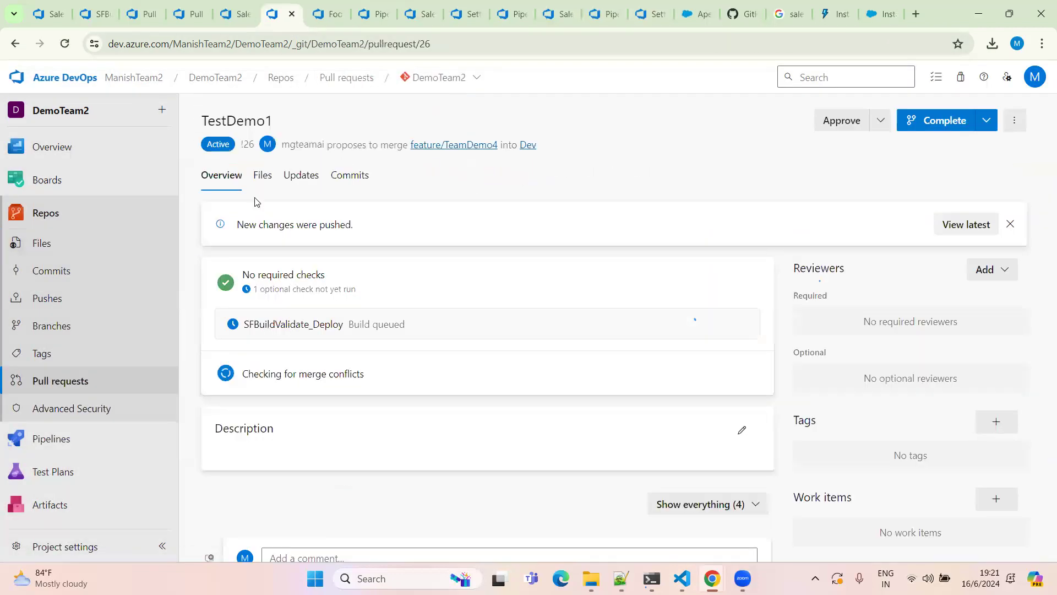
pyautogui.click(262, 175)
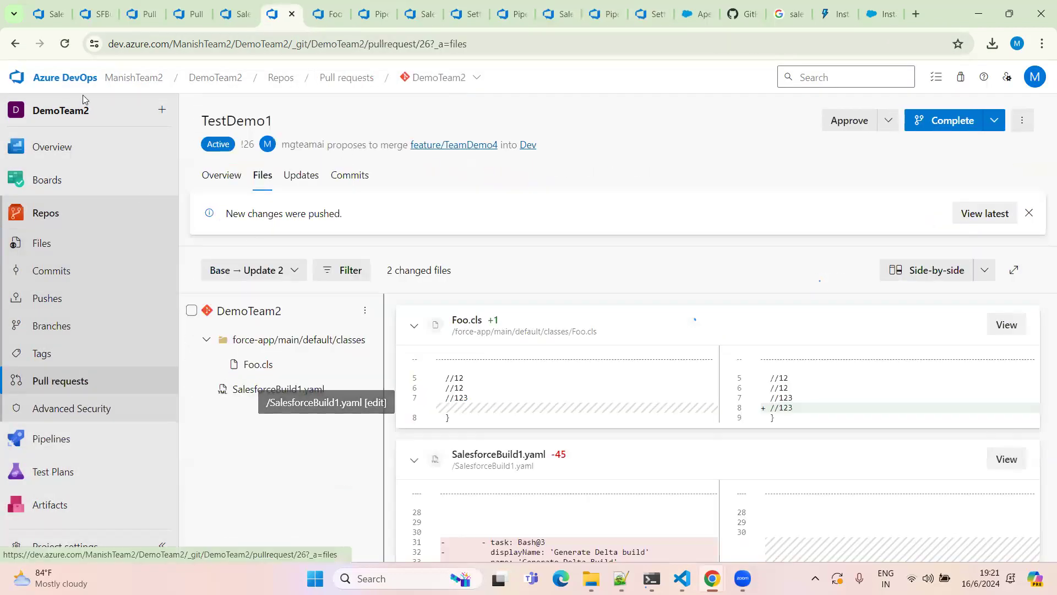
pyautogui.click(65, 46)
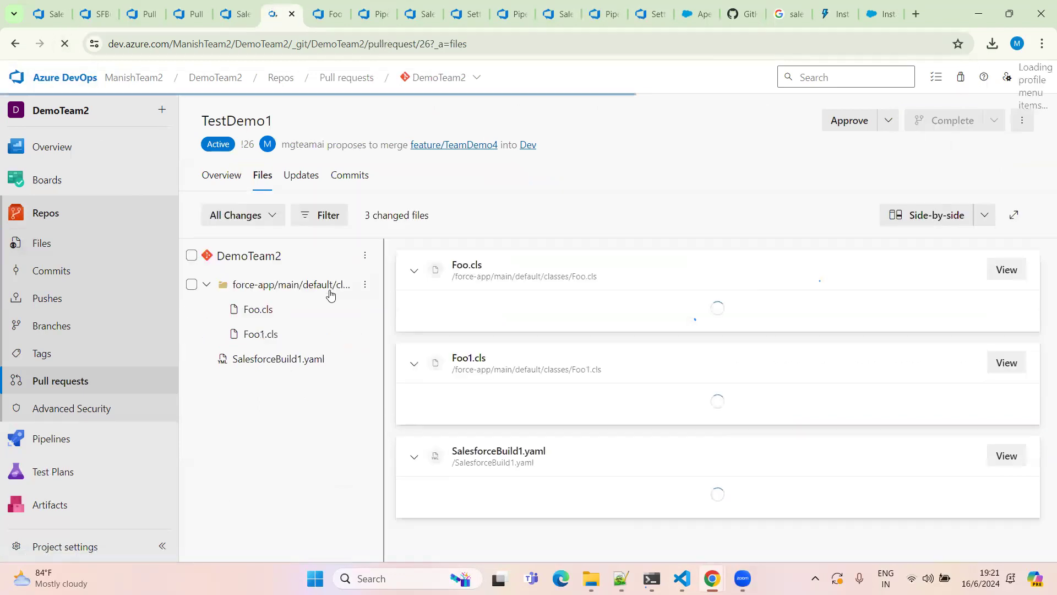
pyautogui.click(261, 340)
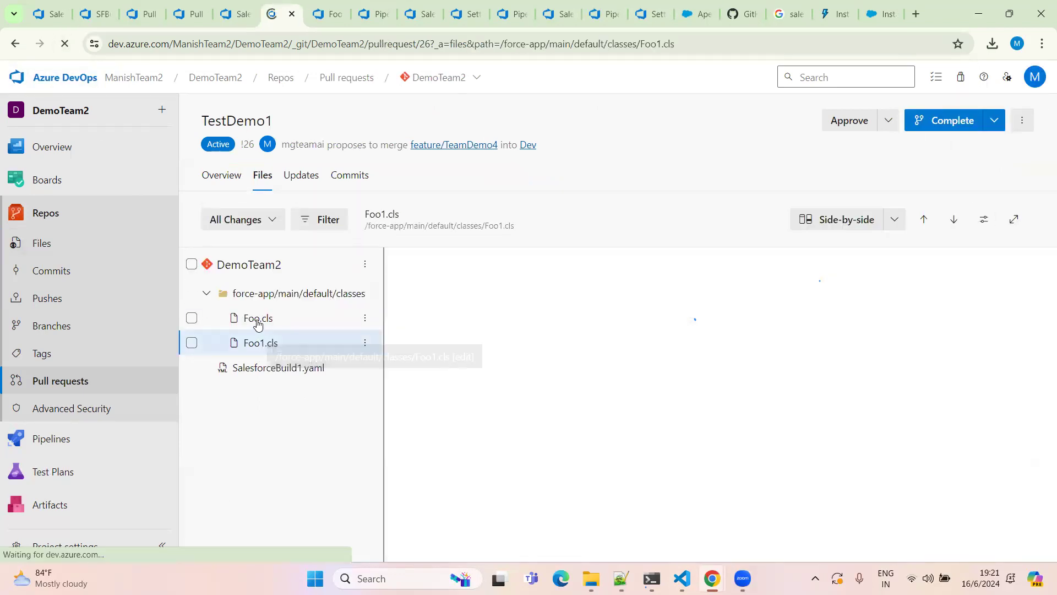
pyautogui.click(257, 320)
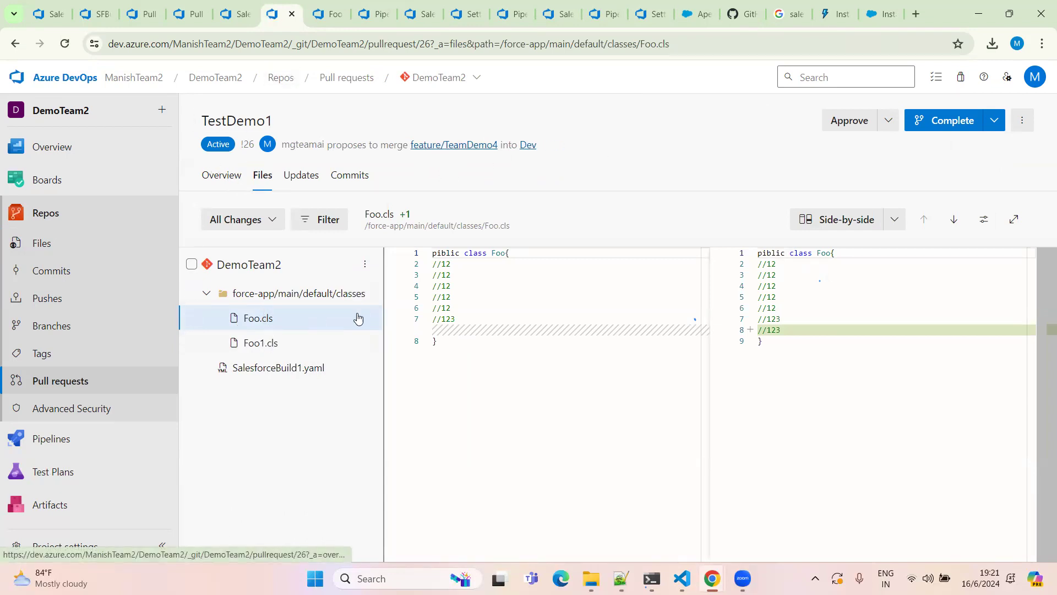
# Step: From the pull request's overview checks, open the SFBuildValidate_Deploy build run in a separate tab and view its summary
pyautogui.click(229, 184)
pyautogui.click(270, 272)
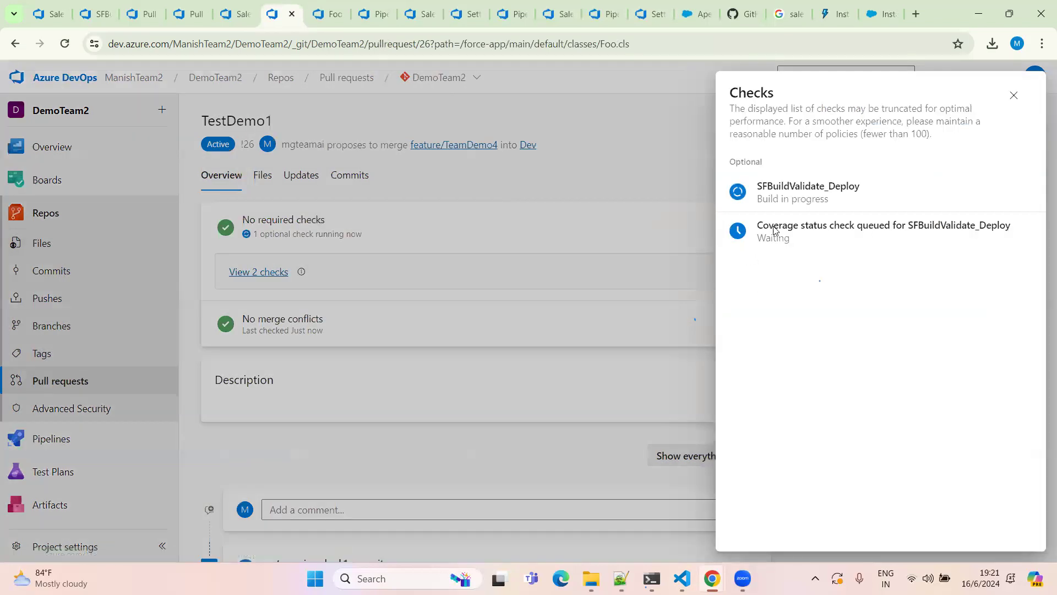
pyautogui.keyDown('ctrl'); pyautogui.click(793, 203); pyautogui.keyUp('ctrl')
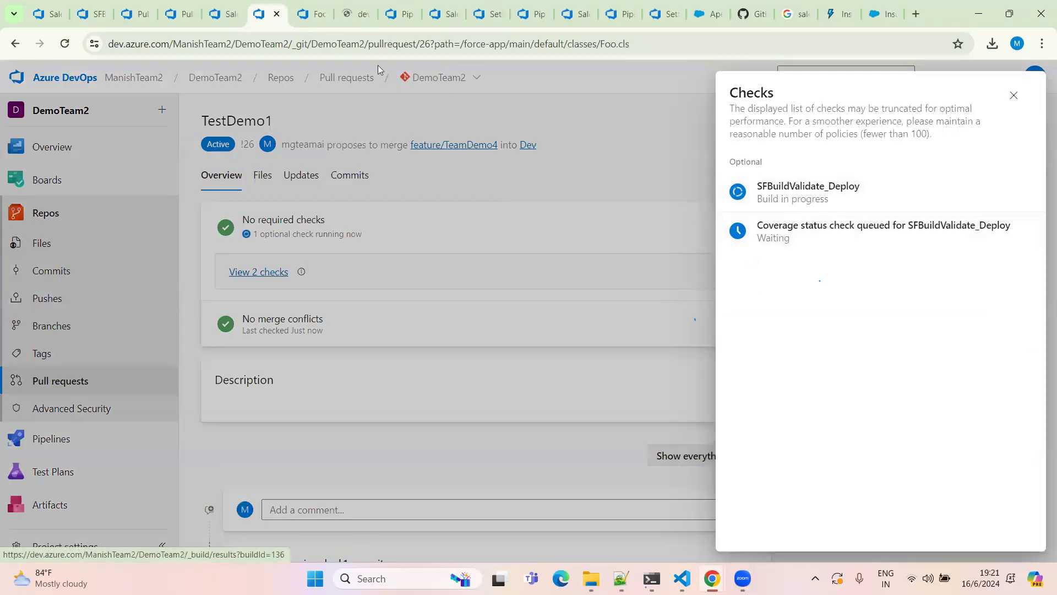
pyautogui.click(351, 14)
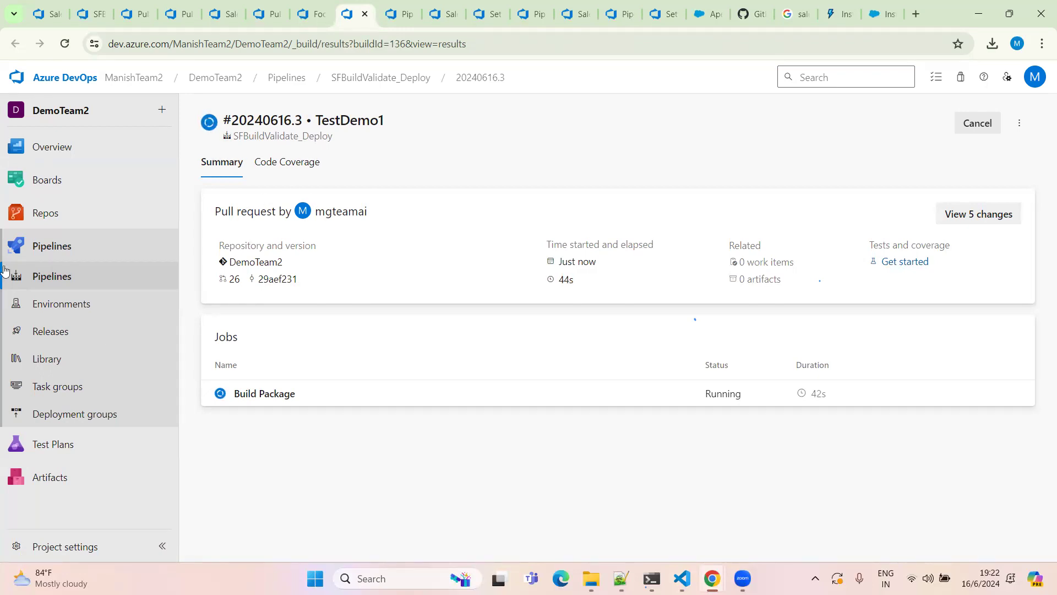
# Step: Examine the pool, job and checkout sections of SalesforceBuild1.yaml on the feature/TeamDemo4 branch
pyautogui.hotkey('ctrl', 'Tab')
pyautogui.hotkey('ctrl', 'Tab')
pyautogui.scroll(5, 544, 409)
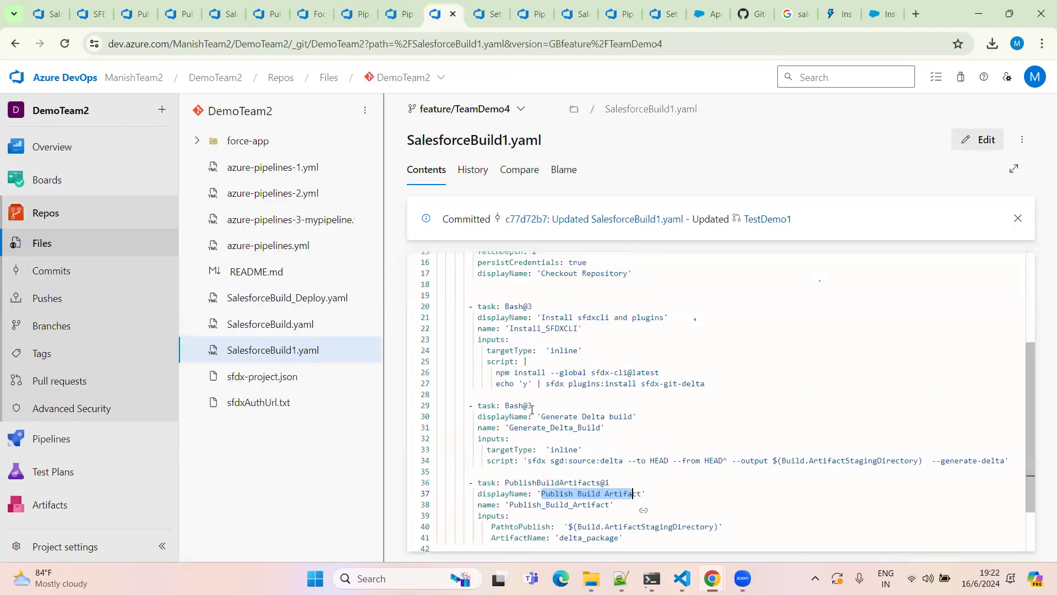
pyautogui.moveTo(446, 300); pyautogui.dragTo(497, 455)
pyautogui.click(569, 423)
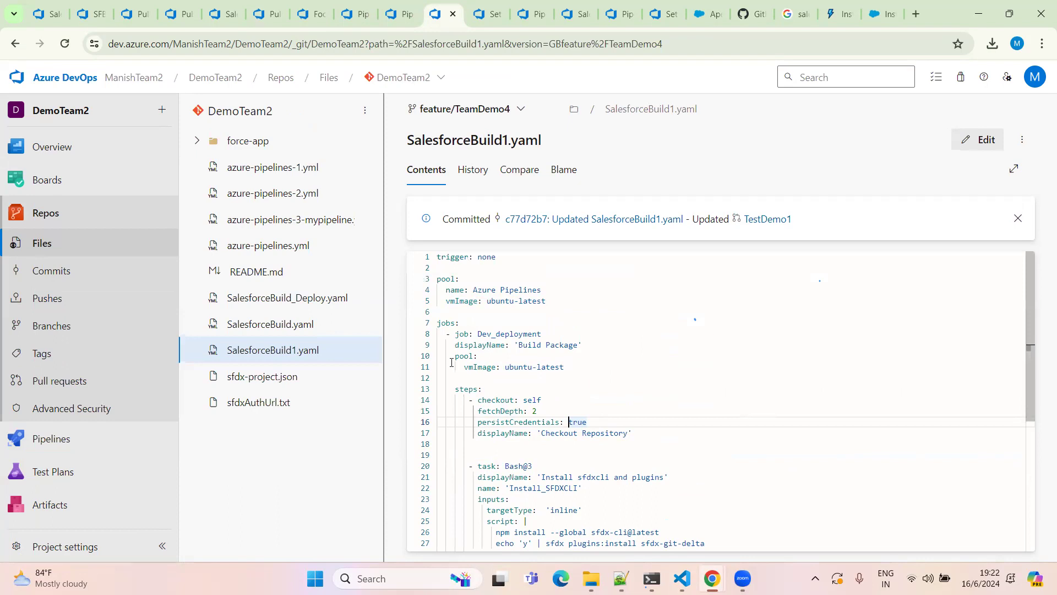
pyautogui.moveTo(558, 301); pyautogui.dragTo(437, 290)
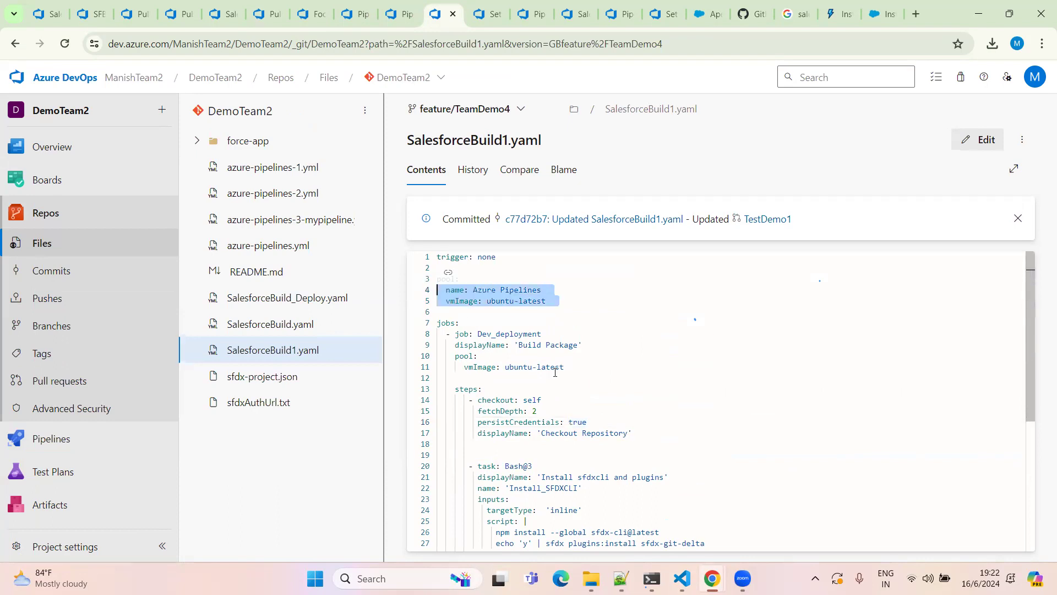
pyautogui.moveTo(587, 422); pyautogui.dragTo(438, 389)
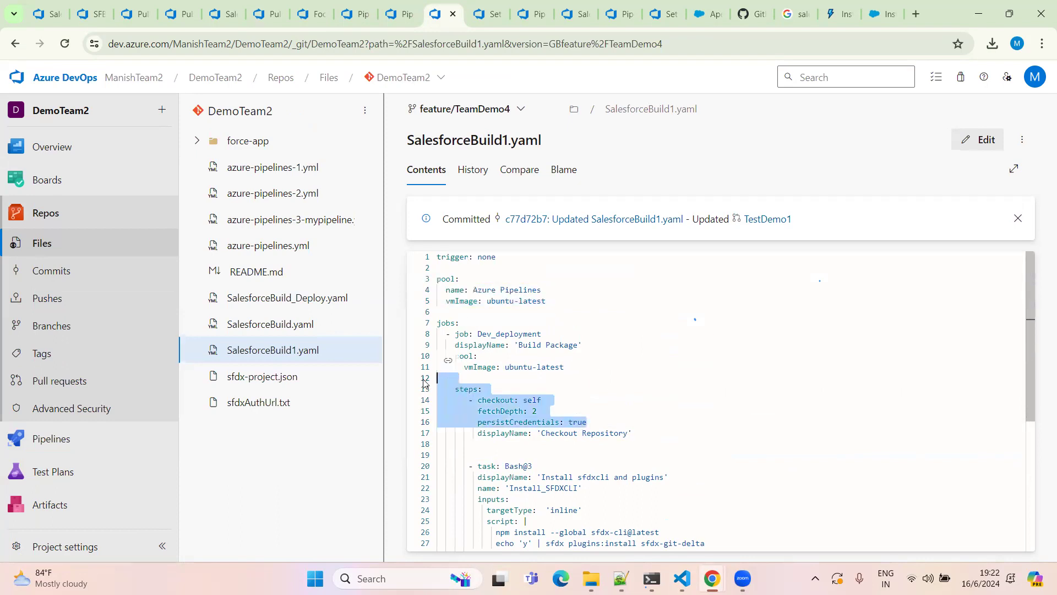
# Step: Examine the sfdxcli install, Generate Delta build and Publish Build Artifact tasks in SalesforceBuild1.yaml
pyautogui.scroll(-3, 580, 375)
pyautogui.click(580, 374)
pyautogui.moveTo(584, 350); pyautogui.dragTo(440, 326)
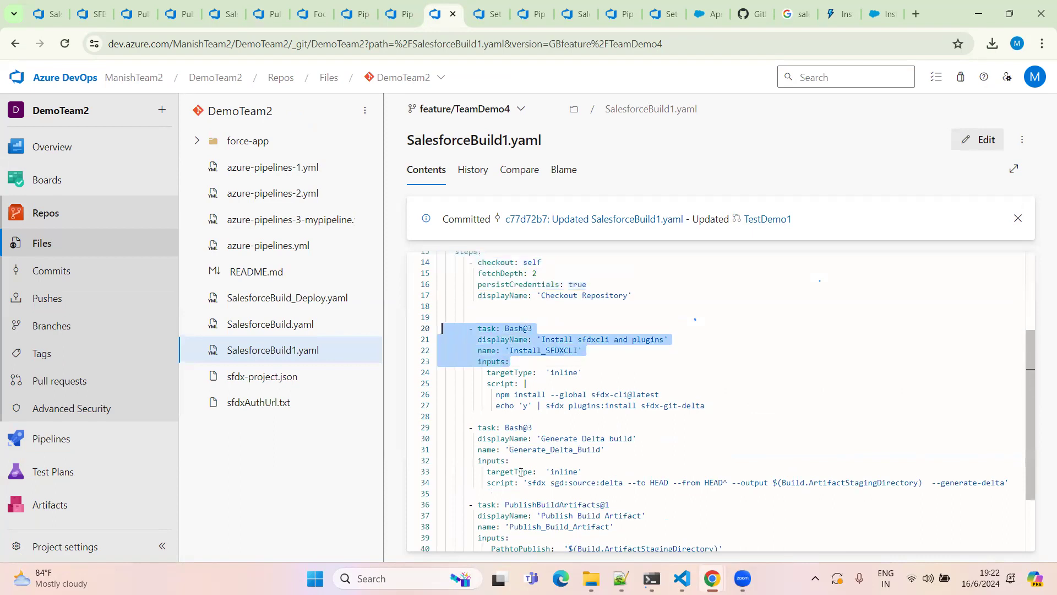
pyautogui.click(538, 394)
pyautogui.moveTo(707, 406); pyautogui.dragTo(439, 318)
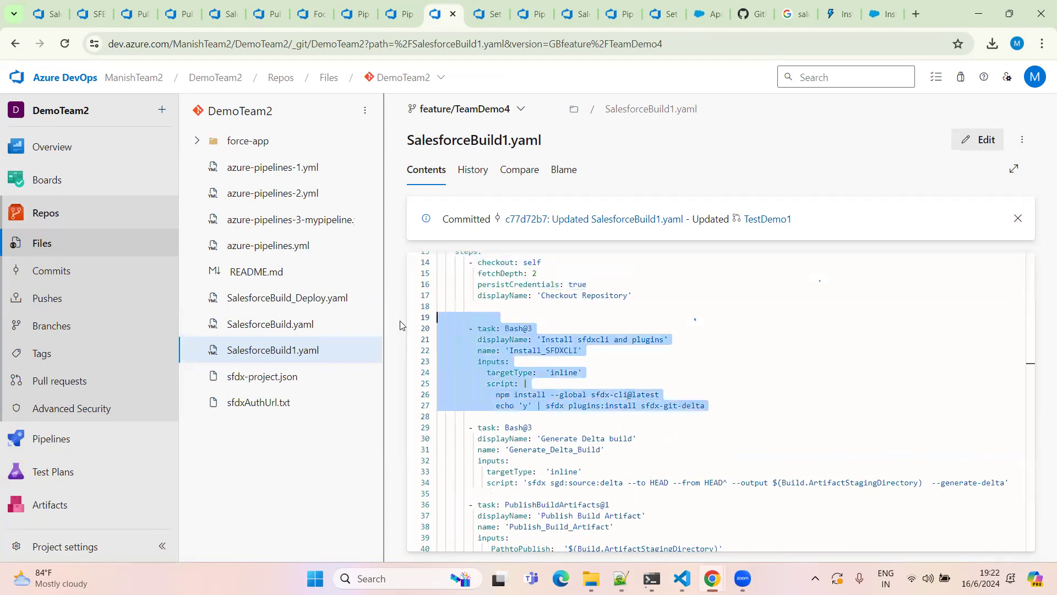
pyautogui.scroll(-3, 521, 473)
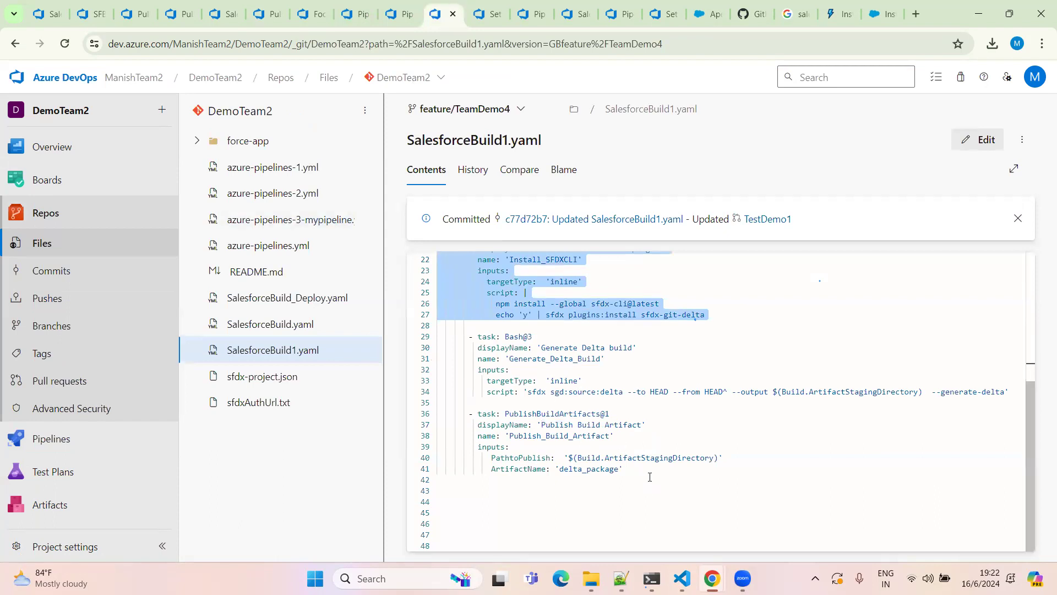
pyautogui.moveTo(650, 476); pyautogui.dragTo(416, 419)
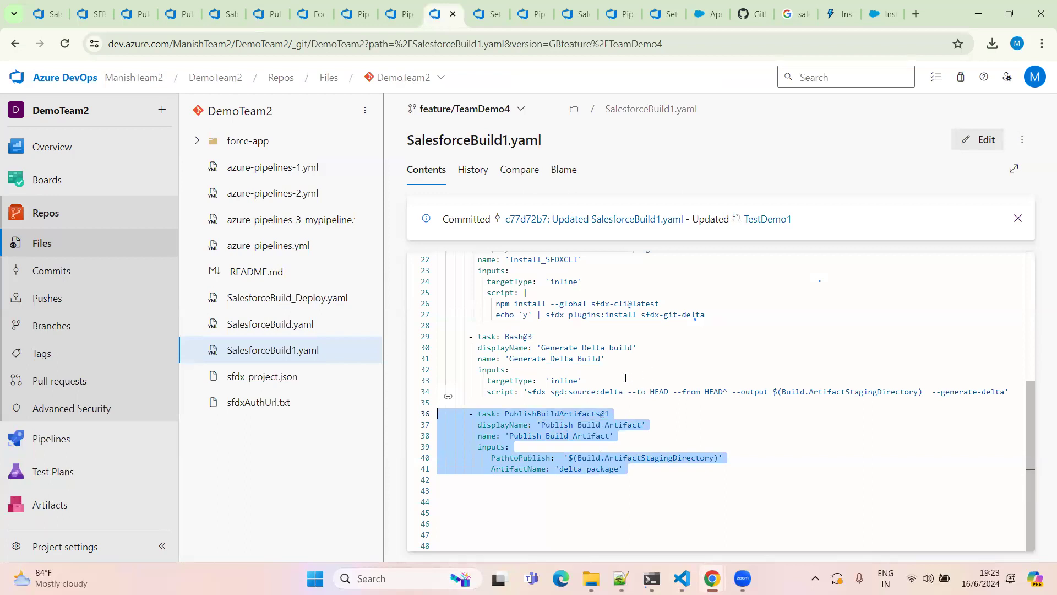
# Step: Check the SFBuildValidate_Deploy build status in run 20240616.3 and in the TestDemo1 pull request, closing its Checks pane
pyautogui.click(404, 14)
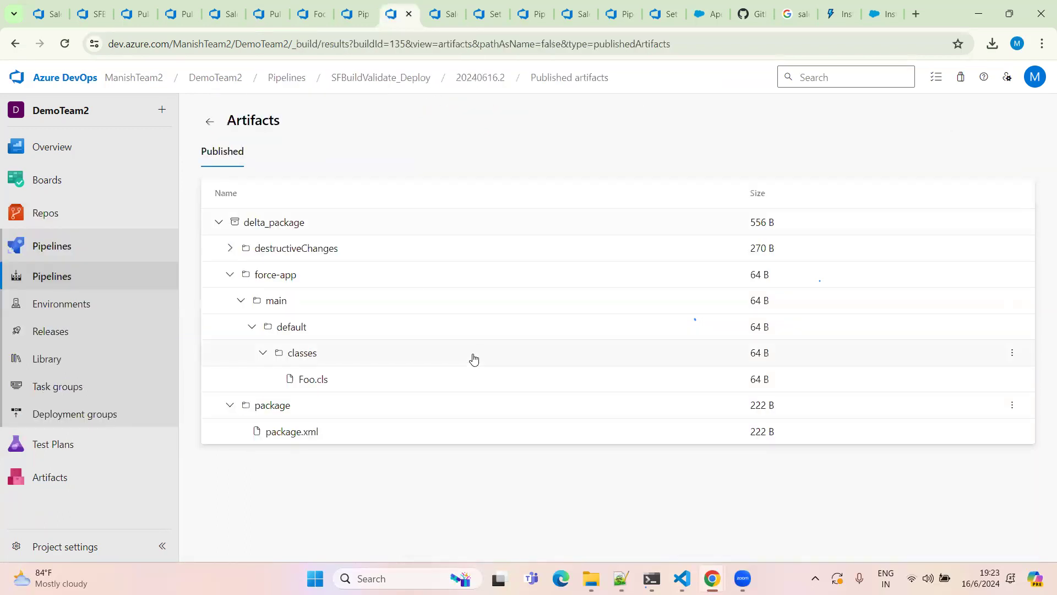
pyautogui.click(359, 17)
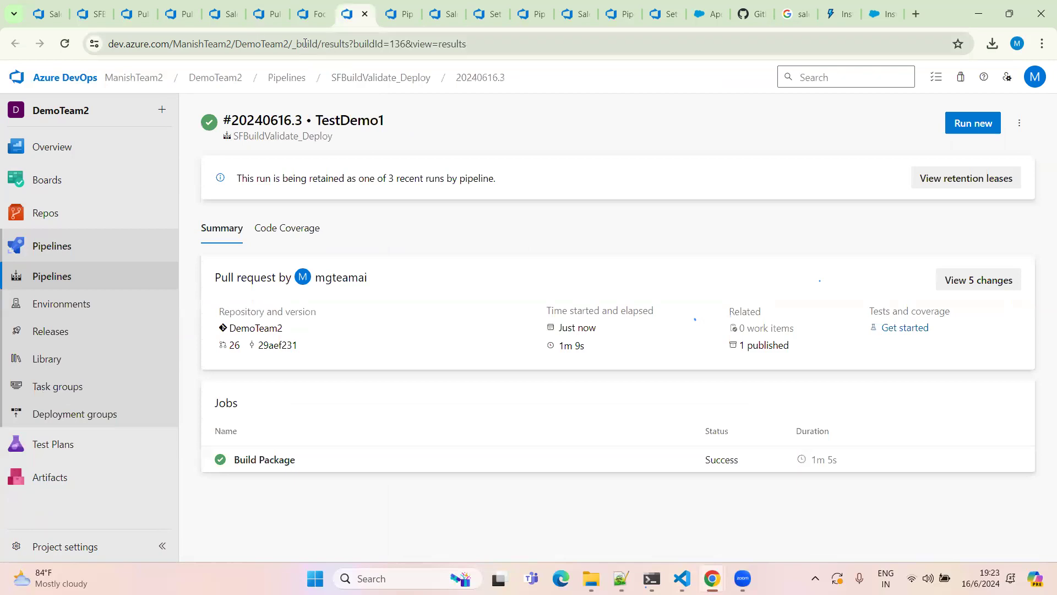
pyautogui.click(273, 15)
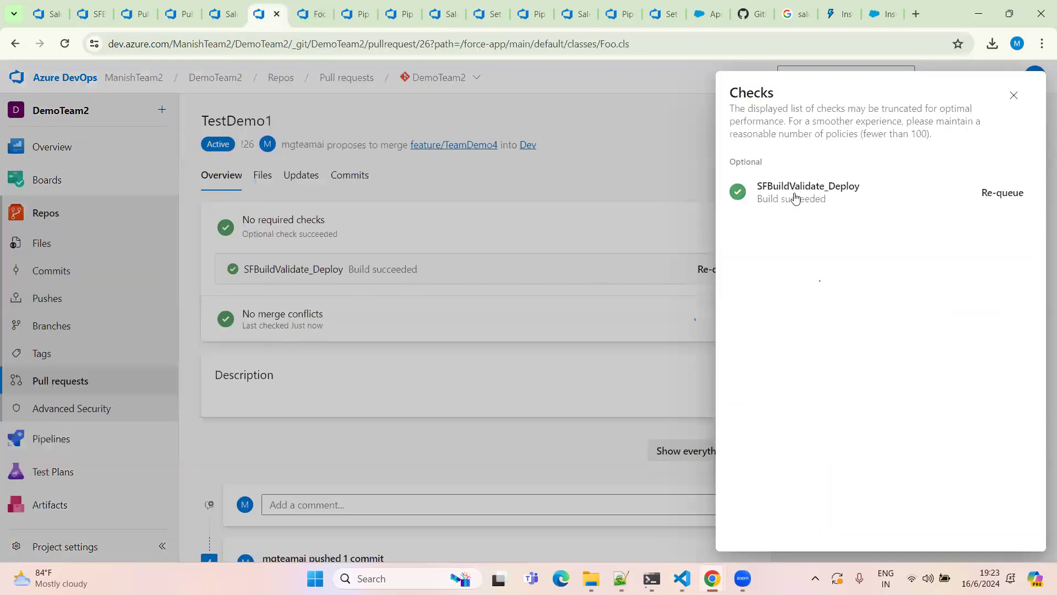
pyautogui.click(1013, 96)
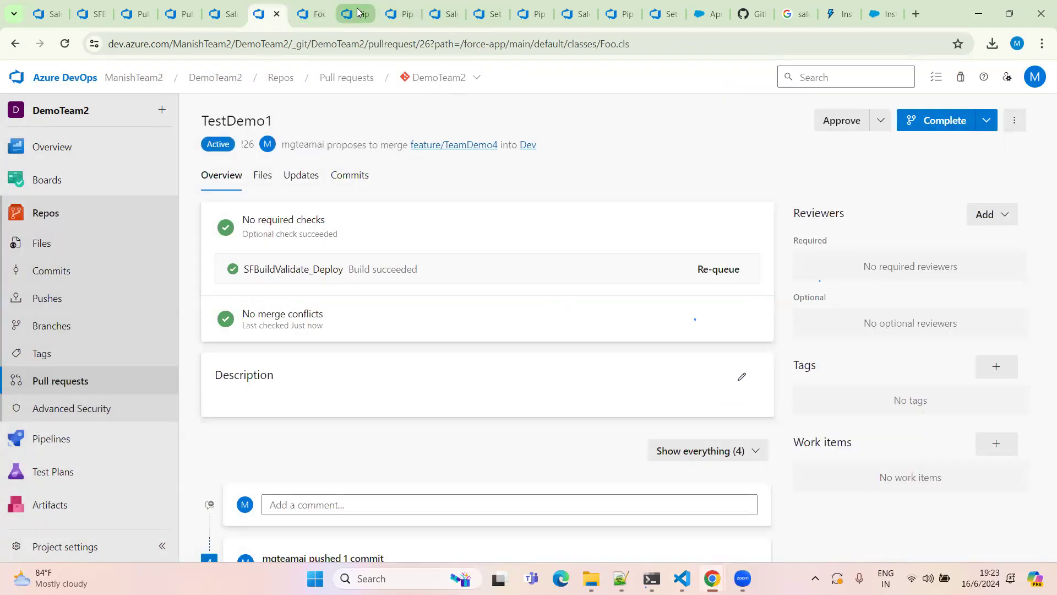
pyautogui.click(355, 13)
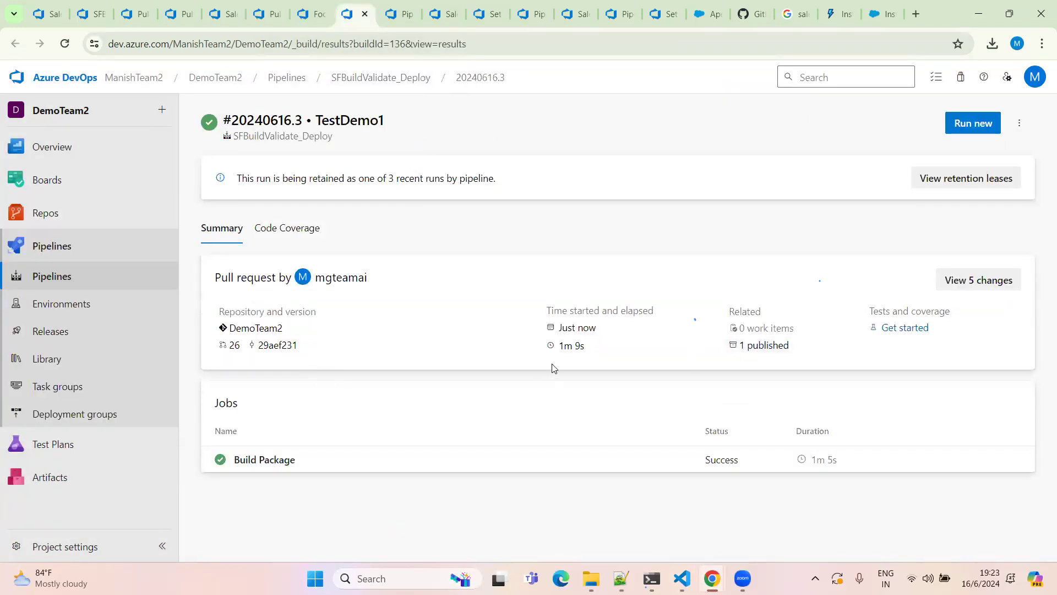
# Step: Open the published artifacts of run 20240616.3 and expand delta_package down to the force-app/main/default/classes folder
pyautogui.click(760, 345)
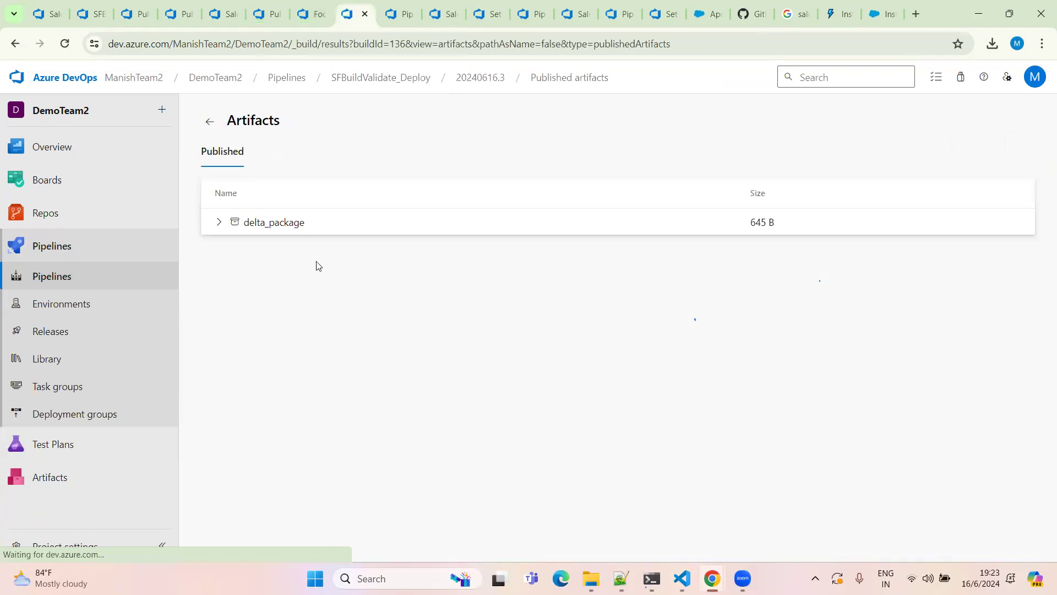
pyautogui.click(219, 223)
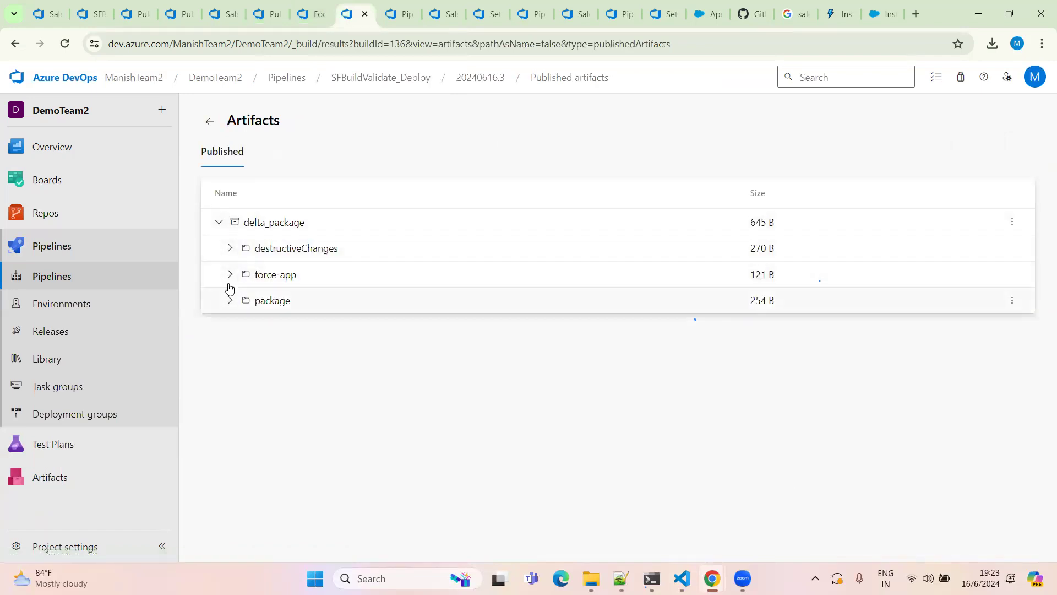
pyautogui.click(230, 274)
pyautogui.click(241, 300)
pyautogui.click(251, 326)
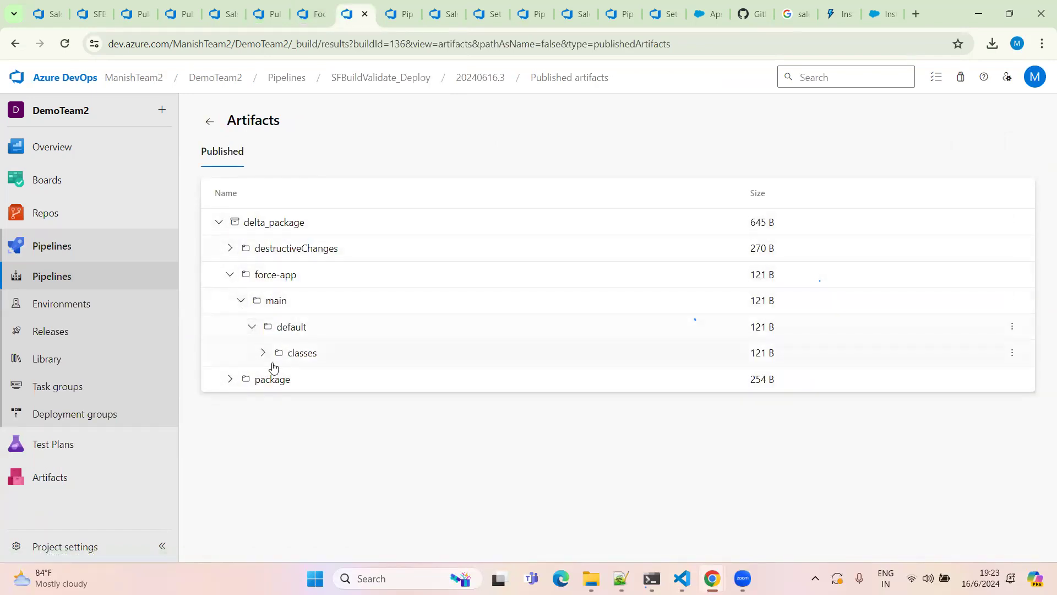
pyautogui.click(264, 353)
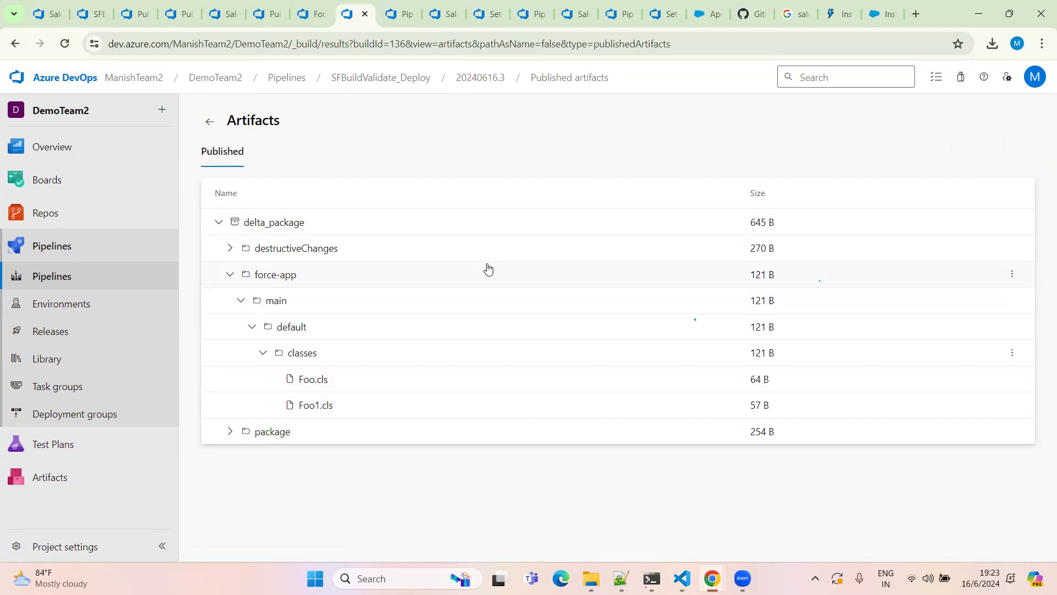
pyautogui.click(359, 488)
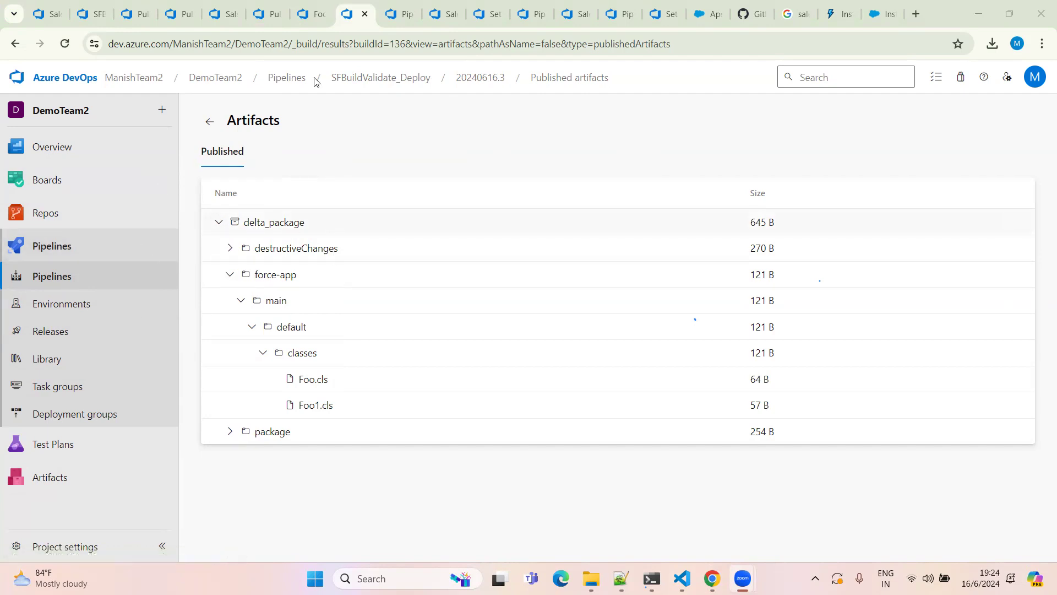
# Step: Review the checks and the commit history on the TestDemo1 pull request overview
pyautogui.click(272, 21)
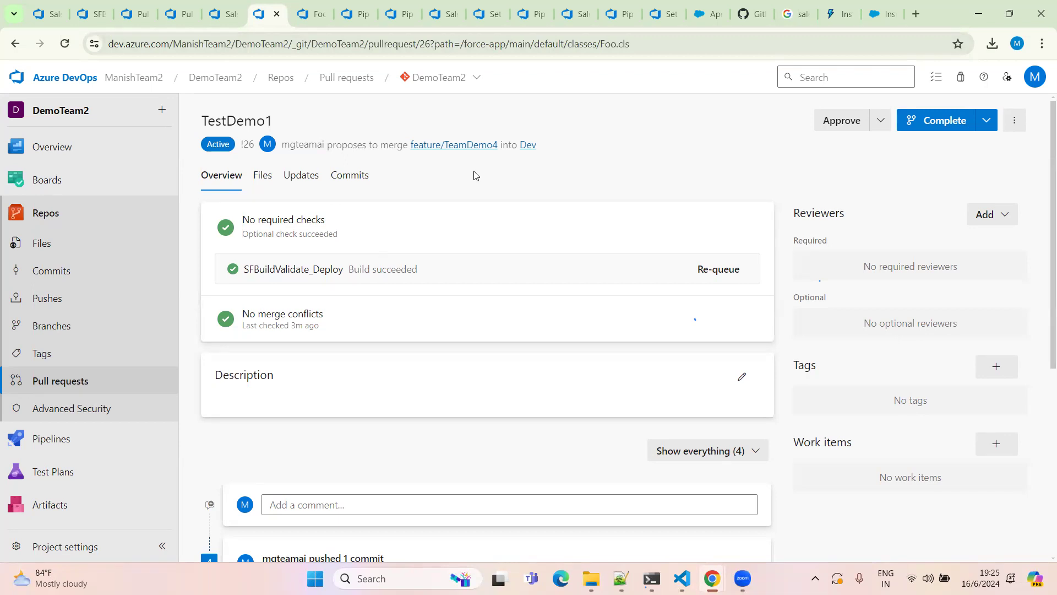
pyautogui.scroll(-6, 429, 330)
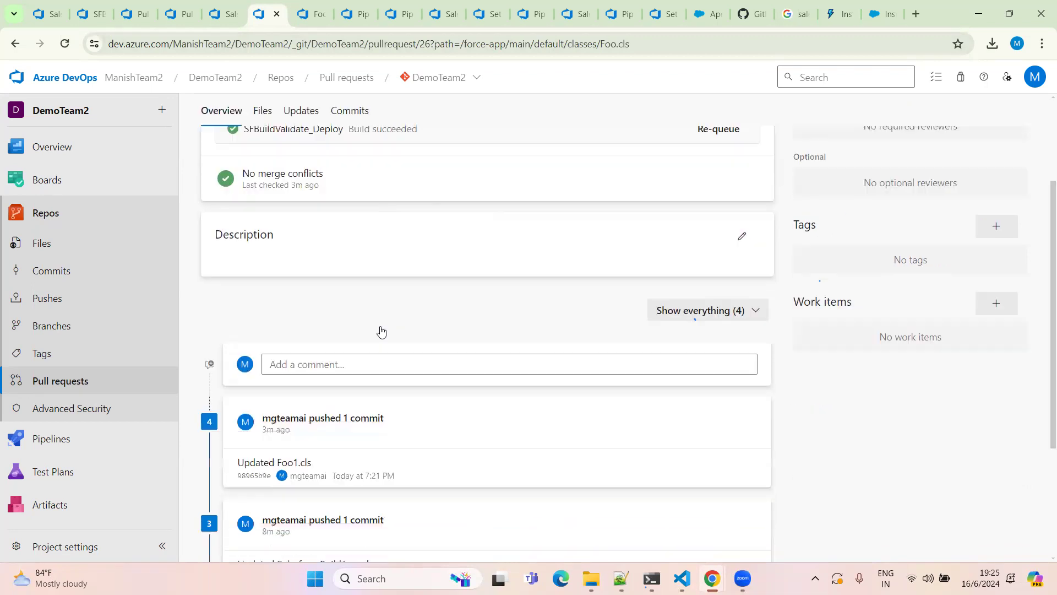
pyautogui.scroll(5, 453, 387)
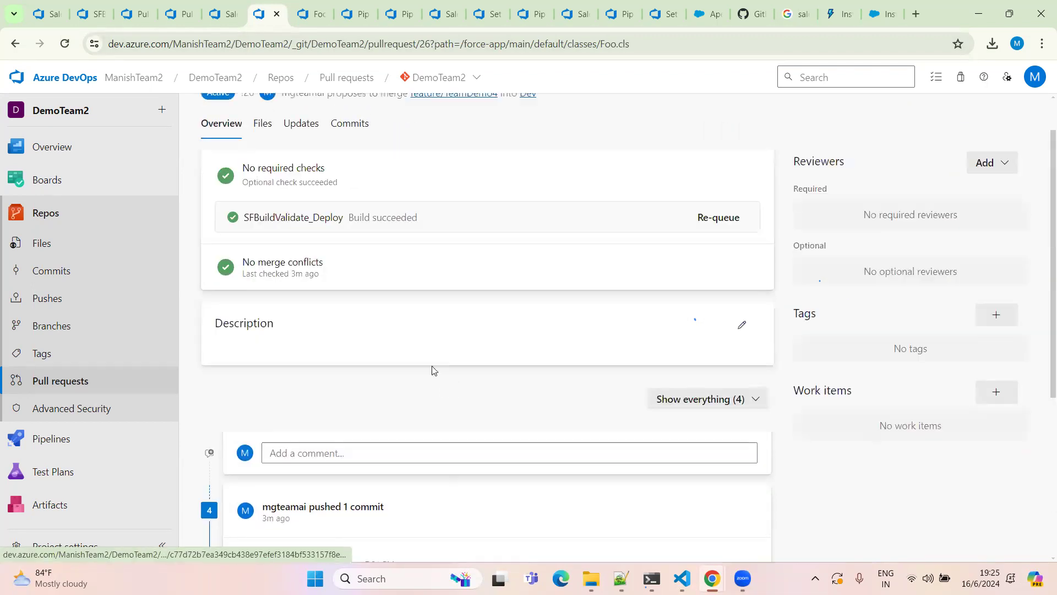
pyautogui.scroll(-5, 467, 371)
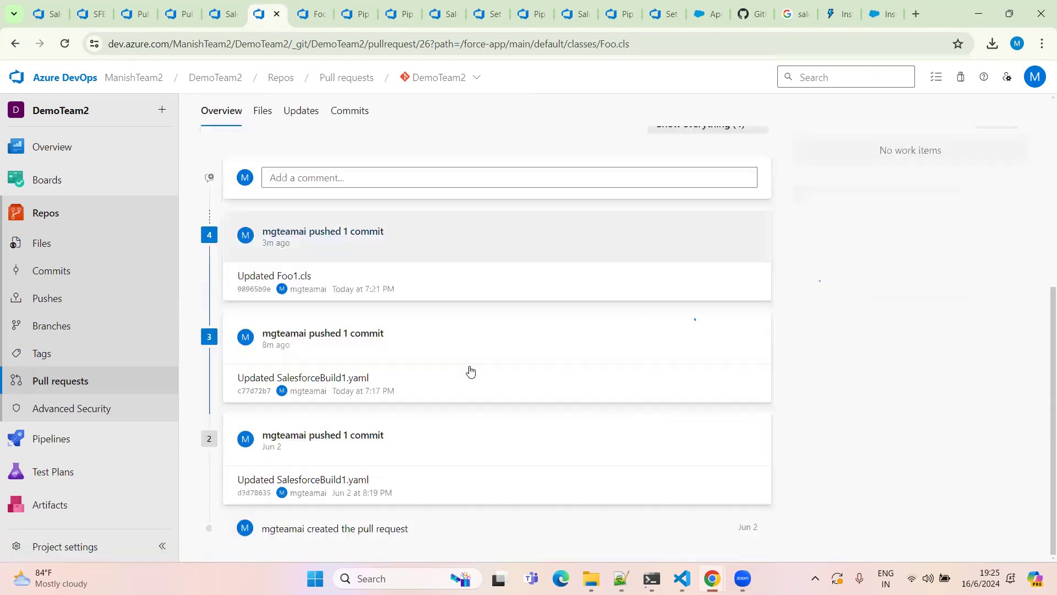
pyautogui.scroll(6, 467, 370)
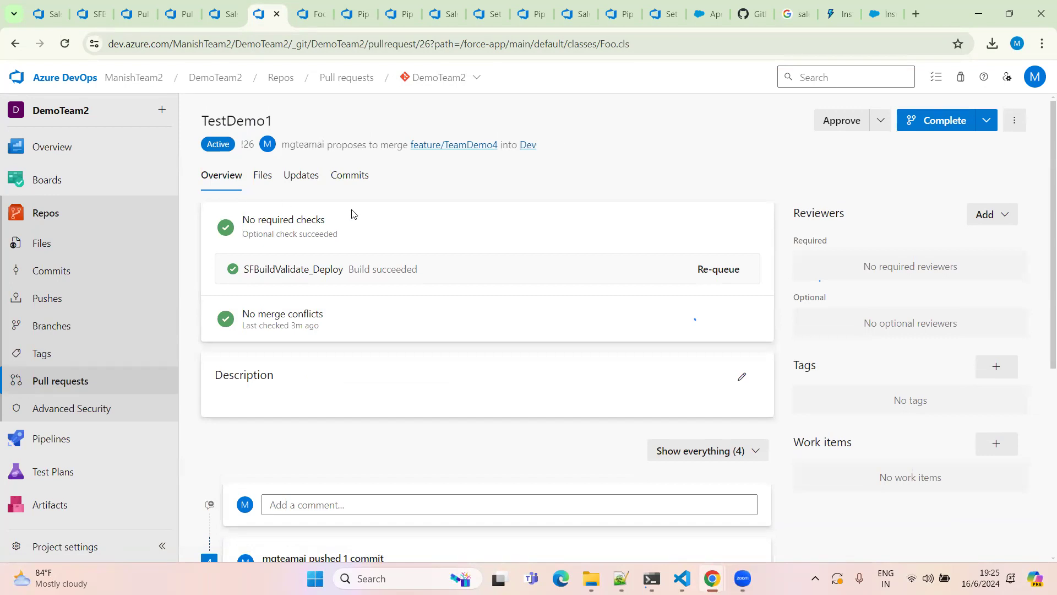
# Step: Compare the published delta_package artifacts of the two latest runs with the commits listed in the TestDemo1 pull request
pyautogui.click(312, 14)
pyautogui.click(358, 14)
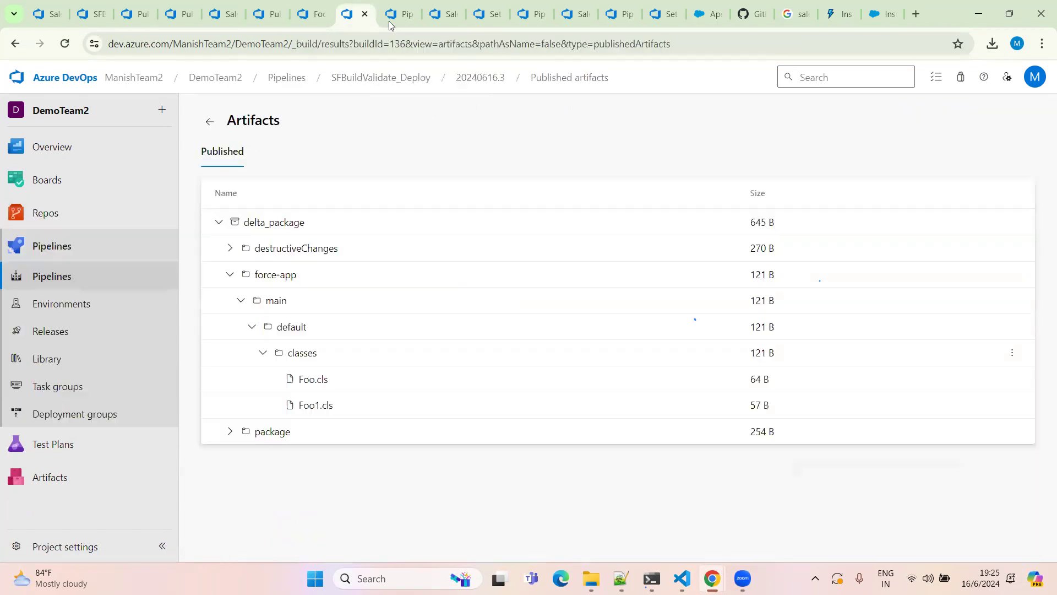
pyautogui.click(402, 14)
pyautogui.click(358, 14)
pyautogui.click(267, 14)
pyautogui.scroll(-5, 474, 389)
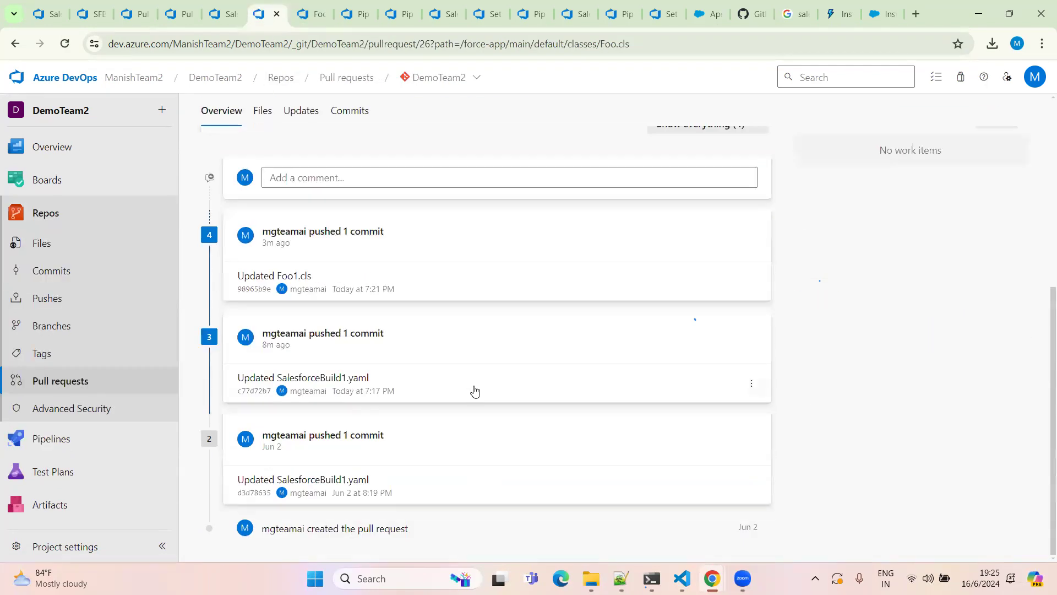
pyautogui.scroll(5, 365, 318)
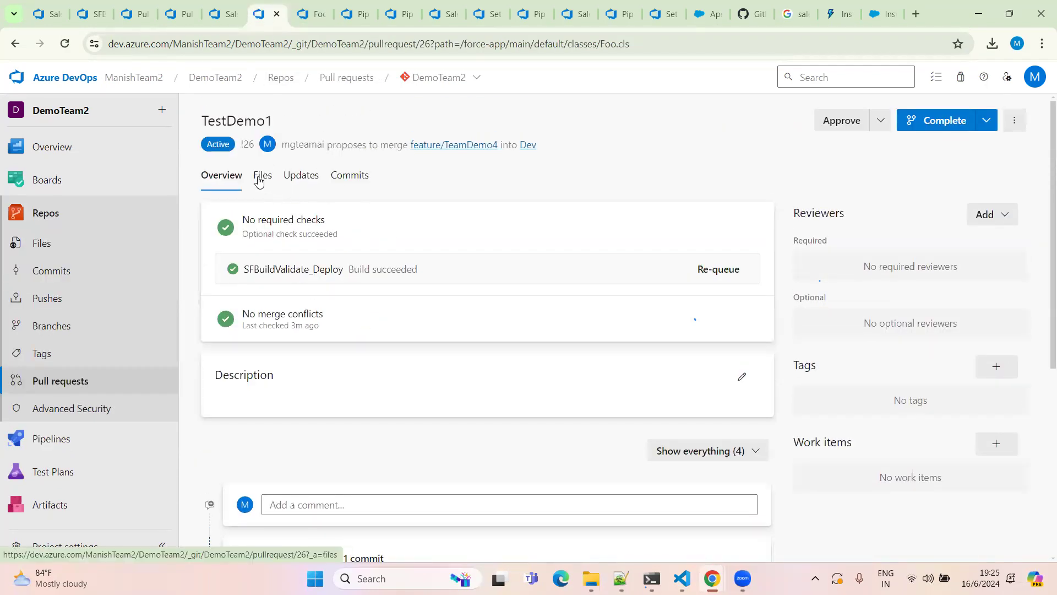
pyautogui.click(260, 176)
pyautogui.click(220, 176)
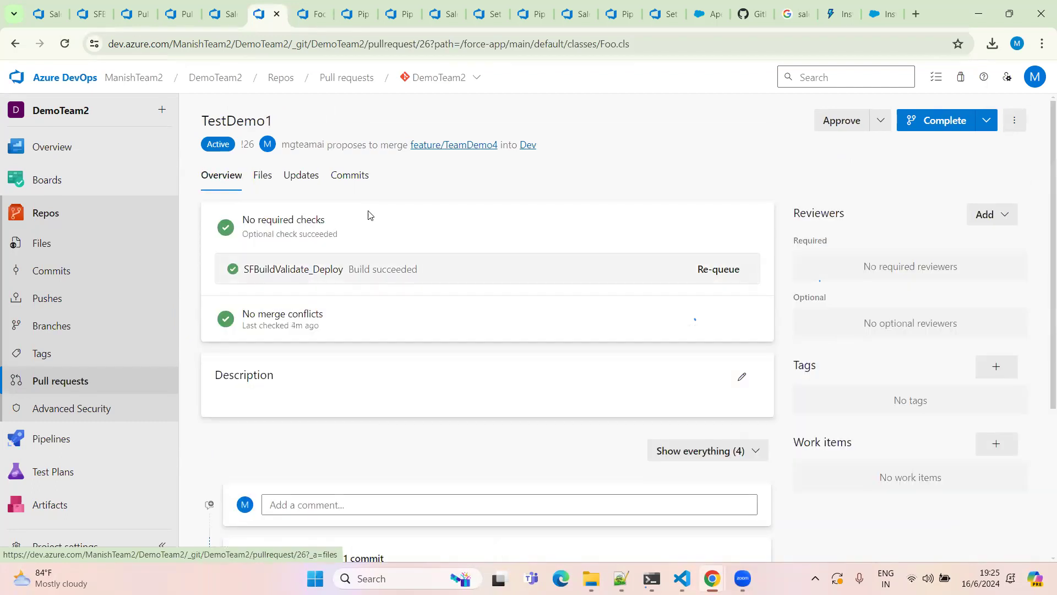
# Step: Close the open browser pages for pipeline runs, artifacts, the build YAML, the pipelines list and branch policy settings
pyautogui.click(310, 16)
pyautogui.click(358, 15)
pyautogui.click(365, 14)
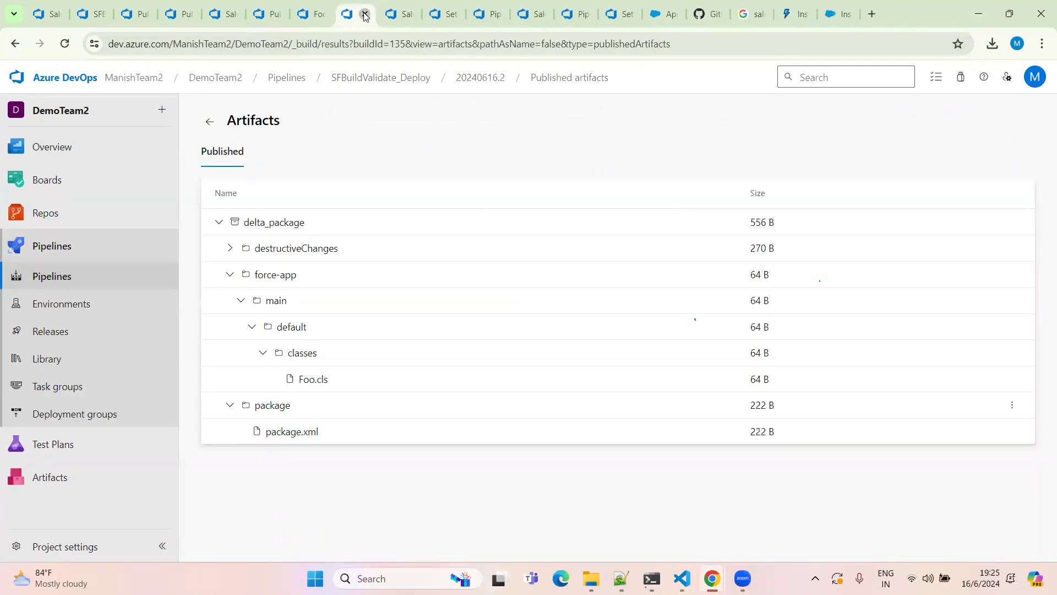
pyautogui.click(365, 14)
pyautogui.click(365, 13)
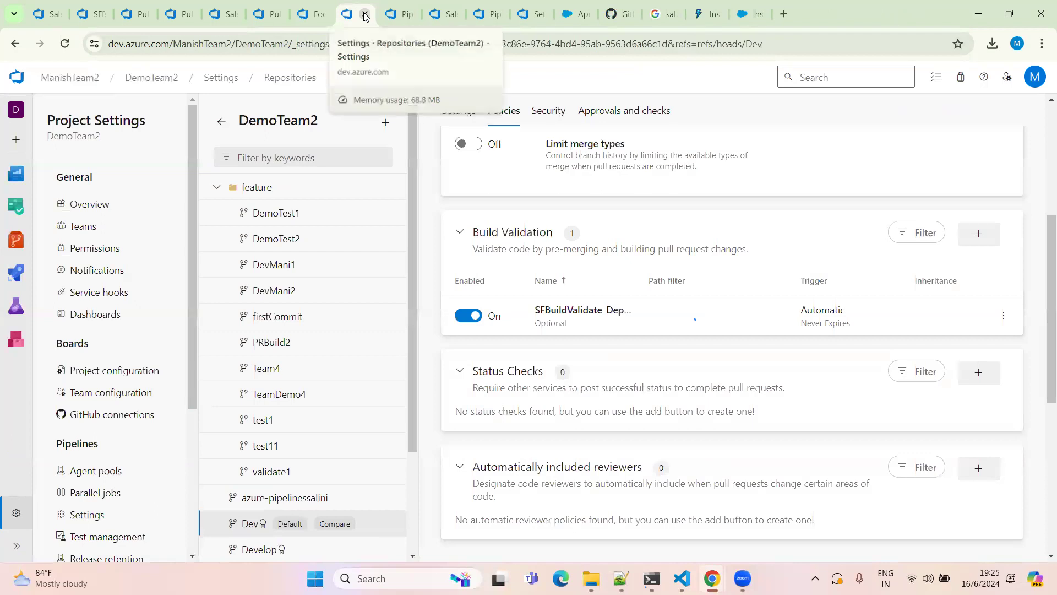
pyautogui.click(365, 13)
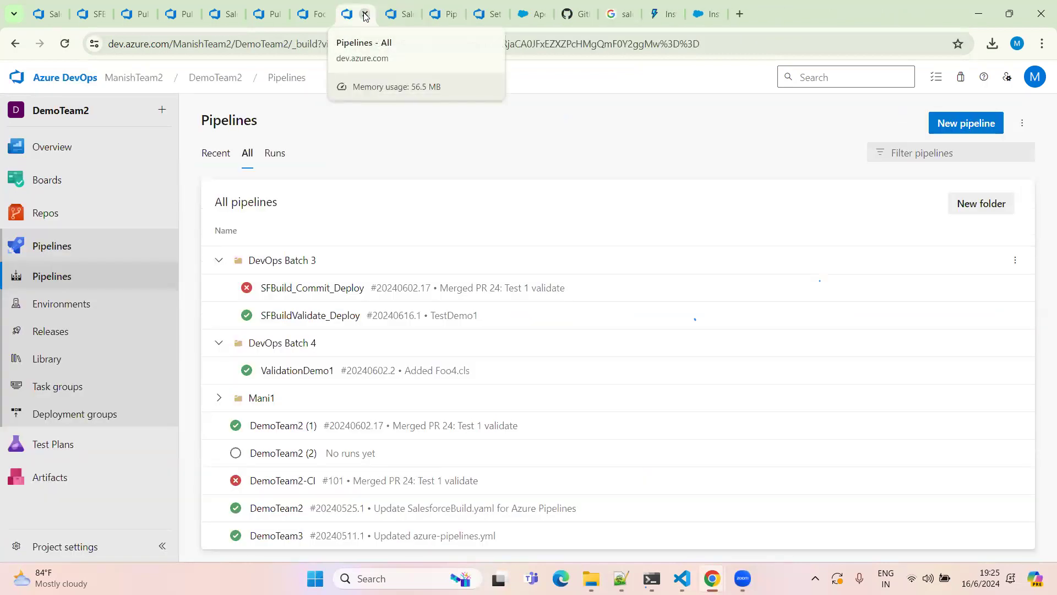
pyautogui.click(365, 14)
pyautogui.click(365, 14)
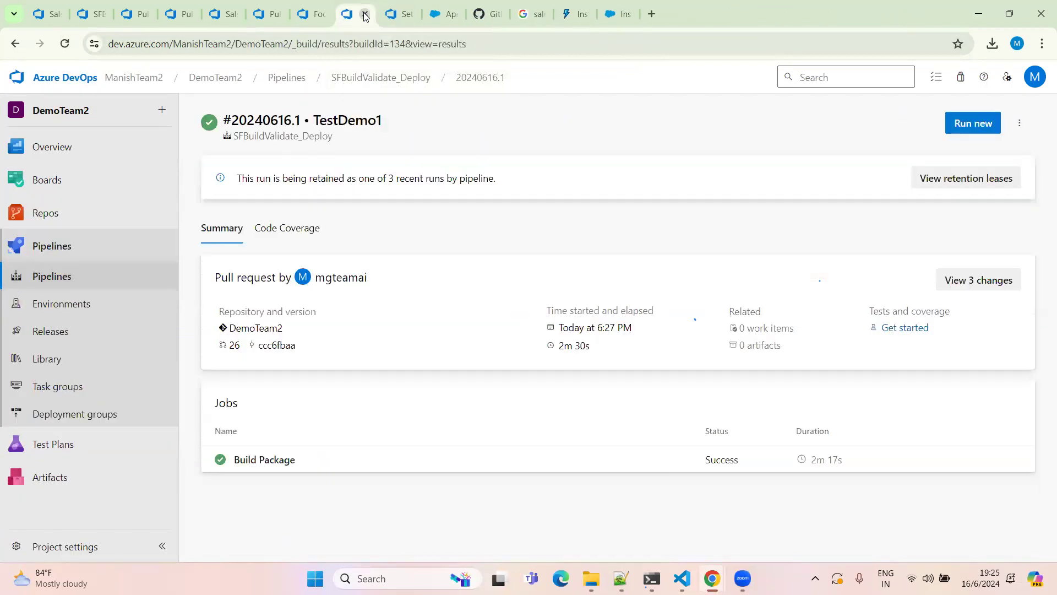
pyautogui.click(365, 14)
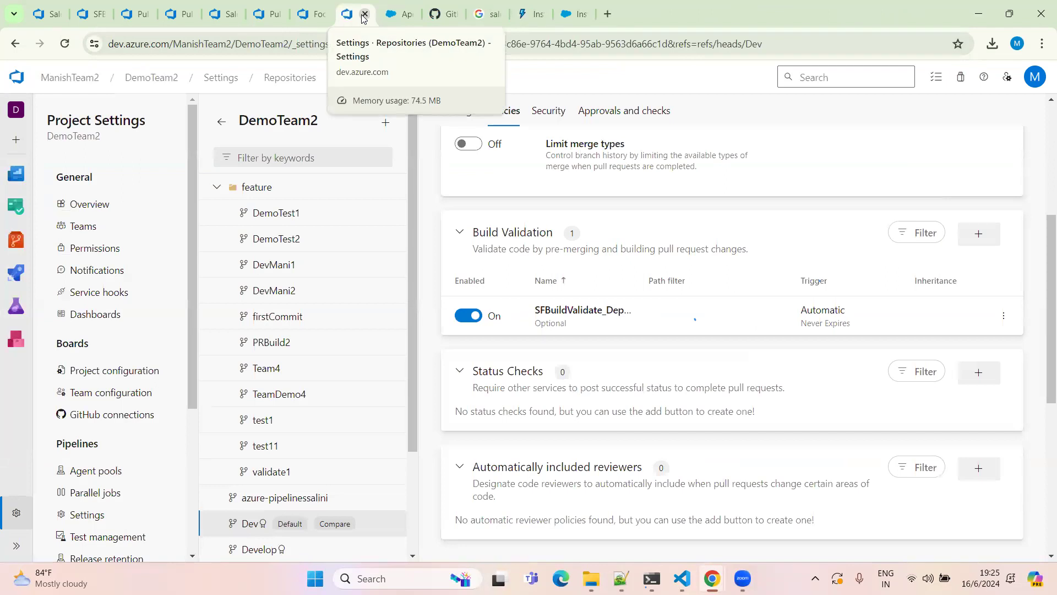
pyautogui.click(365, 14)
# Step: Return to the TestDemo1 pull request and show its changed files
pyautogui.click(305, 15)
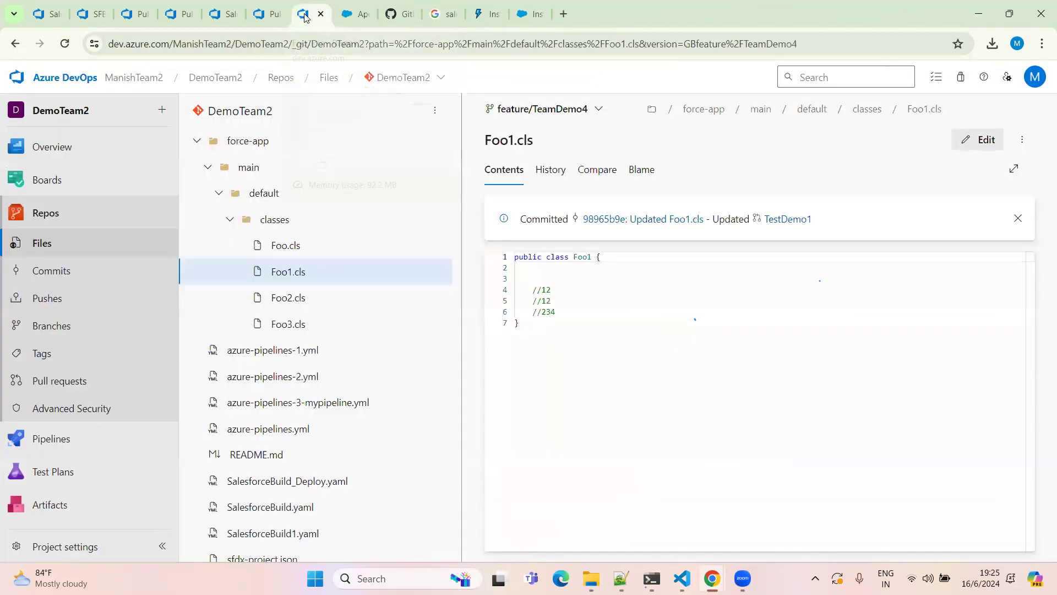
pyautogui.click(269, 16)
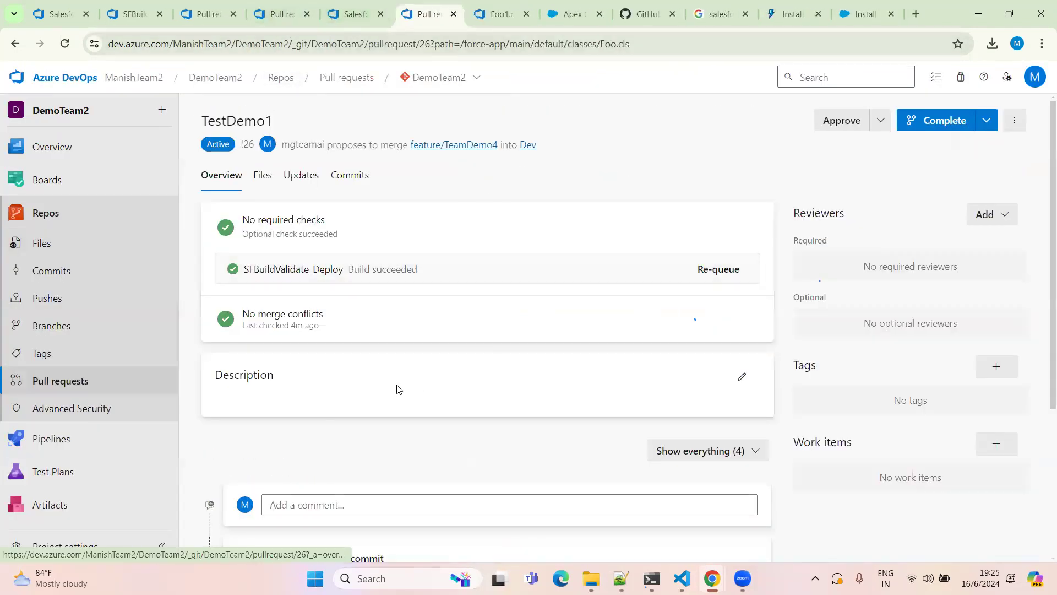
pyautogui.scroll(-4, 314, 439)
pyautogui.scroll(4, 313, 439)
pyautogui.click(261, 175)
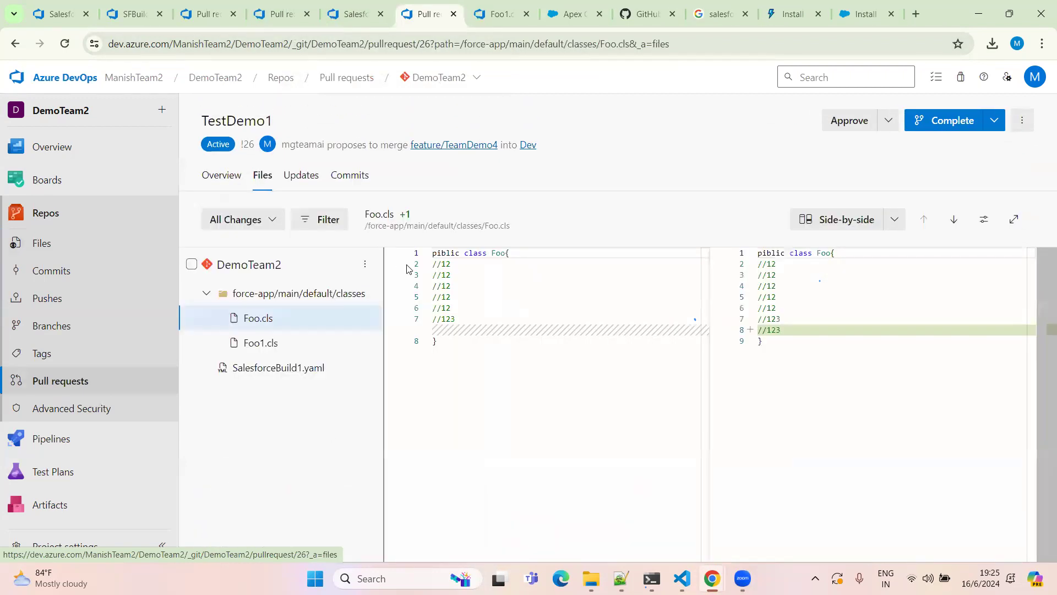
# Step: From the TestDemo1 pull request overview, open the source branch feature/TeamDemo4 and the target branch Dev in separate browser pages
pyautogui.click(220, 175)
pyautogui.middleClick(464, 147)
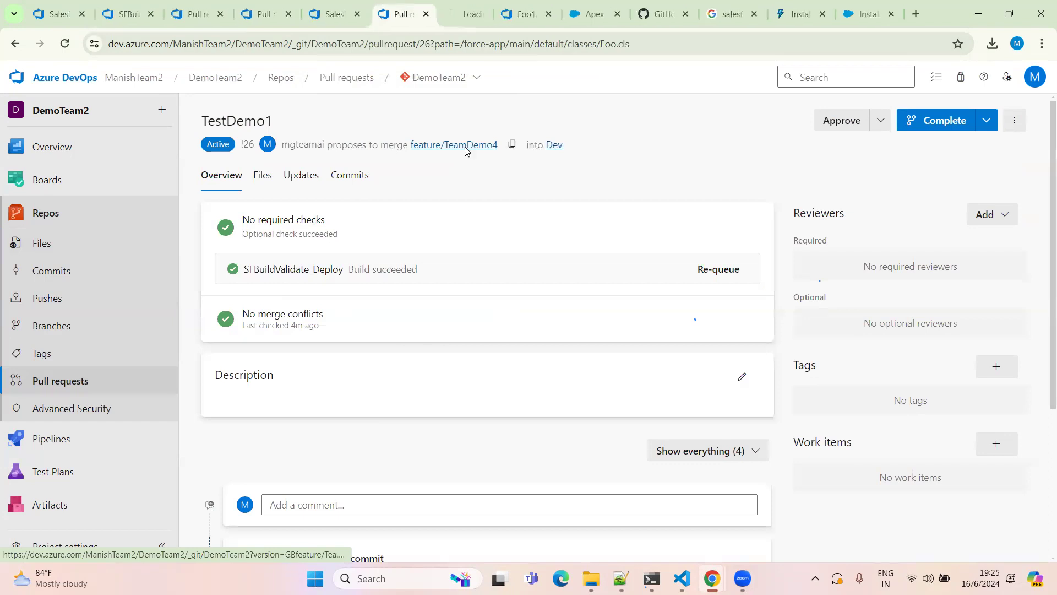
pyautogui.click(453, 15)
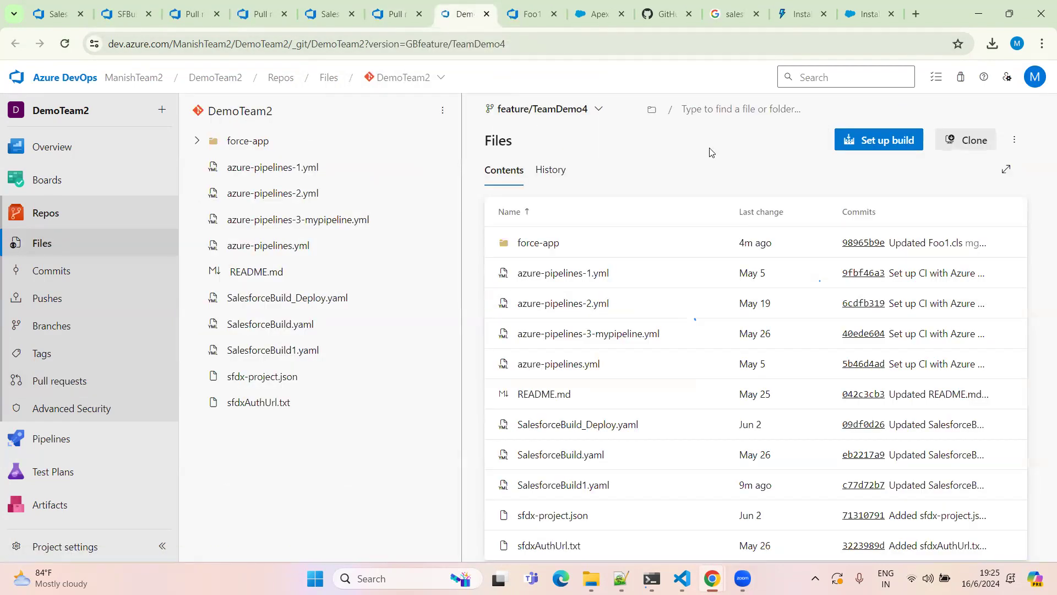
pyautogui.click(385, 8)
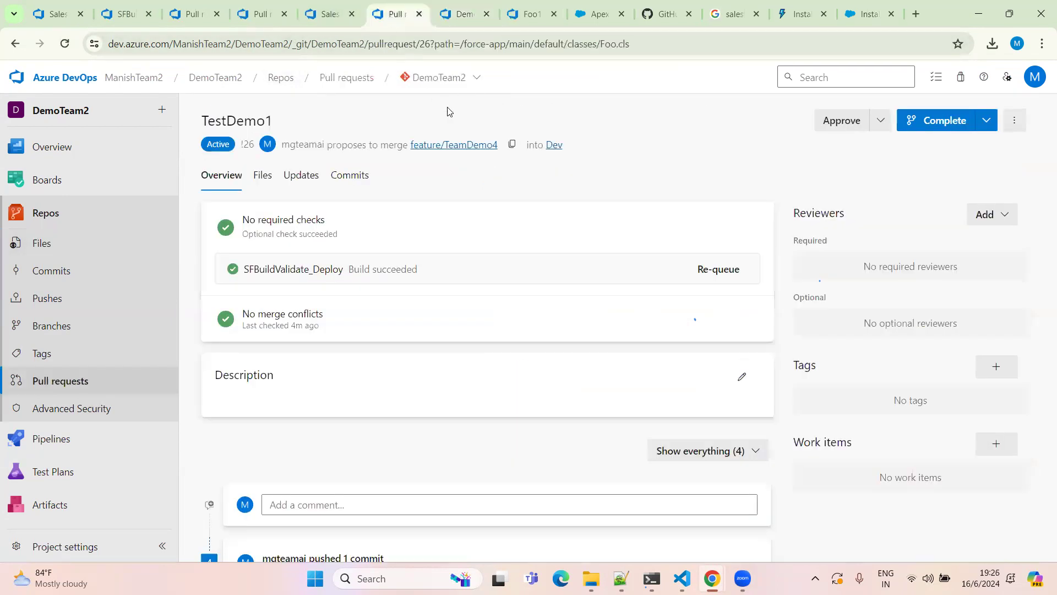
pyautogui.middleClick(527, 144)
pyautogui.click(488, 17)
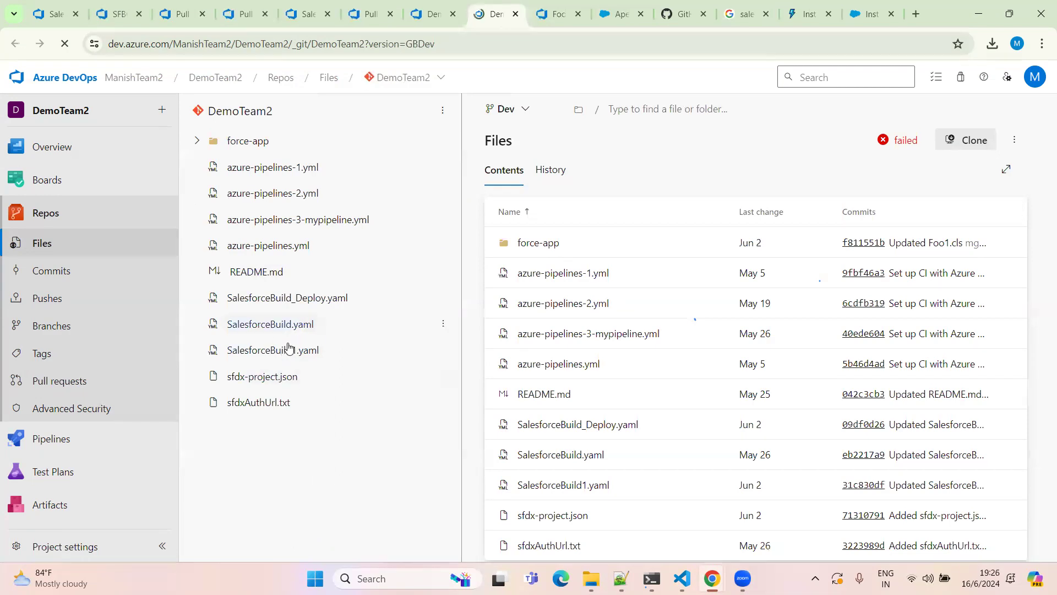
# Step: Open SalesforceBuild1.yaml on the Dev branch and locate the Authenticate sf org task below the Publish Build Artifact task
pyautogui.click(331, 350)
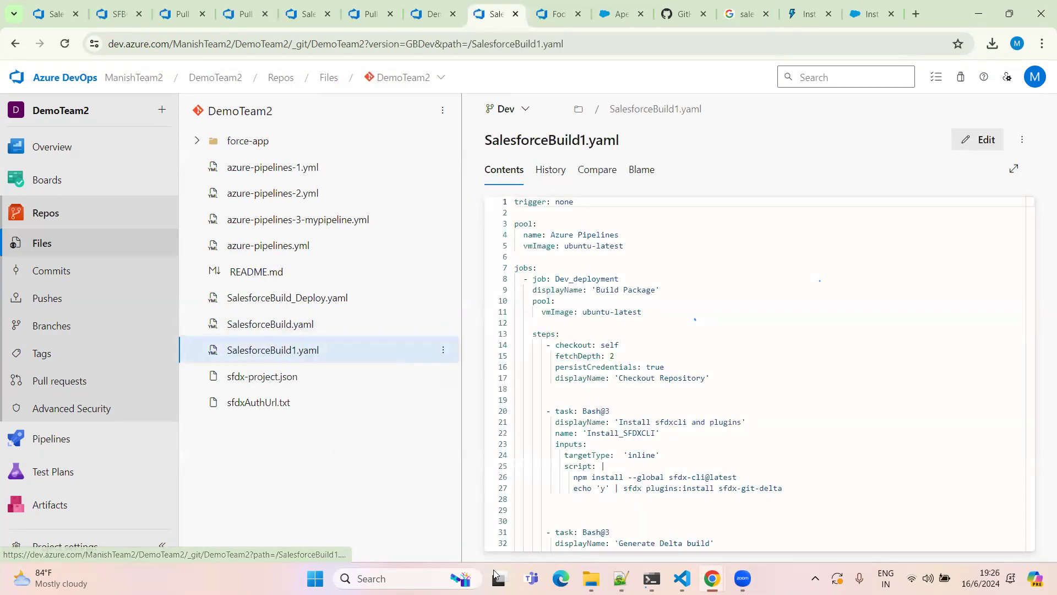
pyautogui.scroll(-6, 685, 481)
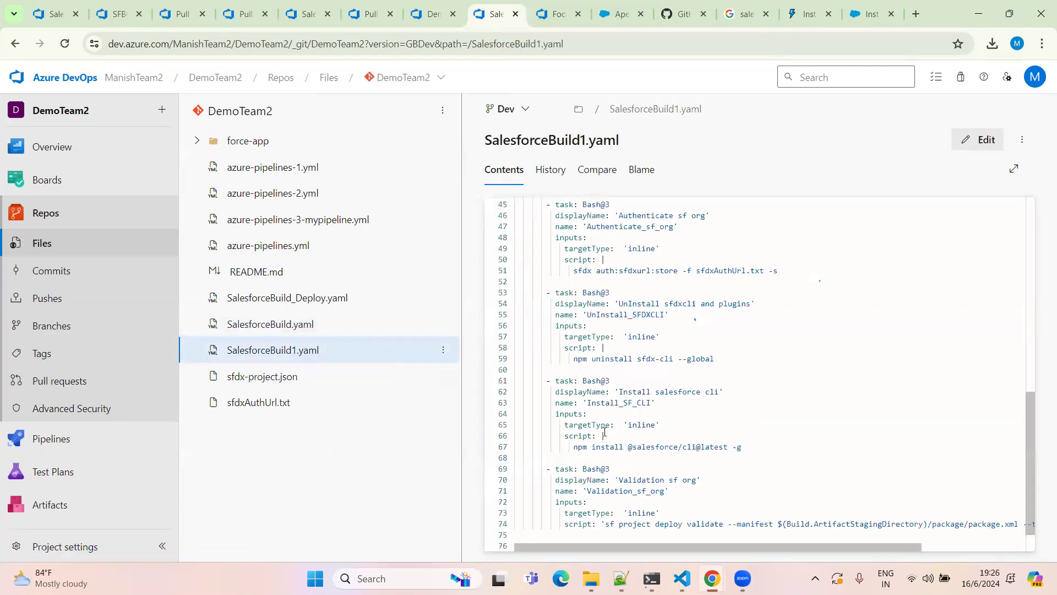
pyautogui.moveTo(707, 324); pyautogui.dragTo(490, 245)
pyautogui.scroll(-1, 642, 412)
pyautogui.moveTo(780, 374); pyautogui.dragTo(487, 302)
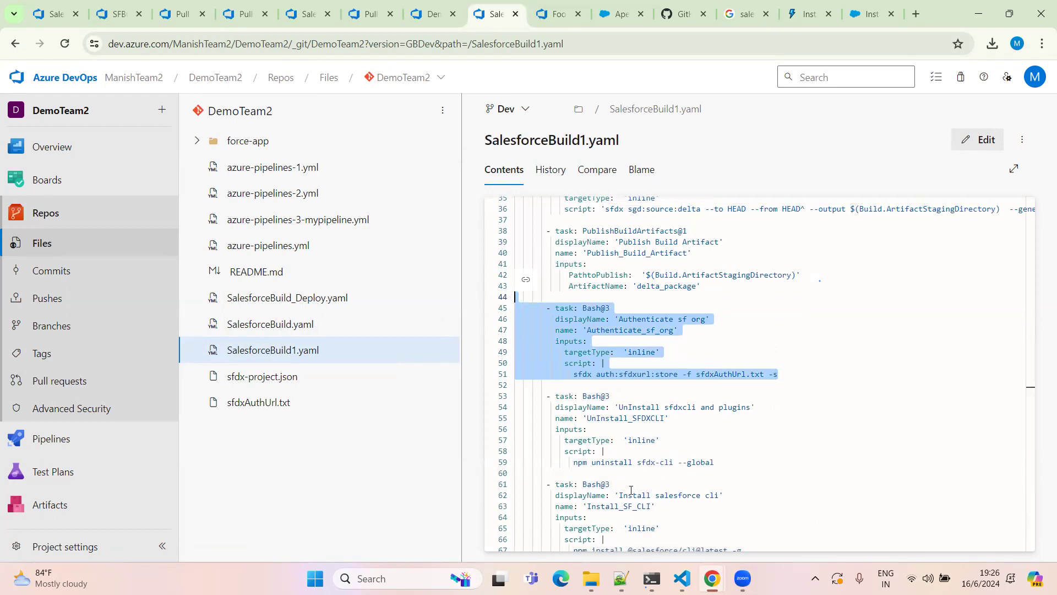
# Step: Switch to the Develop1 project in VS Code, and return to SalesforceBuild1.yaml in the browser
pyautogui.click(681, 578)
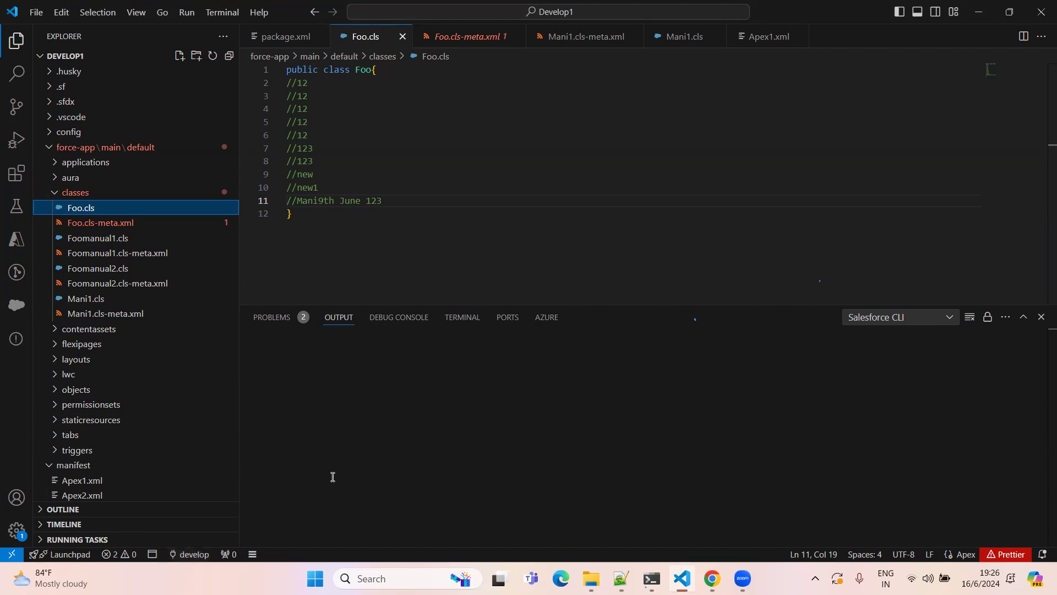
pyautogui.hotkey('alt', 'Tab')
pyautogui.scroll(4, 652, 396)
pyautogui.scroll(-2, 764, 362)
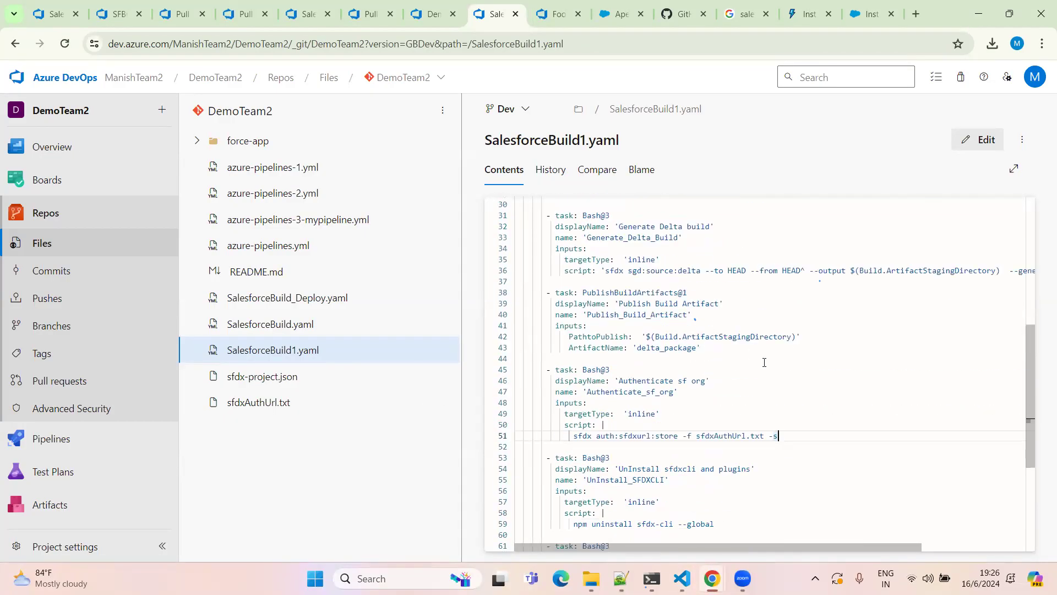
# Step: Examine the whole Authenticate sf org task in SalesforceBuild1.yaml, from its Bash@3 task line to its script
pyautogui.moveTo(796, 435); pyautogui.dragTo(521, 360)
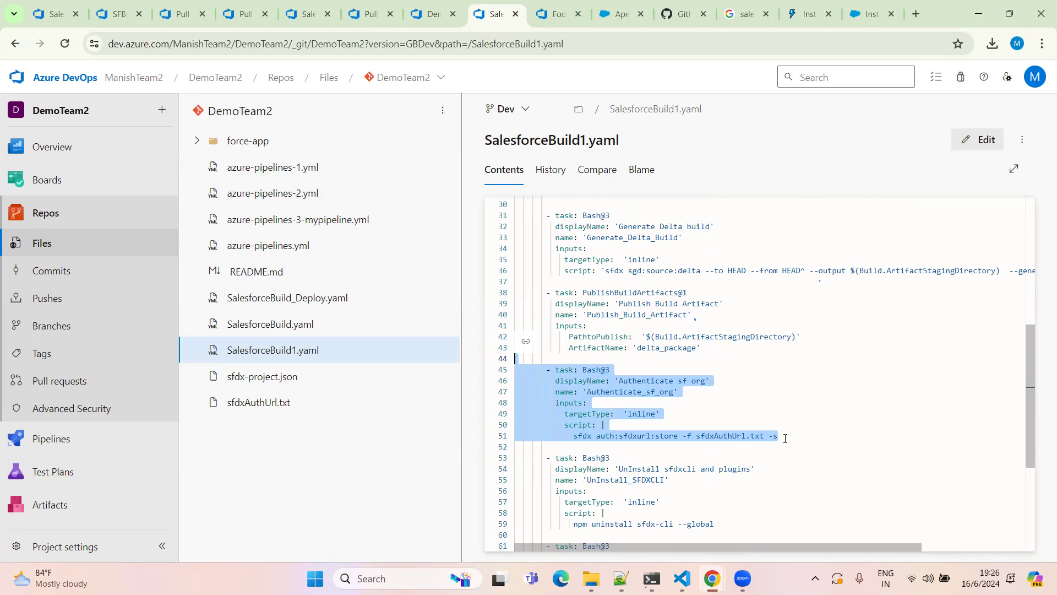
pyautogui.scroll(-2, 771, 397)
pyautogui.click(755, 368)
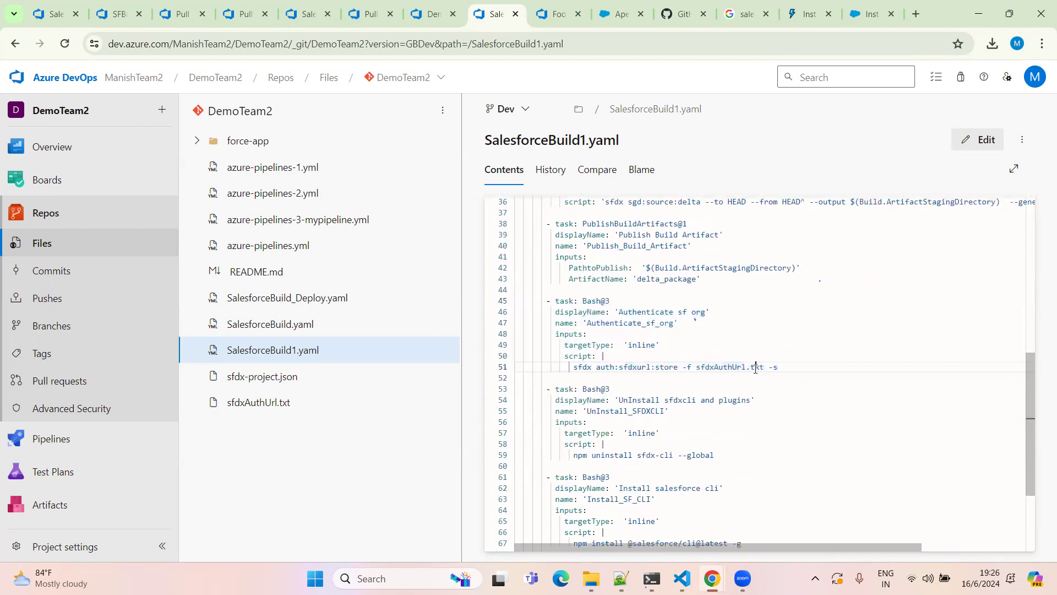
pyautogui.moveTo(811, 365); pyautogui.dragTo(490, 300)
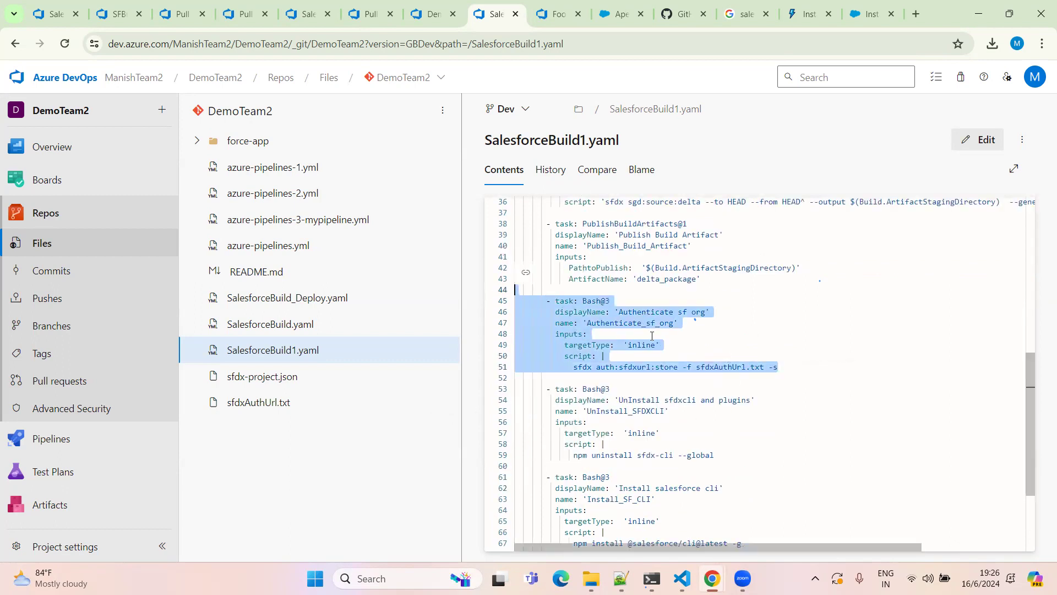
pyautogui.click(607, 333)
pyautogui.moveTo(799, 367); pyautogui.dragTo(545, 301)
pyautogui.doubleClick(598, 301)
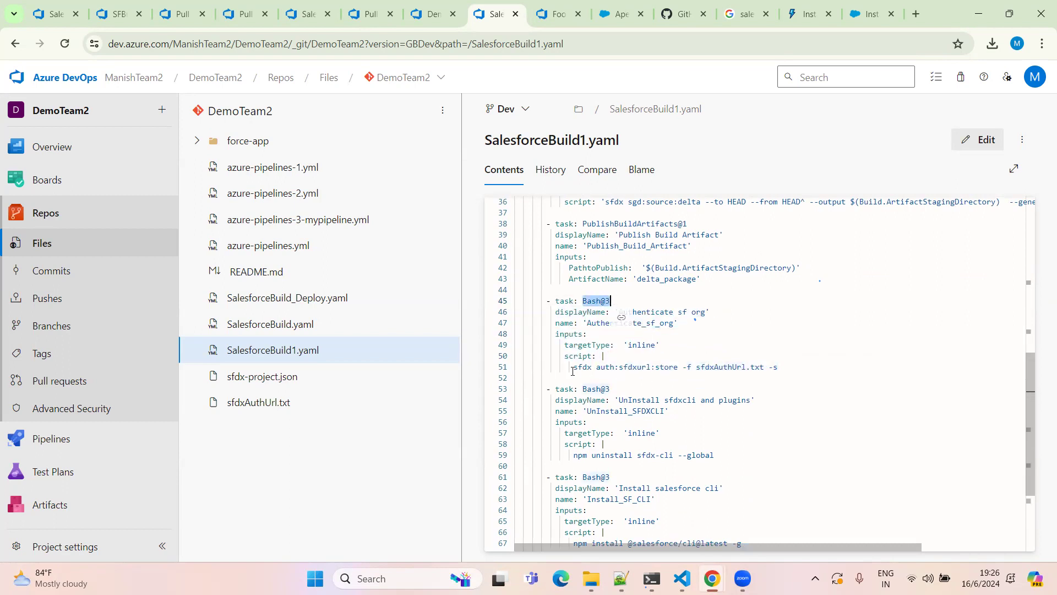
pyautogui.click(606, 356)
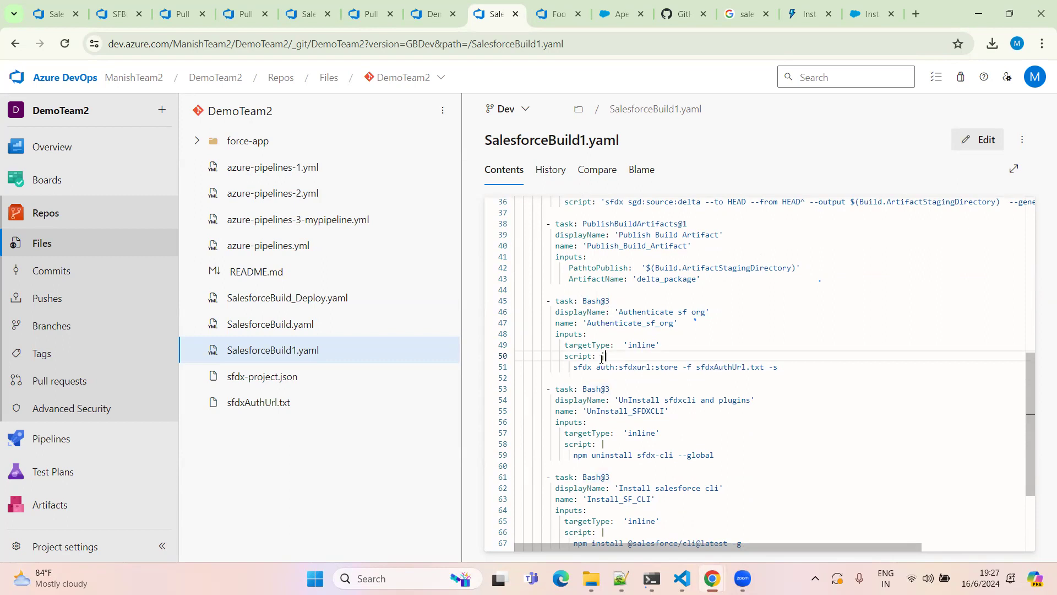
pyautogui.moveTo(621, 356); pyautogui.dragTo(494, 300)
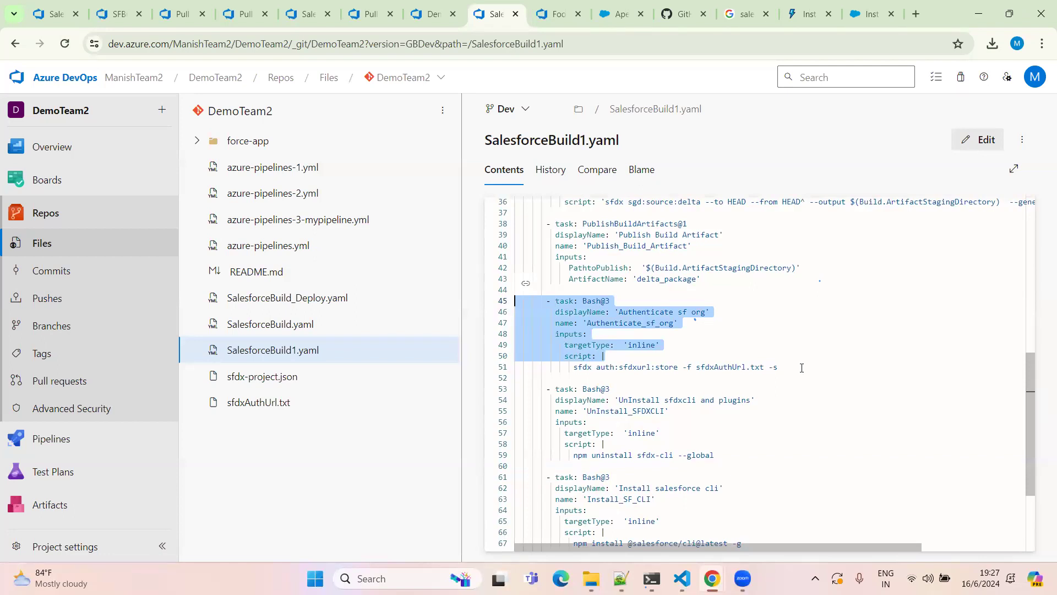
# Step: Check the Command Prompt window, and examine the Authenticate sf org task's inline target type and sfdx auth:sfdxurl:store script line
pyautogui.hotkey('alt', 'Tab')
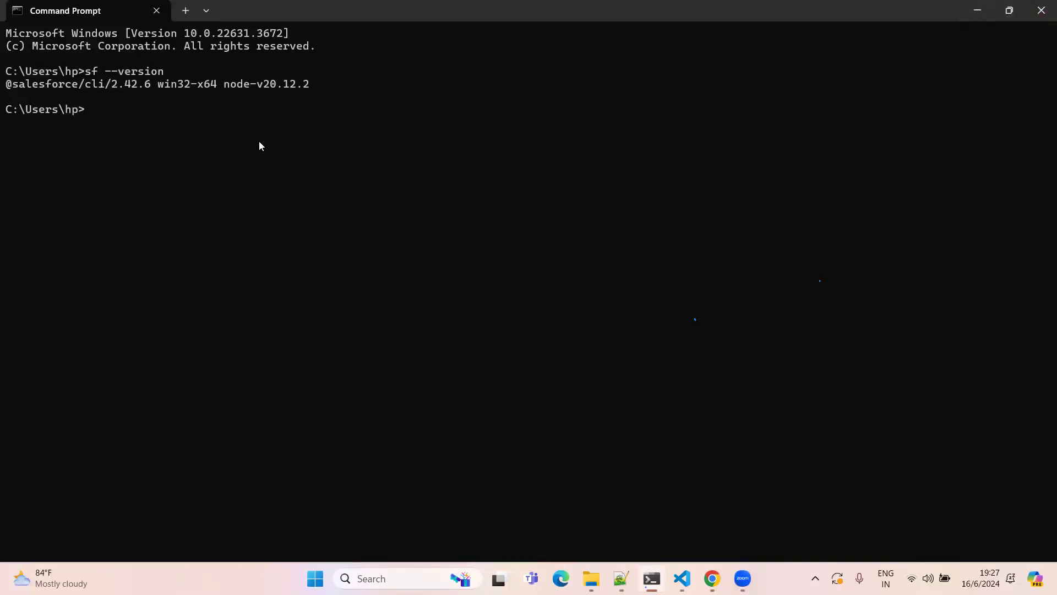
pyautogui.click(977, 10)
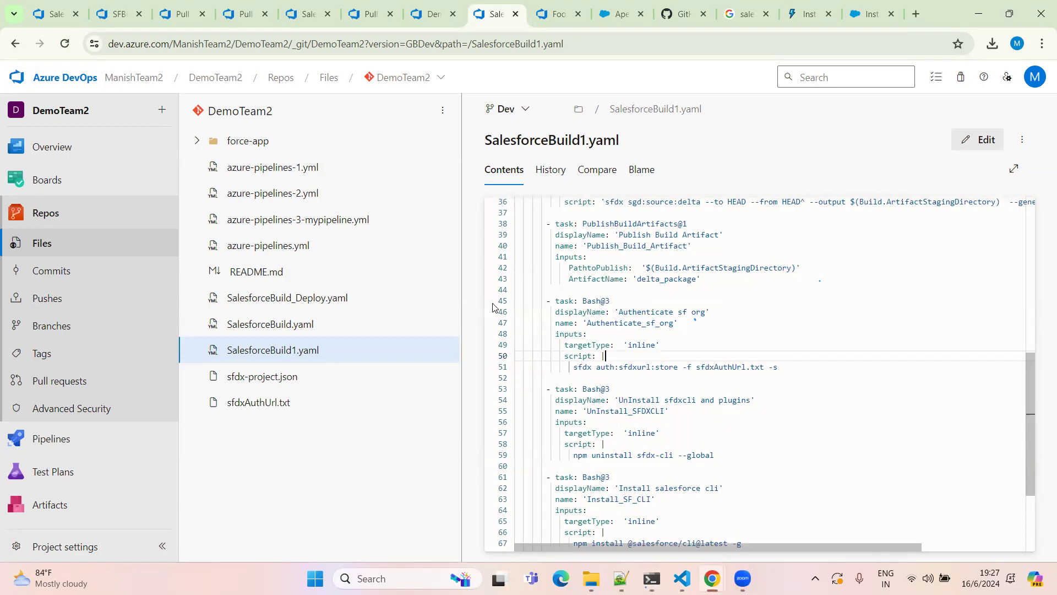
pyautogui.moveTo(582, 302); pyautogui.dragTo(605, 302)
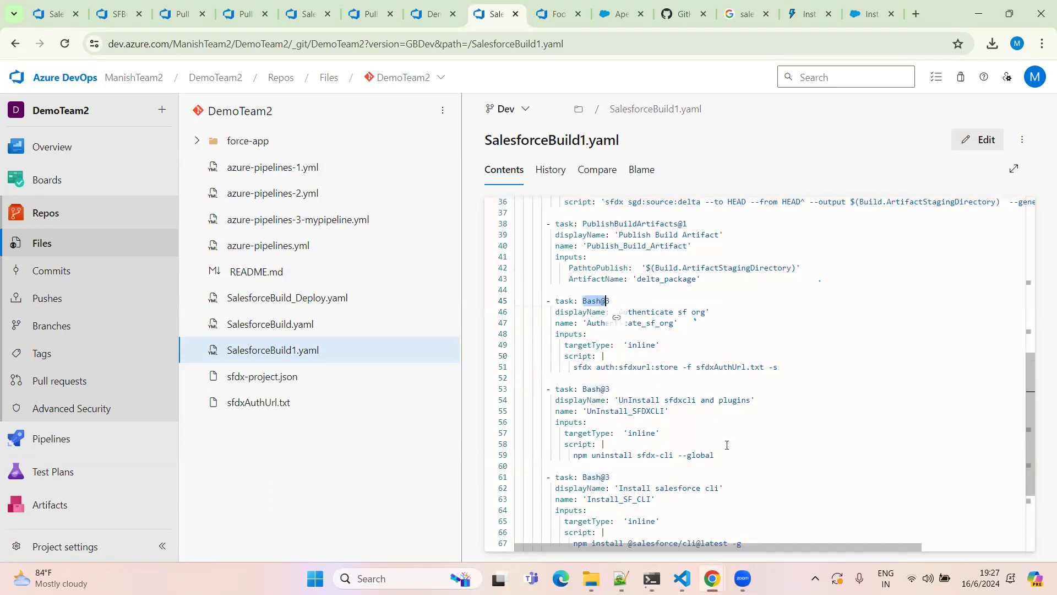
pyautogui.moveTo(660, 347); pyautogui.dragTo(502, 302)
pyautogui.moveTo(619, 356); pyautogui.dragTo(479, 302)
pyautogui.doubleClick(637, 344)
pyautogui.moveTo(576, 367); pyautogui.dragTo(782, 368)
pyautogui.click(587, 365)
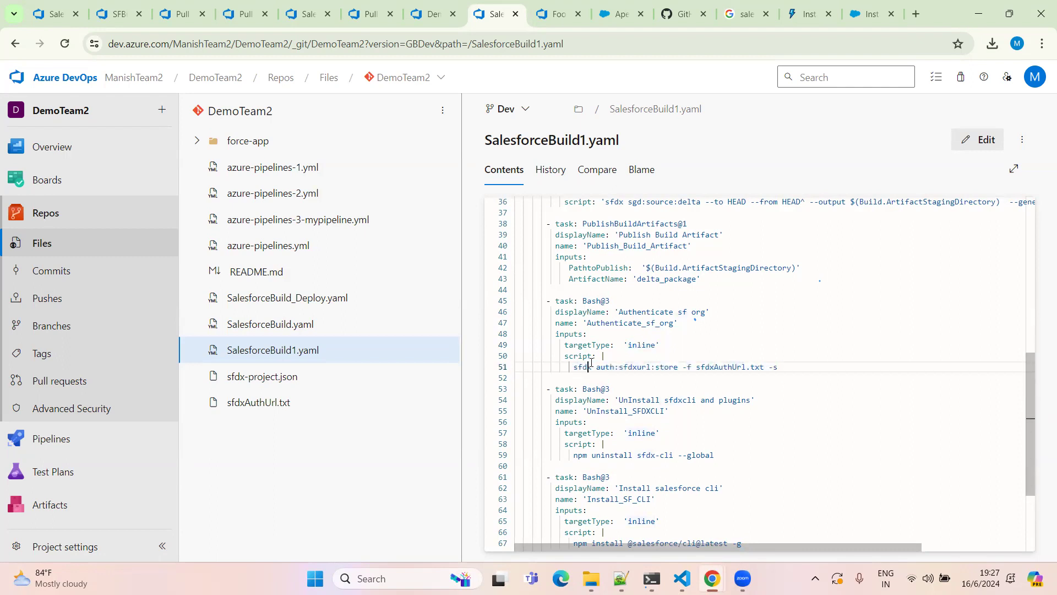
pyautogui.moveTo(574, 367); pyautogui.dragTo(780, 368)
pyautogui.click(591, 369)
pyautogui.moveTo(573, 367); pyautogui.dragTo(794, 367)
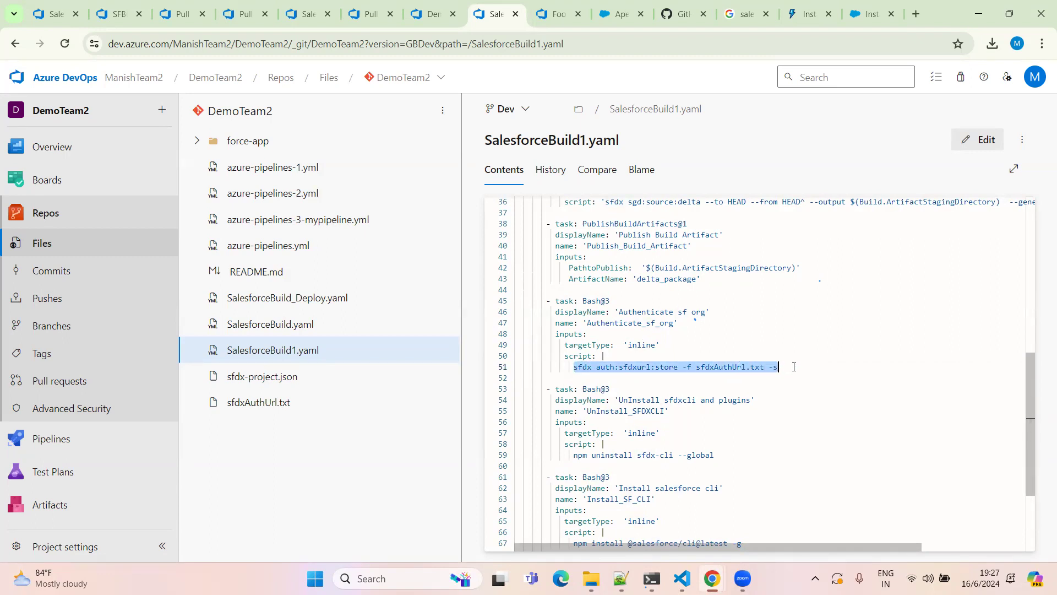
pyautogui.doubleClick(640, 345)
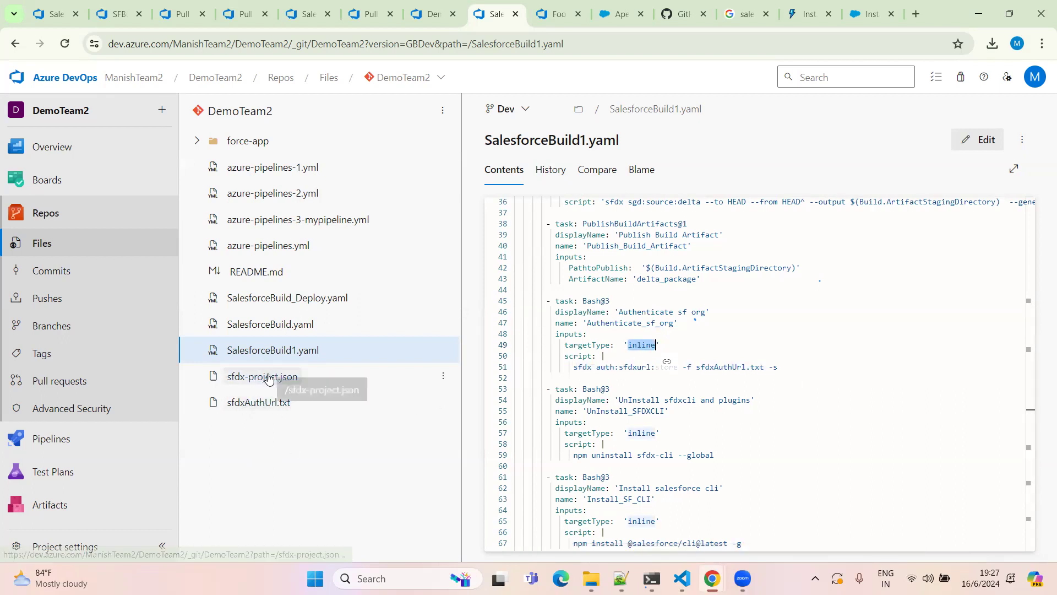
# Step: View the sfdxAuthUrl.txt file referenced by the authentication script, and return to SalesforceBuild1.yaml on the Dev branch
pyautogui.click(254, 405)
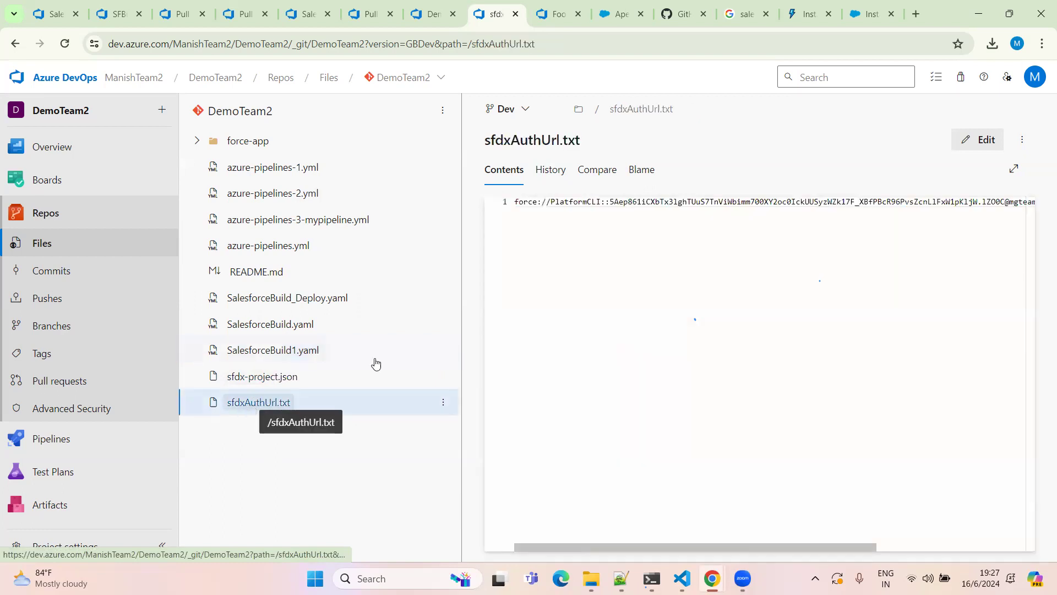
pyautogui.click(264, 375)
pyautogui.click(268, 354)
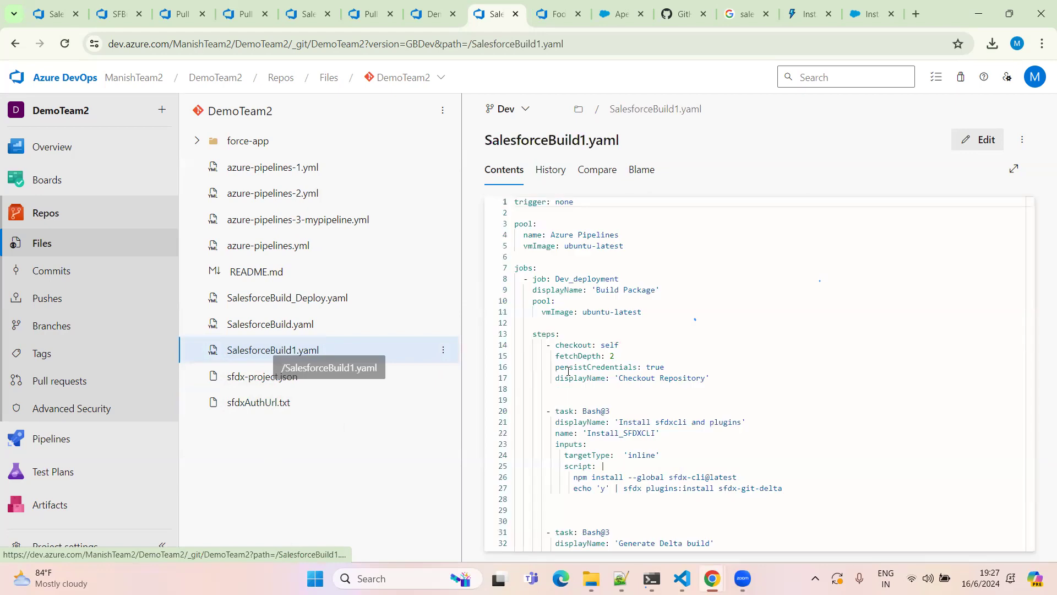
# Step: Copy the complete Authenticate sf org task, lines 45 to 51, from SalesforceBuild1.yaml on the Dev branch
pyautogui.scroll(-3, 790, 438)
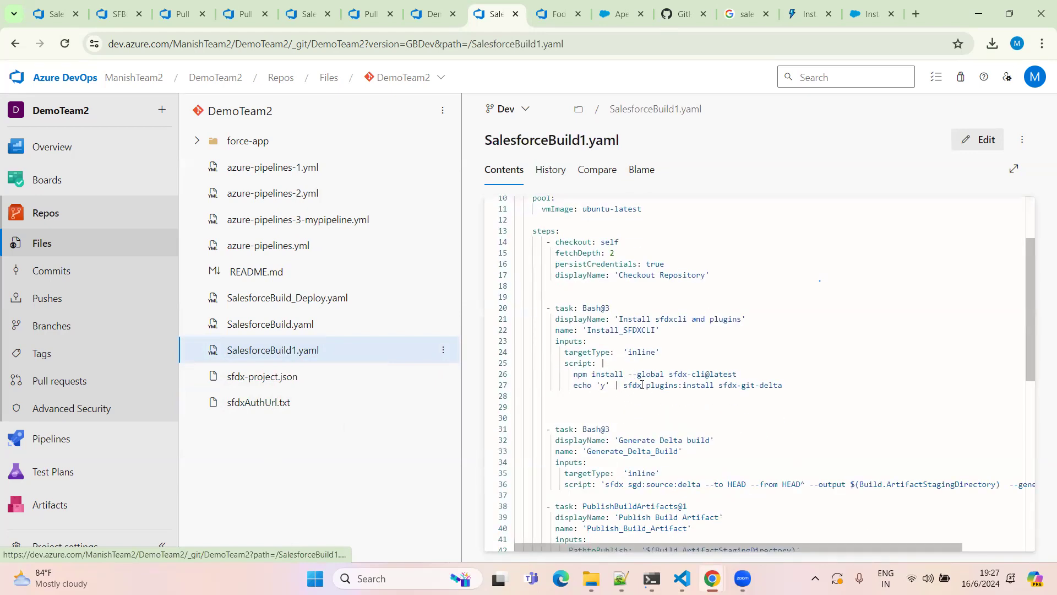
pyautogui.doubleClick(635, 354)
pyautogui.scroll(-4, 728, 427)
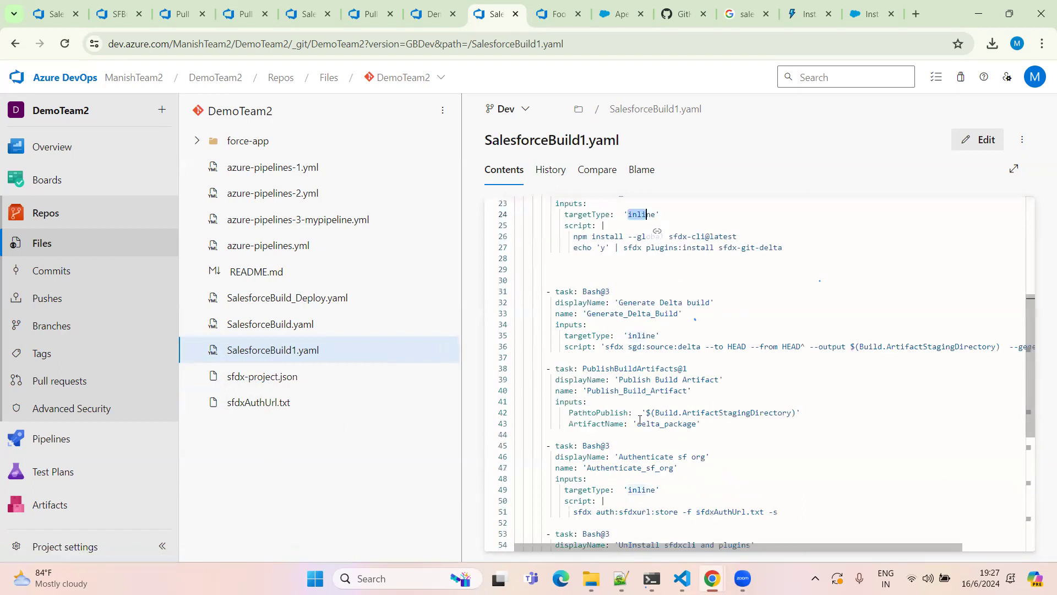
pyautogui.scroll(-3, 639, 420)
pyautogui.moveTo(624, 352); pyautogui.dragTo(692, 356)
pyautogui.moveTo(600, 416); pyautogui.dragTo(723, 411)
pyautogui.click(637, 441)
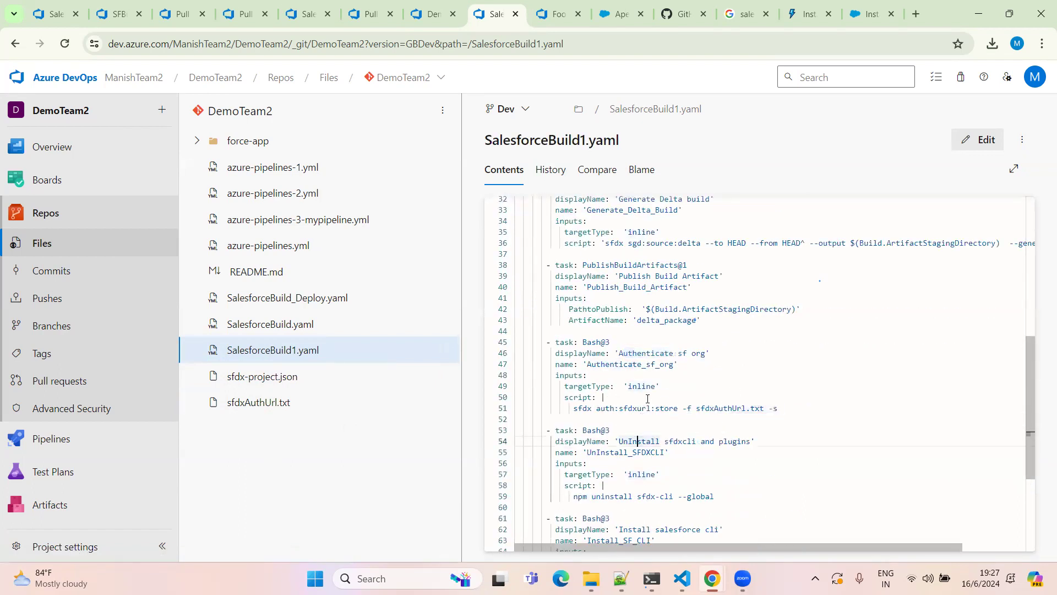
pyautogui.moveTo(778, 408); pyautogui.dragTo(495, 345)
pyautogui.moveTo(778, 408); pyautogui.dragTo(482, 343)
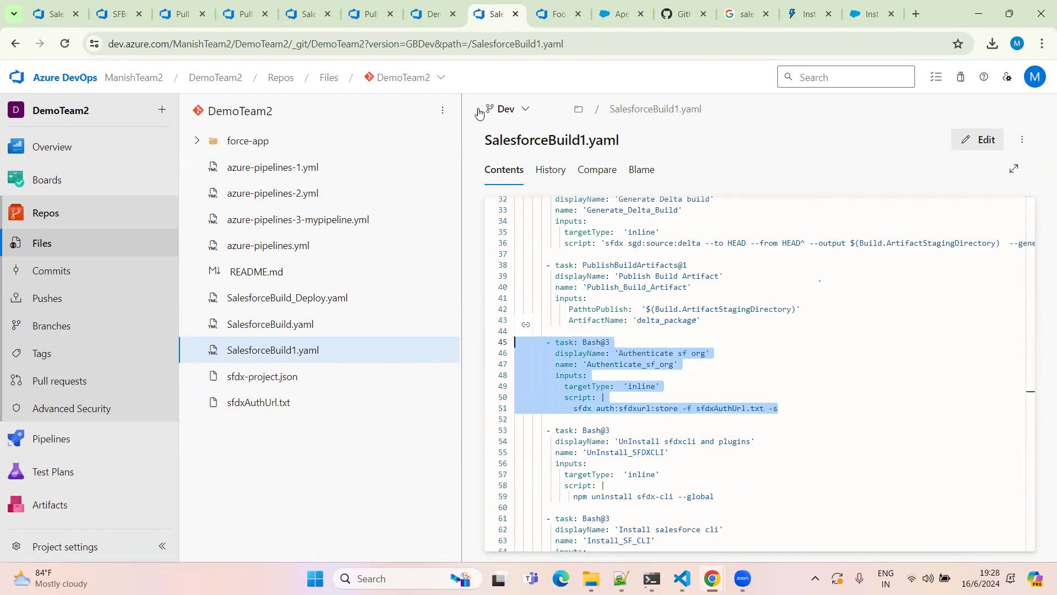
# Step: Open SalesforceBuild1.yaml on the feature/TeamDemo4 branch for editing
pyautogui.click(433, 16)
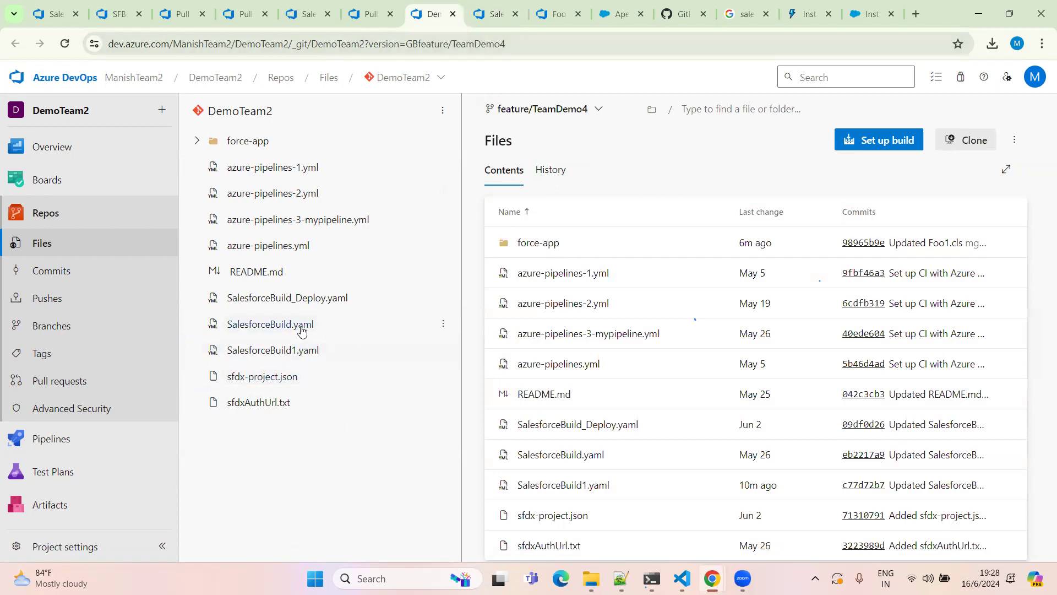
pyautogui.click(286, 351)
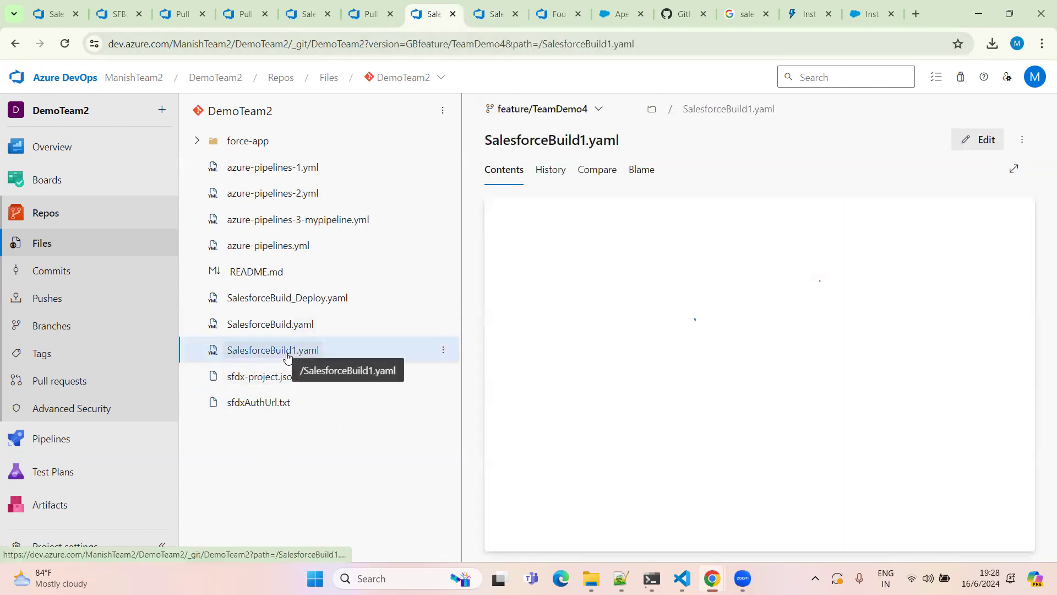
pyautogui.click(977, 139)
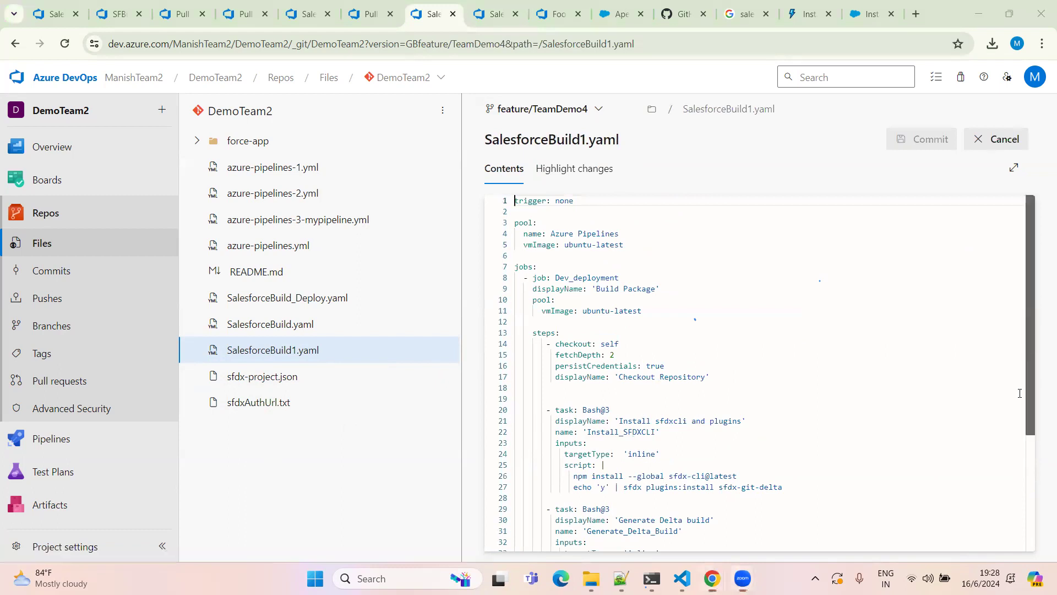
# Step: Paste the Authenticate sf org task after the Publish Build Artifact task, separated by a blank line, and review the pasted script
pyautogui.moveTo(1028, 317); pyautogui.dragTo(1013, 529)
pyautogui.click(724, 464)
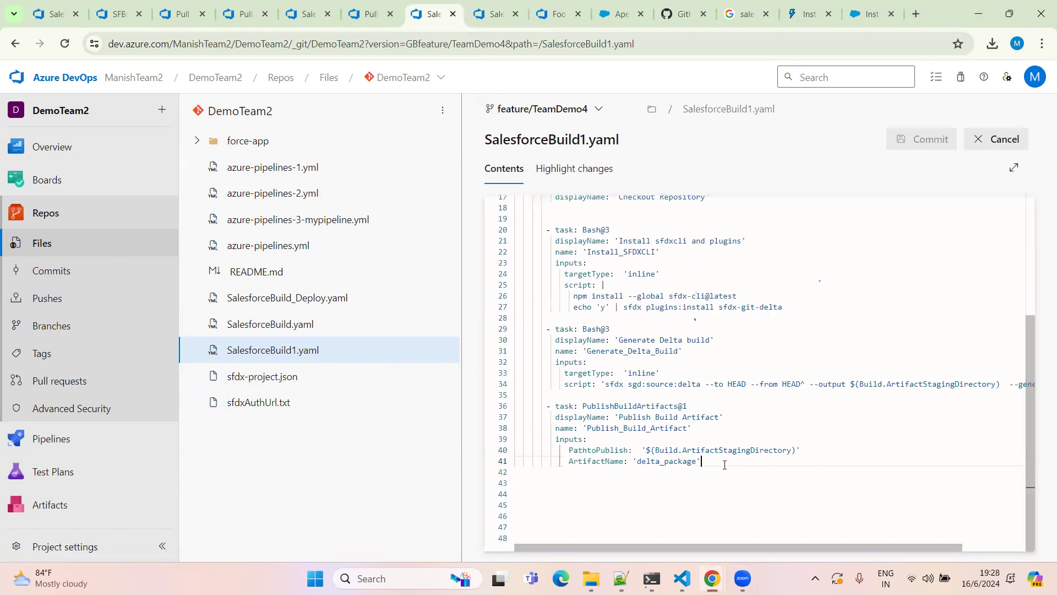
pyautogui.press('Return')
pyautogui.press('Return')
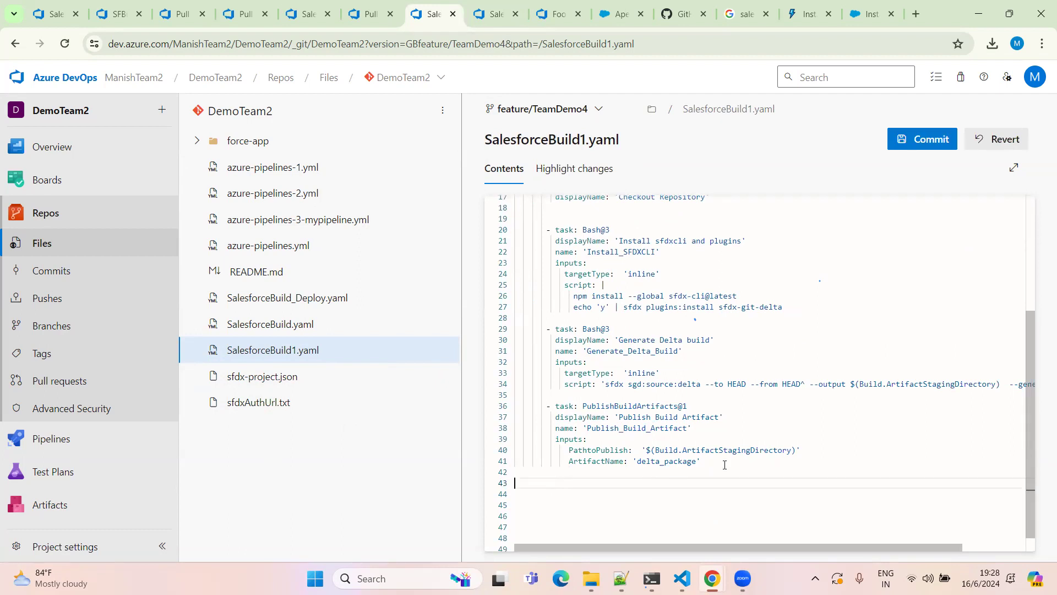
pyautogui.hotkey('ctrl', 'v')
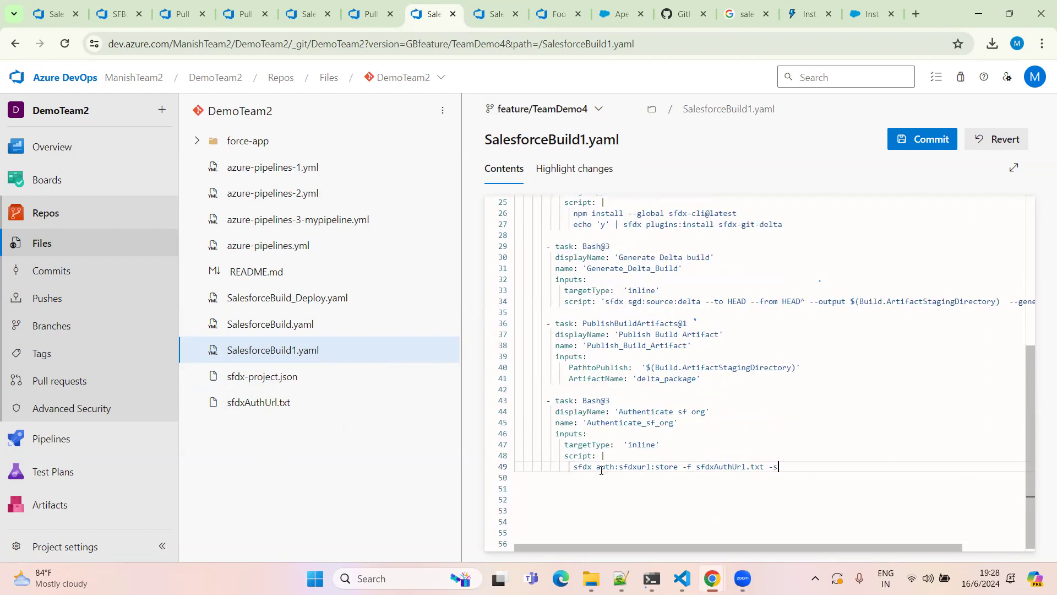
pyautogui.moveTo(669, 468); pyautogui.dragTo(584, 469)
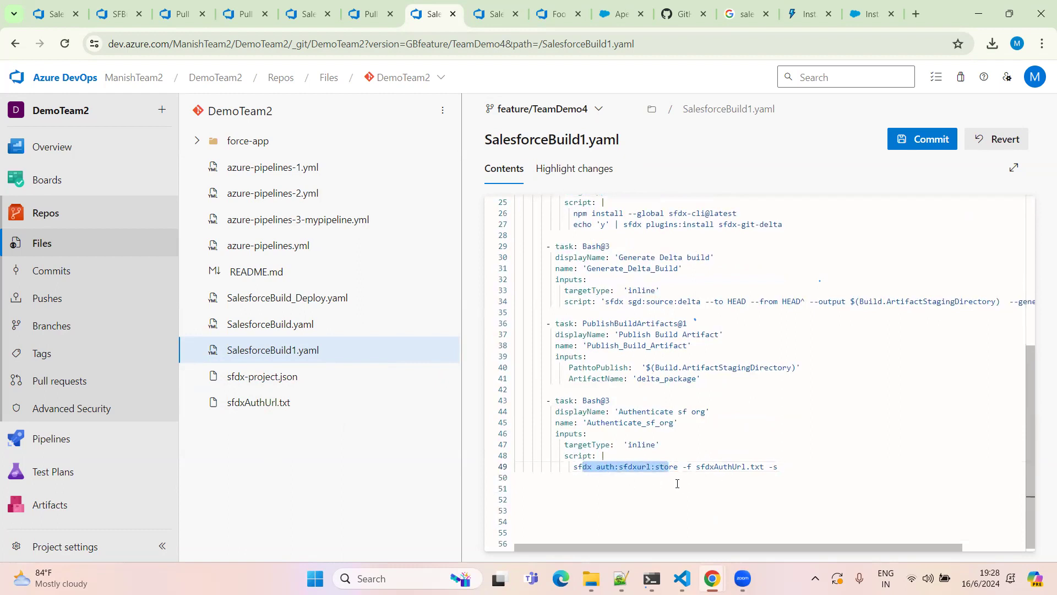
pyautogui.scroll(3, 678, 483)
pyautogui.scroll(-3, 678, 483)
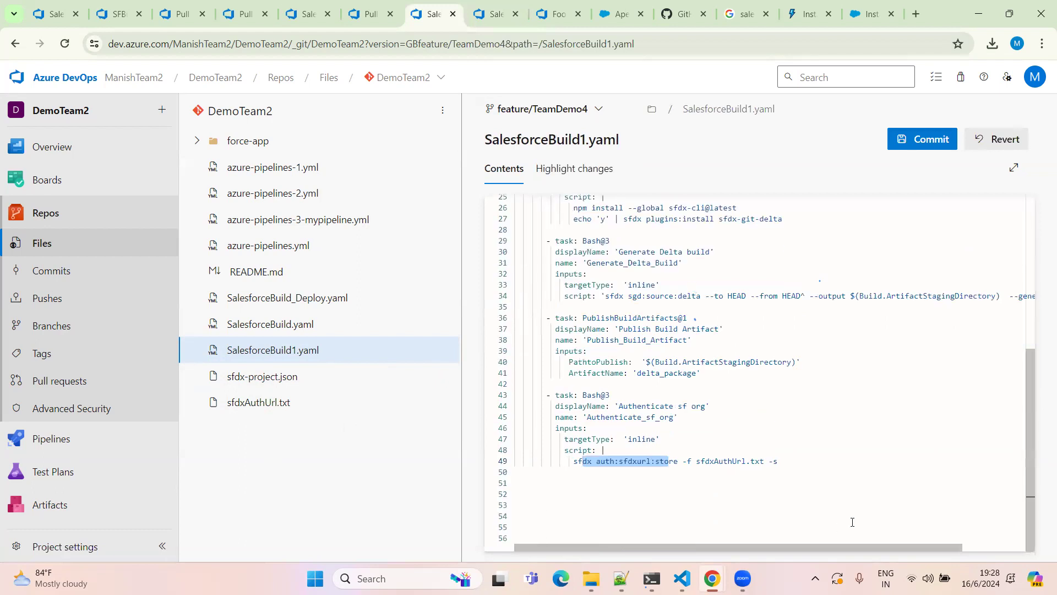
# Step: Compare the Install sfdxcli and plugins script in SalesforceBuild1.yaml with the Salesforce CLI install command noted in Notepad++
pyautogui.scroll(5, 644, 441)
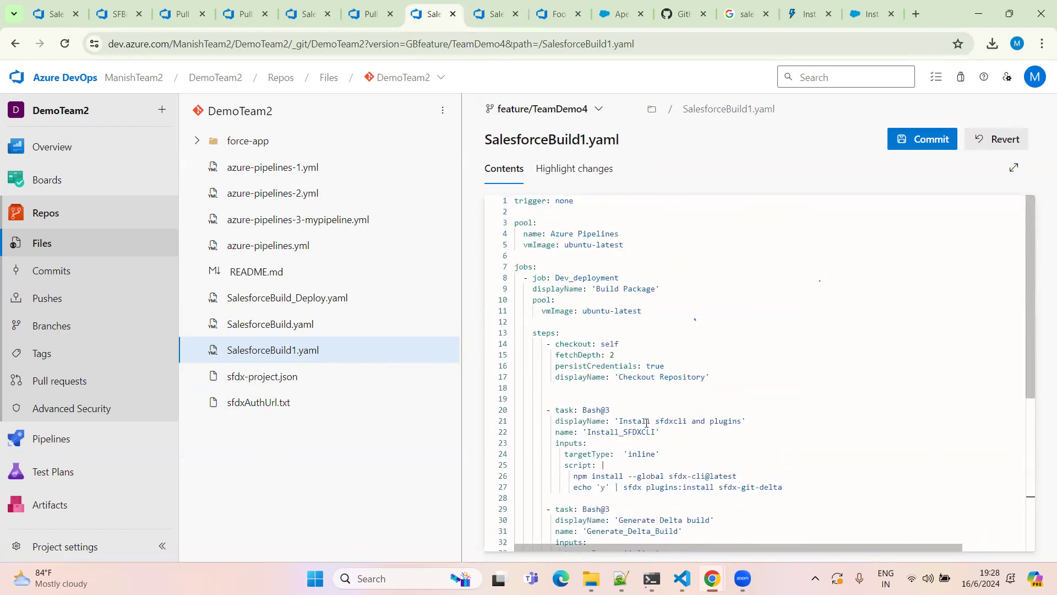
pyautogui.scroll(-2, 622, 440)
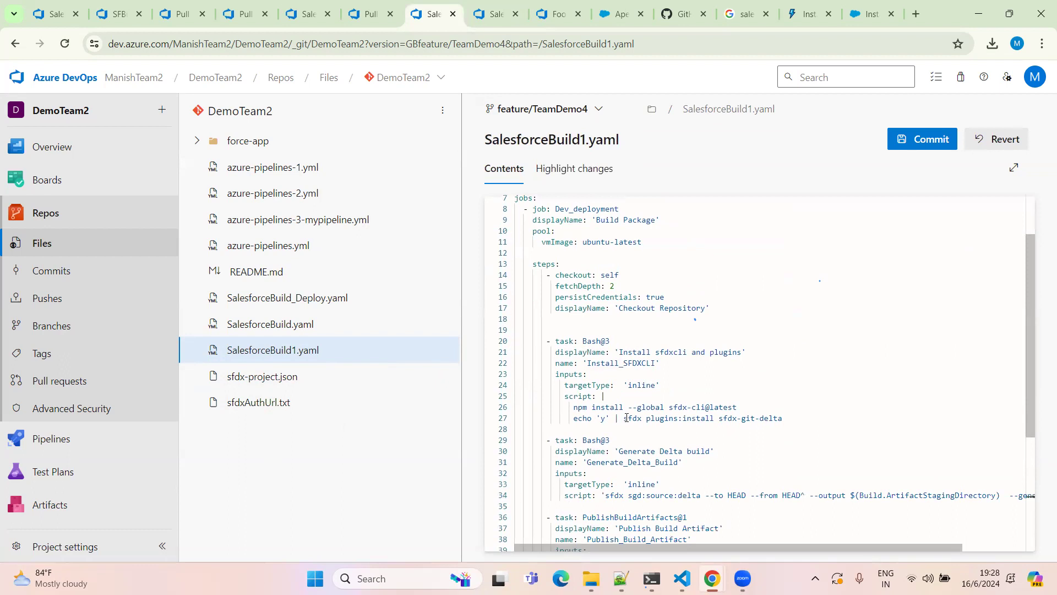
pyautogui.moveTo(626, 418); pyautogui.dragTo(781, 419)
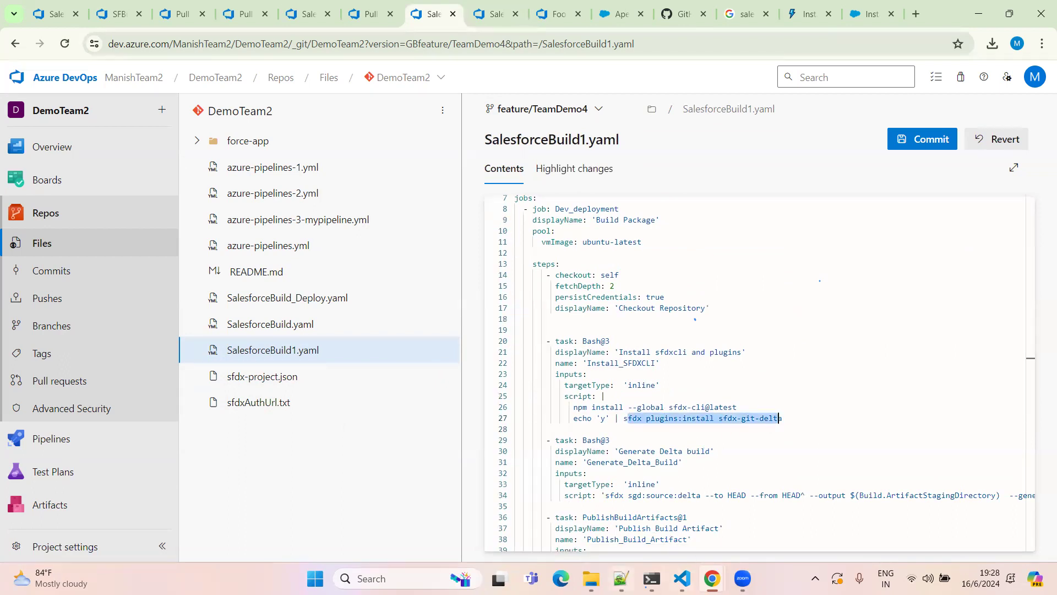
pyautogui.hotkey('alt', 'Tab')
pyautogui.moveTo(240, 70); pyautogui.dragTo(15, 61)
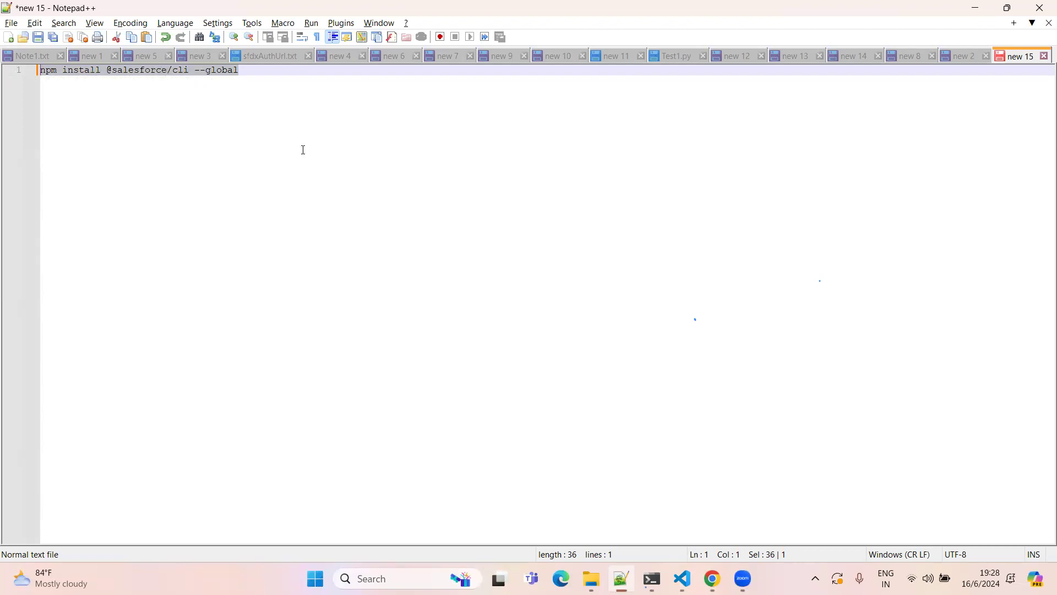
pyautogui.hotkey('alt', 'Tab')
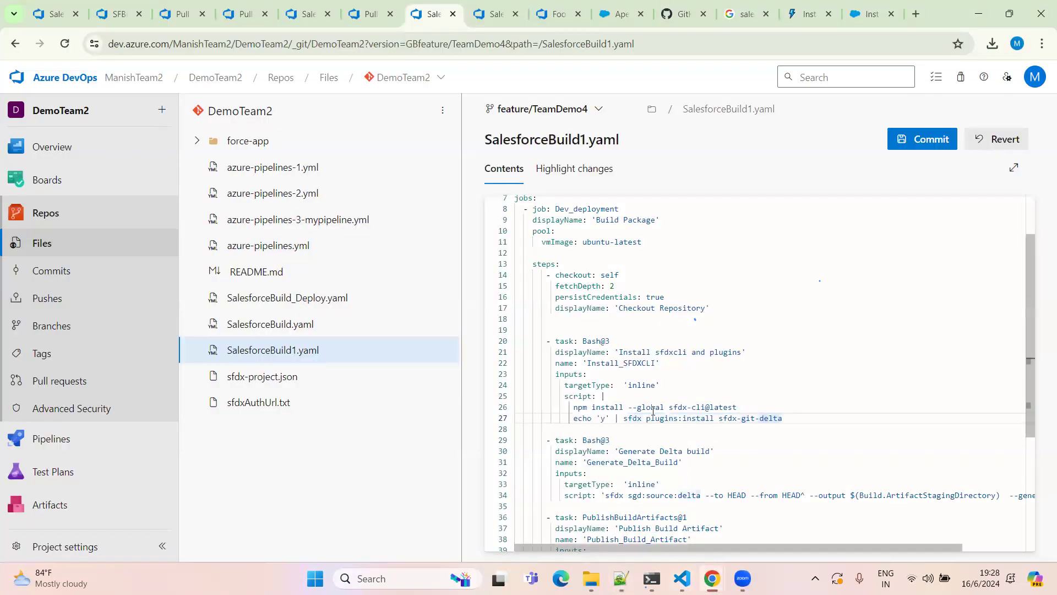
pyautogui.moveTo(670, 407); pyautogui.dragTo(709, 407)
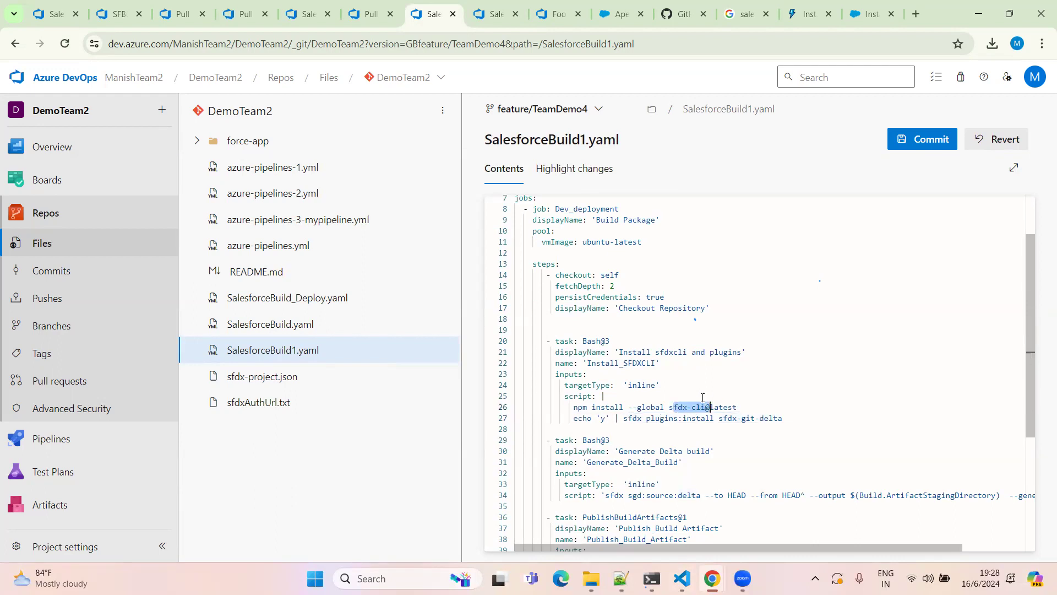
pyautogui.hotkey('alt', 'Tab')
pyautogui.hotkey('alt', 'Tab')
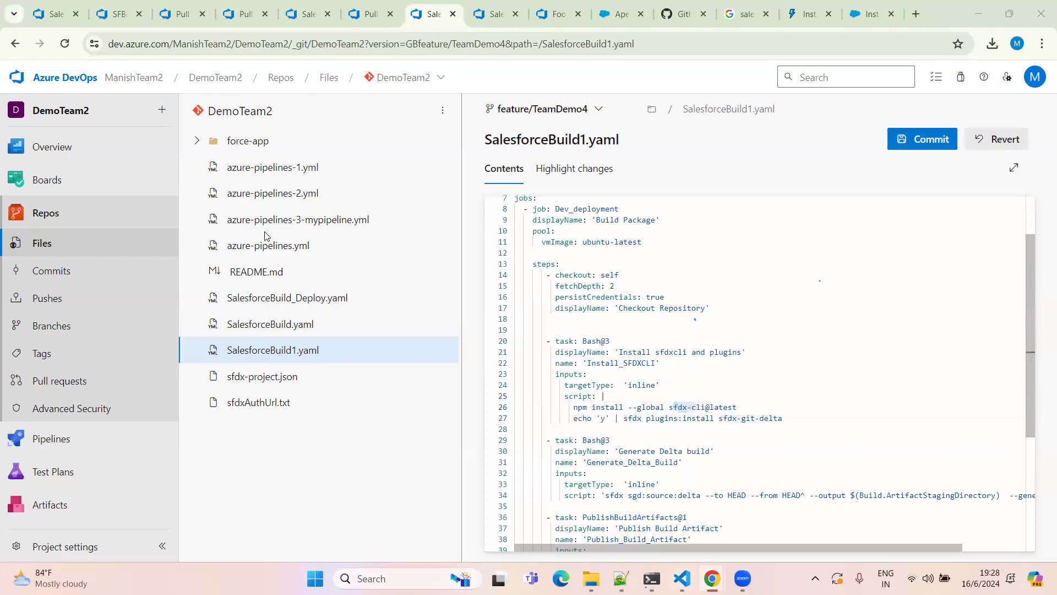
pyautogui.hotkey('alt', 'Tab')
pyautogui.moveTo(242, 70); pyautogui.dragTo(3, 74)
pyautogui.hotkey('ctrl', 'c')
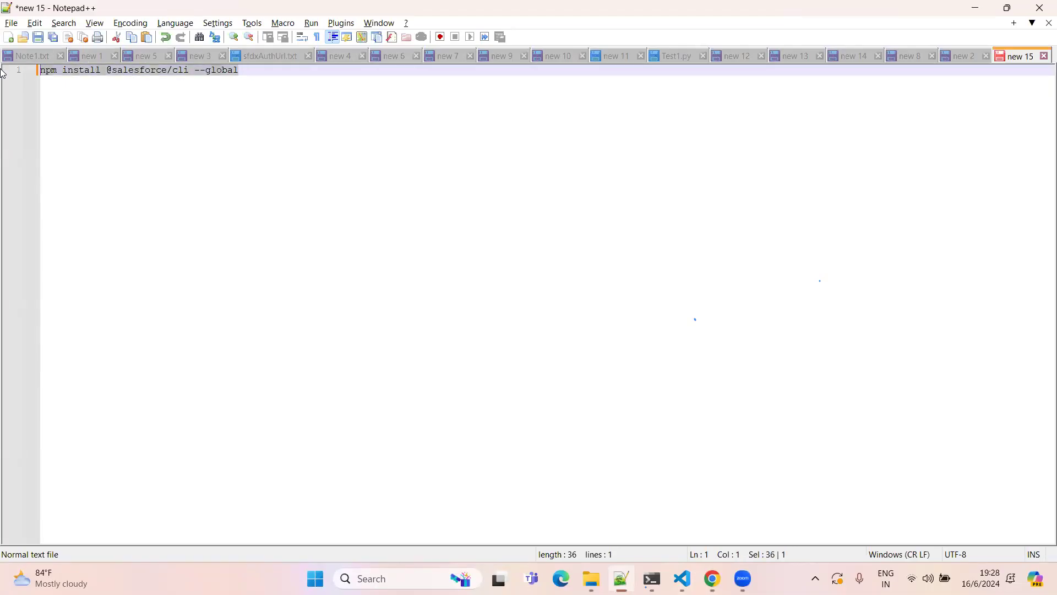
pyautogui.press('Tab')
pyautogui.hotkey('alt', 'Tab')
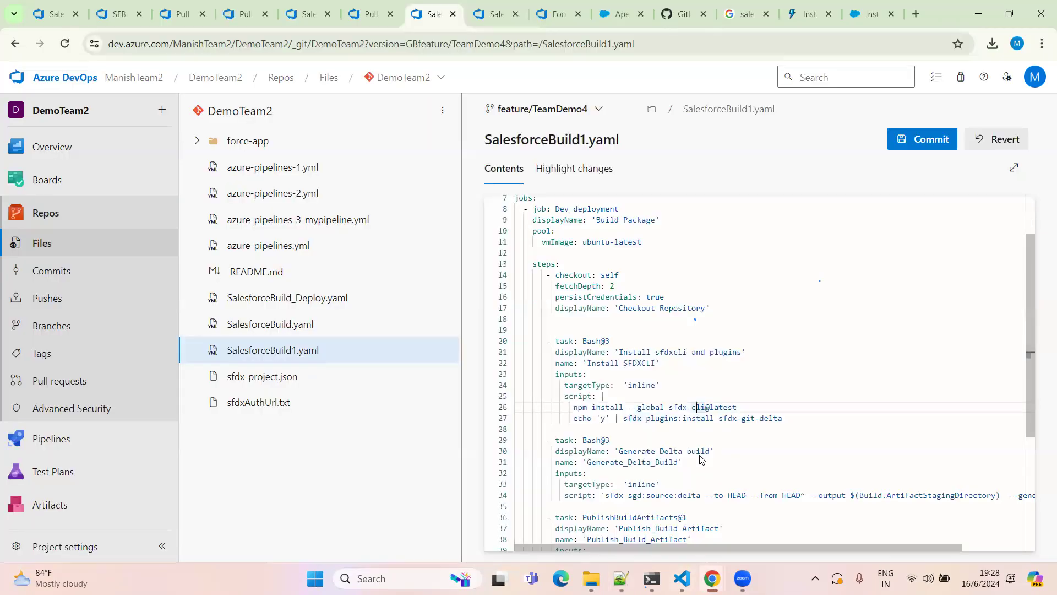
pyautogui.moveTo(737, 407); pyautogui.dragTo(574, 408)
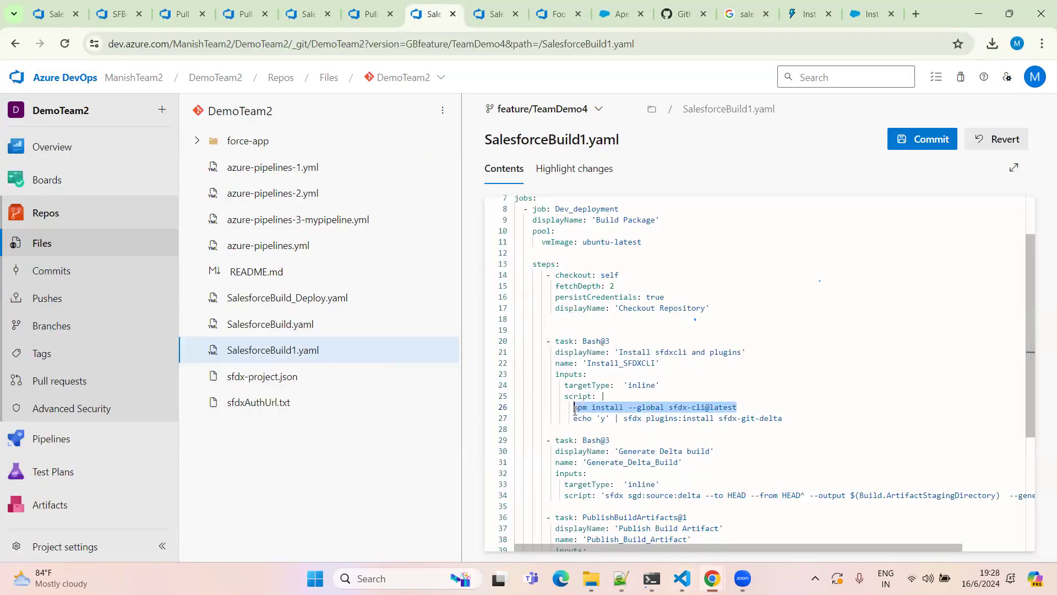
pyautogui.hotkey('ctrl', 'v')
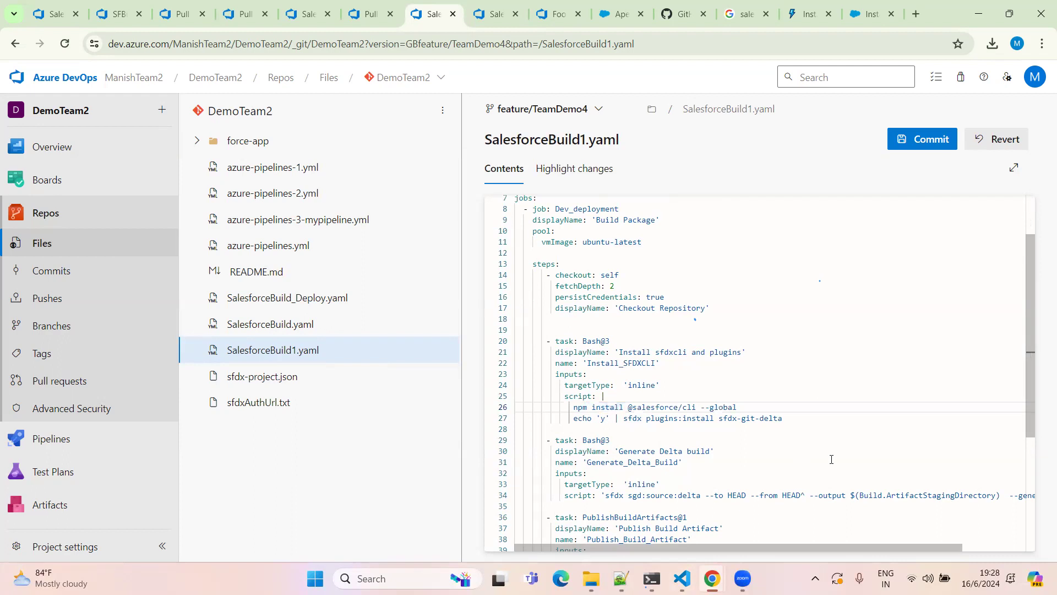
pyautogui.write('-g')
# Step: Review the pipeline tasks and commit SalesforceBuild1.yaml to feature/TeamDemo4 with the comment "Updated SalesforceBuild1.yaml"
pyautogui.scroll(-4, 641, 421)
pyautogui.moveTo(776, 460); pyautogui.dragTo(514, 307)
pyautogui.scroll(4, 936, 198)
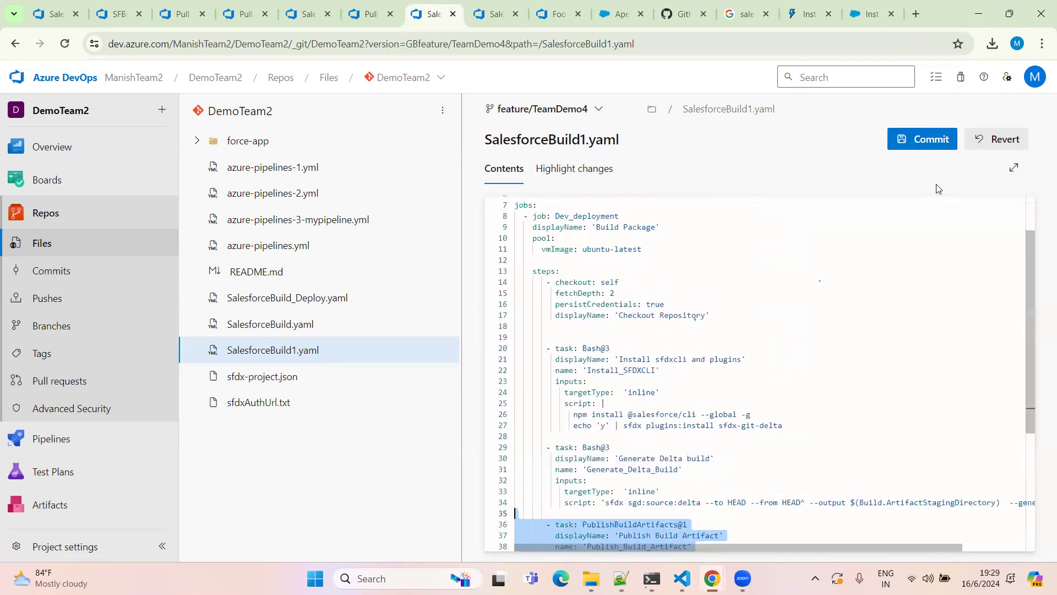
pyautogui.click(922, 141)
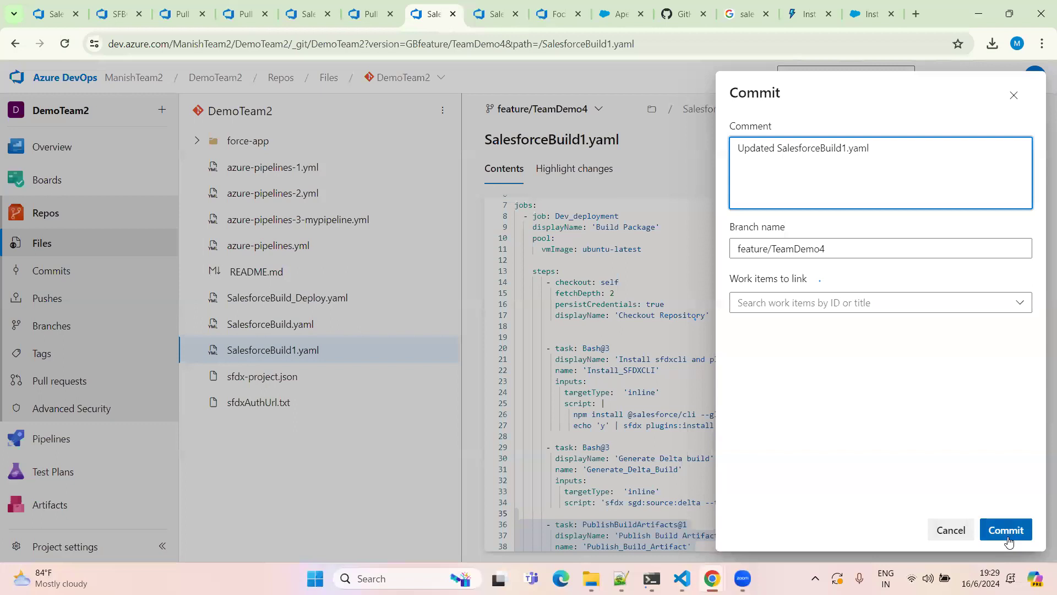
pyautogui.click(1008, 541)
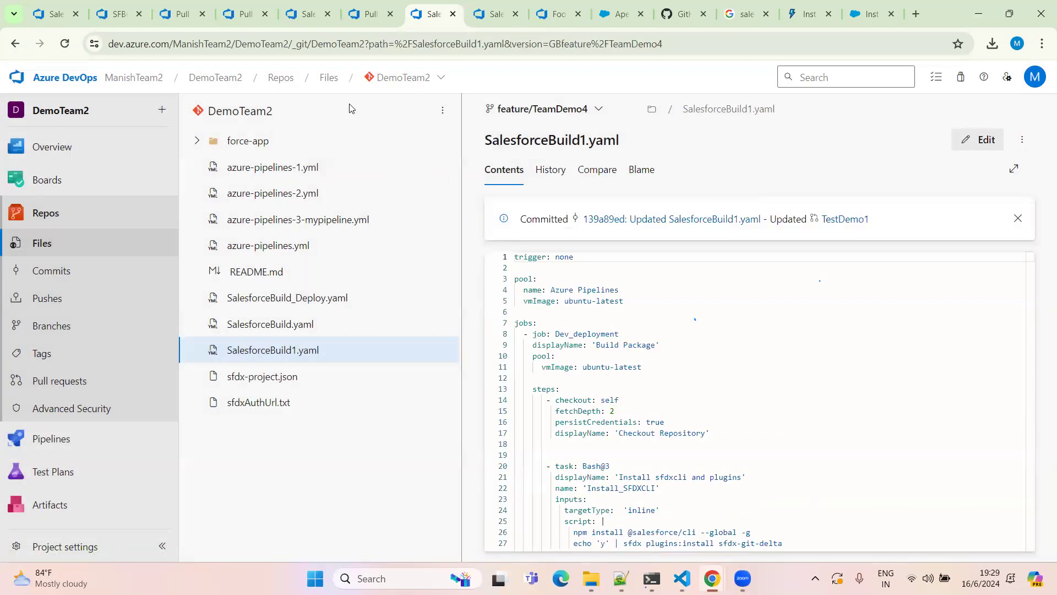
# Step: From the TestDemo1 pull request's checks, open the SFBuildValidate_Deploy build in a separate tab and show its Build Package job
pyautogui.hotkey('ctrl', 'shift', 'Tab')
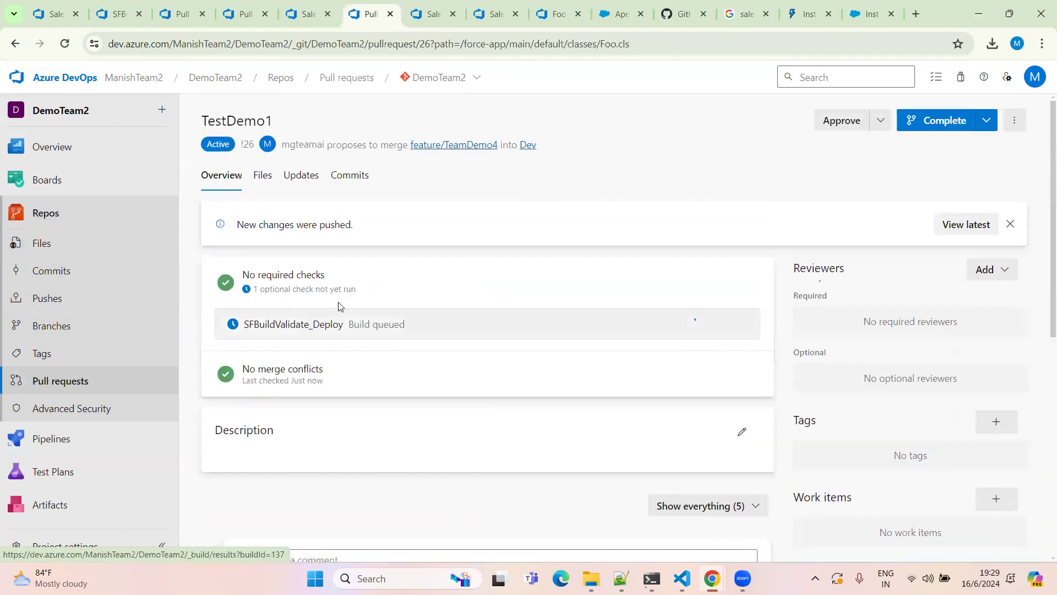
pyautogui.scroll(-5, 338, 307)
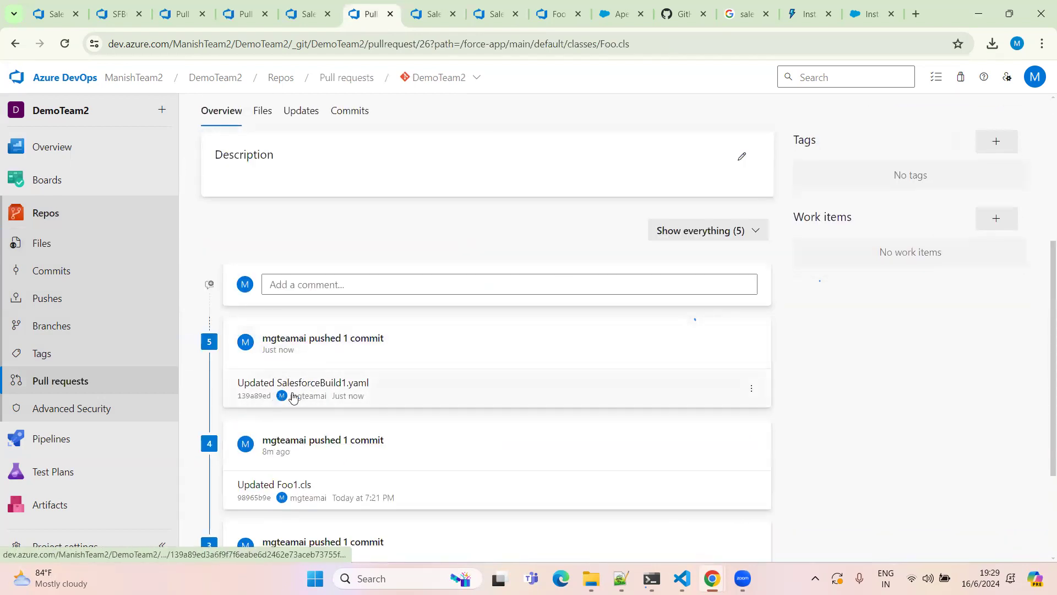
pyautogui.scroll(1, 297, 419)
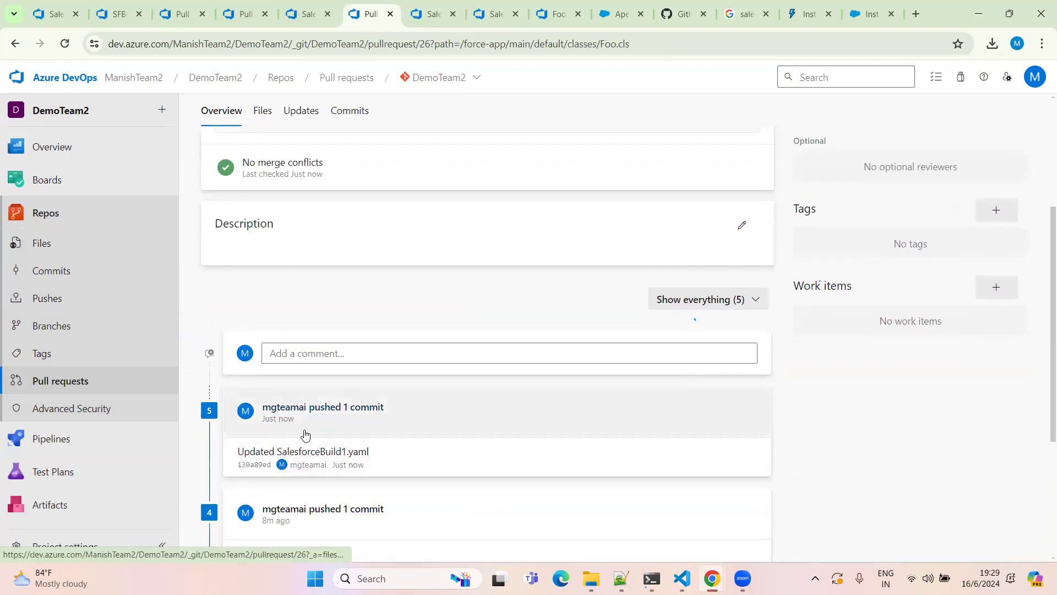
pyautogui.scroll(3, 305, 435)
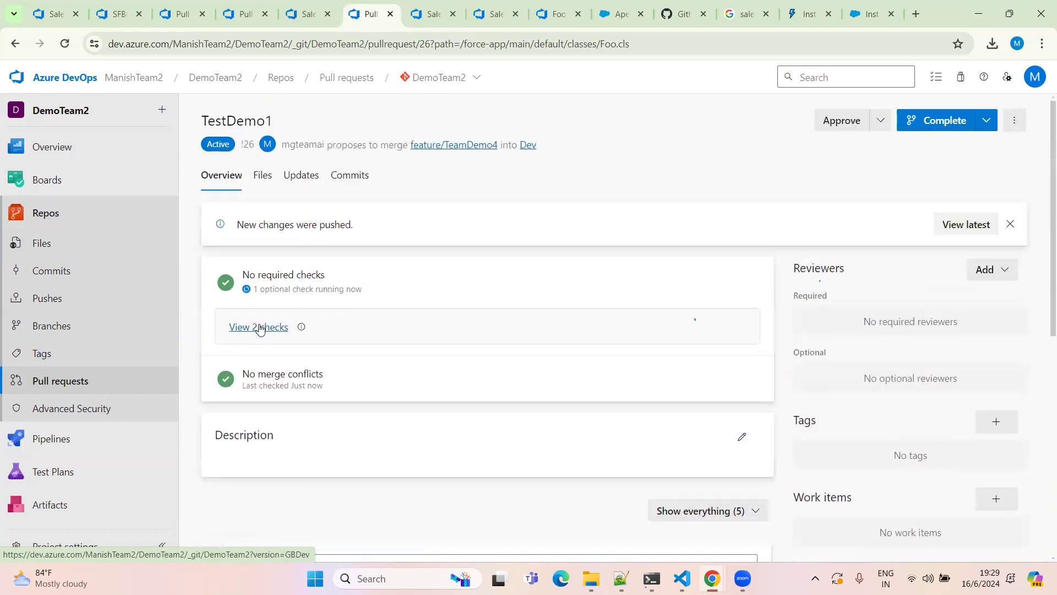
pyautogui.click(260, 329)
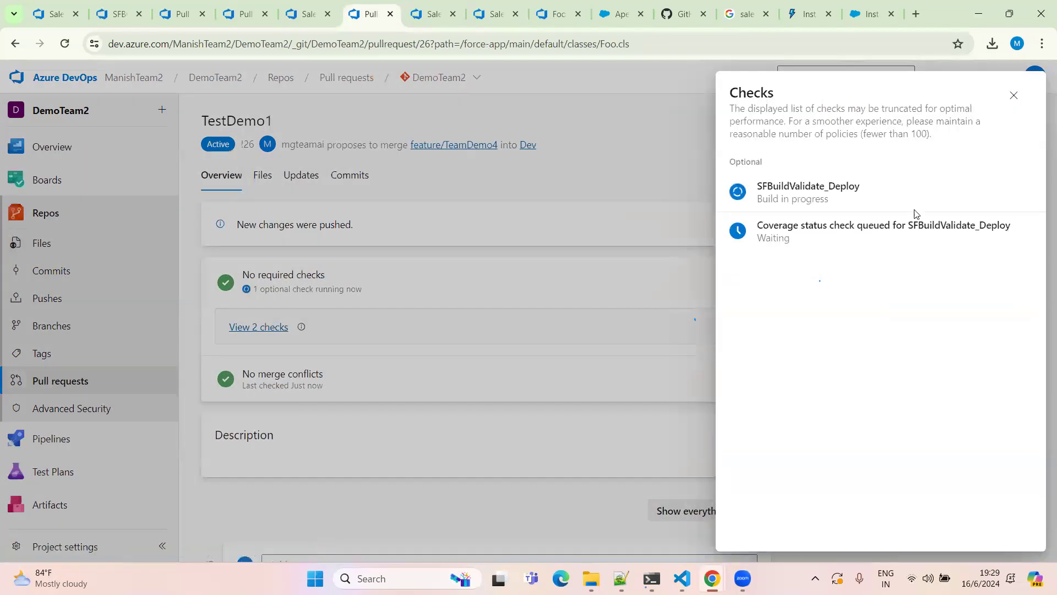
pyautogui.keyDown('ctrl'); pyautogui.click(795, 199); pyautogui.keyUp('ctrl')
pyautogui.moveTo(519, 15); pyautogui.dragTo(424, 15)
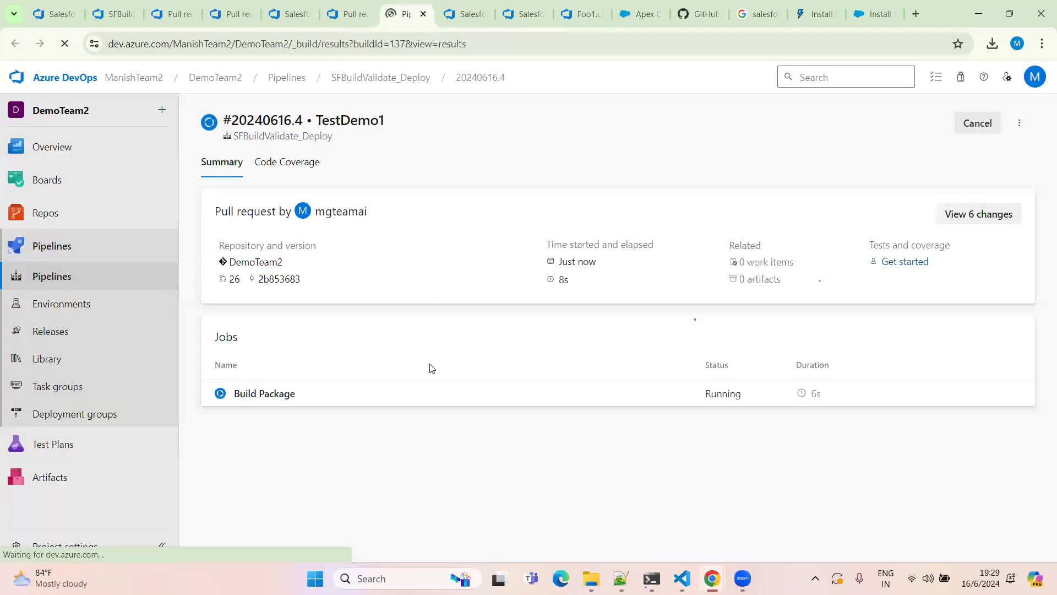
pyautogui.click(297, 398)
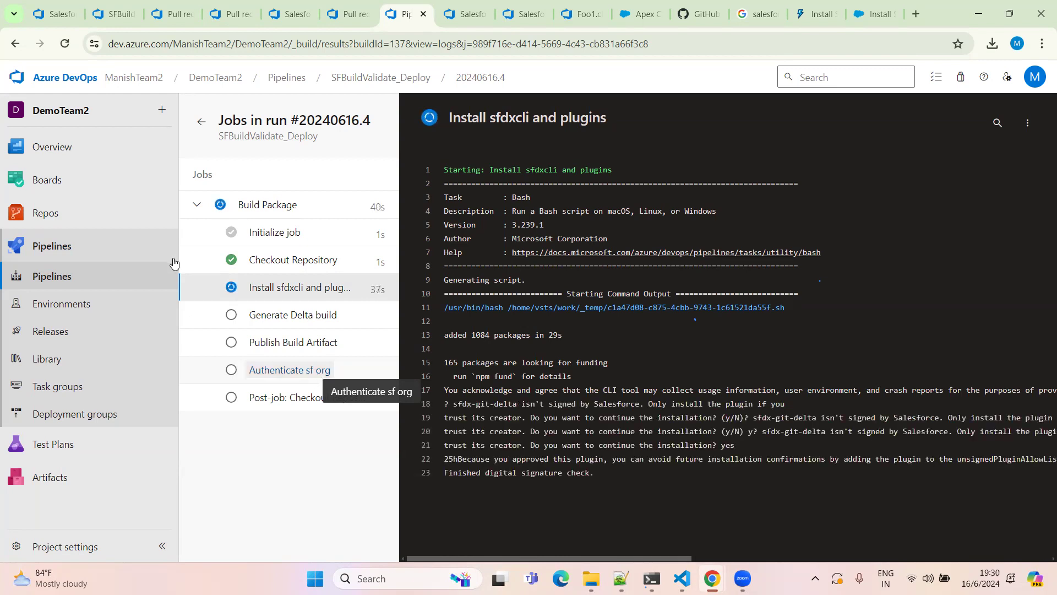
# Step: View the Generate Delta build and Install sfdxcli and plugins logs of the current run
pyautogui.click(300, 316)
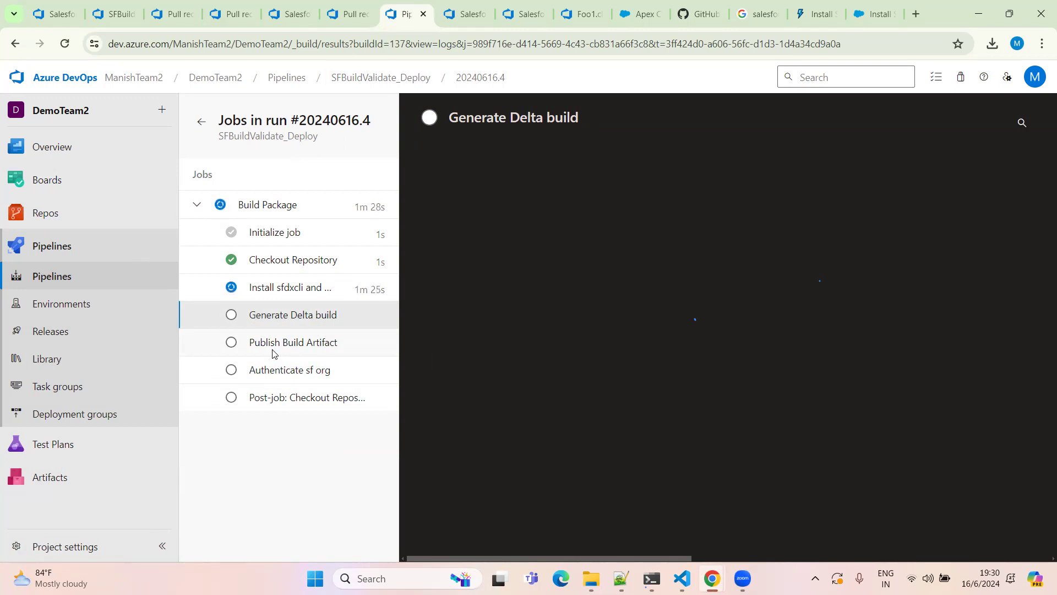
pyautogui.click(282, 291)
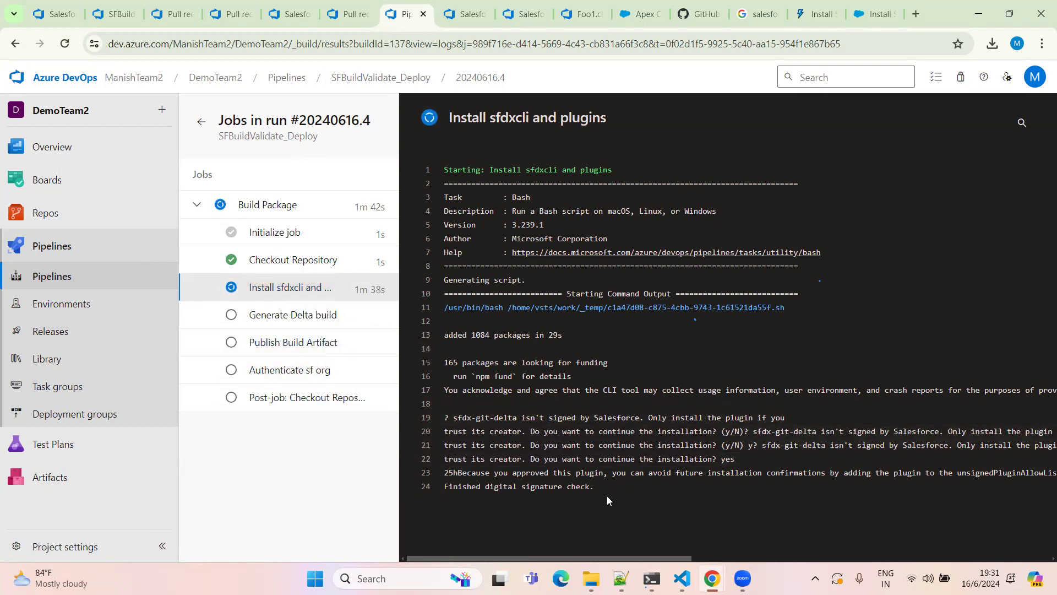
pyautogui.moveTo(602, 491); pyautogui.dragTo(435, 344)
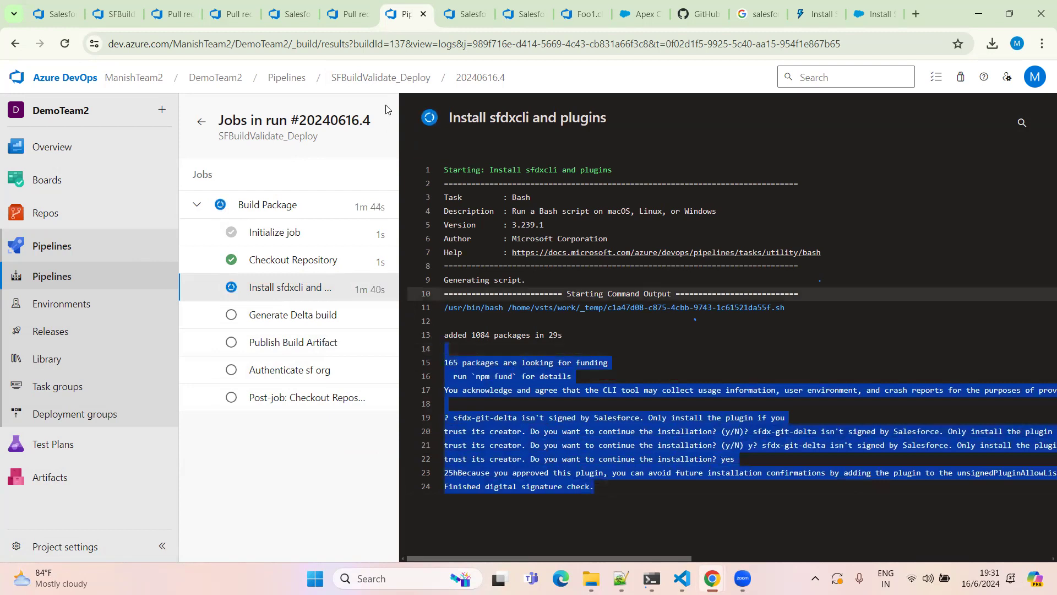
# Step: Open the Install sfdxcli and plugins log of run #20240616.3 for comparison, and return to the current run's log
pyautogui.click(385, 77)
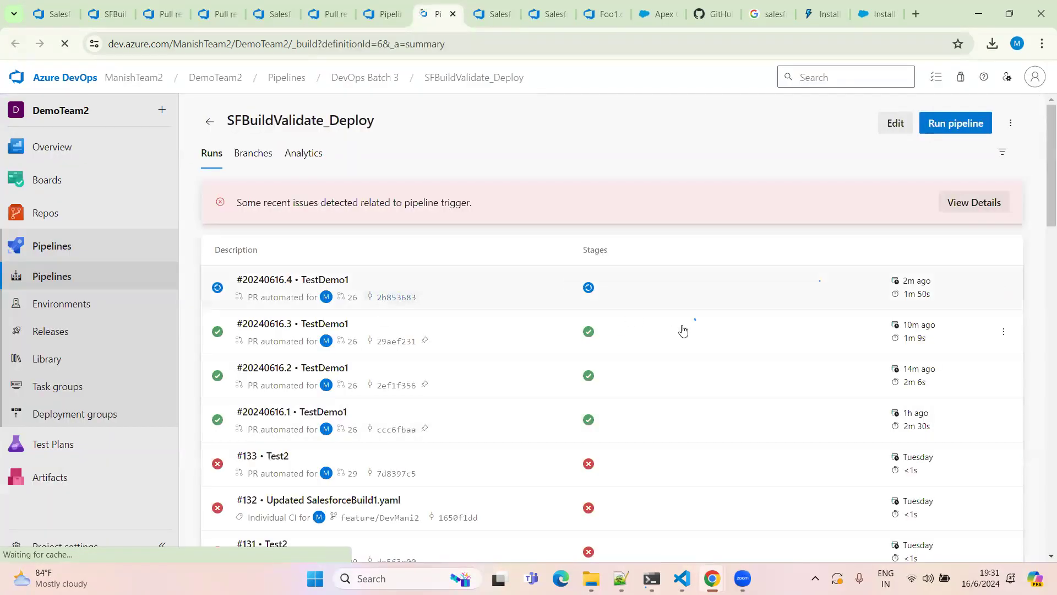
pyautogui.click(684, 331)
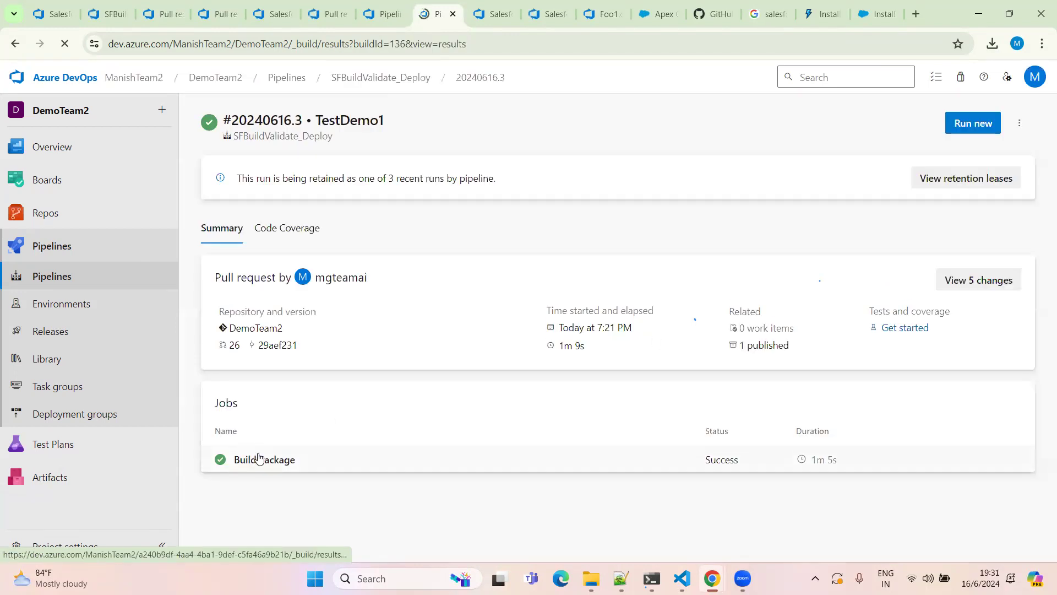
pyautogui.click(257, 455)
pyautogui.click(317, 288)
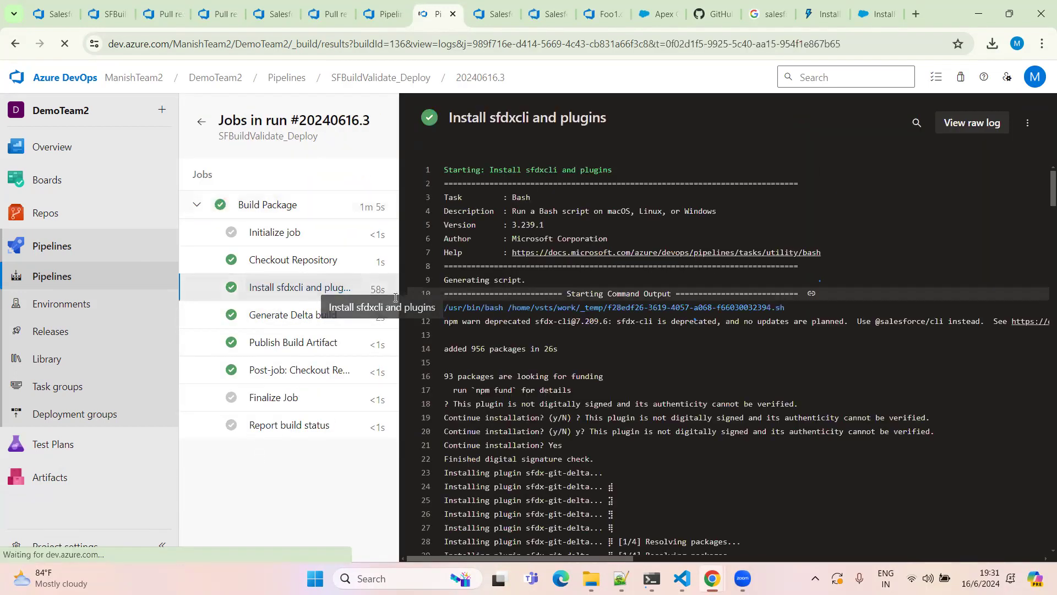
pyautogui.hotkey('ctrl', 'pageup')
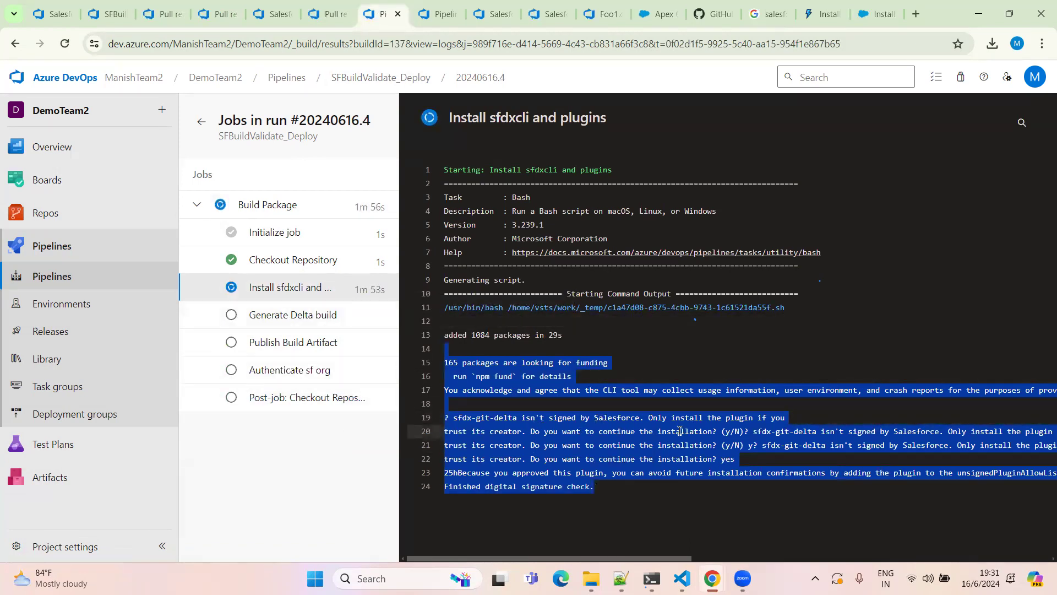
# Step: Examine the sfdx-git-delta confirmation prompts and signature check messages in the current run's Install sfdxcli and plugins log
pyautogui.click(599, 487)
pyautogui.moveTo(599, 486); pyautogui.dragTo(785, 446)
pyautogui.click(549, 418)
pyautogui.moveTo(768, 431); pyautogui.dragTo(266, 435)
pyautogui.click(762, 448)
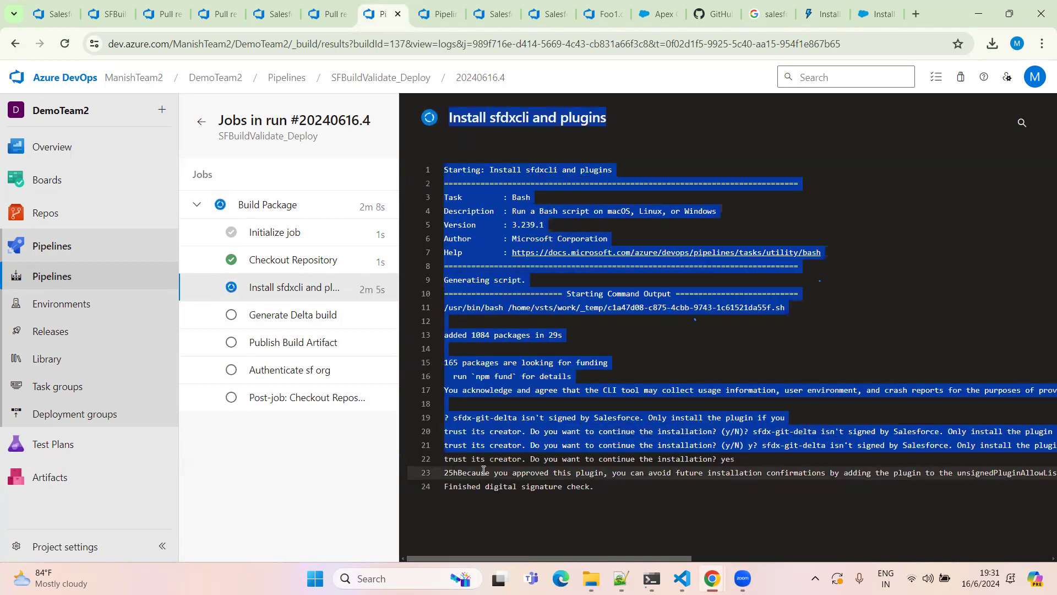
pyautogui.click(452, 454)
pyautogui.moveTo(439, 454); pyautogui.dragTo(592, 455)
pyautogui.click(719, 456)
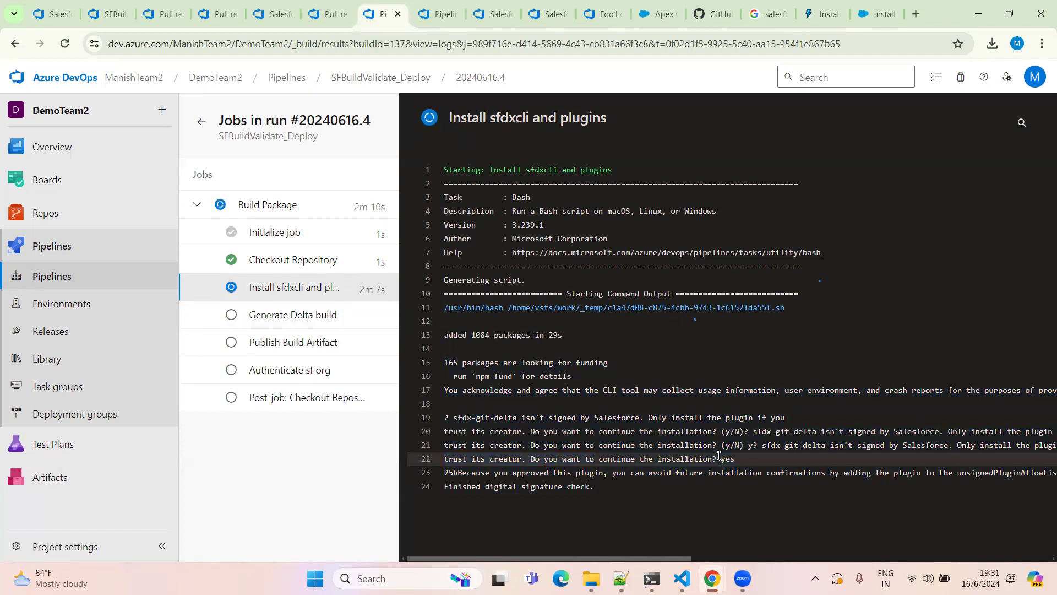
pyautogui.moveTo(444, 472); pyautogui.dragTo(706, 478)
pyautogui.click(686, 441)
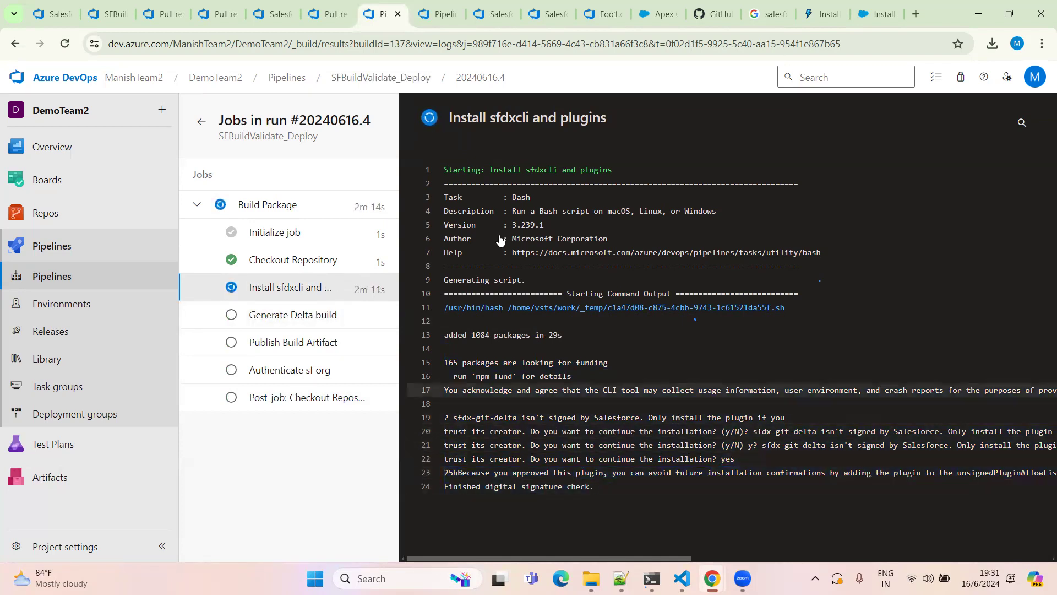
# Step: Check the Generate Delta build and Publish Build Artifact tasks for progress, and return to the Install sfdxcli and plugins log
pyautogui.click(298, 314)
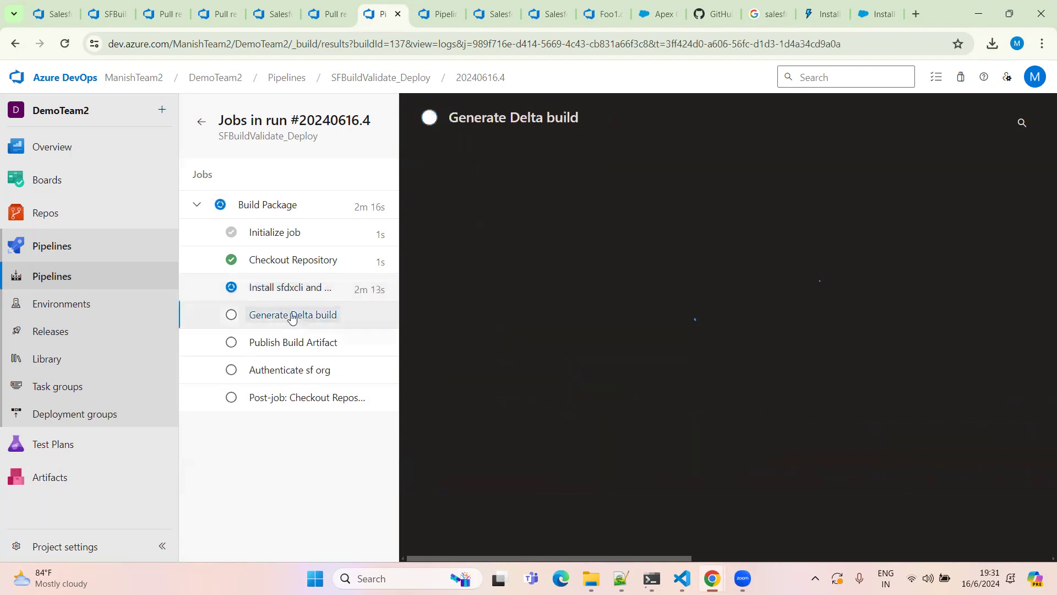
pyautogui.click(300, 312)
pyautogui.click(292, 341)
pyautogui.click(295, 314)
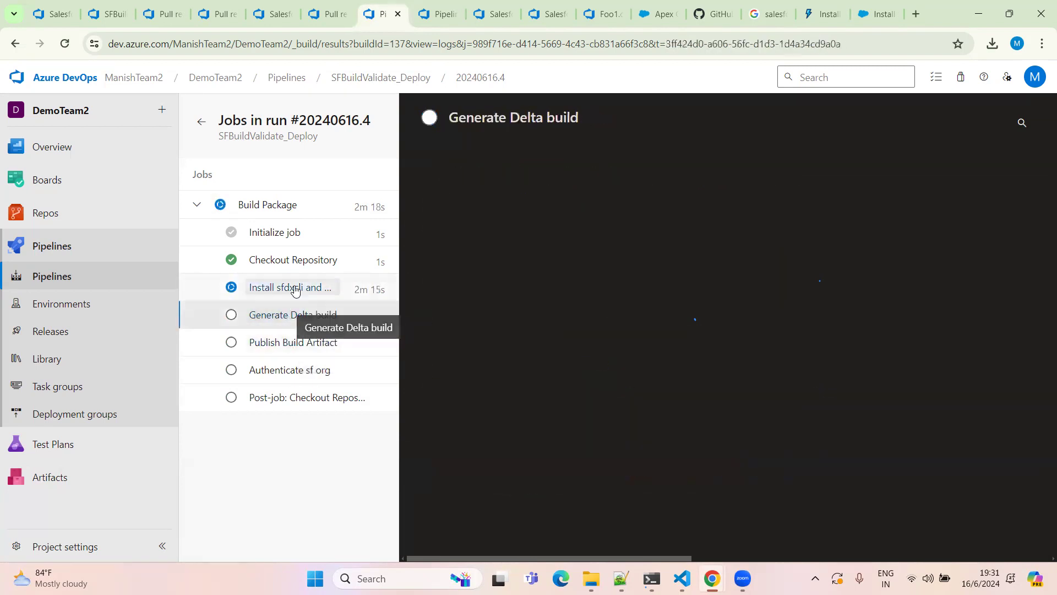
pyautogui.click(289, 286)
# Step: Look at the TestDemo1 pull request's checks, and switch to the Apex Classes page in Salesforce Setup
pyautogui.click(322, 12)
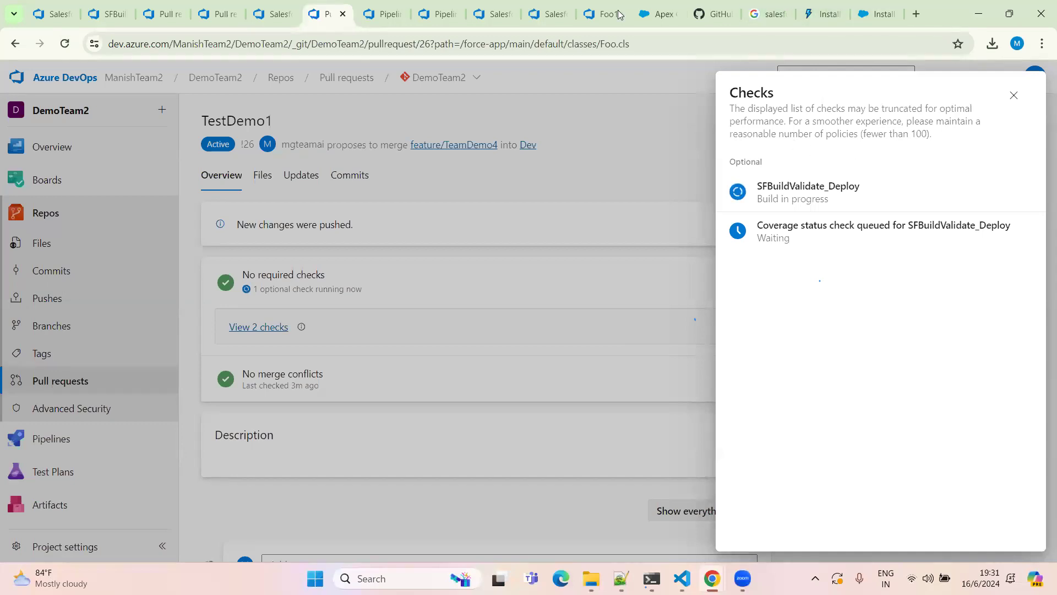
pyautogui.click(657, 17)
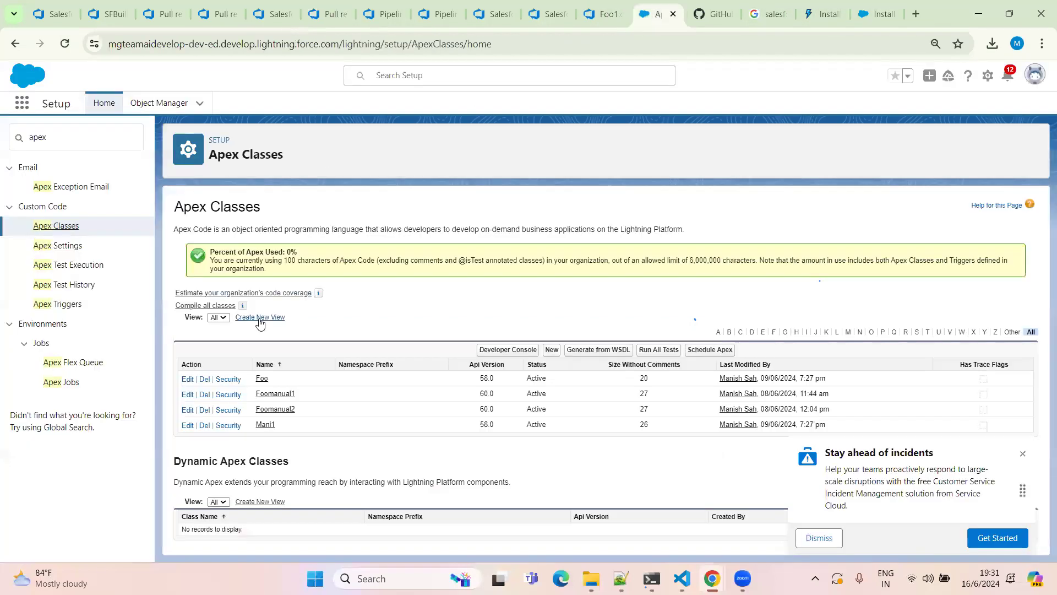
# Step: Search Salesforce Setup for "user" and open the Users page
pyautogui.click(61, 138)
pyautogui.moveTo(61, 138); pyautogui.dragTo(16, 140)
pyautogui.press('BackSpace')
pyautogui.write('user')
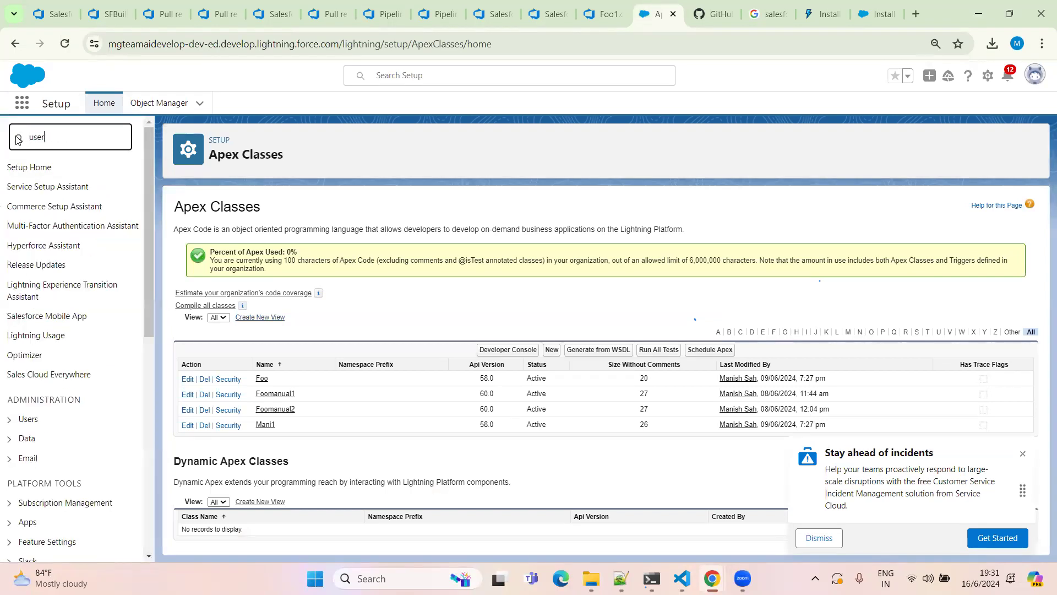
pyautogui.click(37, 324)
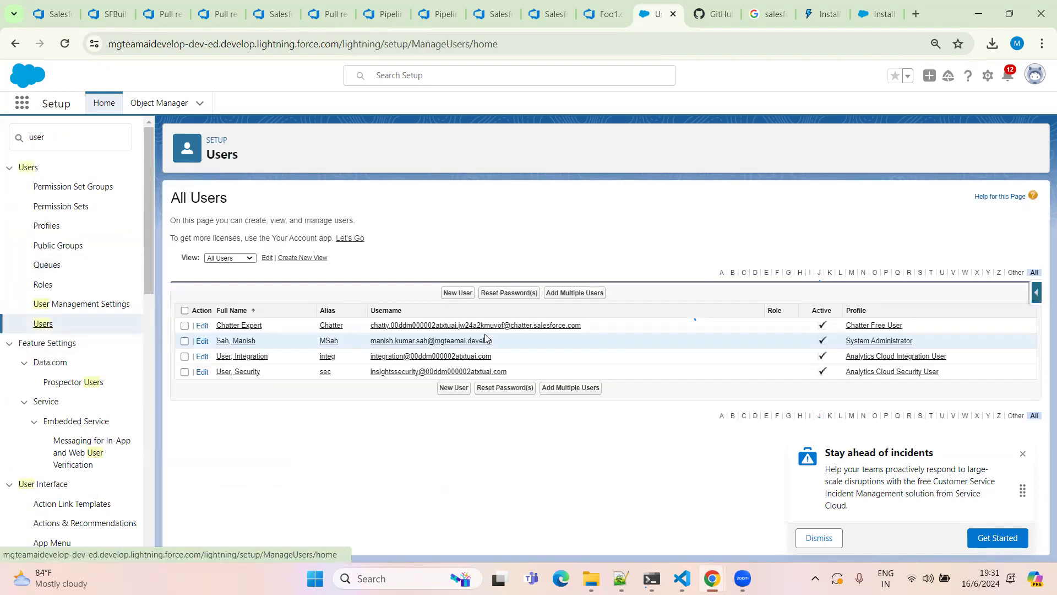
# Step: Review the Login History of the System Administrator user, and return to the All Users list
pyautogui.click(404, 342)
pyautogui.scroll(-15, 255, 369)
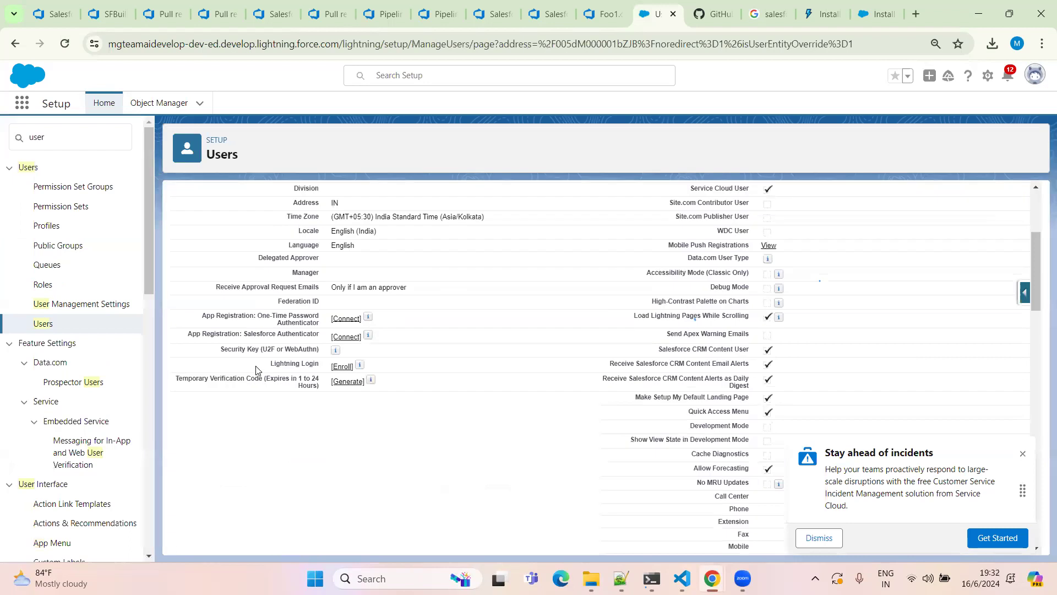
pyautogui.scroll(-2, 254, 370)
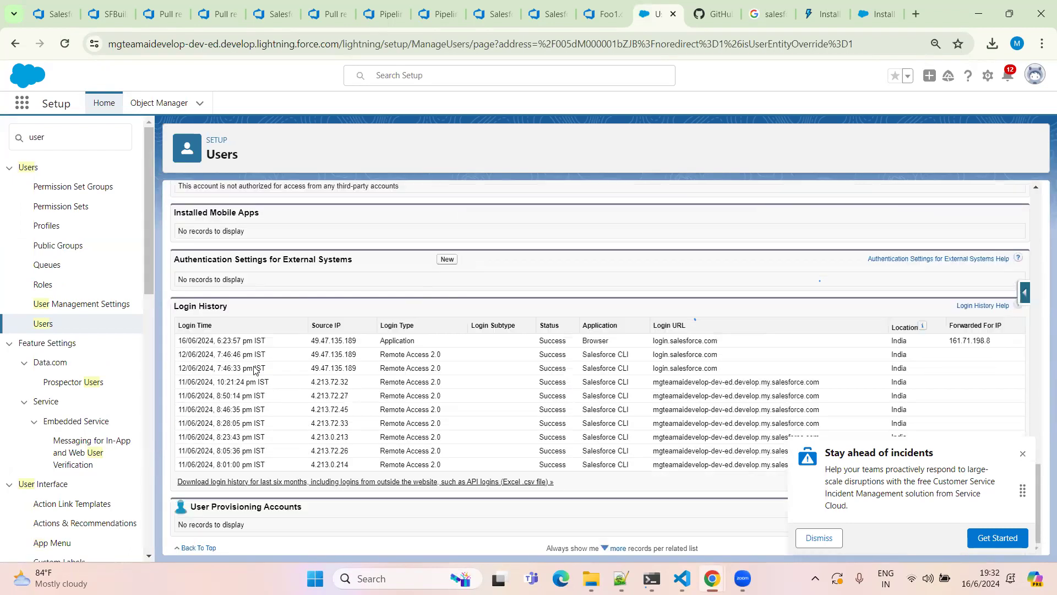
pyautogui.click(16, 44)
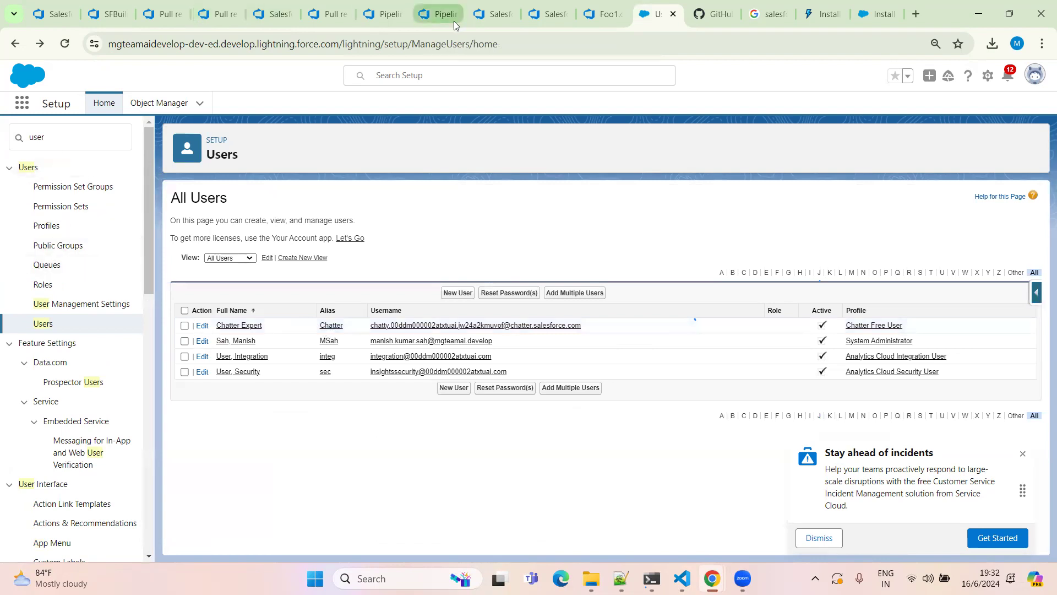
# Step: Examine the Generate Delta build, Publish Build Artifact and Authenticate sf org logs of run #20240616.4, including the authorized username and org ID
pyautogui.click(384, 14)
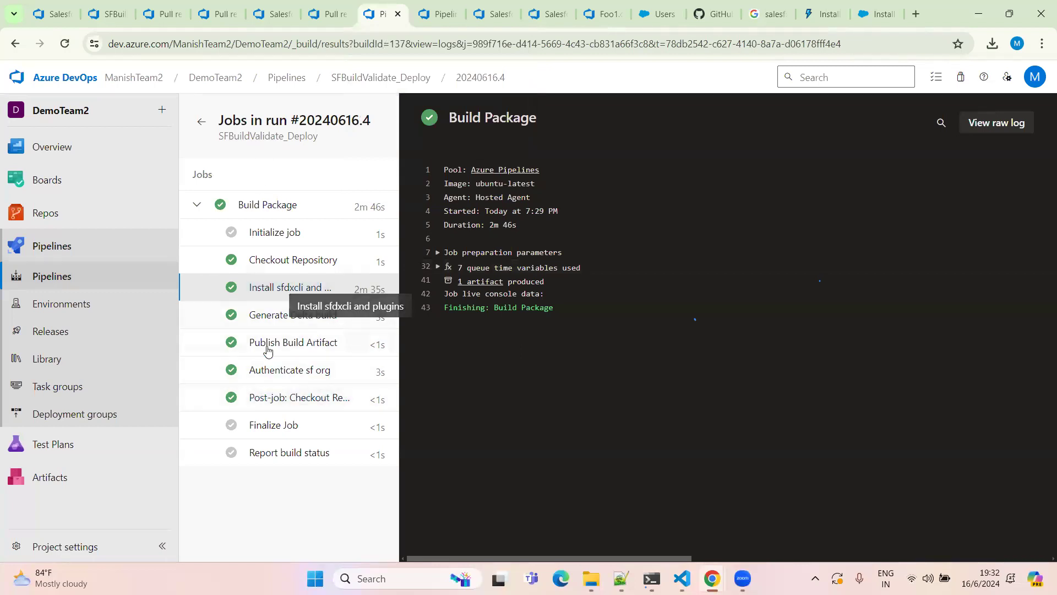
pyautogui.click(285, 316)
pyautogui.click(287, 345)
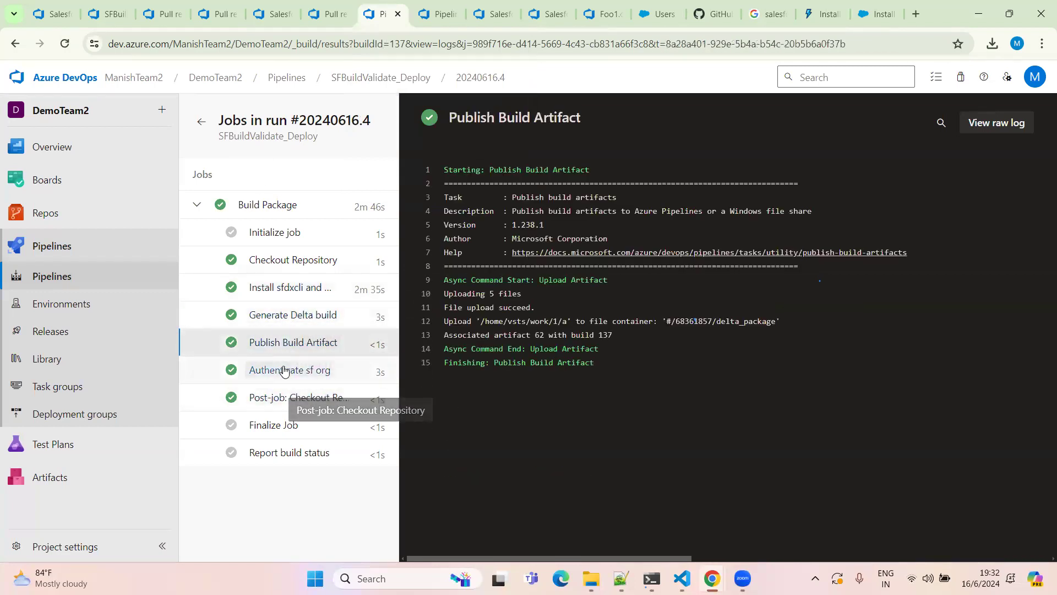
pyautogui.click(283, 369)
pyautogui.moveTo(443, 348); pyautogui.dragTo(844, 348)
pyautogui.click(512, 360)
pyautogui.moveTo(552, 348); pyautogui.dragTo(844, 348)
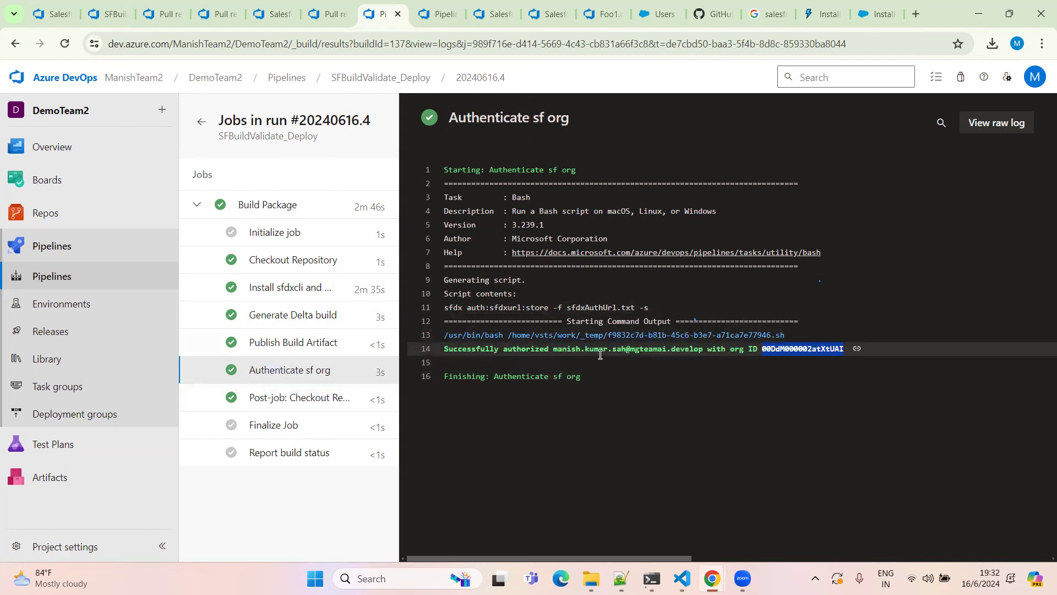
pyautogui.moveTo(594, 348); pyautogui.dragTo(680, 348)
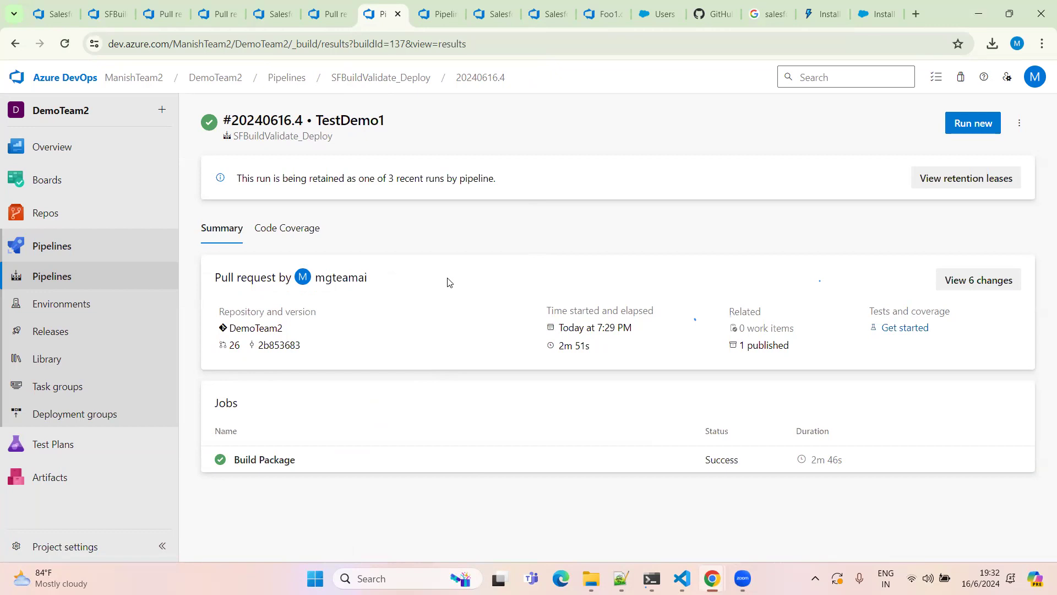
# Step: Open the TestDemo1 pull request's source branch in a separate tab, and bring up the Dev branch version of SalesforceBuild1.yaml
pyautogui.click(327, 13)
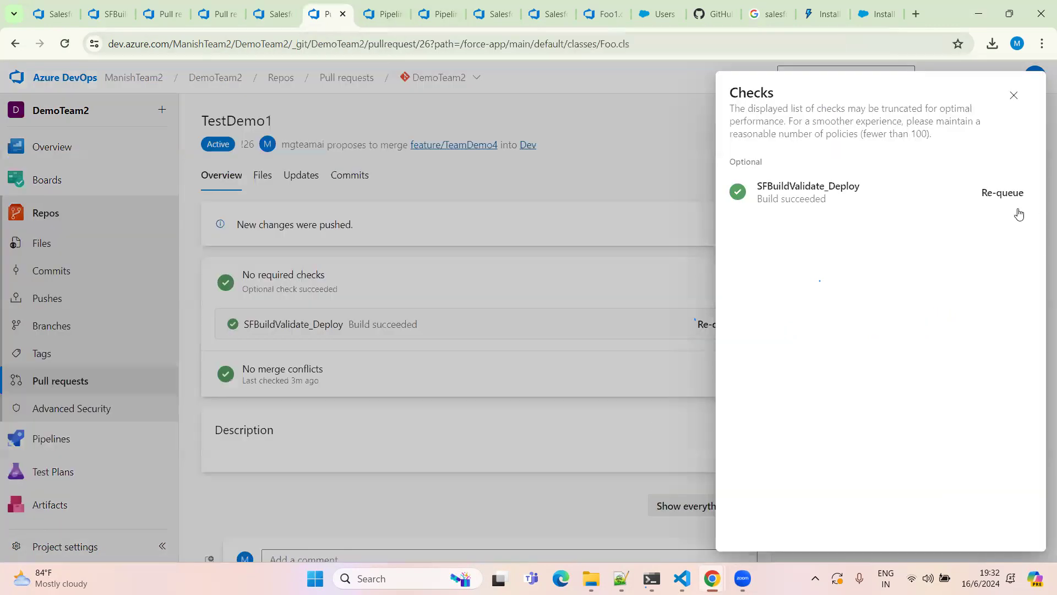
pyautogui.click(1013, 96)
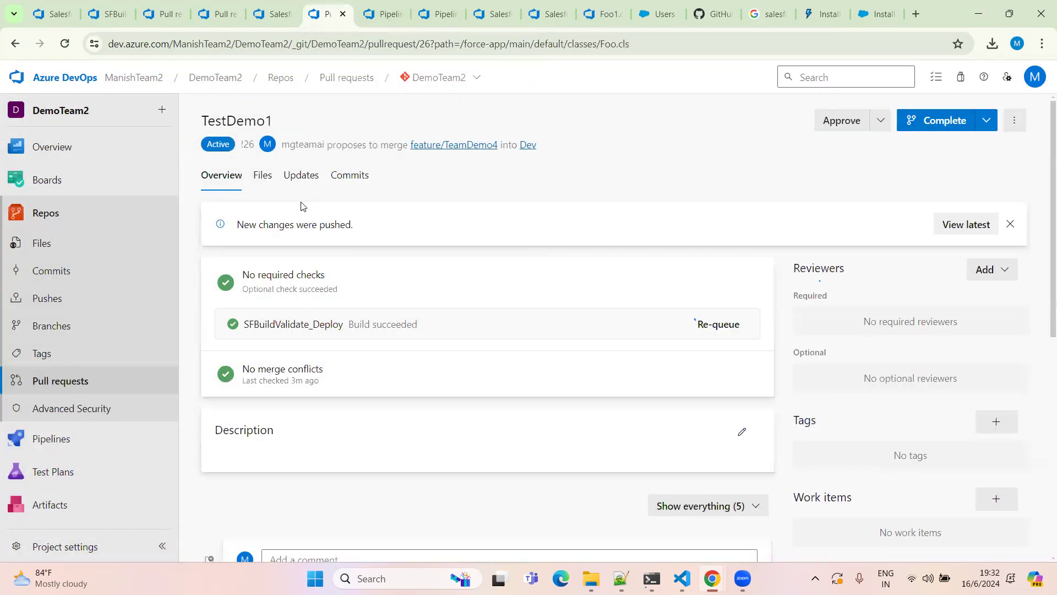
pyautogui.middleClick(440, 146)
pyautogui.click(407, 15)
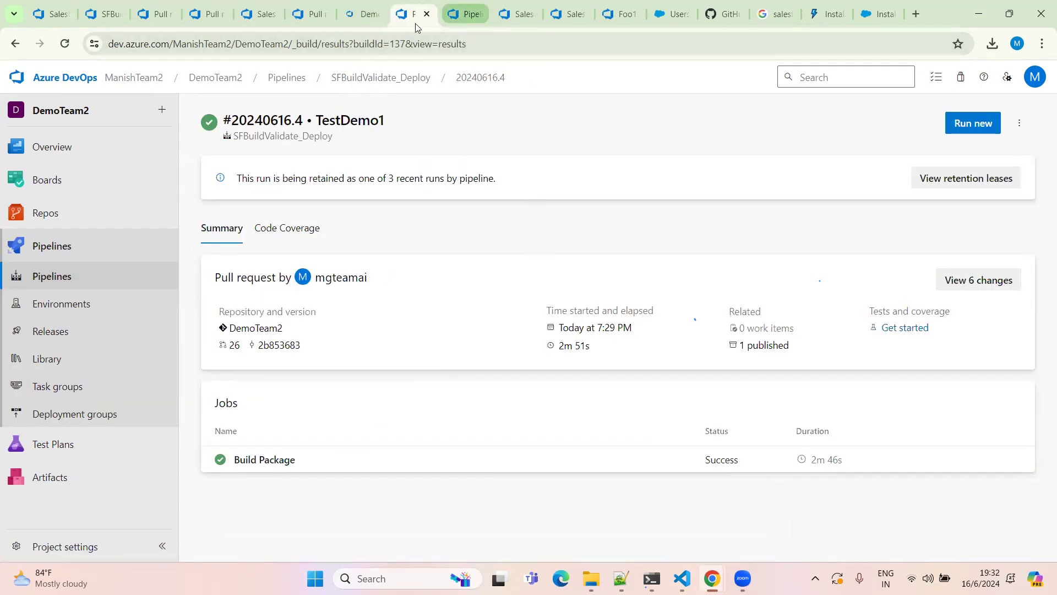
pyautogui.click(523, 16)
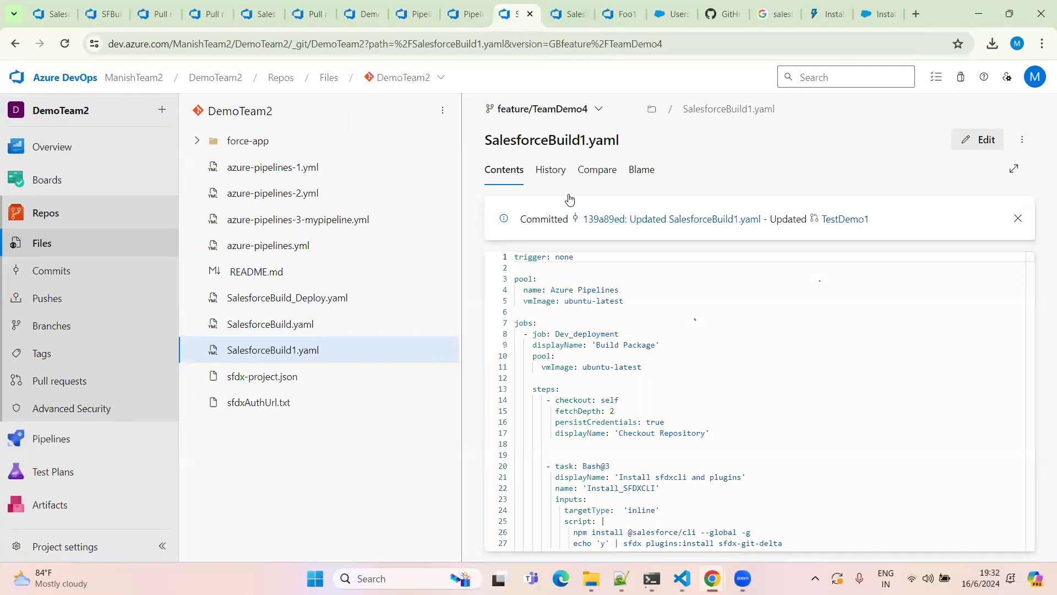
pyautogui.click(567, 15)
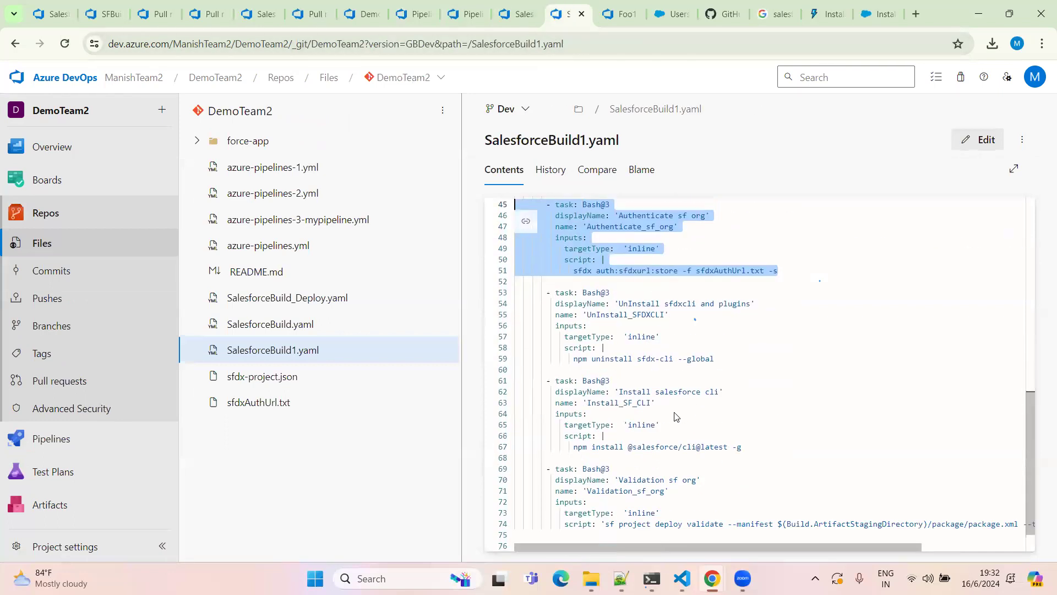
# Step: Examine the UnInstall sfdxcli and plugins task and the Install salesforce cli task in the Dev version of SalesforceBuild1.yaml
pyautogui.click(549, 297)
pyautogui.moveTo(722, 358); pyautogui.dragTo(549, 292)
pyautogui.click(679, 358)
pyautogui.scroll(-1, 700, 385)
pyautogui.moveTo(768, 409); pyautogui.dragTo(589, 372)
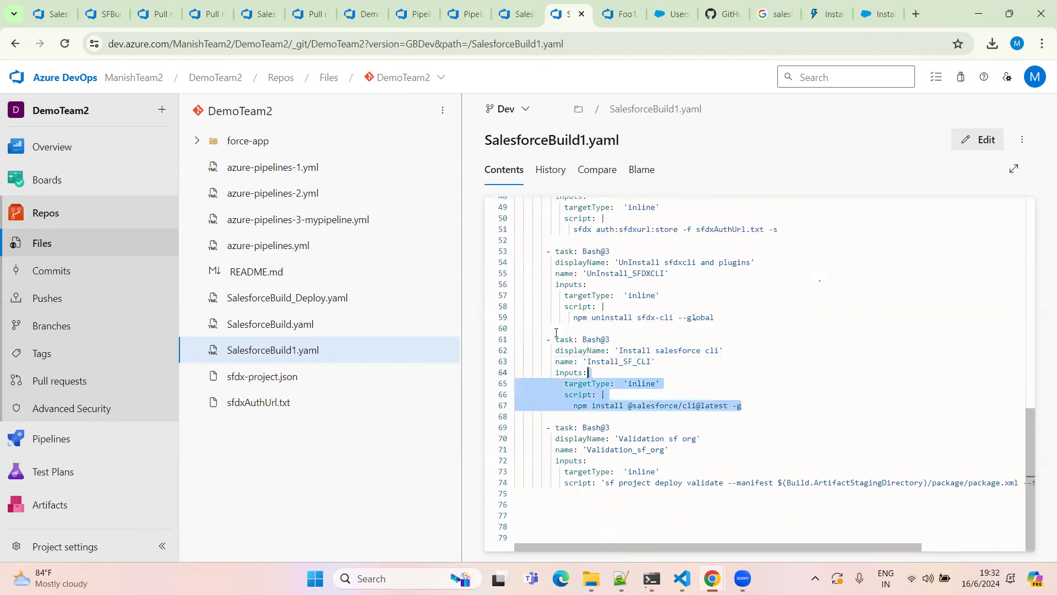
pyautogui.moveTo(556, 332); pyautogui.dragTo(515, 251)
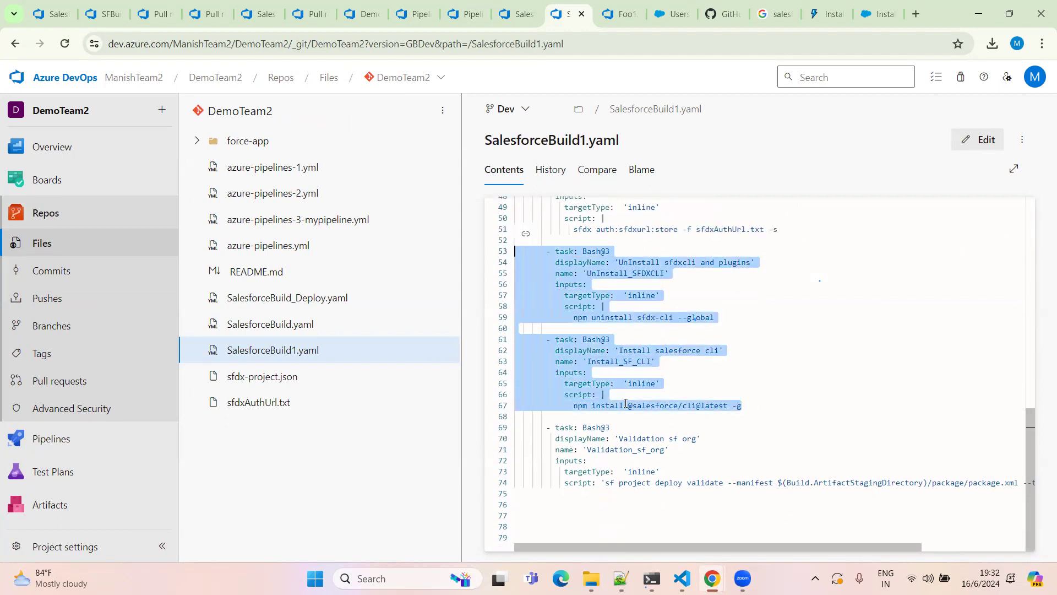
pyautogui.click(724, 405)
pyautogui.moveTo(742, 406); pyautogui.dragTo(515, 251)
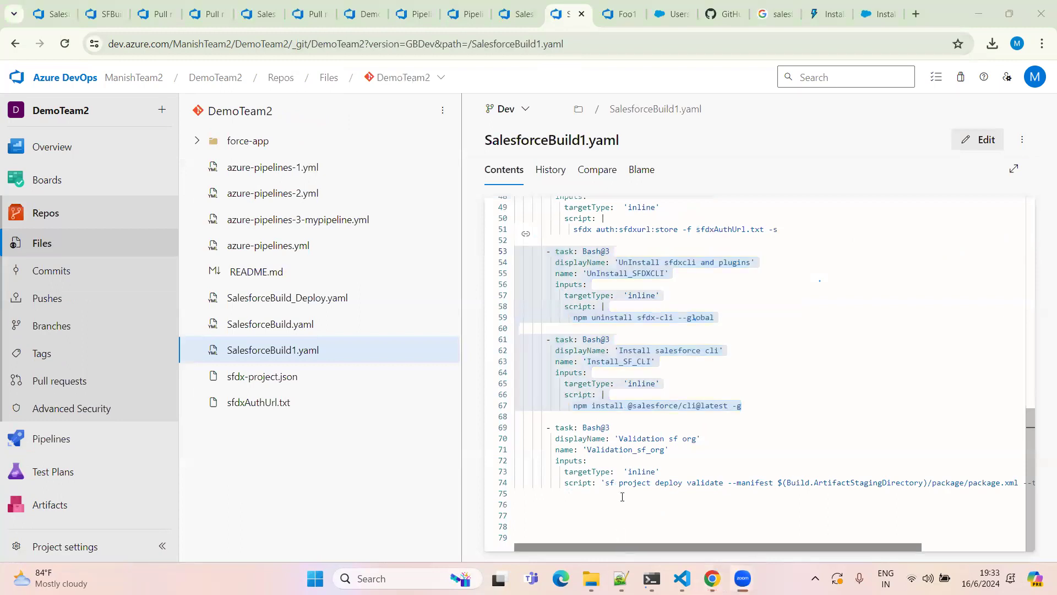
# Step: Copy the Validation sf org task from Dev's SalesforceBuild1.yaml and insert it after the Authenticate sf org task in the feature/TeamDemo4 version
pyautogui.moveTo(677, 546); pyautogui.dragTo(849, 563)
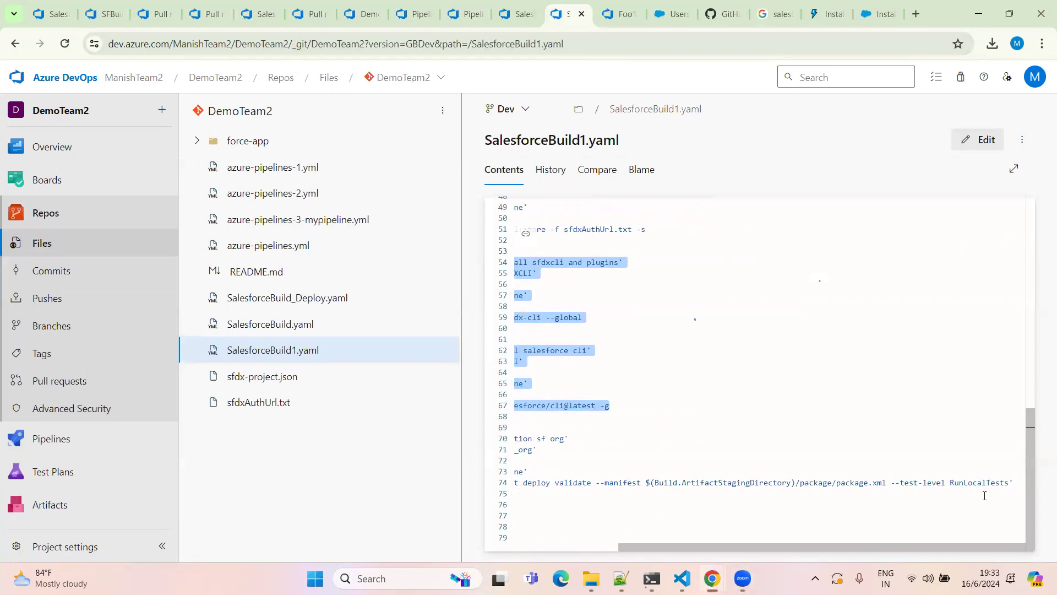
pyautogui.moveTo(1014, 480); pyautogui.dragTo(477, 433)
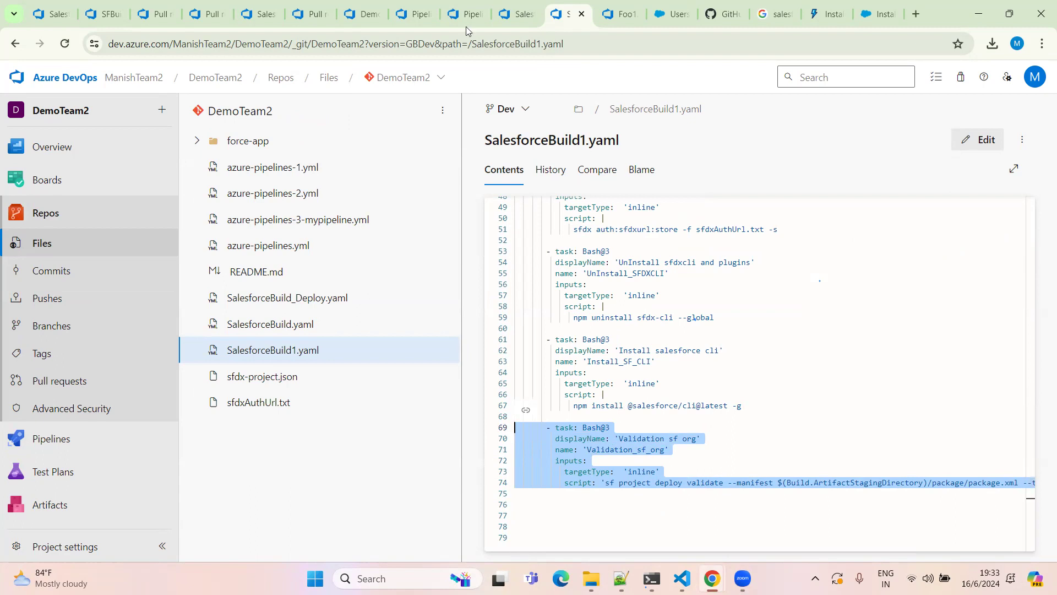
pyautogui.click(517, 14)
pyautogui.click(978, 140)
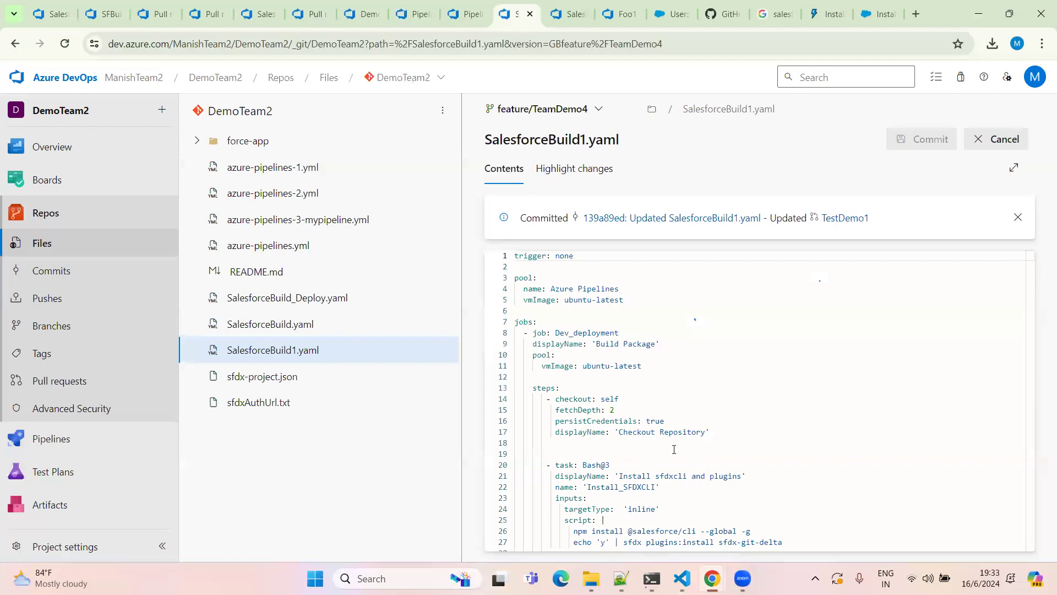
pyautogui.moveTo(1028, 310); pyautogui.dragTo(1028, 524)
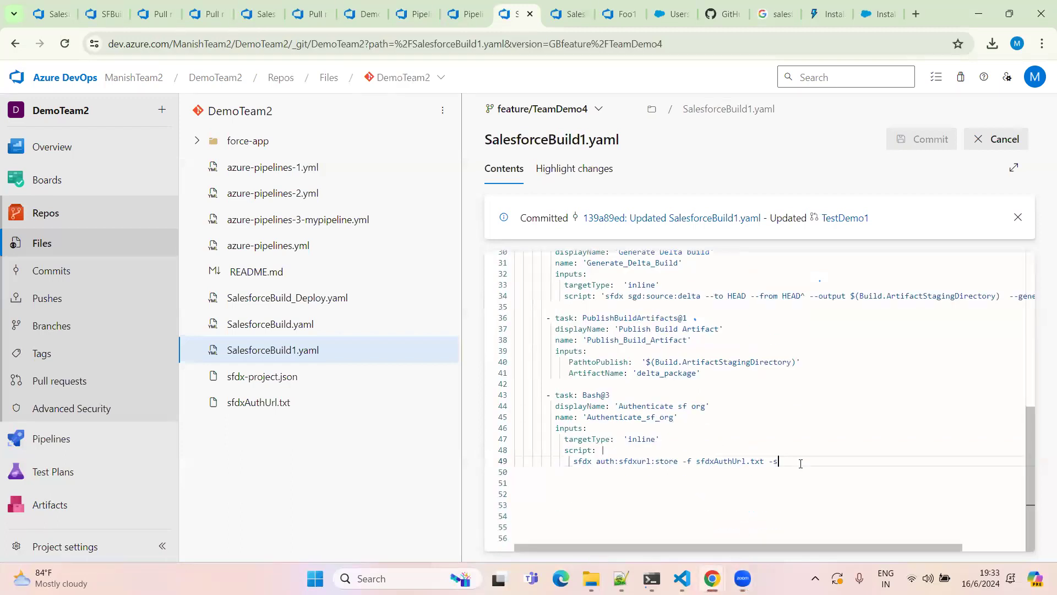
pyautogui.press('Return')
pyautogui.press('Return')
pyautogui.press('Return')
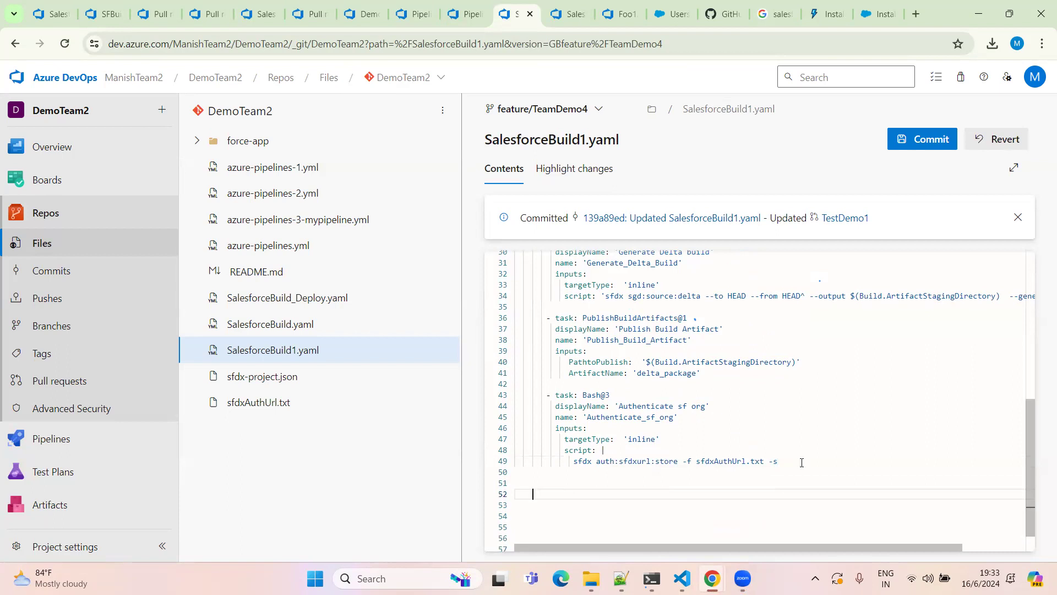
pyautogui.hotkey('ctrl', 'v')
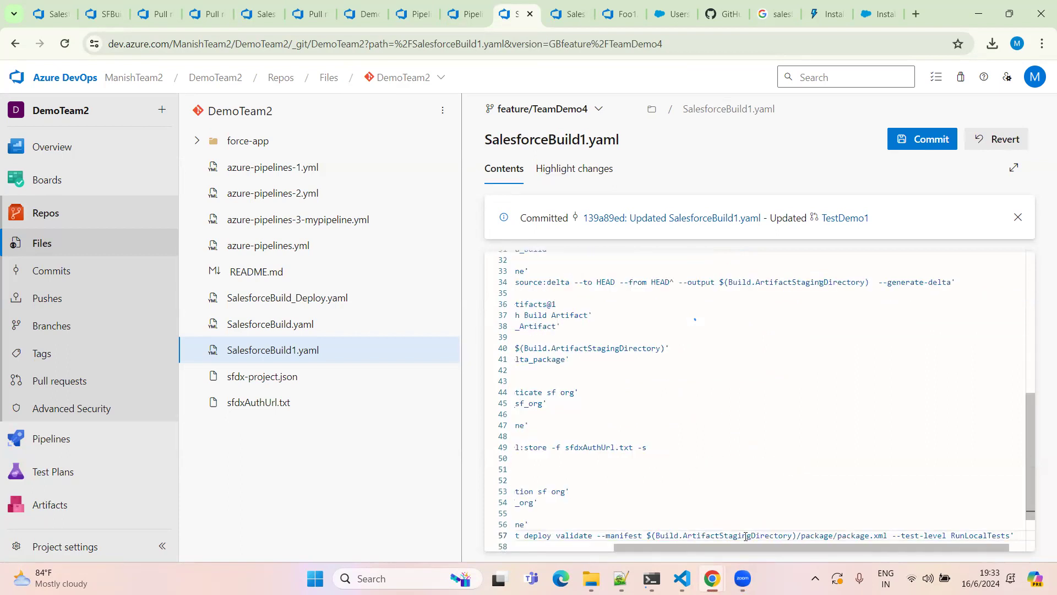
pyautogui.moveTo(722, 549); pyautogui.dragTo(524, 553)
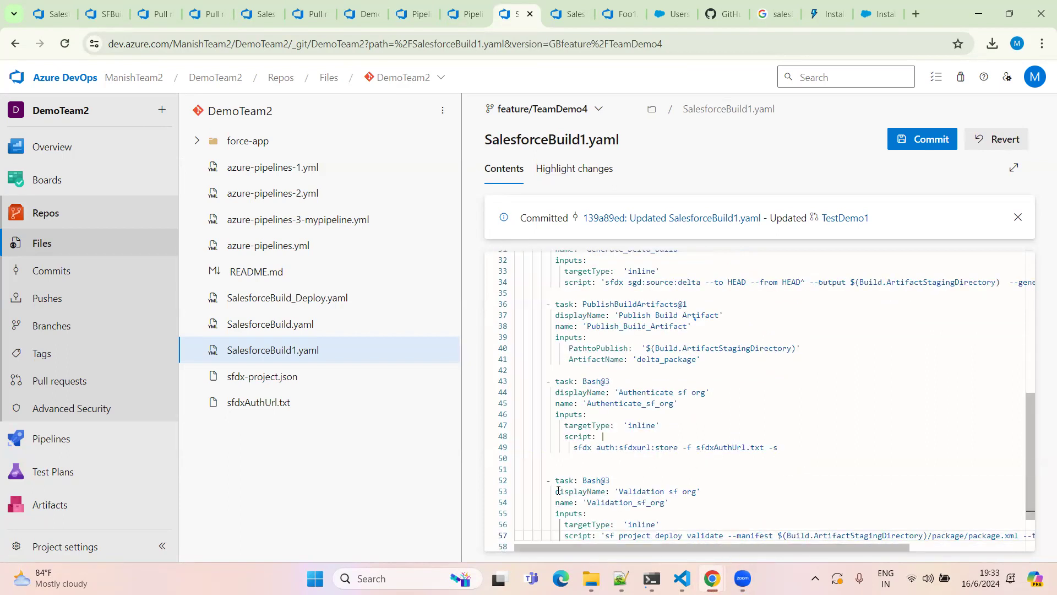
# Step: Examine the added Validation sf org task's display name, name, inputs and sf project deploy validate command
pyautogui.scroll(-2, 600, 405)
pyautogui.moveTo(583, 406); pyautogui.dragTo(709, 414)
pyautogui.click(639, 428)
pyautogui.moveTo(556, 440); pyautogui.dragTo(600, 462)
pyautogui.doubleClick(632, 451)
pyautogui.hscroll(2, 649, 547)
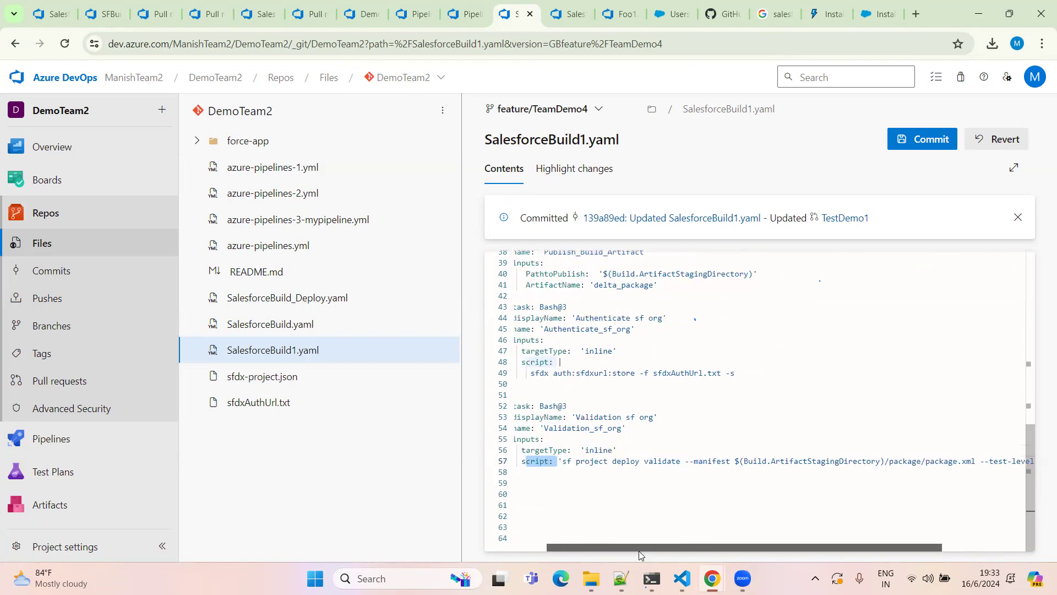
pyautogui.hscroll(1, 639, 553)
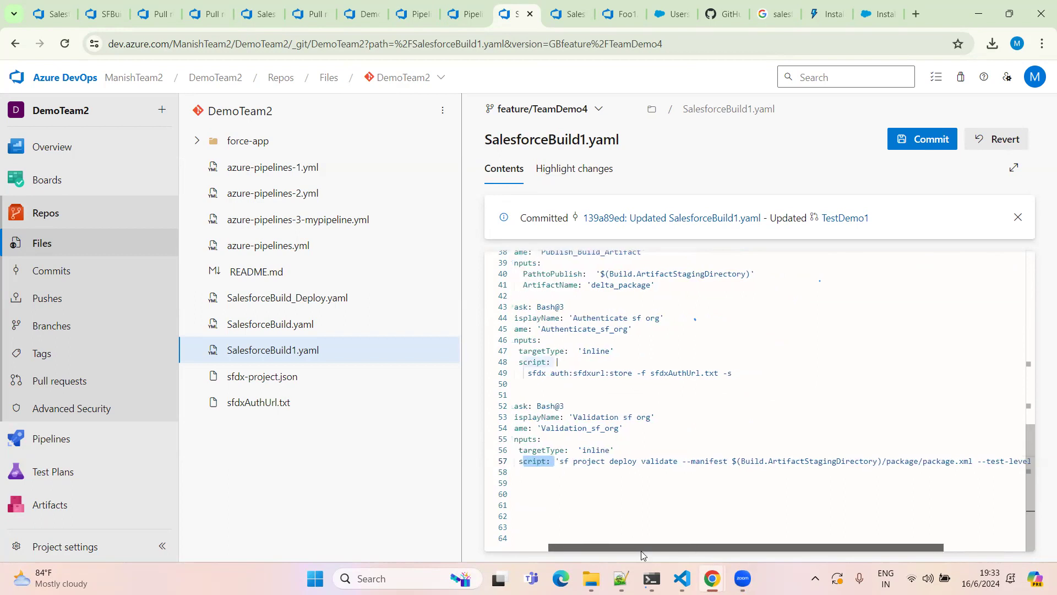
pyautogui.moveTo(590, 464); pyautogui.dragTo(610, 461)
pyautogui.hotkey('ctrl', 'z')
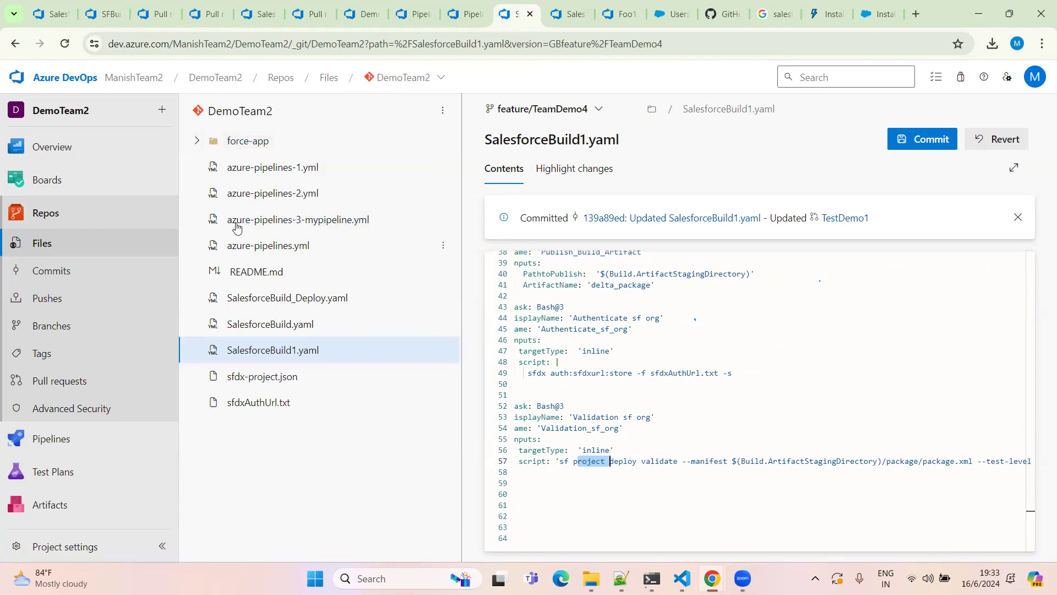
pyautogui.moveTo(642, 461); pyautogui.dragTo(677, 461)
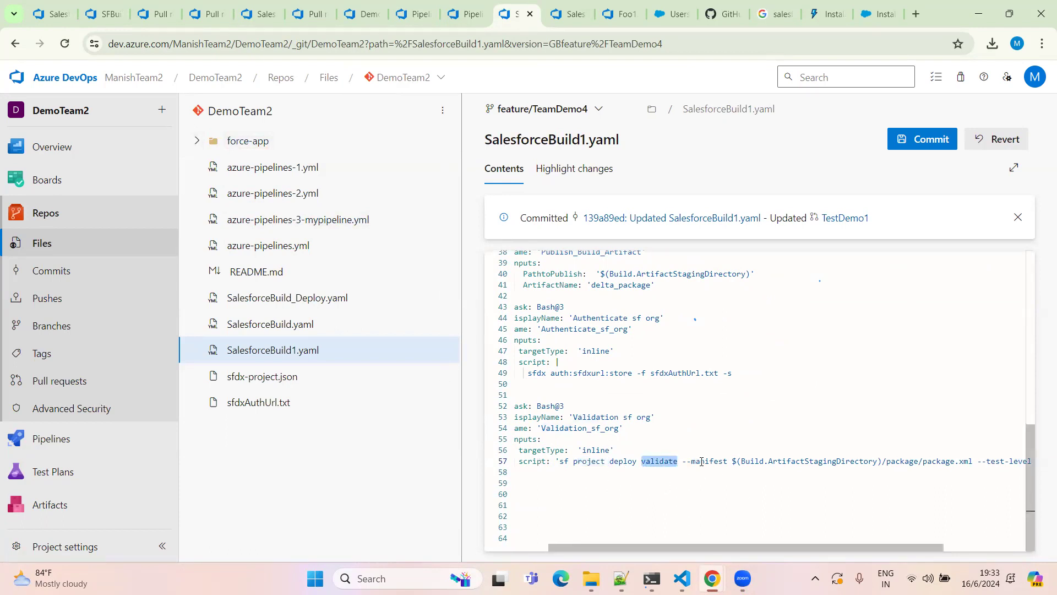
# Step: Examine the validation script's manifest path and test level, and find ArtifactStagingDirectory in the file to compare where it is used
pyautogui.moveTo(735, 461); pyautogui.dragTo(743, 461)
pyautogui.moveTo(688, 546); pyautogui.dragTo(773, 545)
pyautogui.click(681, 461)
pyautogui.moveTo(634, 460); pyautogui.dragTo(720, 460)
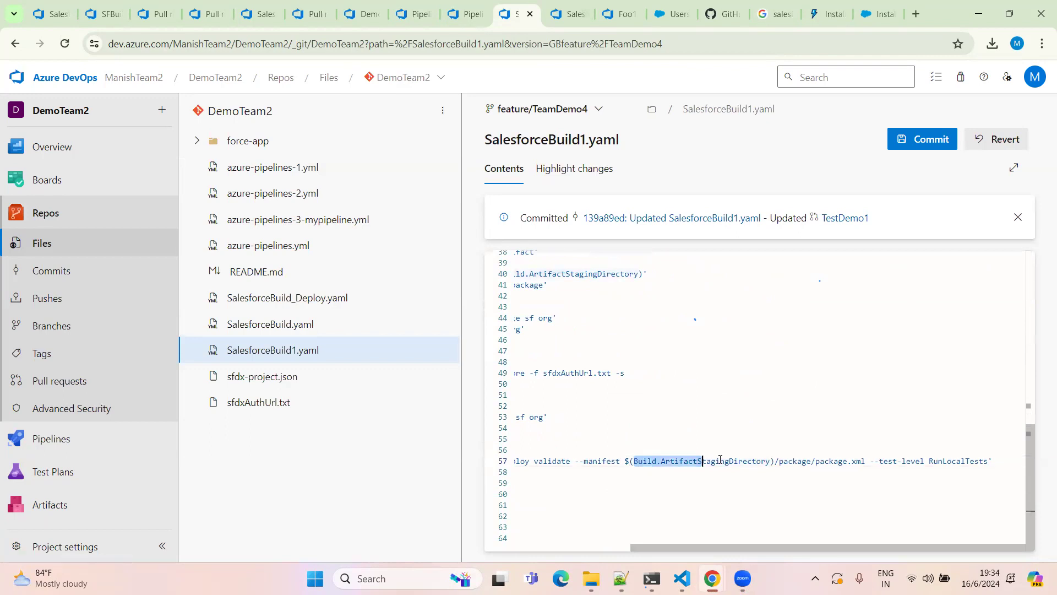
pyautogui.click(663, 474)
pyautogui.moveTo(758, 544); pyautogui.dragTo(807, 543)
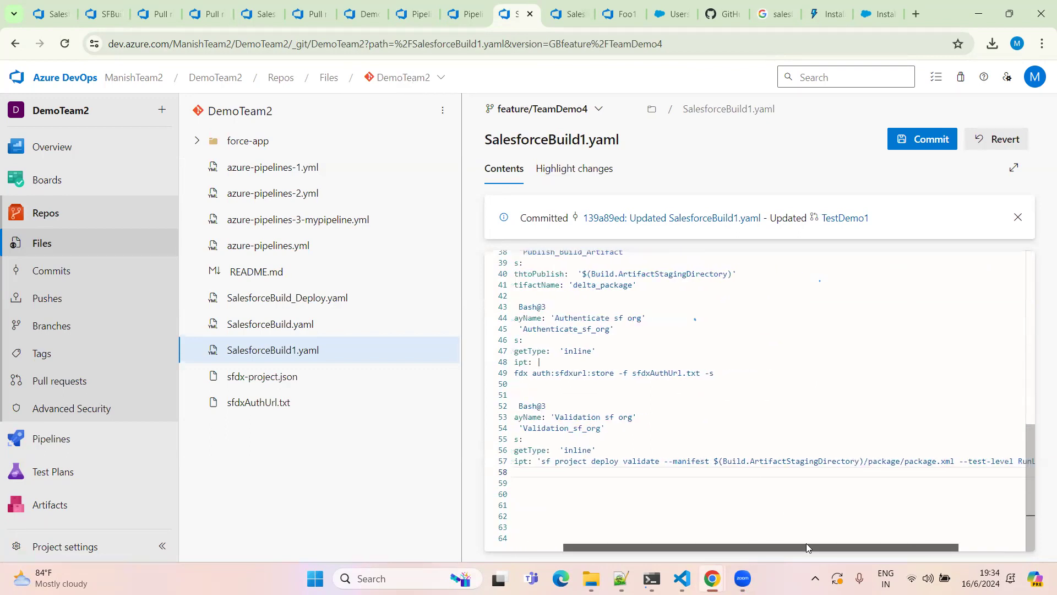
pyautogui.doubleClick(809, 460)
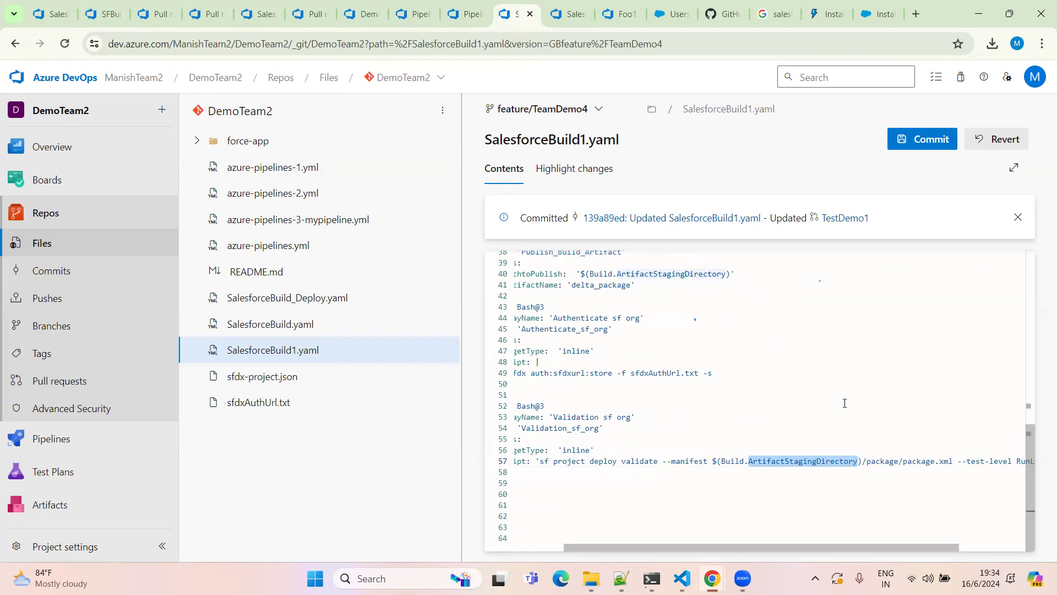
pyautogui.hotkey('ctrl', 'f')
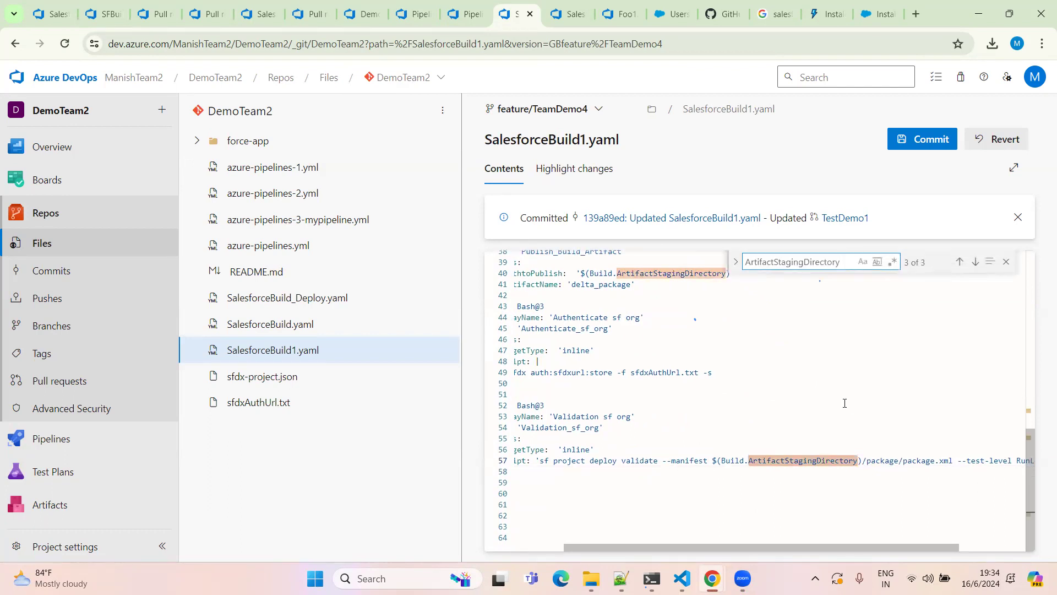
pyautogui.scroll(1, 628, 356)
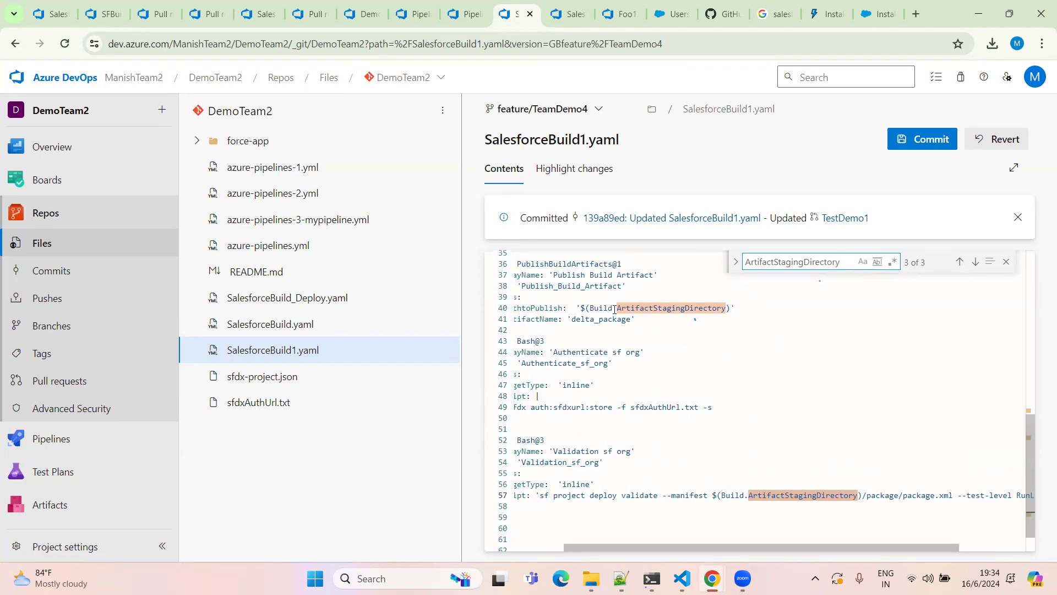
pyautogui.hscroll(3, 776, 542)
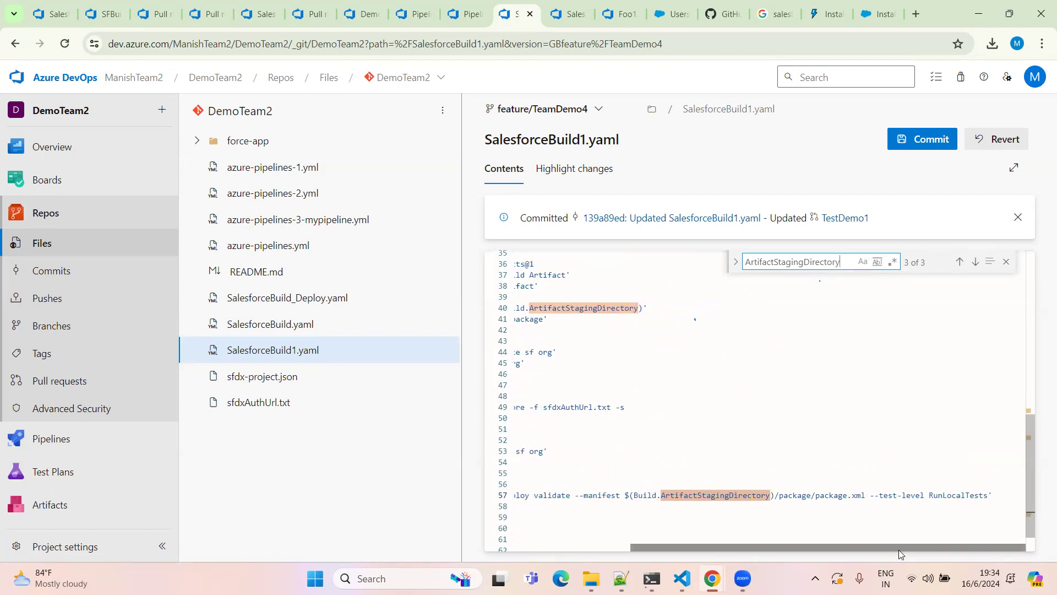
pyautogui.moveTo(741, 546); pyautogui.dragTo(799, 550)
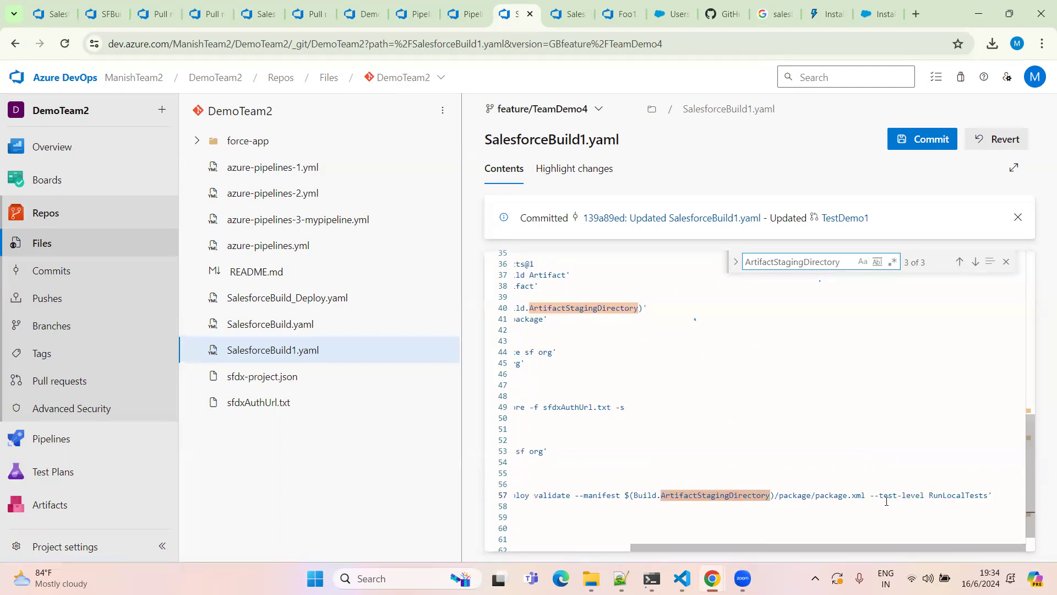
# Step: Review the validation script's test level and commit the updated SalesforceBuild1.yaml to feature/TeamDemo4 with the default comment
pyautogui.moveTo(879, 494); pyautogui.dragTo(993, 496)
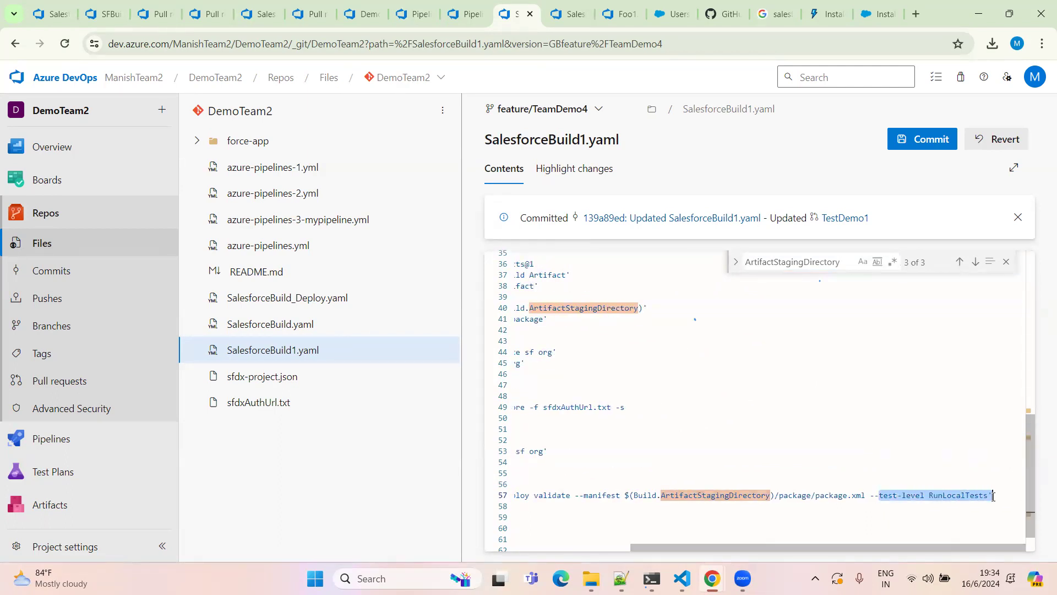
pyautogui.moveTo(815, 550); pyautogui.dragTo(699, 546)
pyautogui.scroll(5, 754, 401)
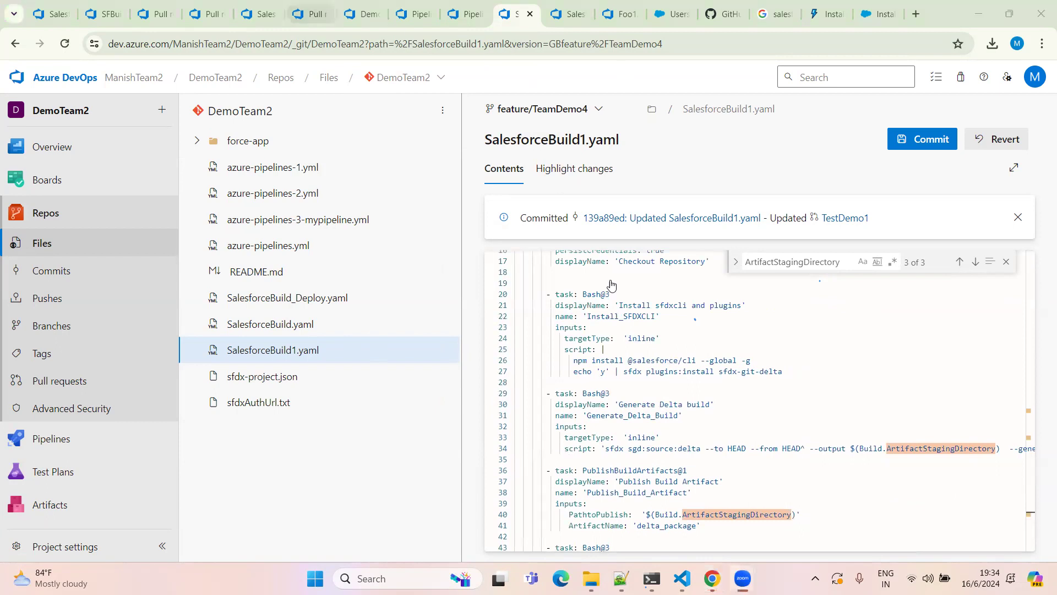
pyautogui.click(929, 145)
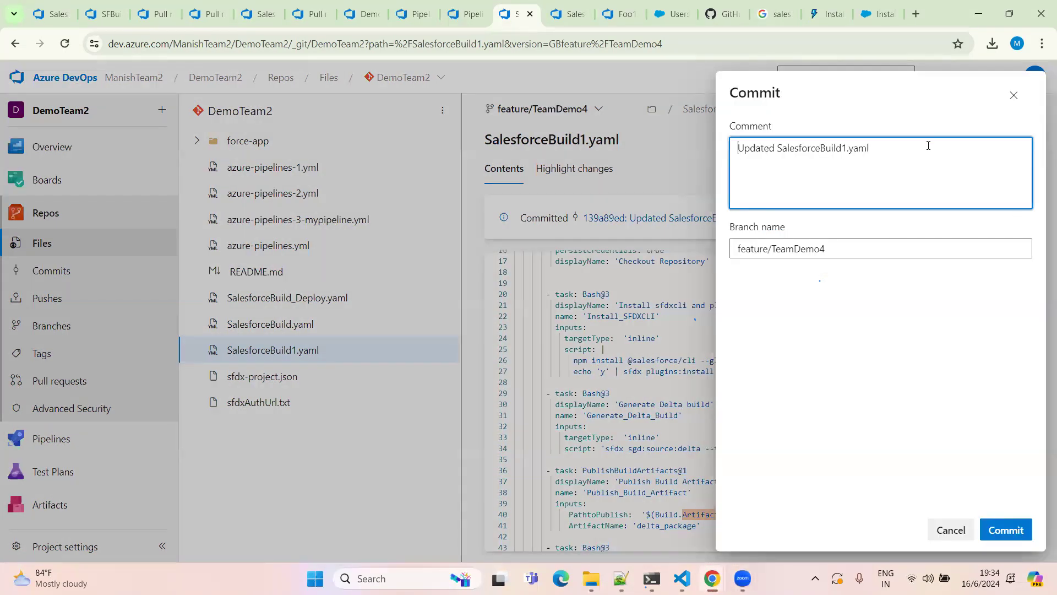
pyautogui.click(1007, 530)
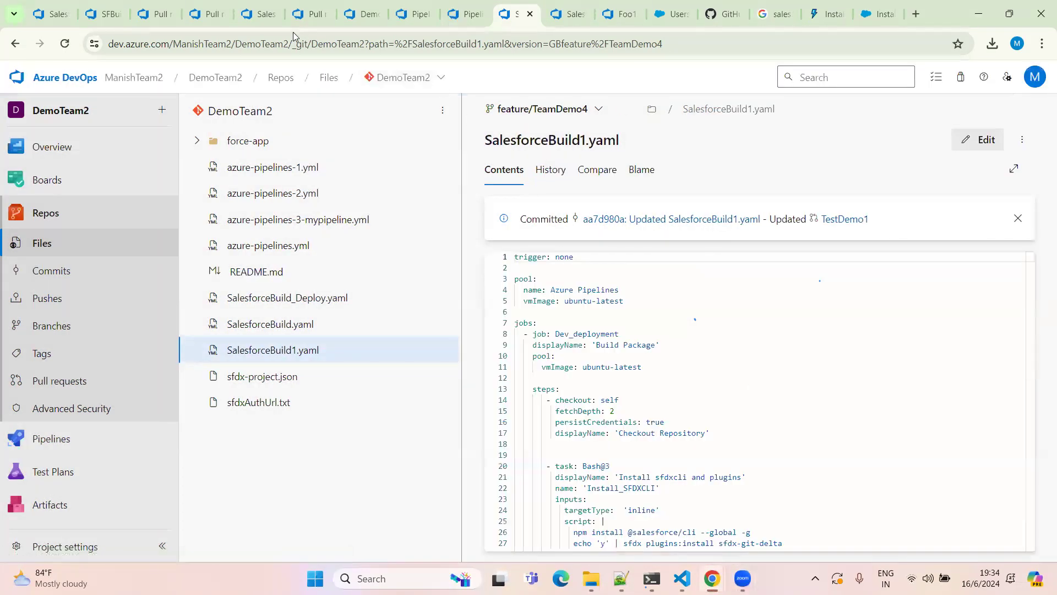
# Step: From the TestDemo1 pull request's checks, open the SFBuildValidate_Deploy run and view the Validation sf org task in its Build Package job
pyautogui.click(311, 13)
pyautogui.scroll(-7, 306, 448)
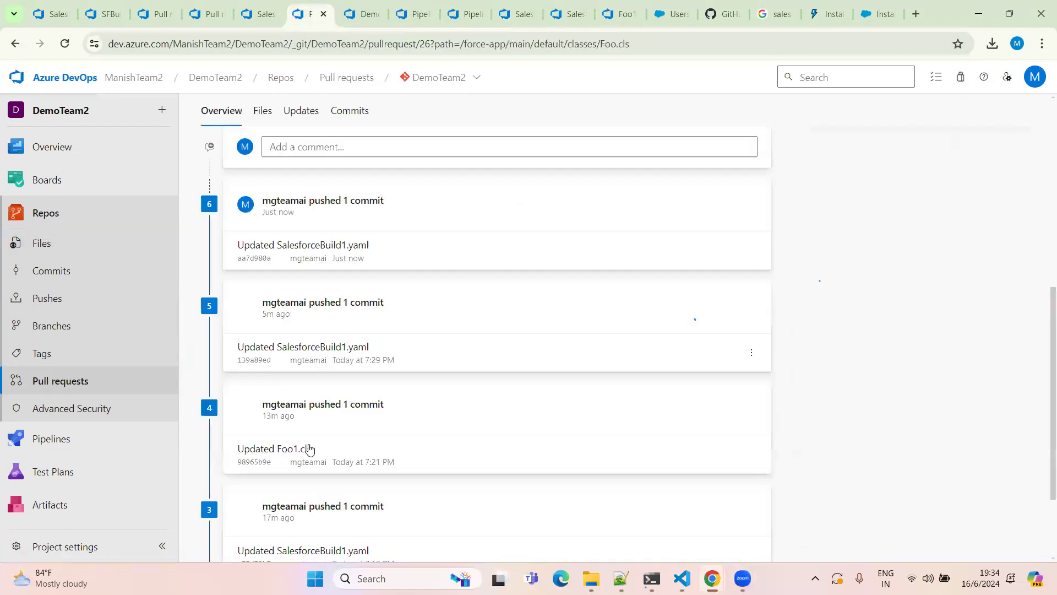
pyautogui.scroll(1, 319, 300)
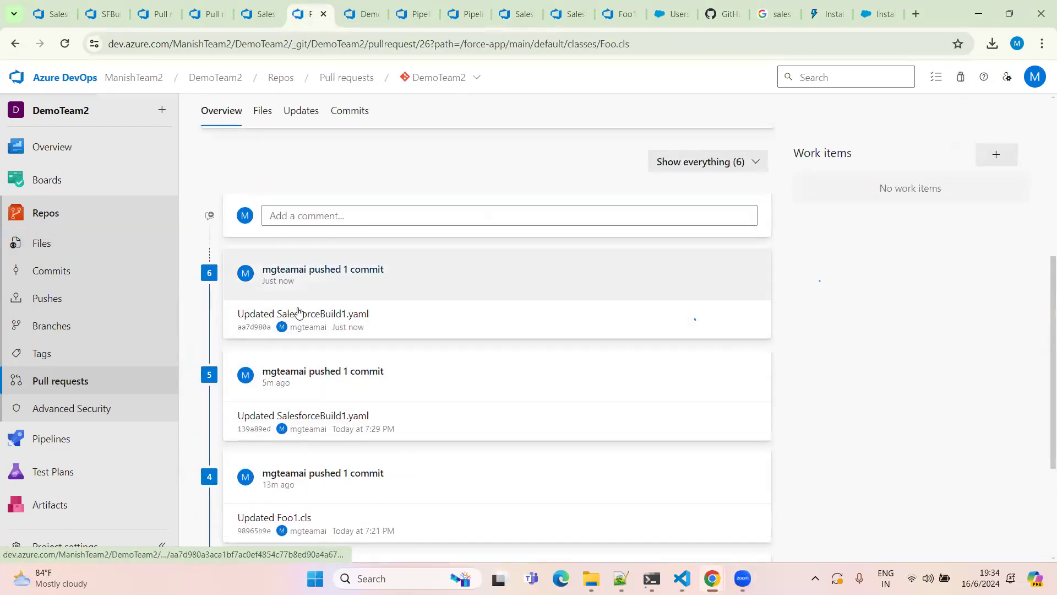
pyautogui.scroll(6, 286, 335)
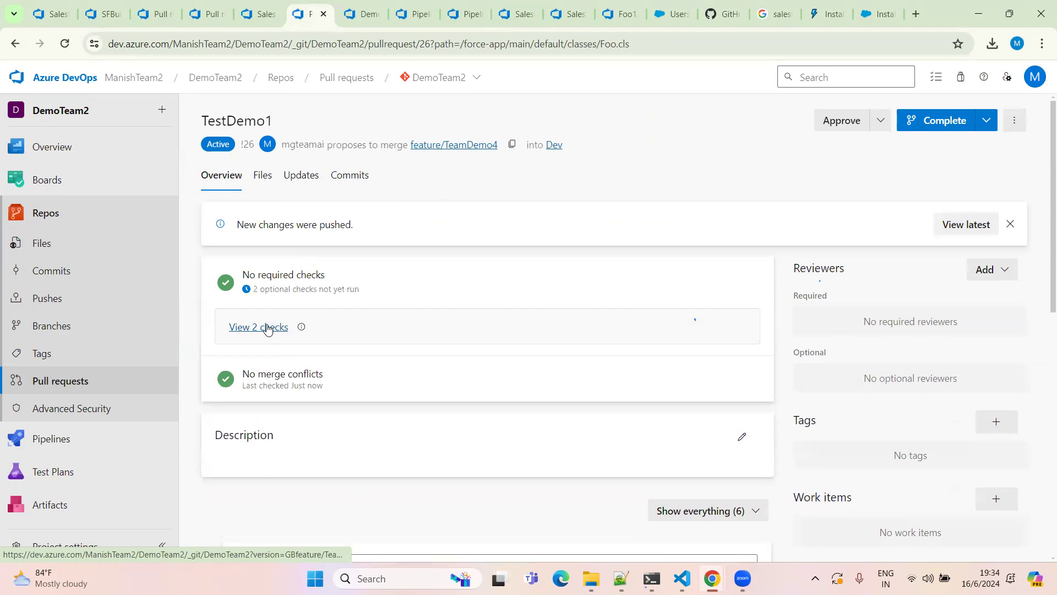
pyautogui.click(270, 327)
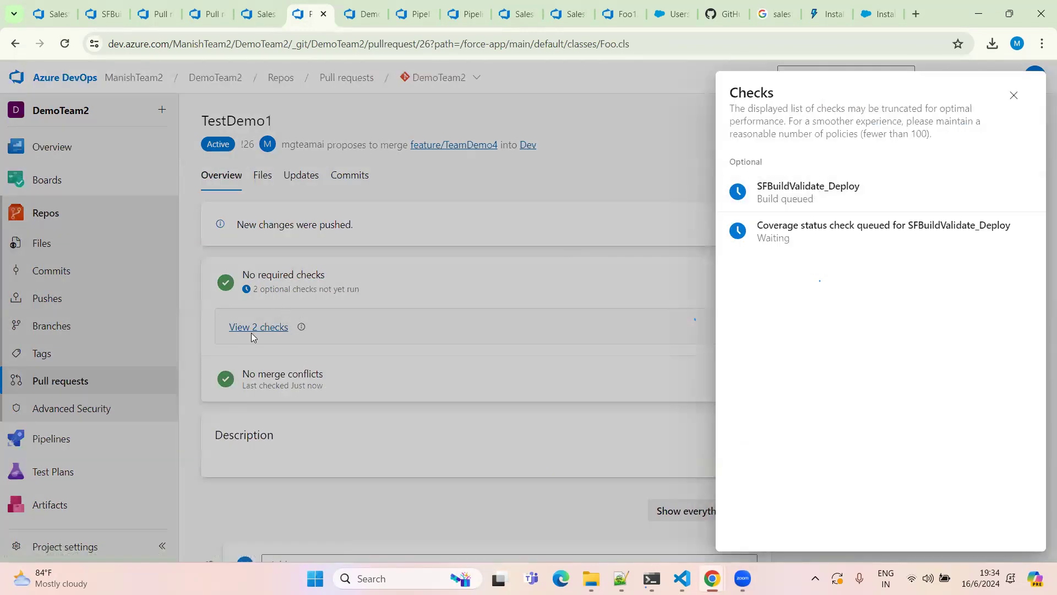
pyautogui.click(792, 194)
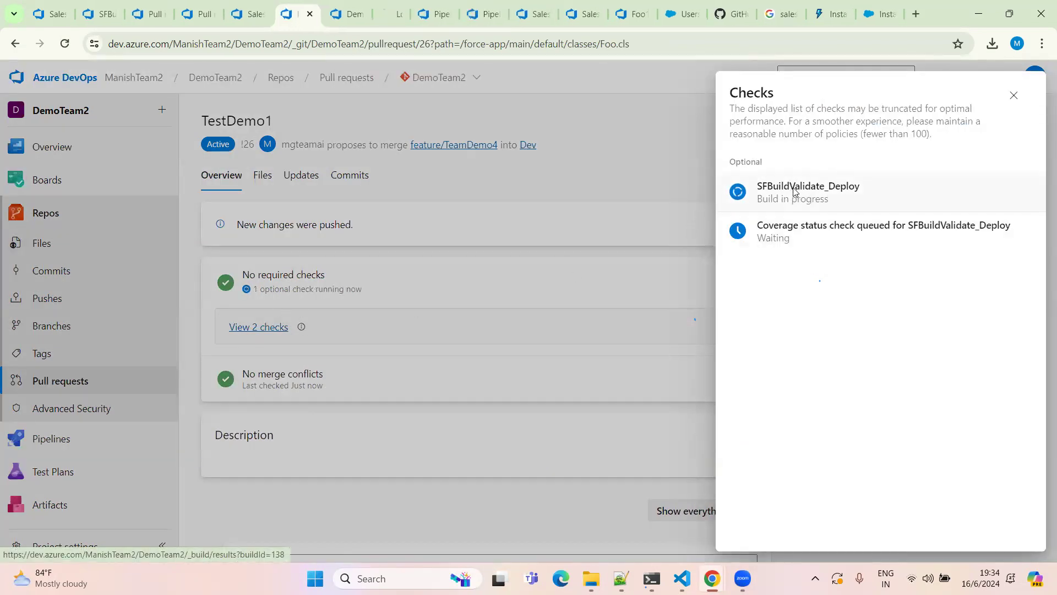
pyautogui.click(394, 17)
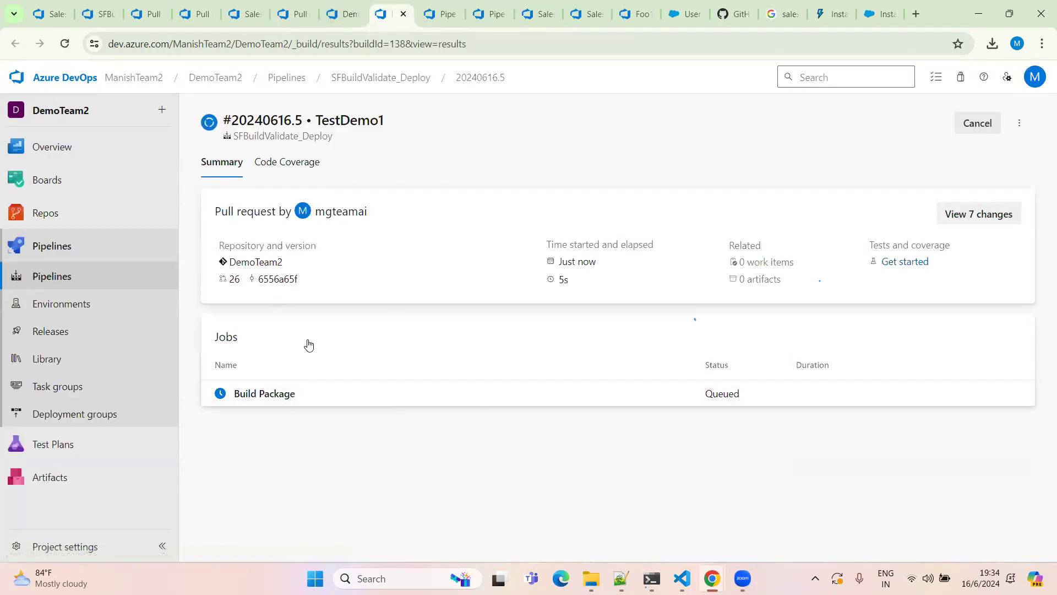
pyautogui.click(278, 394)
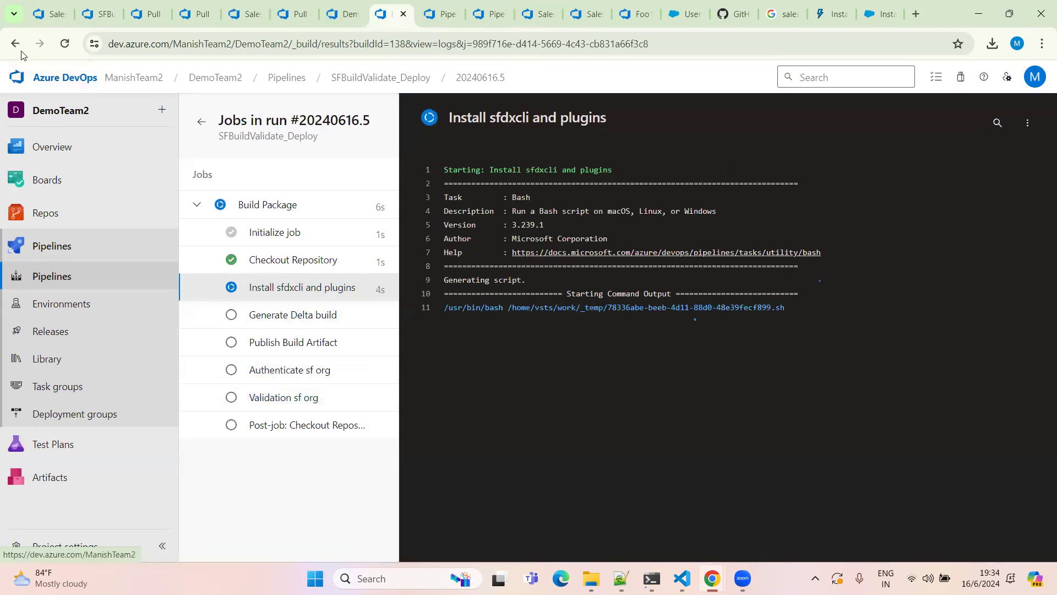
pyautogui.click(275, 403)
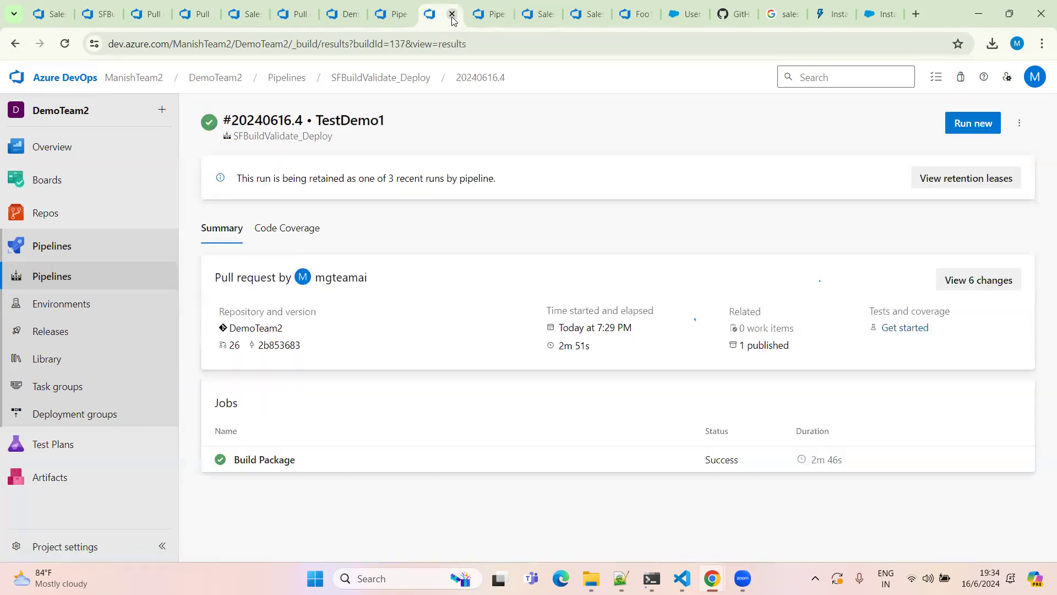
# Step: Close the two leftover browser tabs of earlier pipeline runs, keeping the current run's job log open
pyautogui.click(403, 14)
pyautogui.click(456, 18)
pyautogui.click(467, 14)
pyautogui.hotkey('ctrl', 'w')
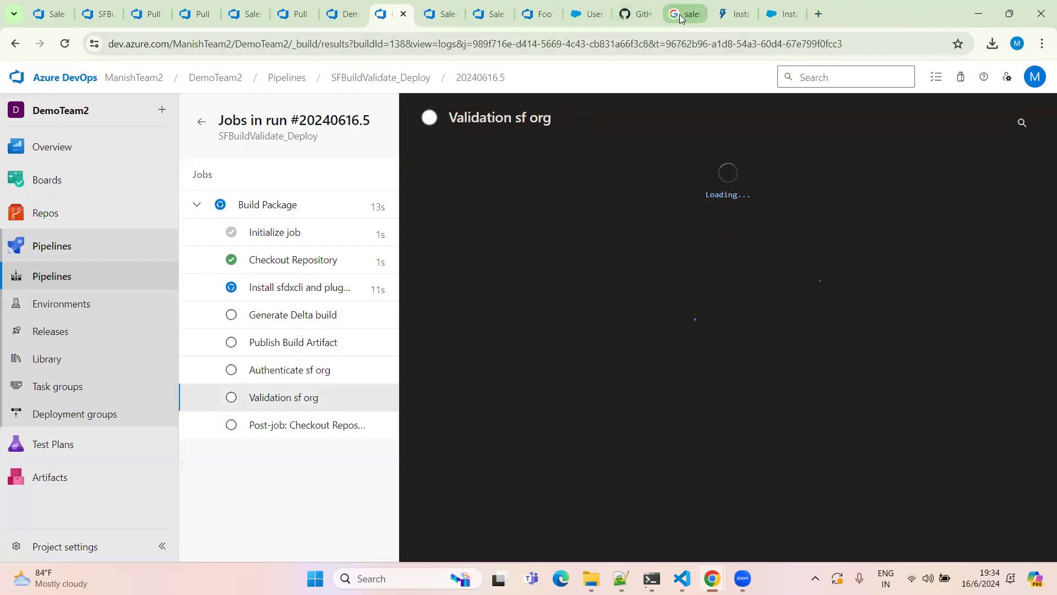
# Step: Search the Salesforce org's Setup for "deploy", open Deployment Status and examine the date of the latest succeeded deployment
pyautogui.click(586, 15)
pyautogui.click(20, 141)
pyautogui.hotkey('ctrl', 'a')
pyautogui.press('BackSpace')
pyautogui.write('deploy')
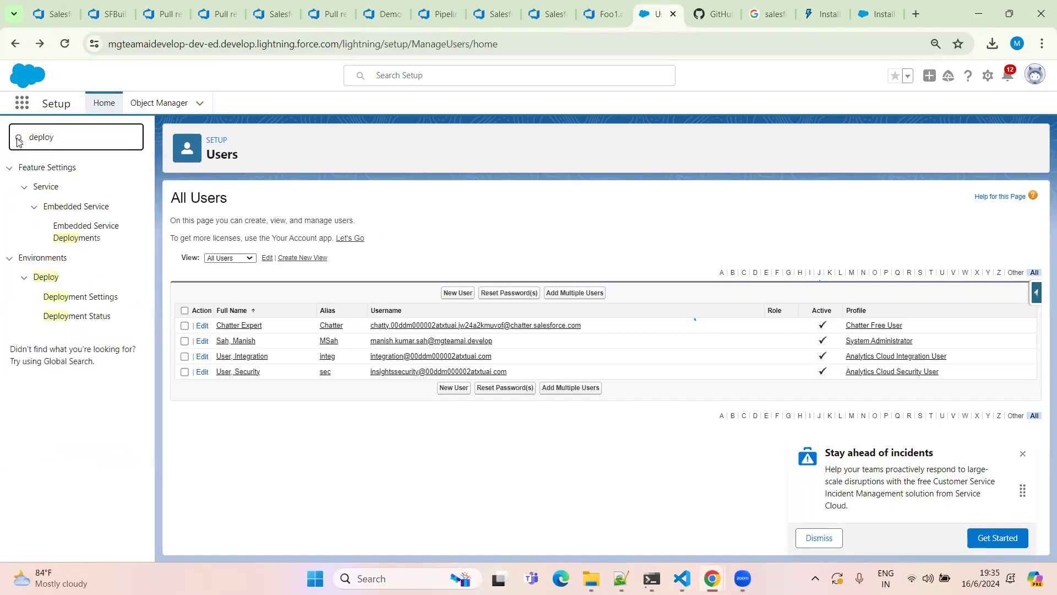
pyautogui.click(73, 317)
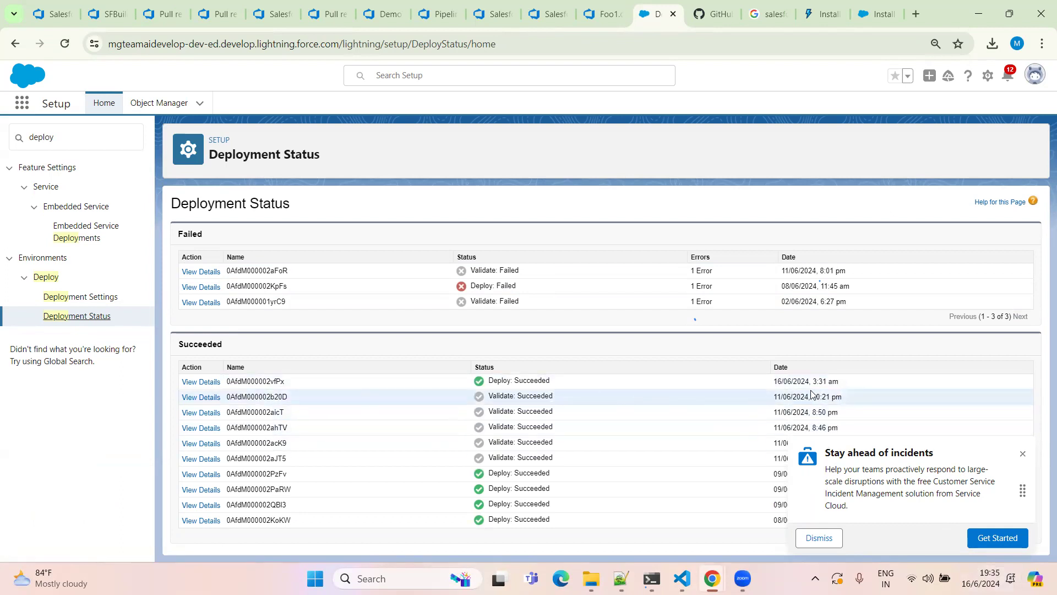
pyautogui.moveTo(845, 385); pyautogui.dragTo(772, 381)
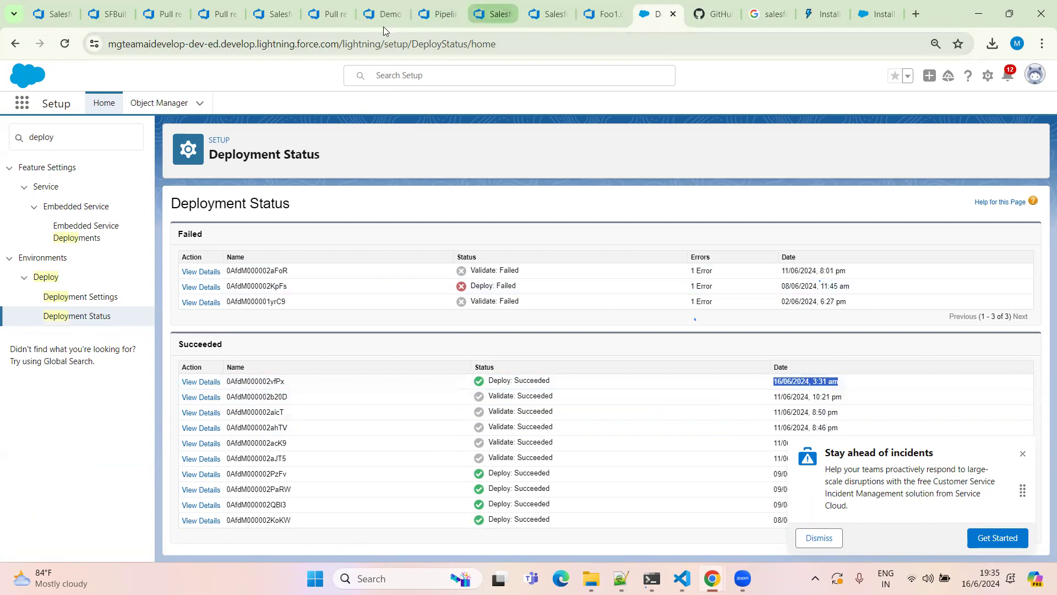
# Step: Monitor the SFBuildValidate_Deploy run across its job log, the TestDemo1 checks and the Salesforce Deployment Status page
pyautogui.click(434, 17)
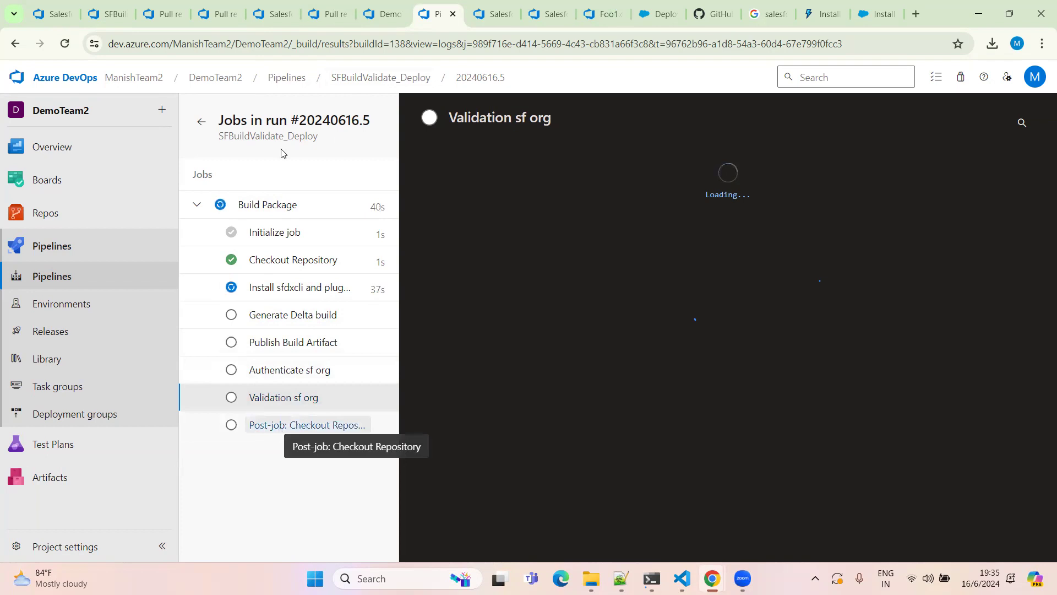
pyautogui.click(328, 14)
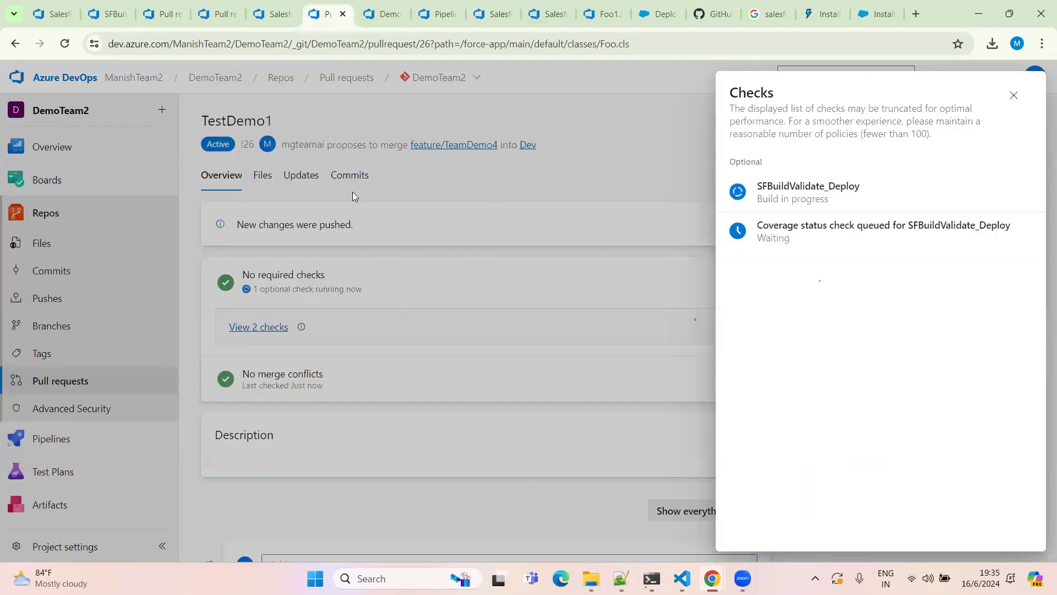
pyautogui.click(435, 16)
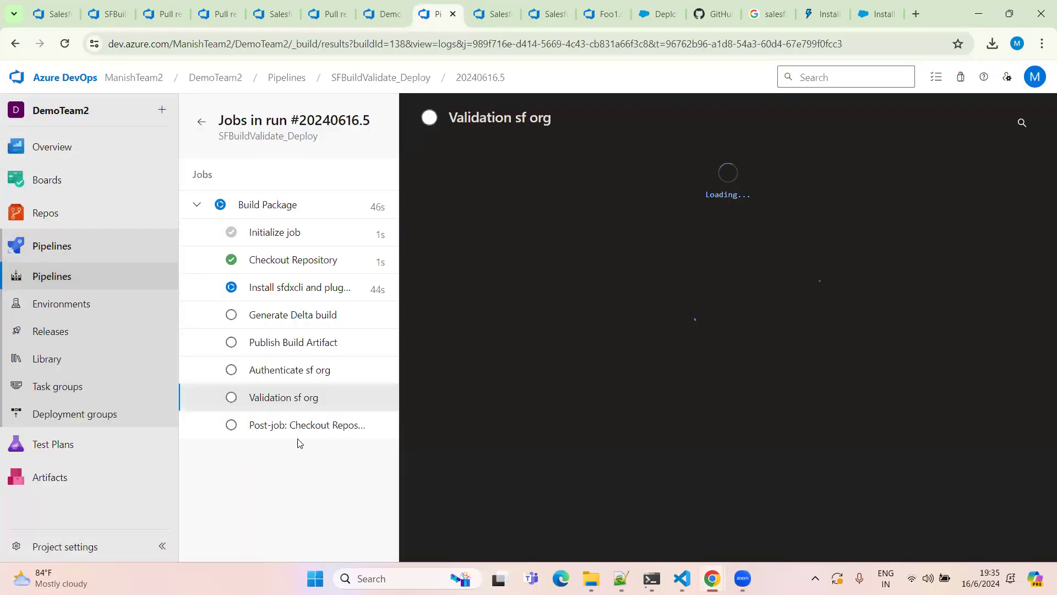
pyautogui.click(652, 15)
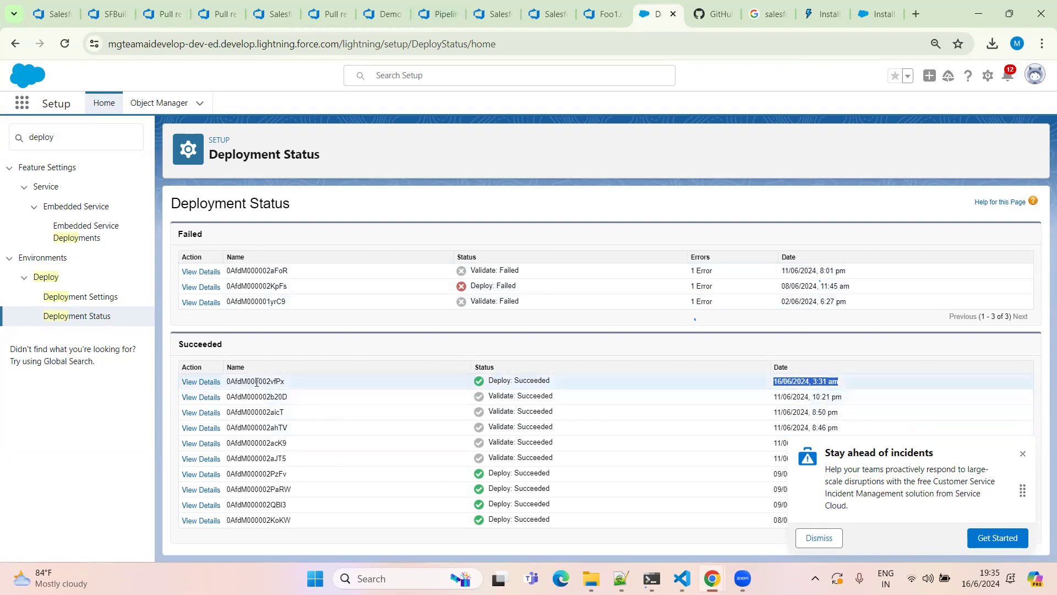
pyautogui.click(331, 17)
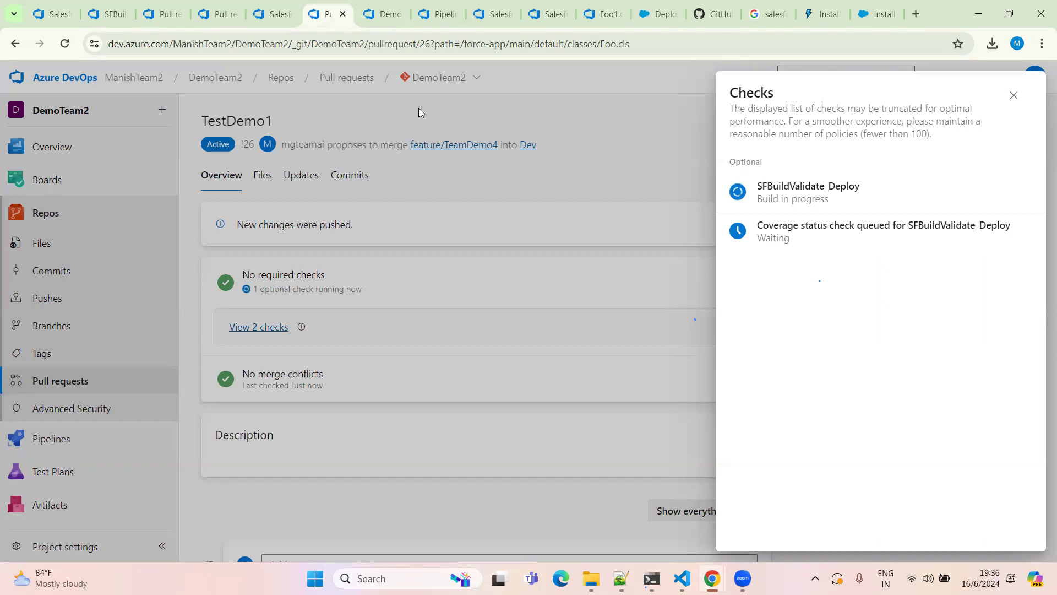
pyautogui.click(438, 13)
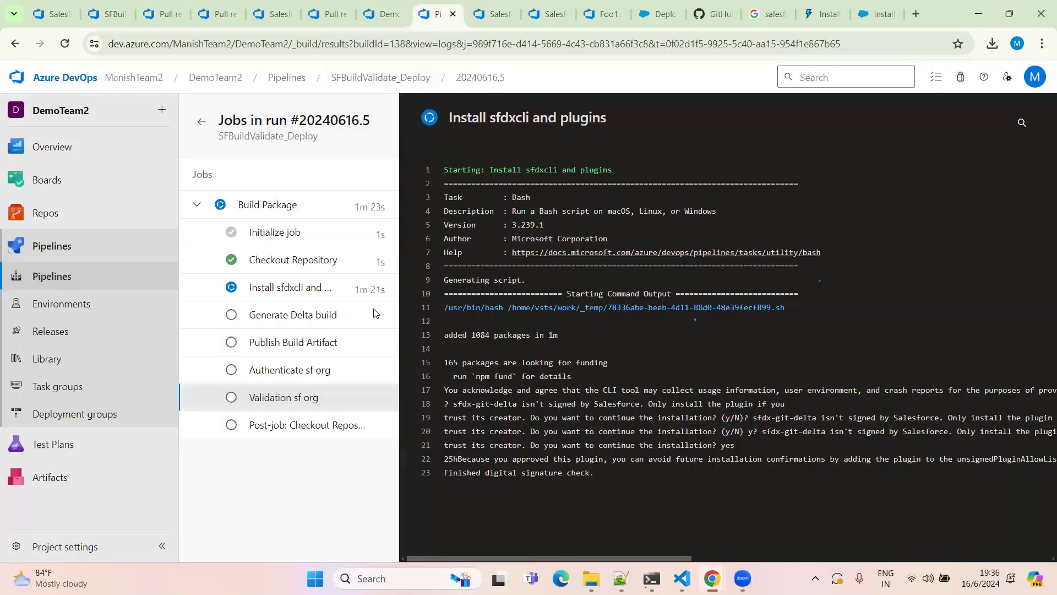
# Step: Examine the Build Package job's task logs from Checkout Repository through Validation sf org while the run progresses
pyautogui.click(297, 267)
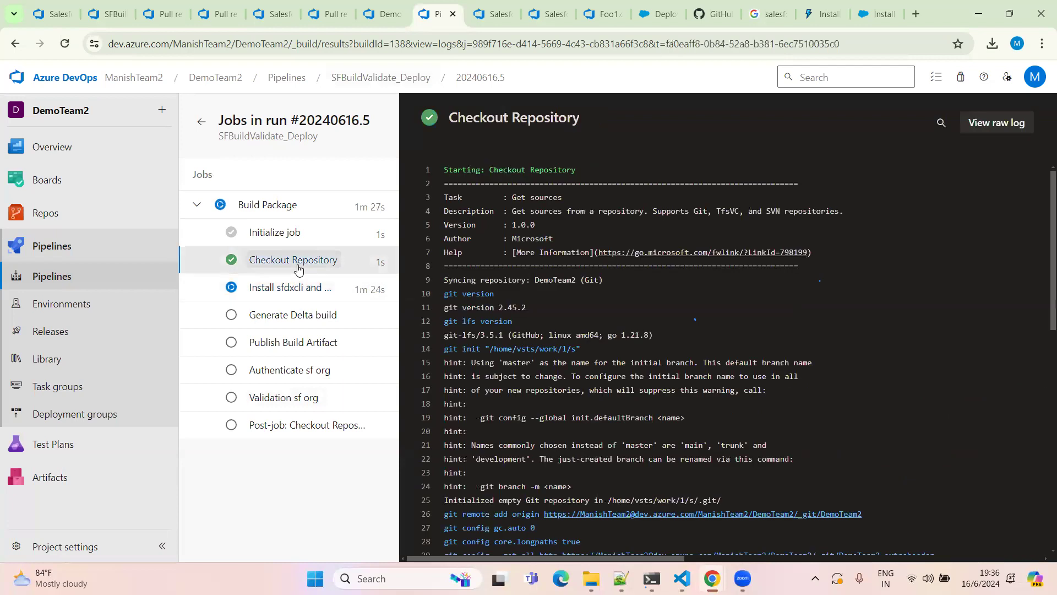
pyautogui.click(289, 294)
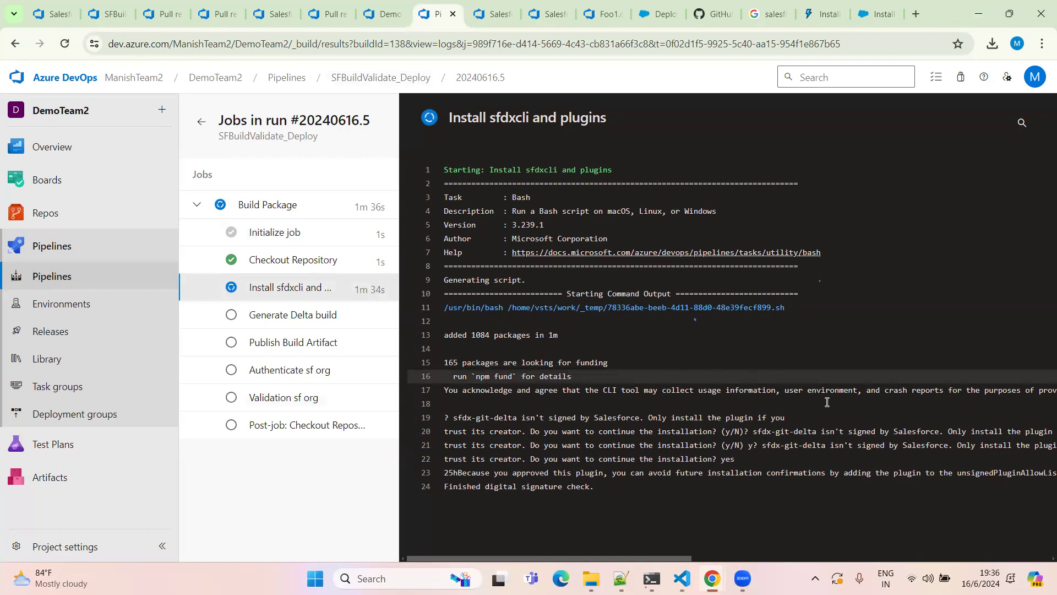
pyautogui.click(329, 319)
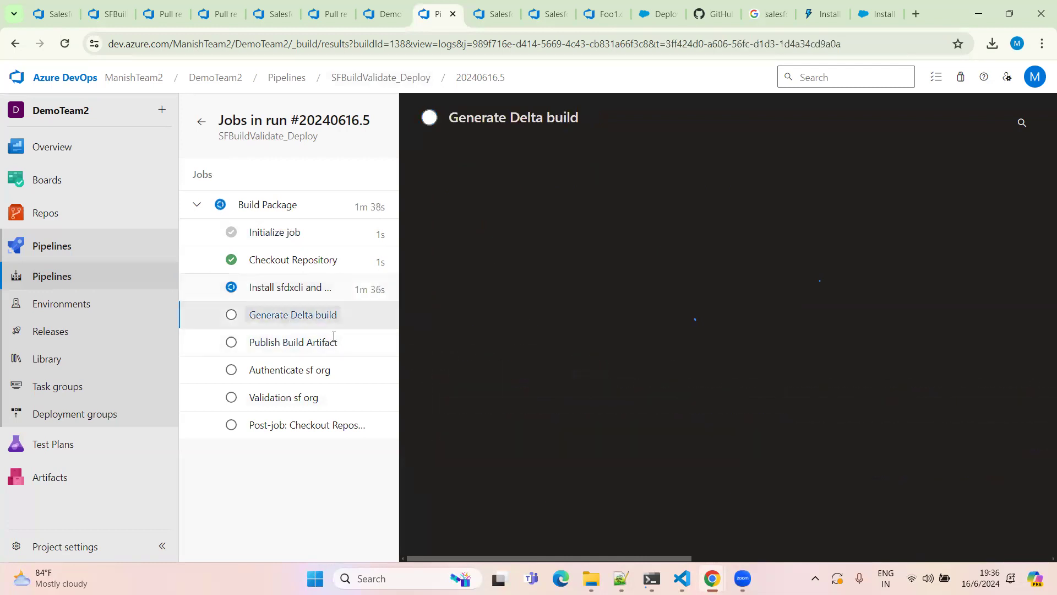
pyautogui.click(272, 347)
pyautogui.click(275, 374)
pyautogui.click(266, 414)
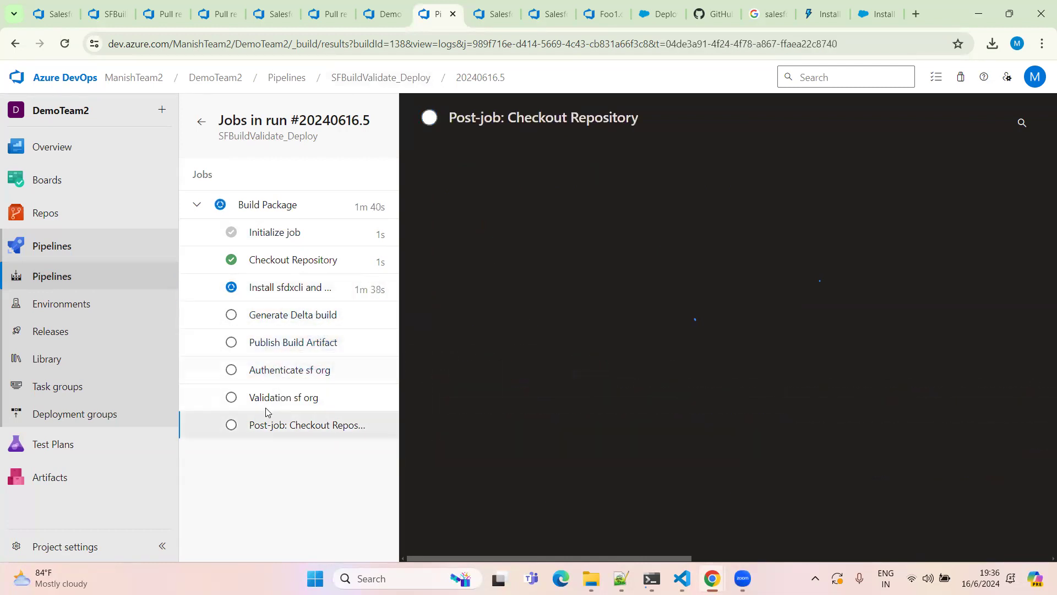
pyautogui.click(264, 401)
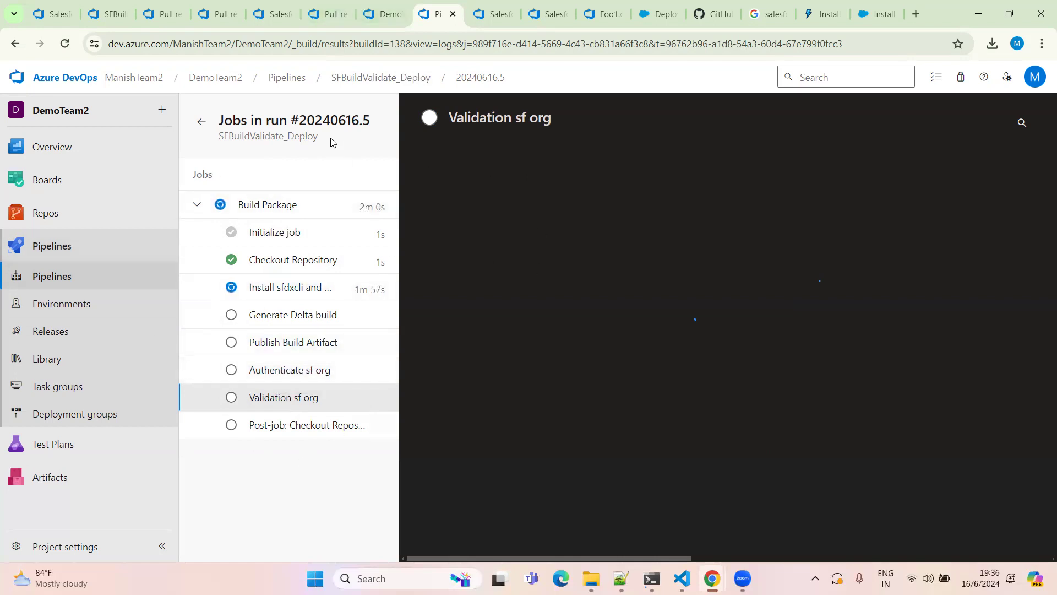
pyautogui.click(383, 13)
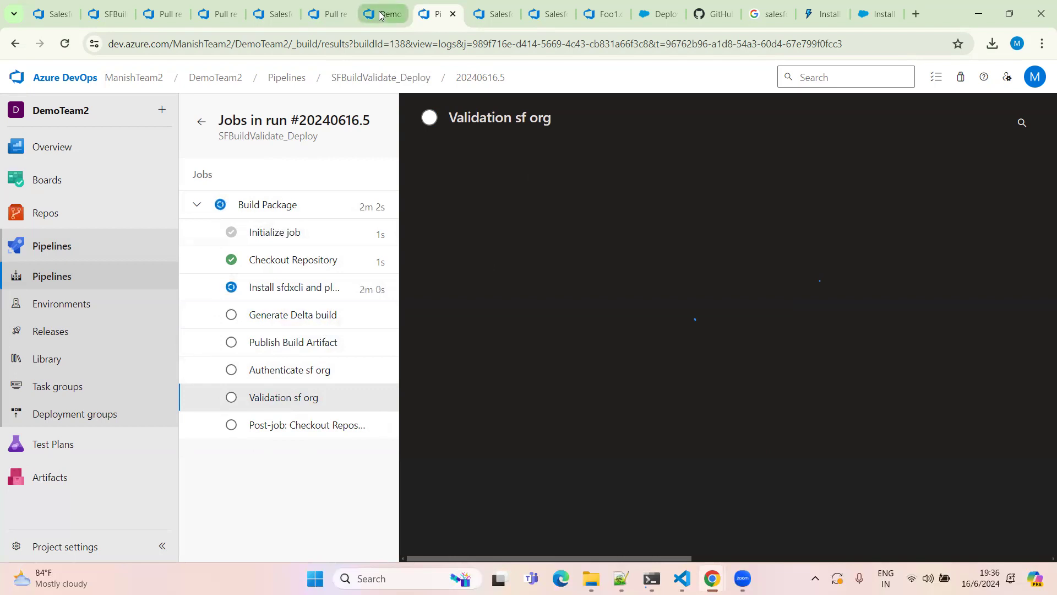
pyautogui.click(437, 14)
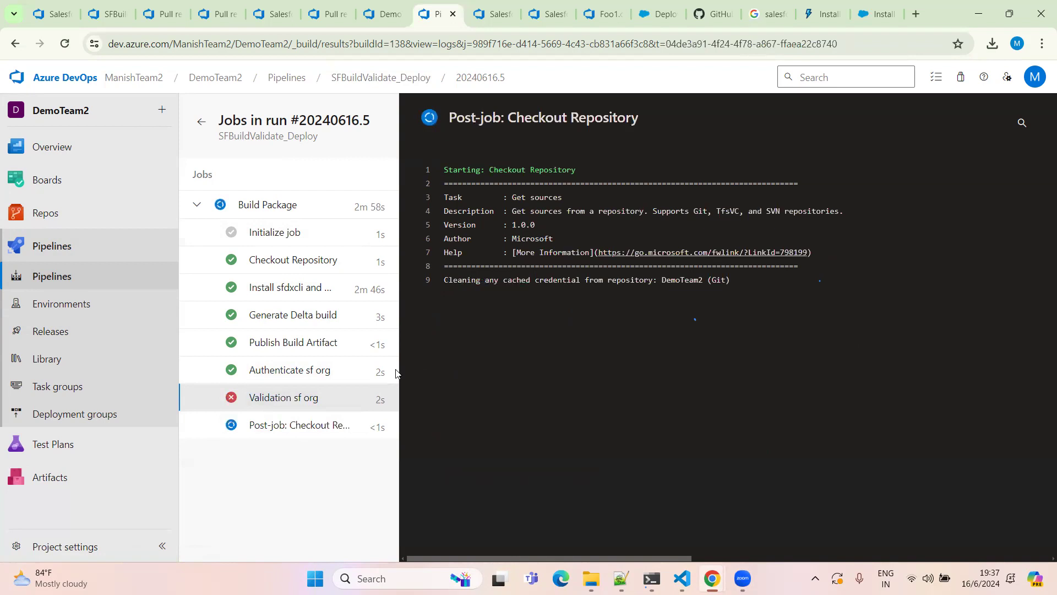
# Step: Examine the Authenticate sf org and Validation sf org logs, focusing on the error line under the validate command's output
pyautogui.click(292, 398)
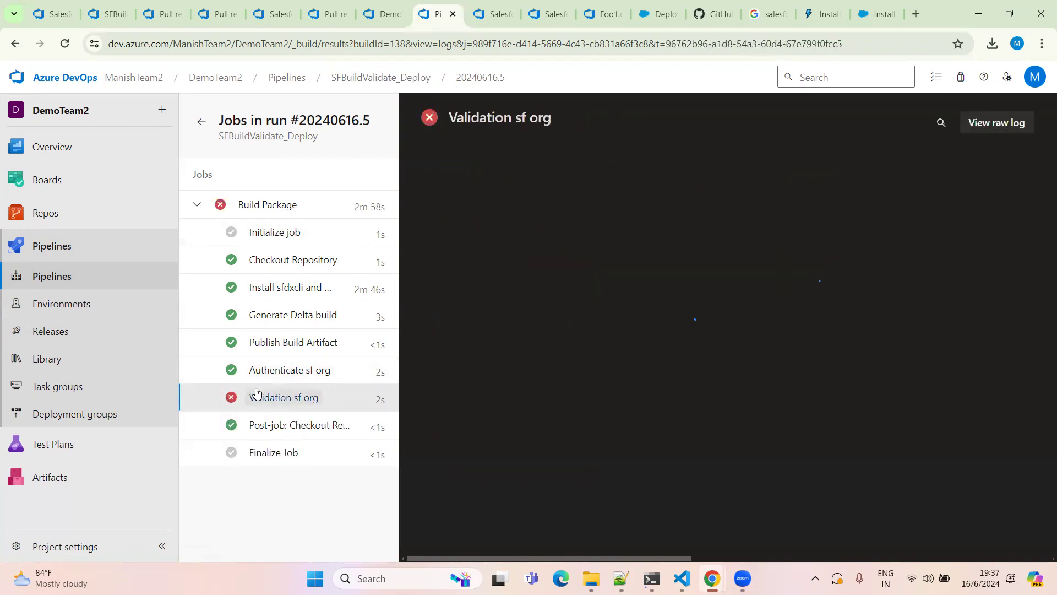
pyautogui.click(263, 372)
pyautogui.click(286, 401)
pyautogui.moveTo(495, 350); pyautogui.dragTo(721, 353)
pyautogui.click(699, 354)
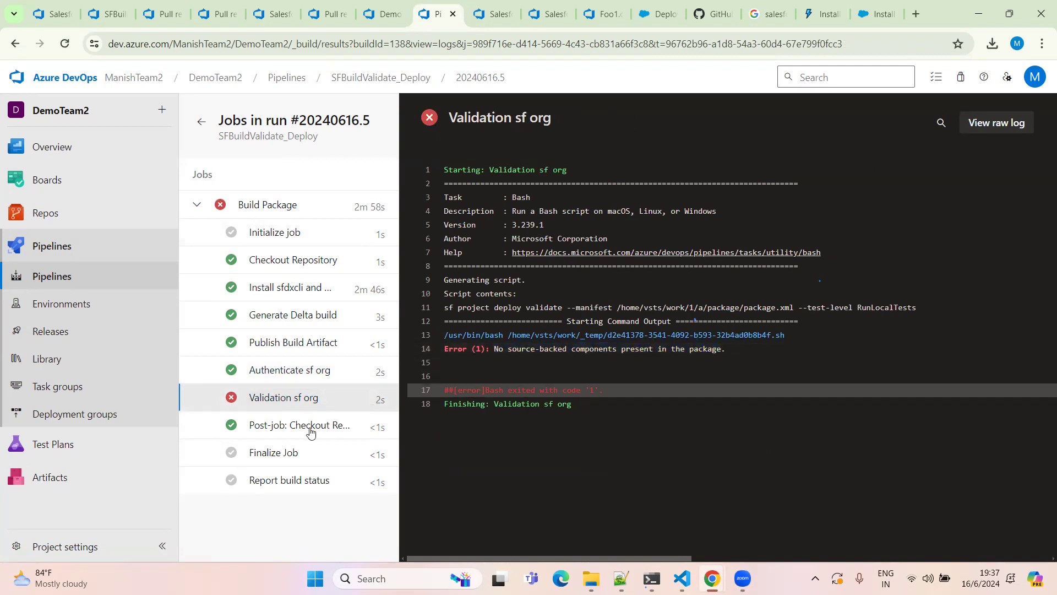
pyautogui.moveTo(493, 349); pyautogui.dragTo(717, 352)
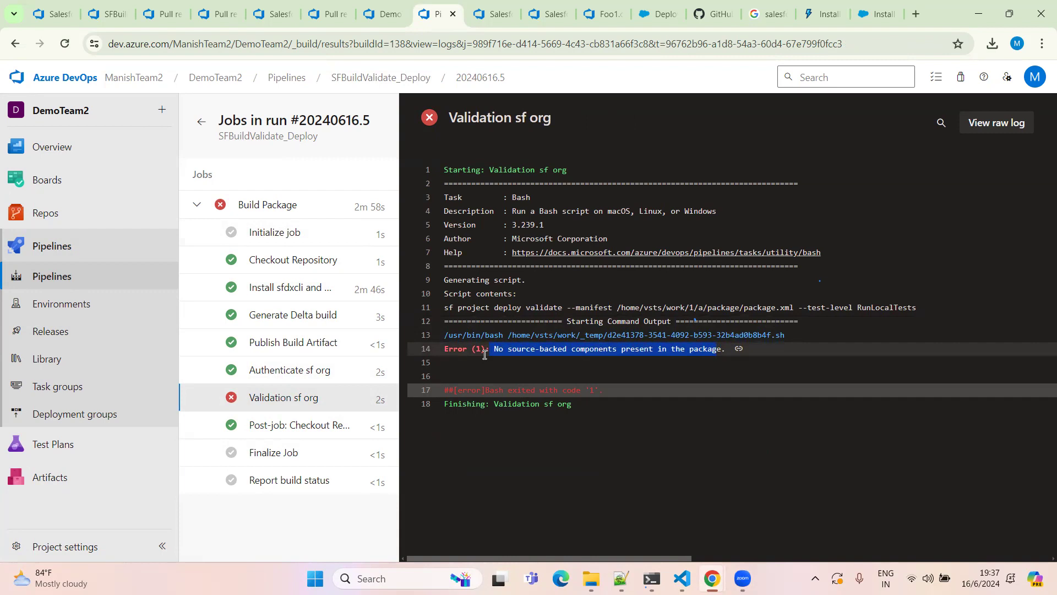
pyautogui.moveTo(494, 350); pyautogui.dragTo(744, 375)
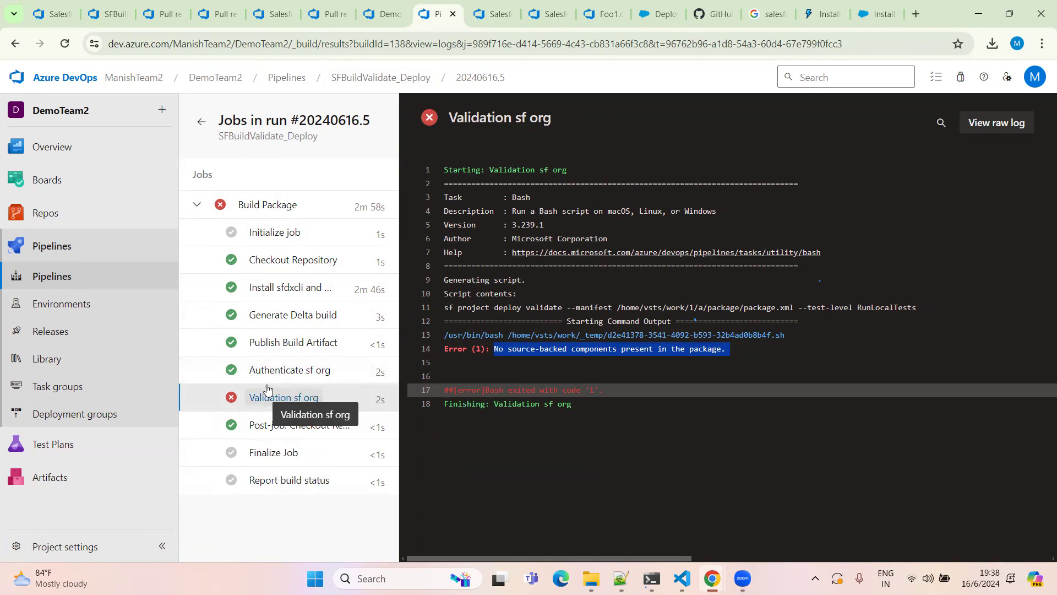
# Step: Check the SFBuildValidate_Deploy status on the TestDemo1 pull request and return to the error line in the Validation sf org log
pyautogui.click(328, 14)
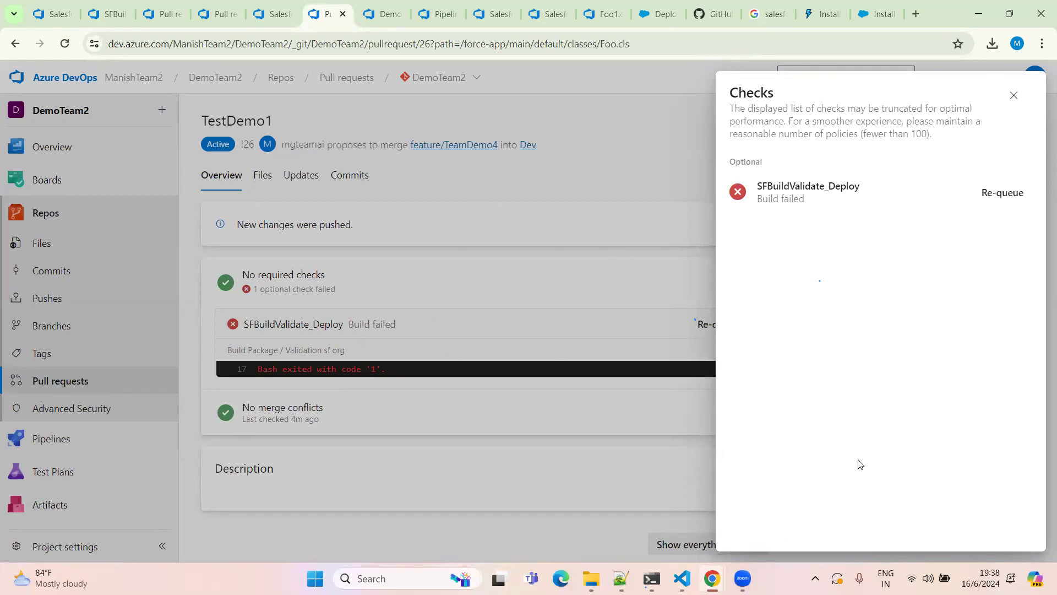
pyautogui.click(435, 15)
pyautogui.click(495, 350)
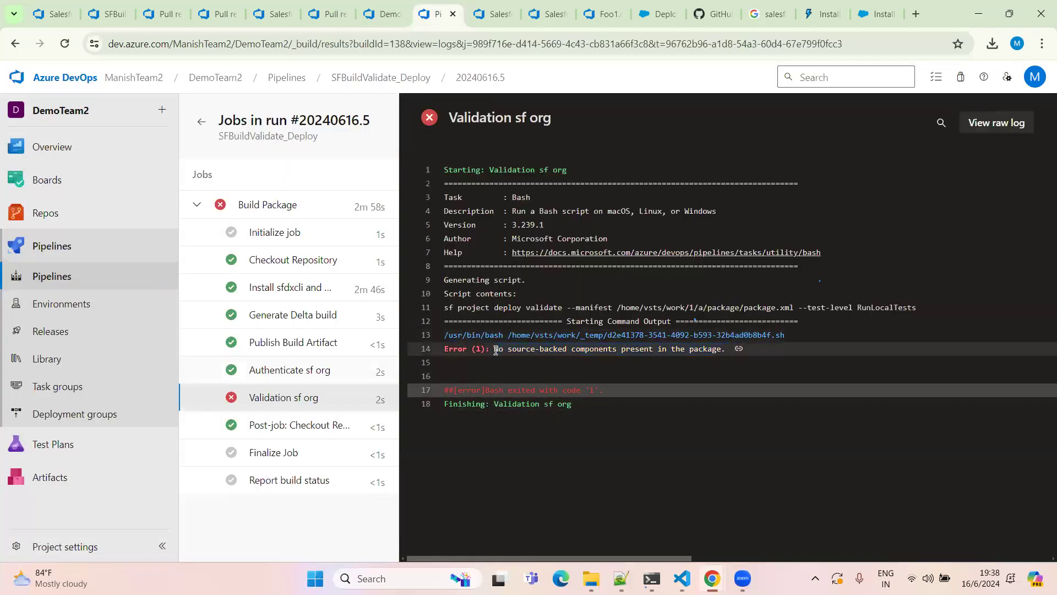
# Step: Compare the Validation sf org error with the TestDemo1 pull request's changed files, the feature/TeamDemo4 files and the local Foo.cls-meta.xml in VS Code
pyautogui.moveTo(582, 350); pyautogui.dragTo(721, 350)
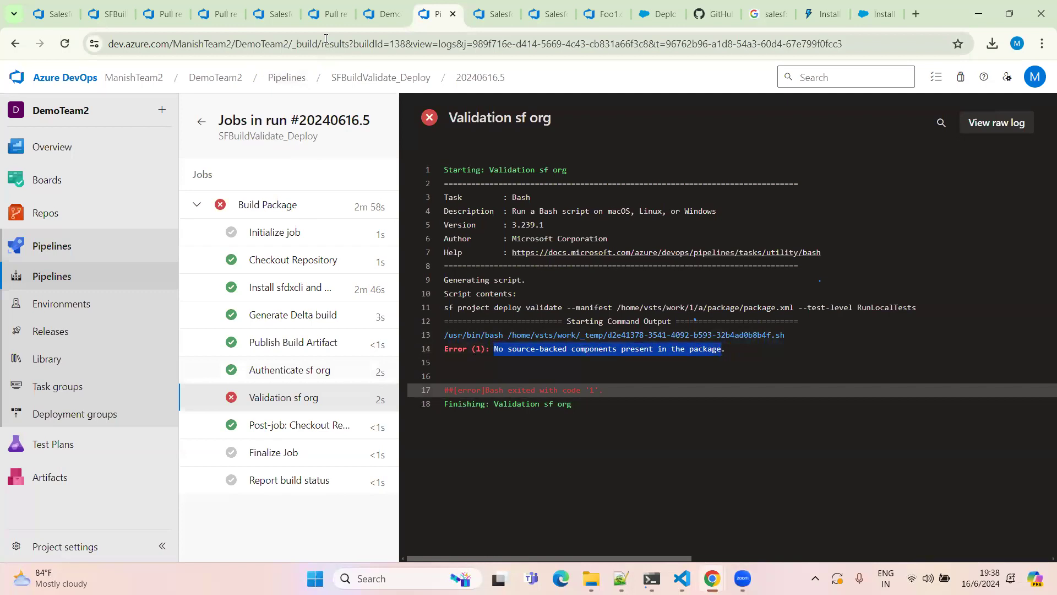
pyautogui.click(328, 14)
pyautogui.click(1014, 94)
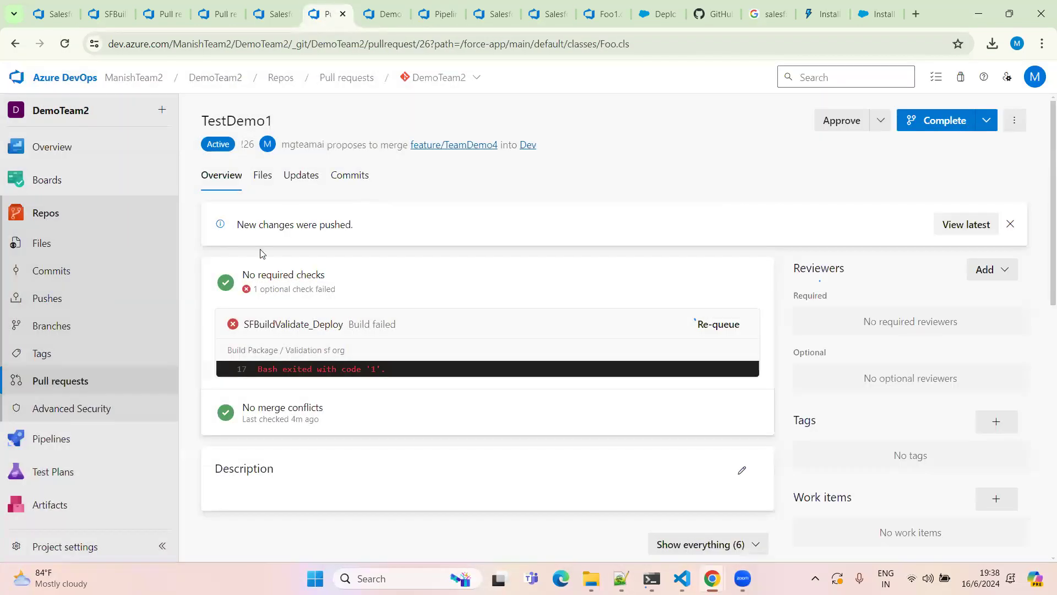
pyautogui.click(262, 175)
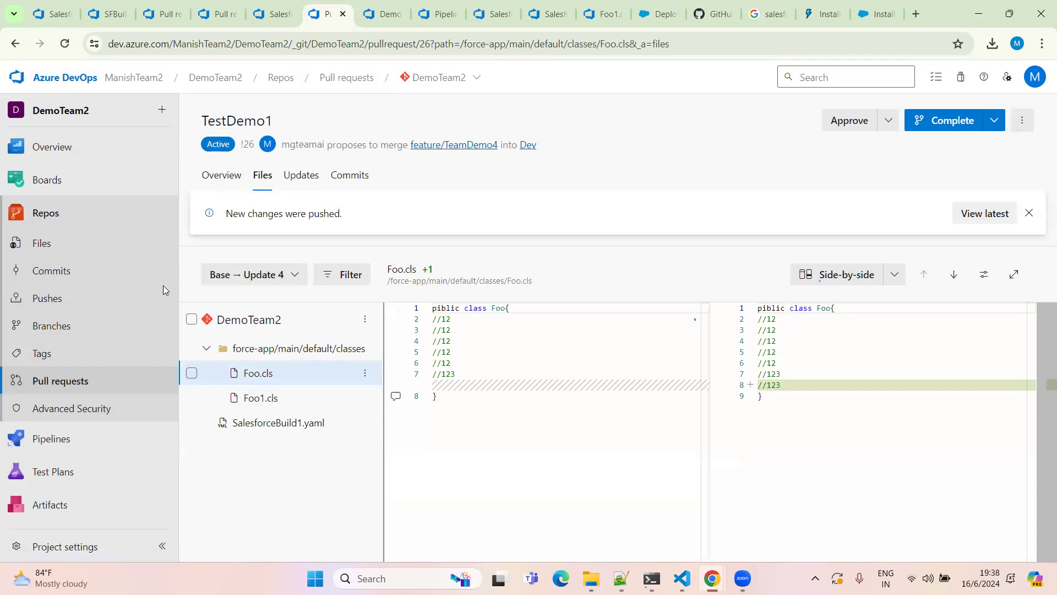
pyautogui.hotkey('alt', 'Tab')
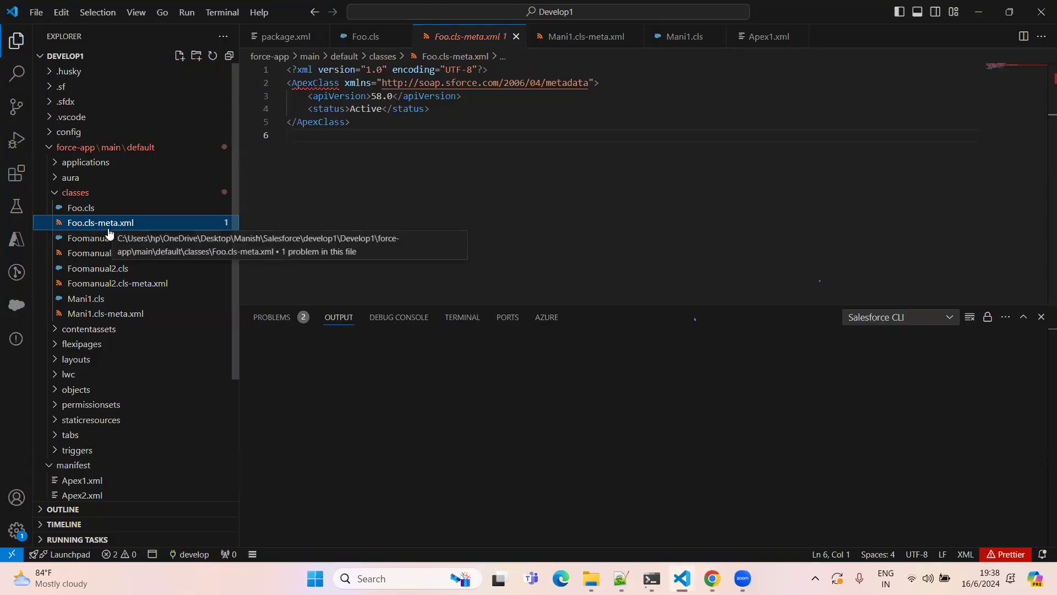
pyautogui.hotkey('alt', 'Tab')
pyautogui.click(429, 14)
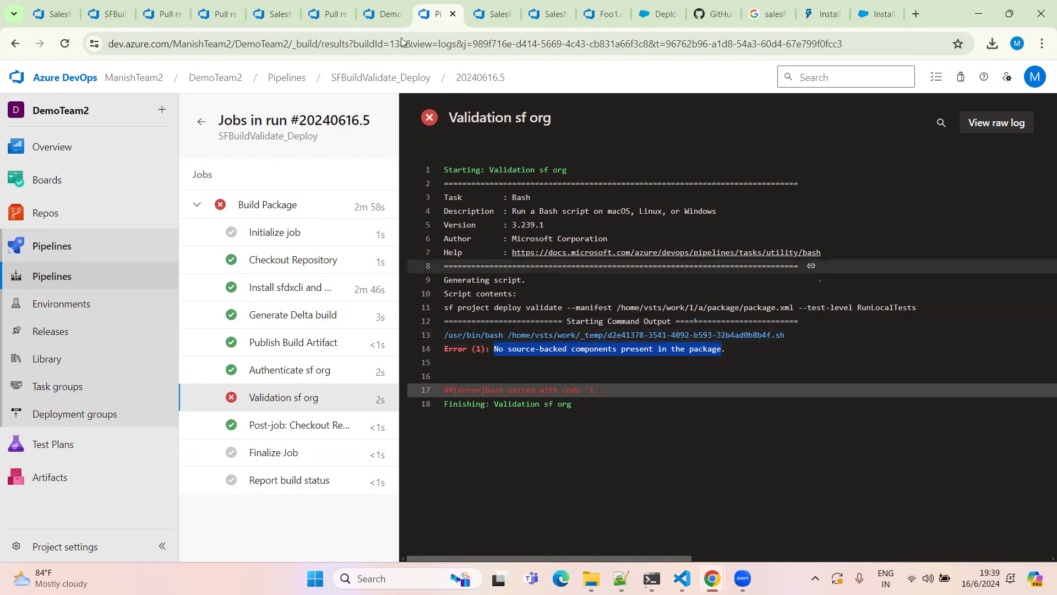
pyautogui.click(383, 14)
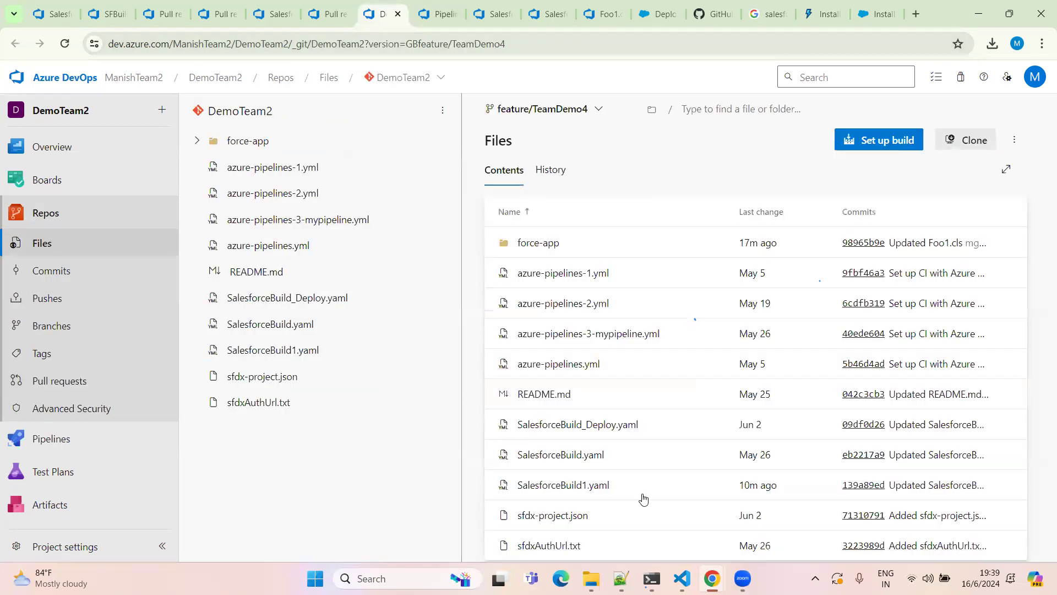
pyautogui.click(329, 14)
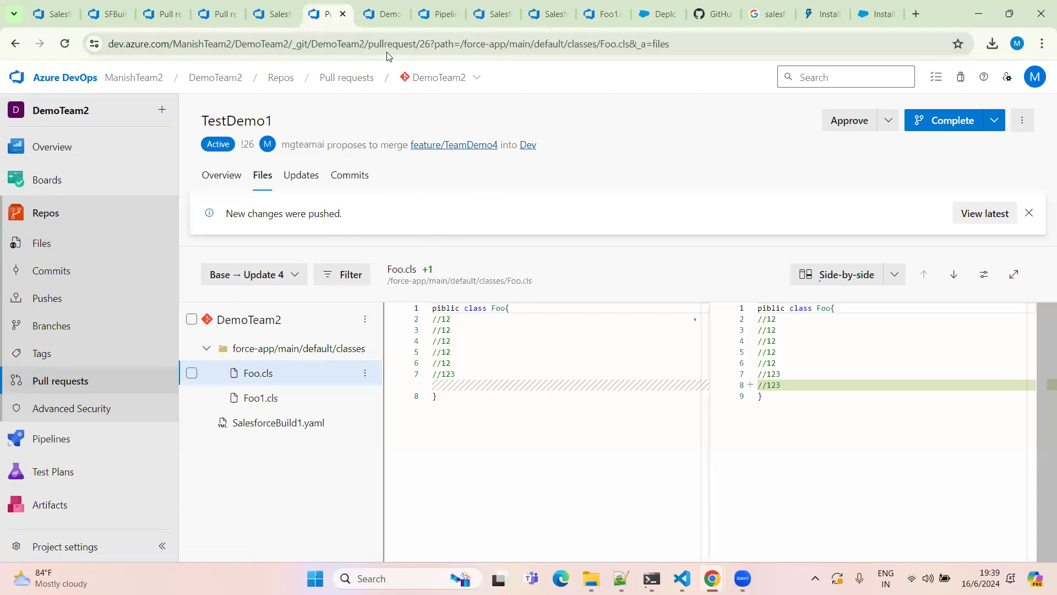
pyautogui.click(383, 14)
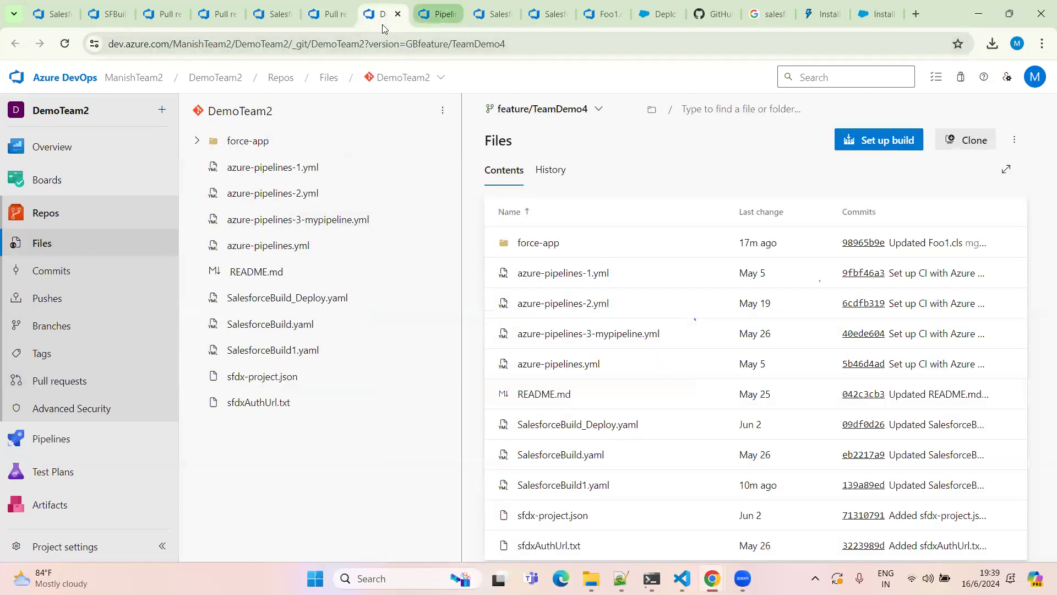
pyautogui.click(328, 14)
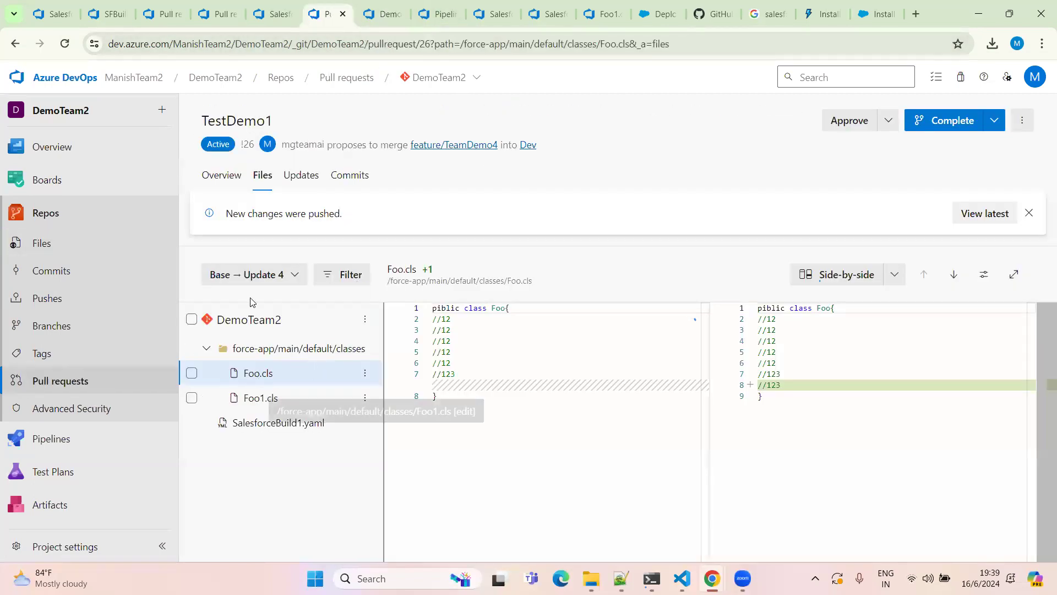
# Step: Open the feature/TeamDemo4 source branch in a separate browser tab and abandon the TestDemo1 pull request
pyautogui.click(222, 176)
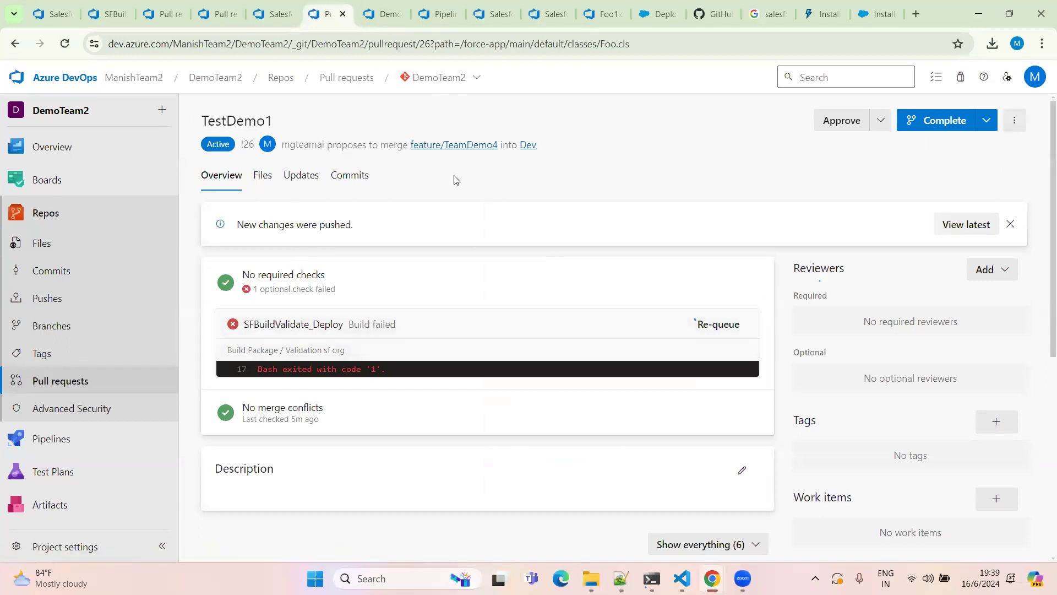
pyautogui.keyDown('ctrl'); pyautogui.click(460, 145); pyautogui.keyUp('ctrl')
pyautogui.click(357, 18)
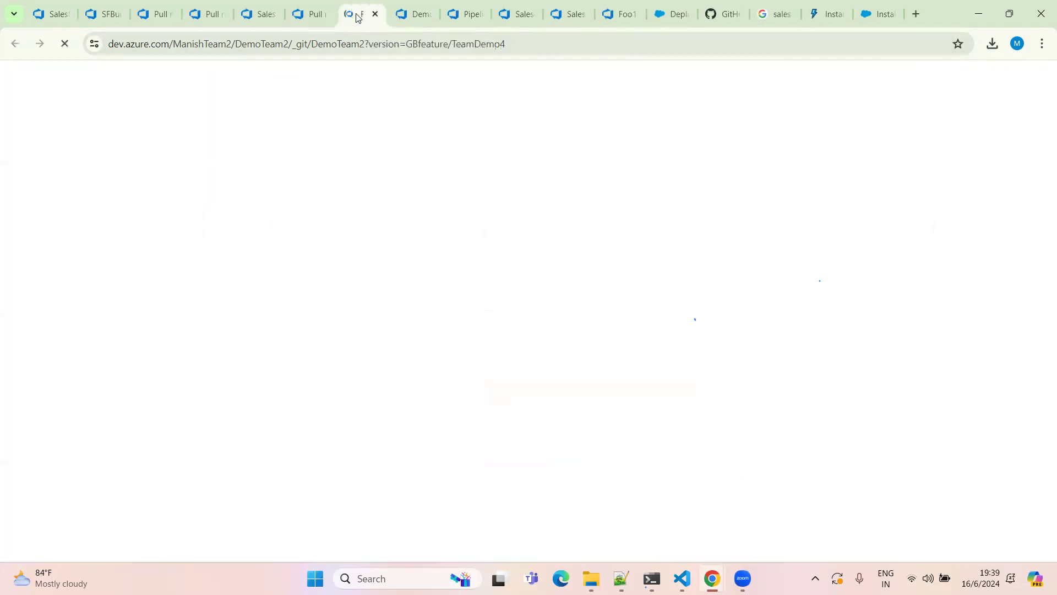
pyautogui.hotkey('ctrl', 'shift', 'Tab')
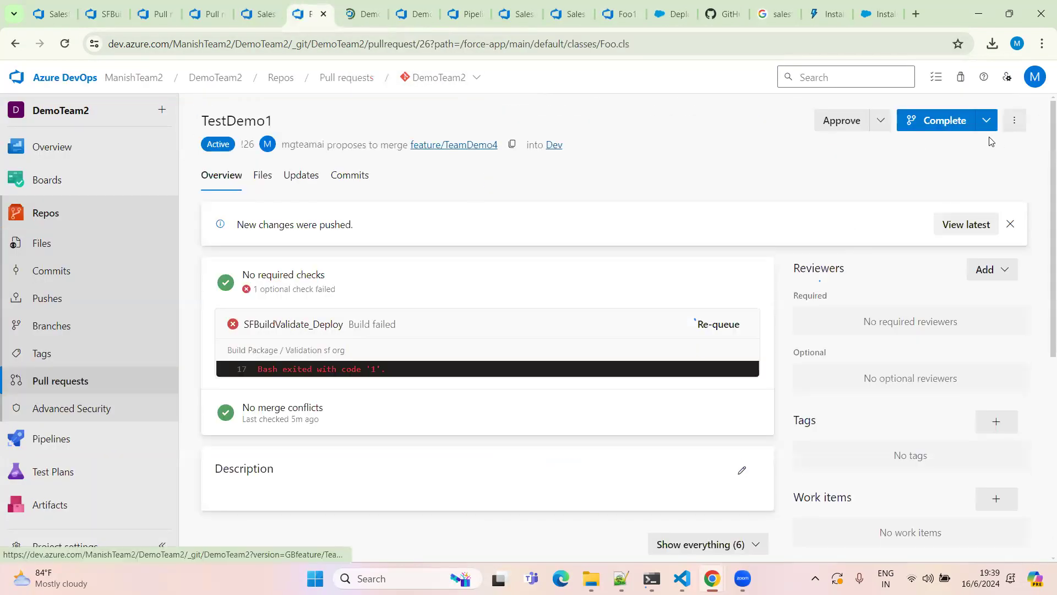
pyautogui.click(986, 120)
pyautogui.click(904, 213)
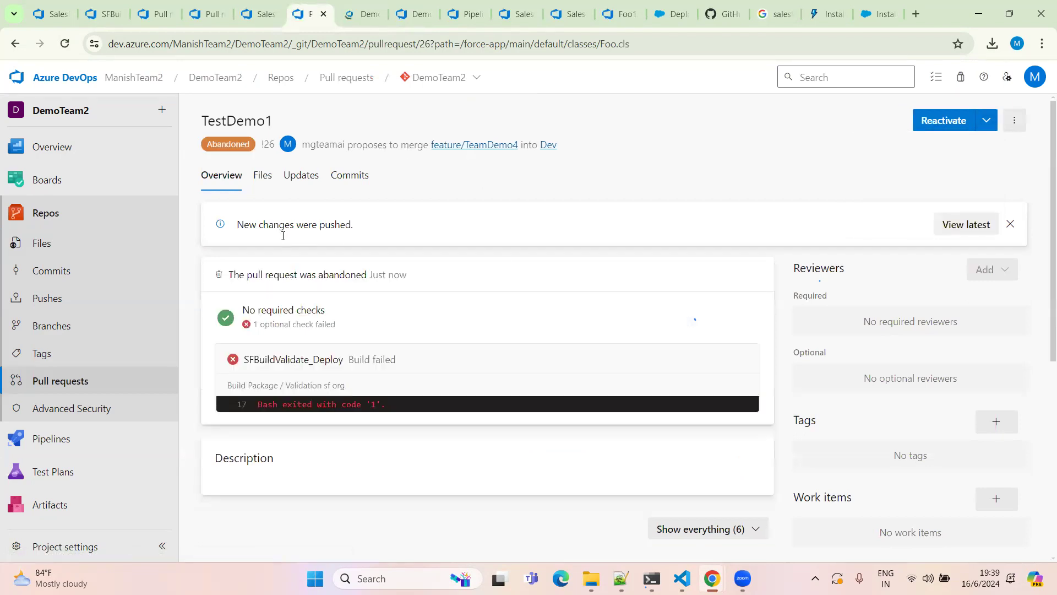
# Step: Expand force-app/main/default/classes on the feature/TeamDemo4 branch and open Foo.cls
pyautogui.click(343, 16)
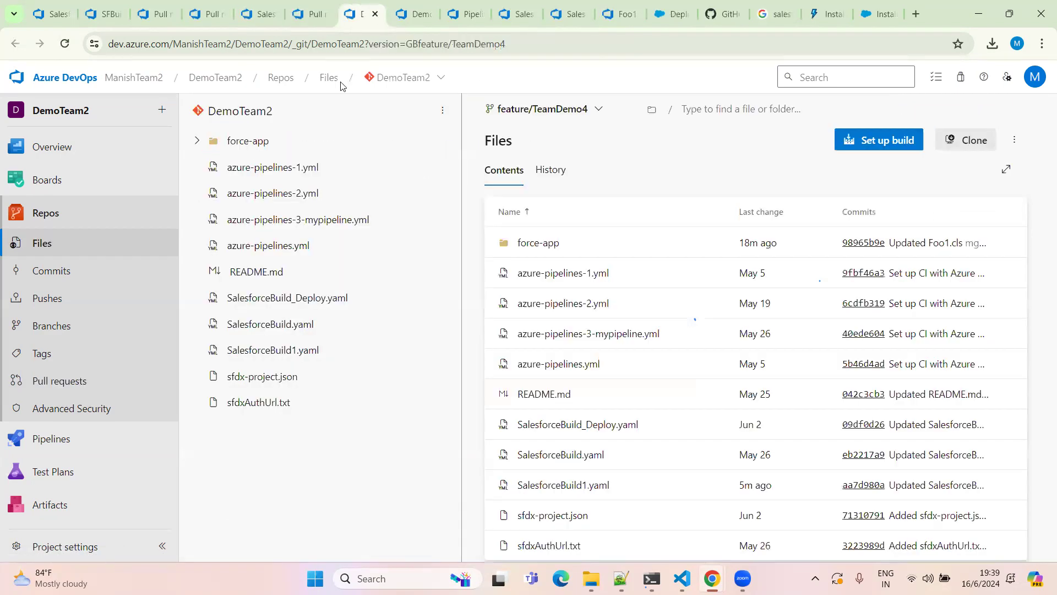
pyautogui.click(204, 144)
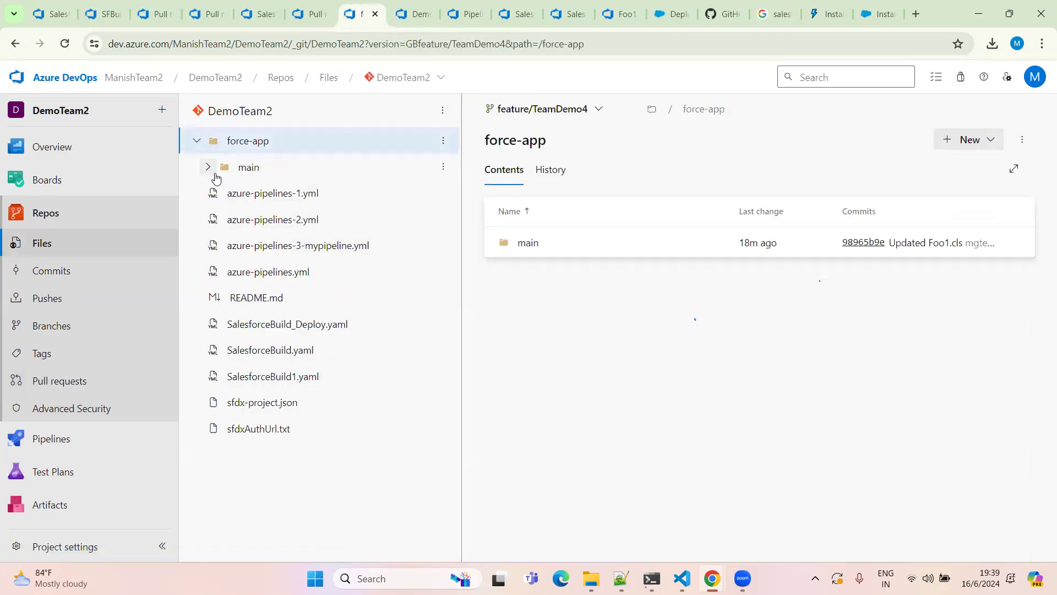
pyautogui.click(212, 172)
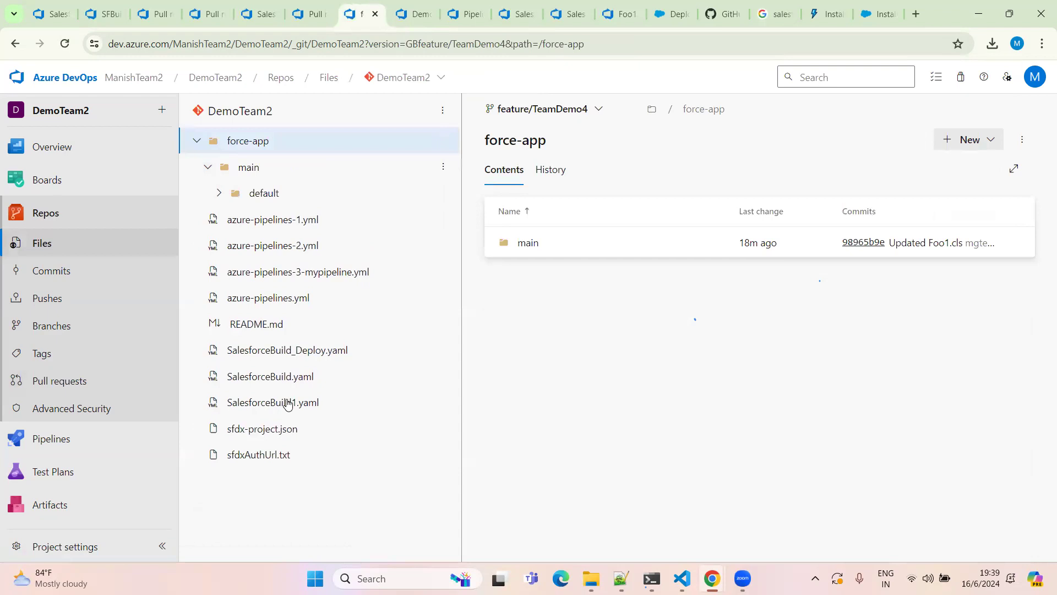
pyautogui.click(229, 219)
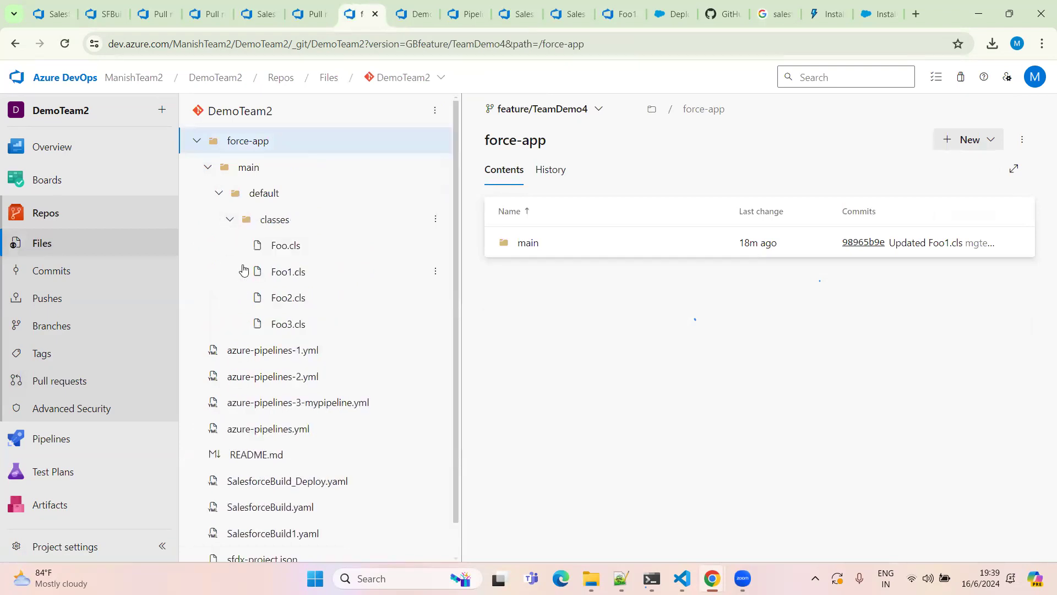
pyautogui.click(278, 246)
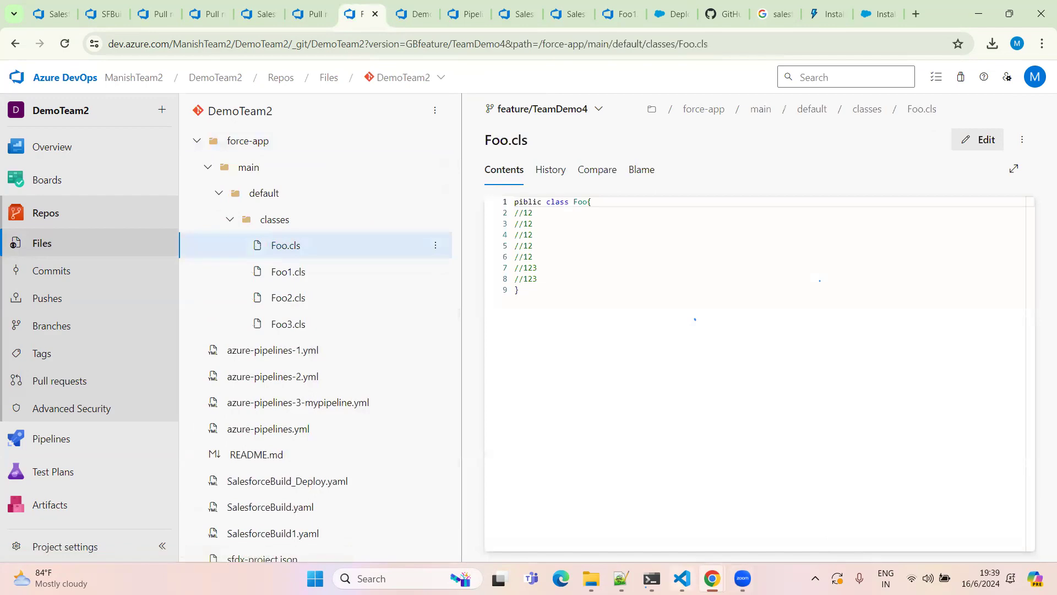
# Step: Switch to VS Code and copy the full XML content of the local Foo.cls-meta.xml
pyautogui.click(681, 578)
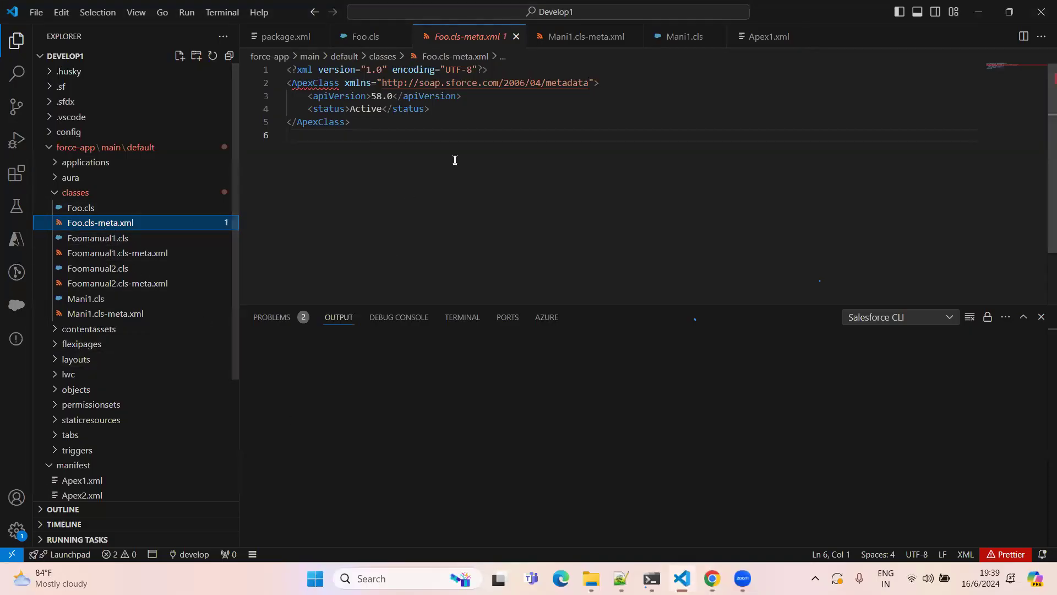
pyautogui.click(462, 39)
pyautogui.doubleClick(462, 39)
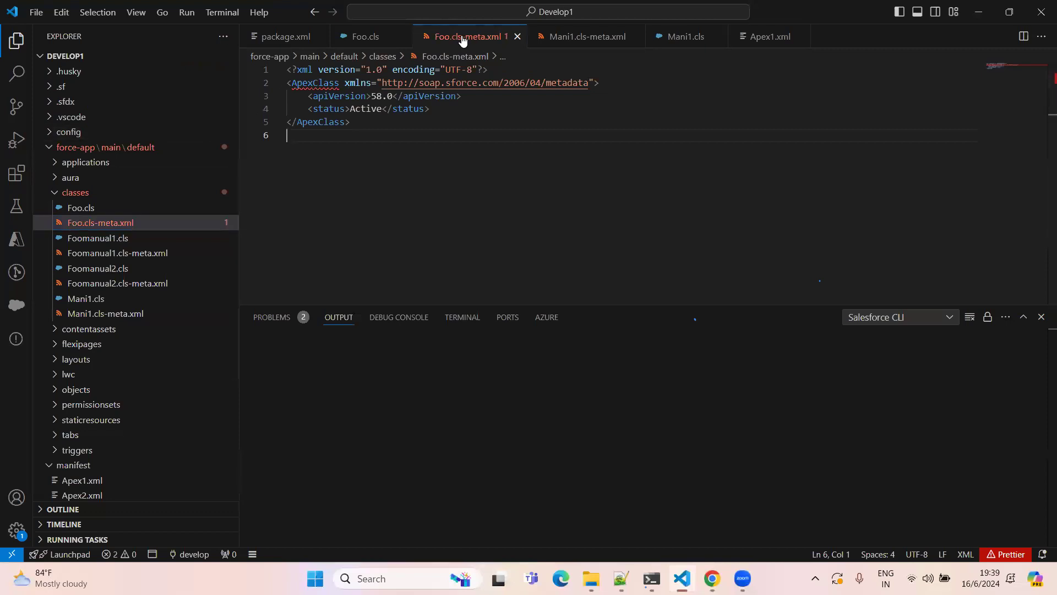
pyautogui.hotkey('ctrl', 'shift', 'Home')
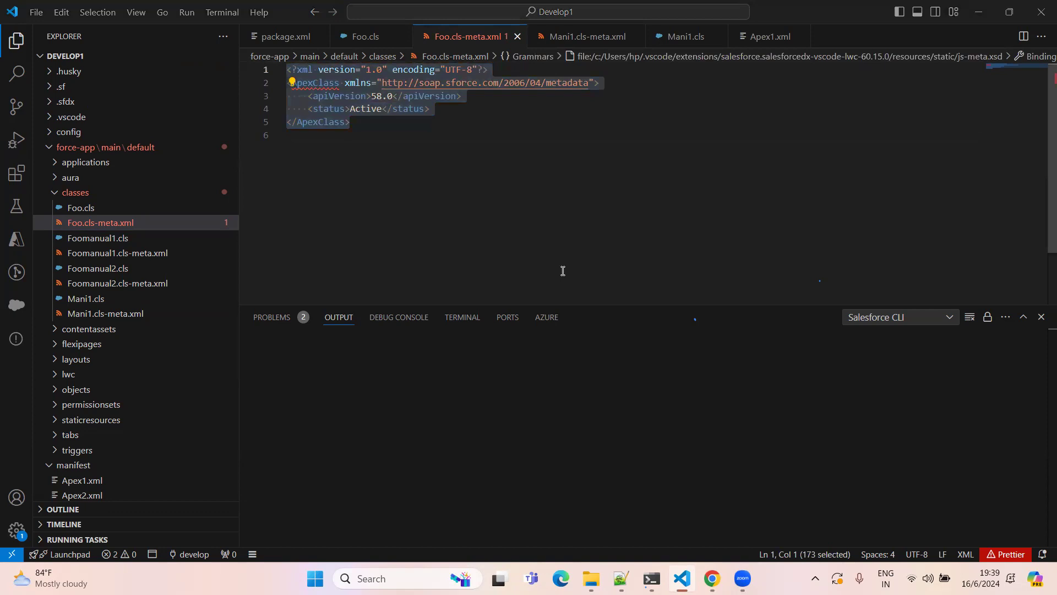
# Step: Back in Azure DevOps, create a new file named Foo.cls-meta.xml in the classes folder of feature/TeamDemo4
pyautogui.hotkey('alt', 'Tab')
pyautogui.click(435, 220)
pyautogui.moveTo(432, 247)
pyautogui.click(491, 249)
pyautogui.write('Foo')
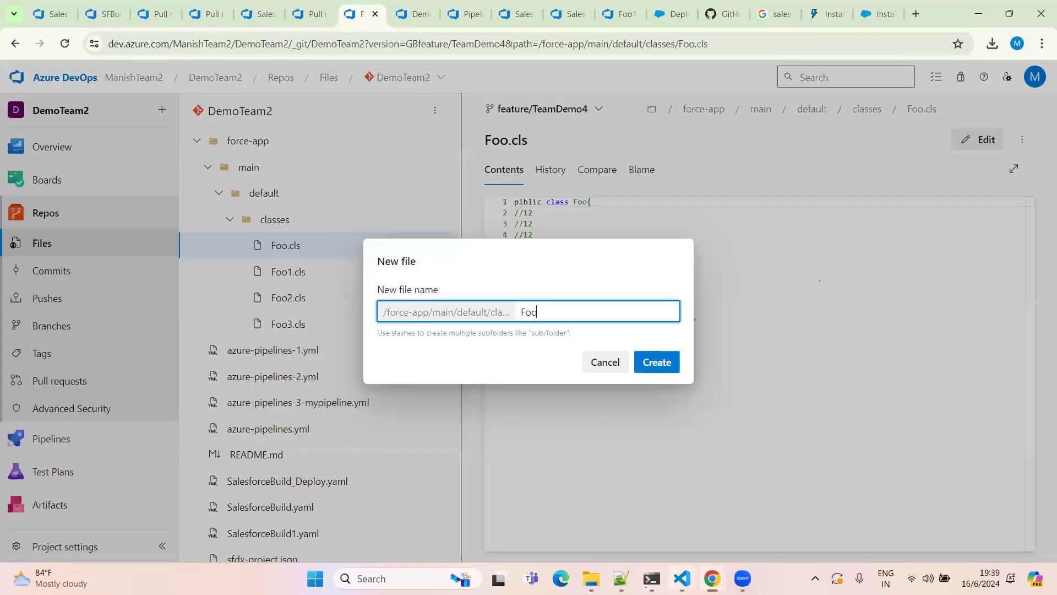
pyautogui.click(682, 578)
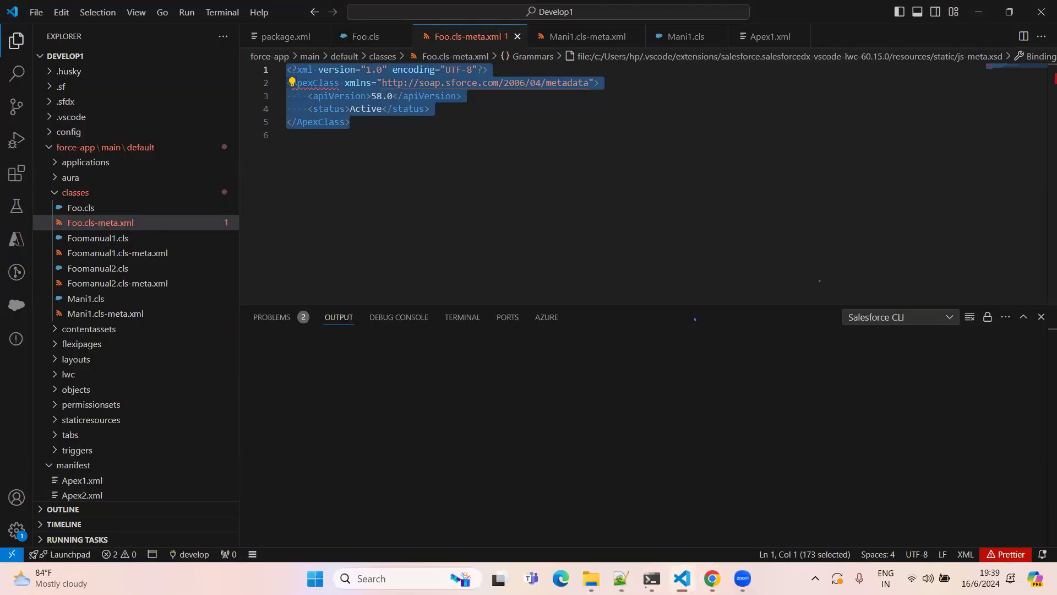
pyautogui.hotkey('alt', 'Tab')
pyautogui.write('.cls')
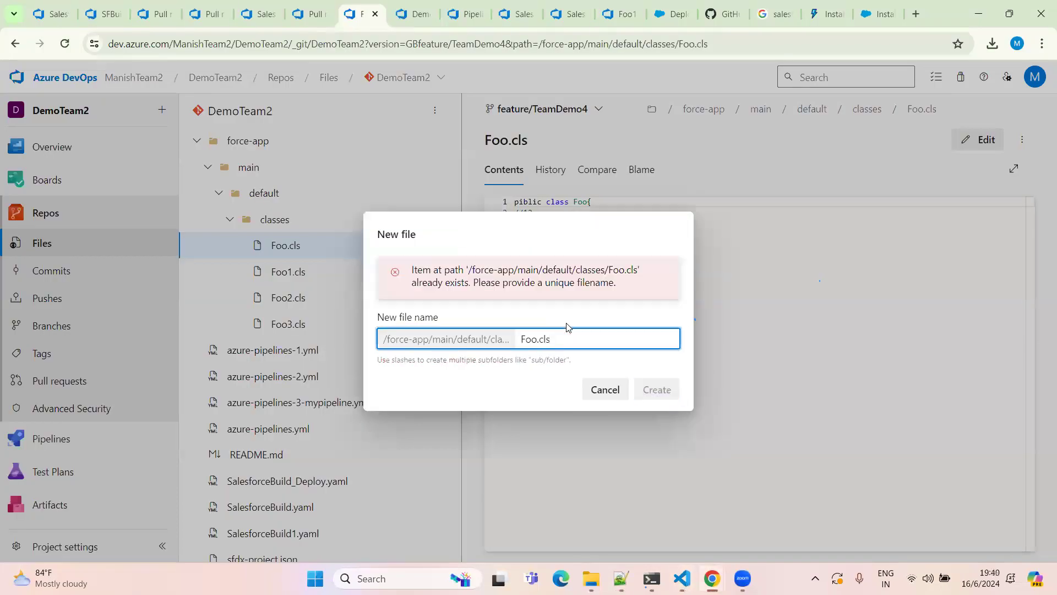
pyautogui.click(681, 578)
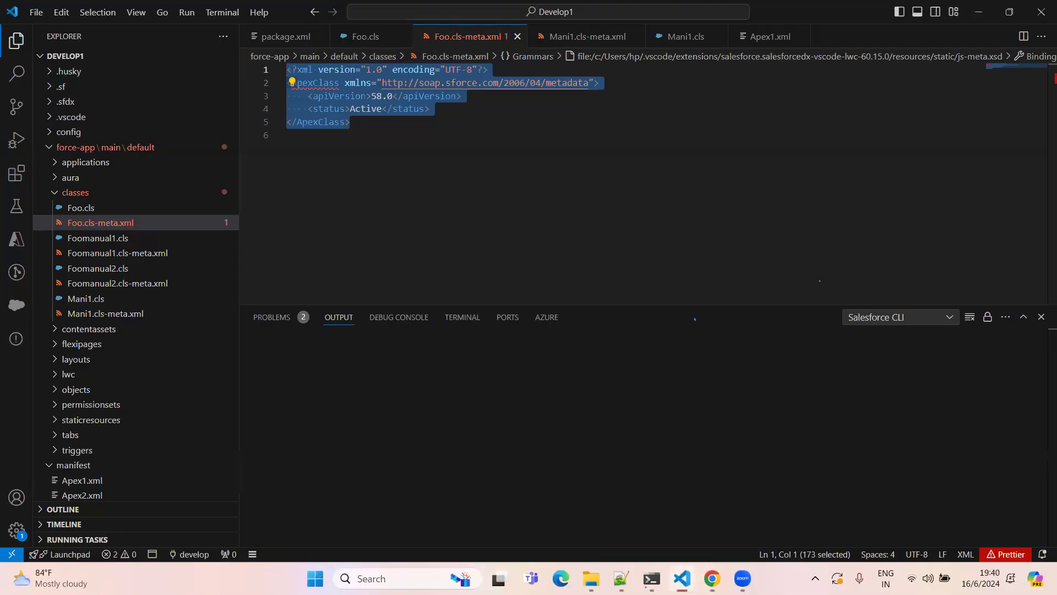
pyautogui.hotkey('alt', 'Tab')
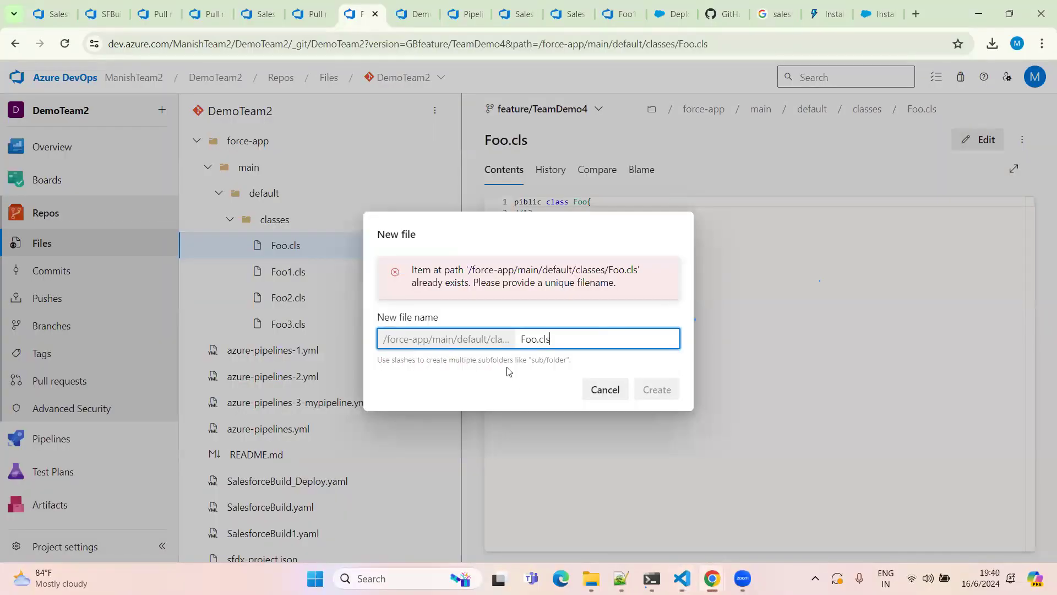
pyautogui.write('-meta.xml')
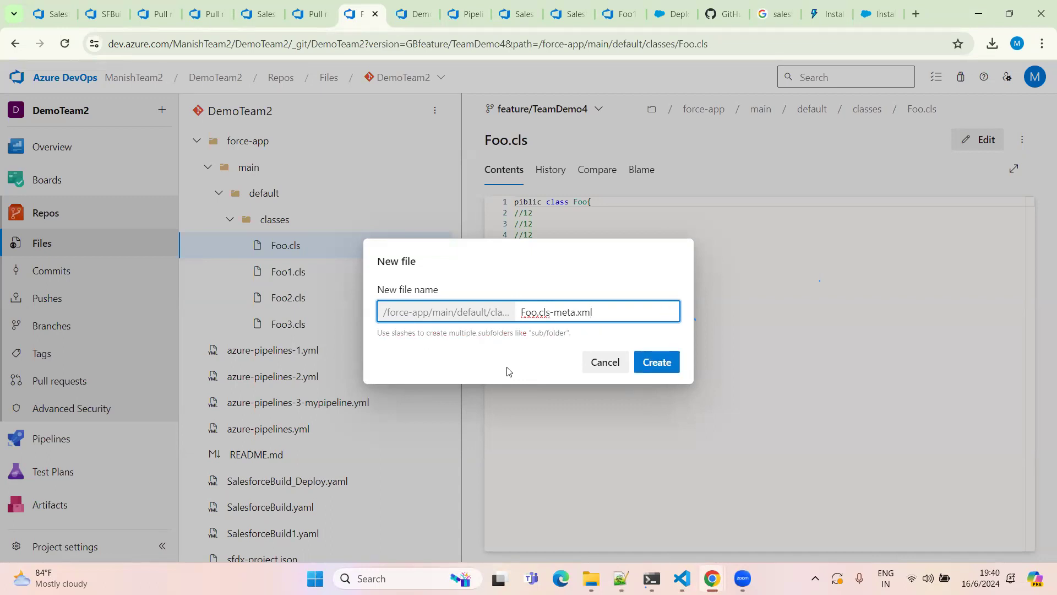
pyautogui.click(655, 363)
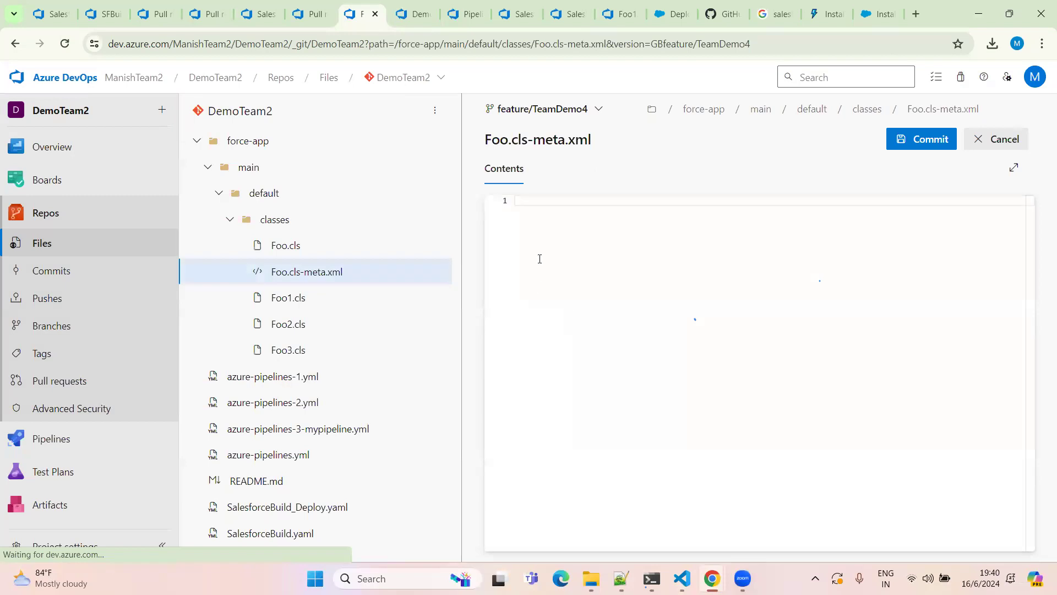
# Step: Paste the ApexClass metadata XML with apiVersion 58.0 and status Active into Foo.cls-meta.xml and commit it to feature/TeamDemo4
pyautogui.write('<?xml version="1.0" encoding="UTF-8"?> <ApexClass xmlns="http://soap.sforce.com/2006/04/metadata">     <apiVersion>58.0</apiVersion>     <status>Active</status> </ApexClass>')
pyautogui.click(930, 138)
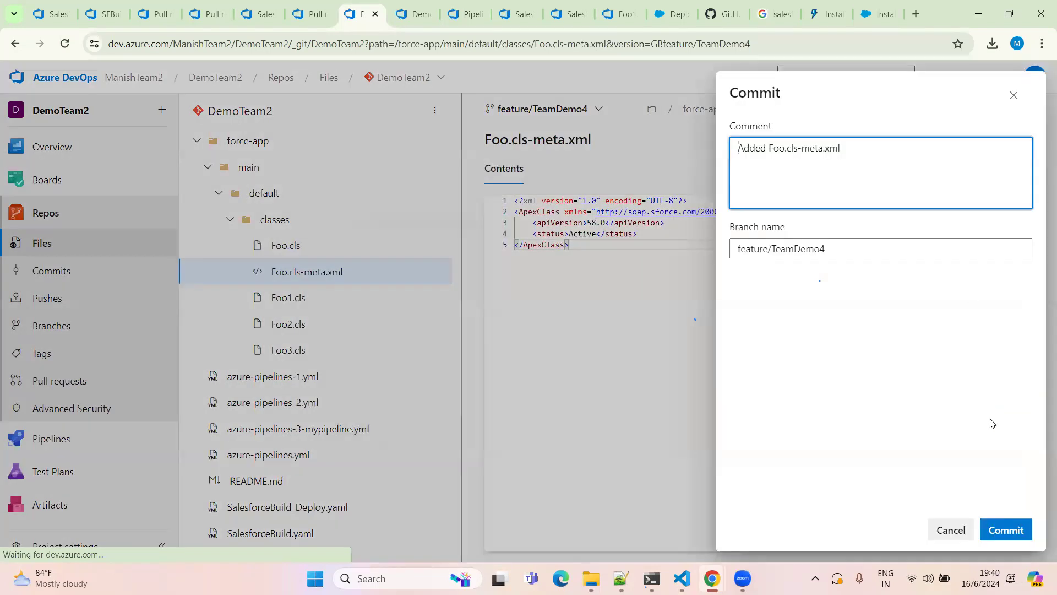
pyautogui.click(1003, 529)
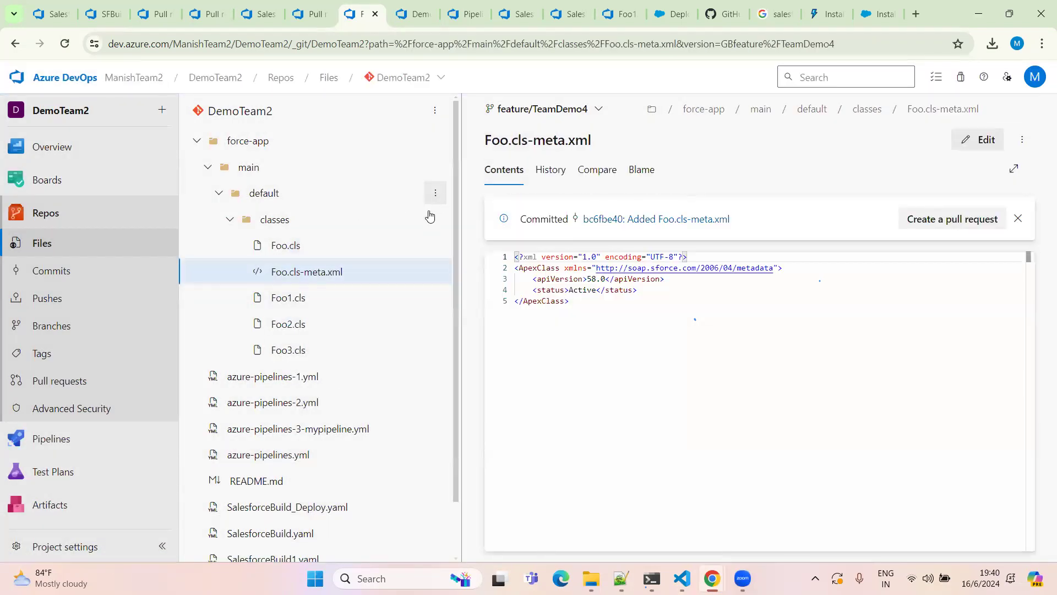
# Step: Create a new file named Foo1.cls-meta.xml in the classes folder of the feature/TeamDemo4 branch
pyautogui.click(435, 218)
pyautogui.moveTo(418, 247)
pyautogui.click(511, 272)
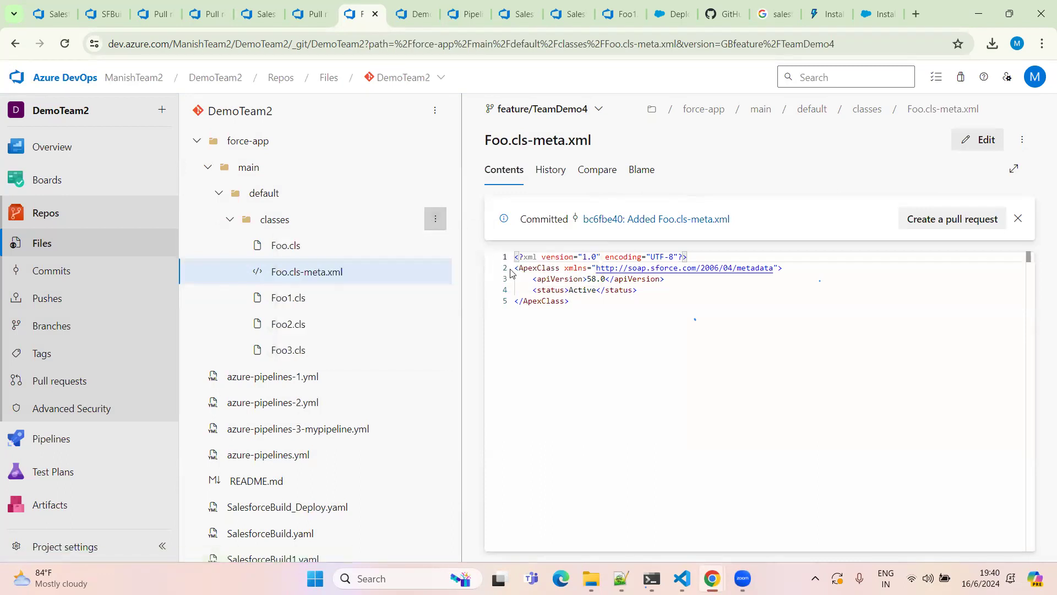
pyautogui.write('Fo')
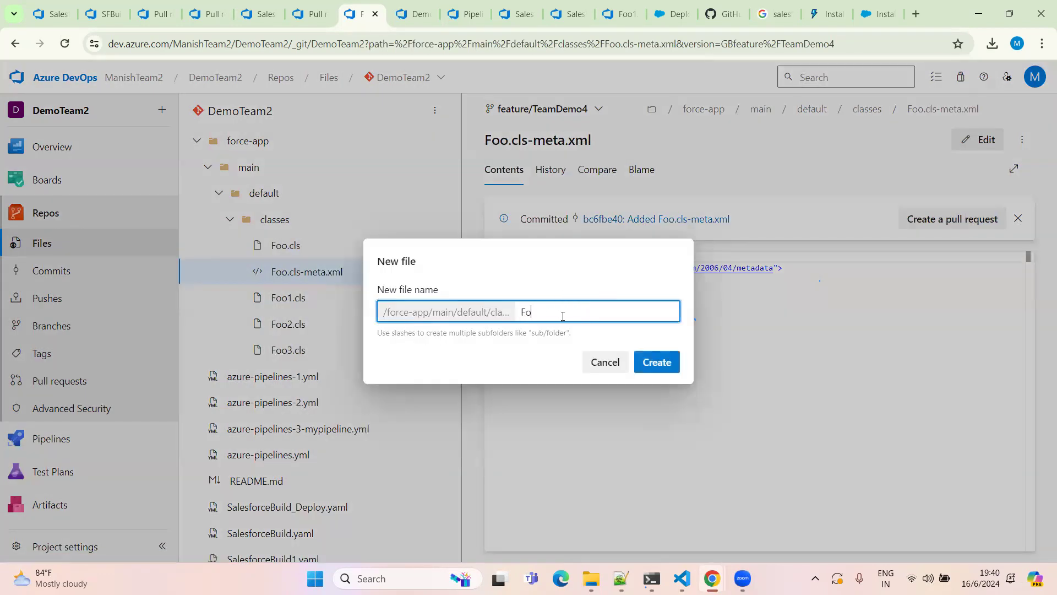
pyautogui.write('o1.cls')
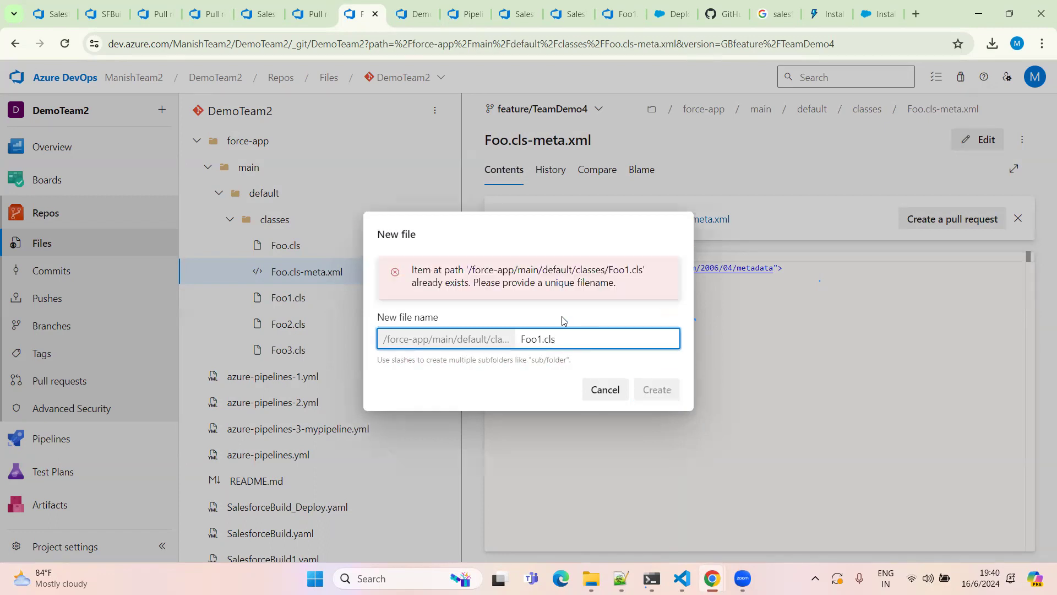
pyautogui.write('-meta.xml')
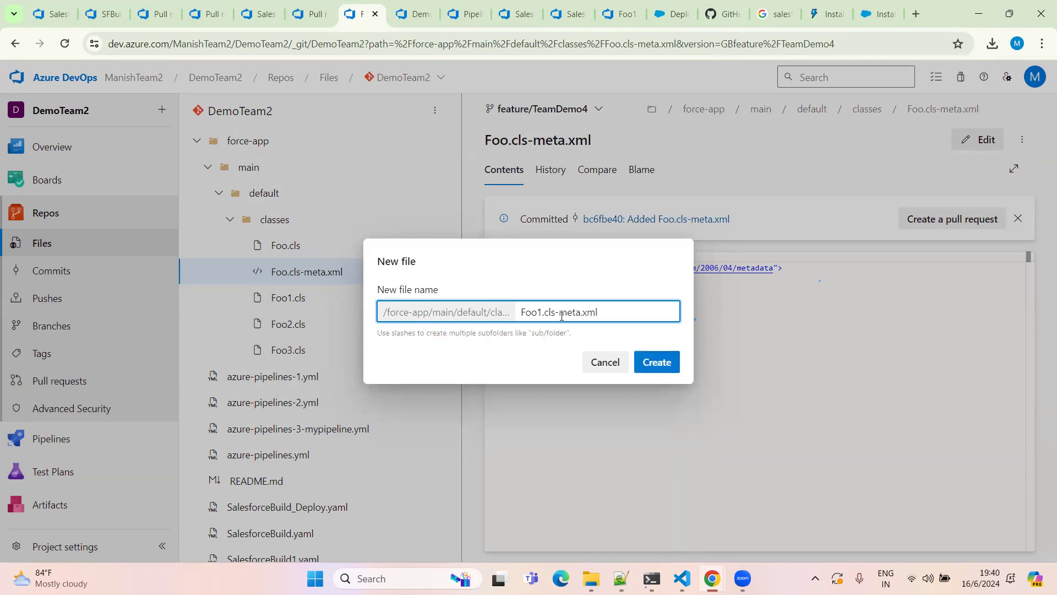
pyautogui.click(682, 578)
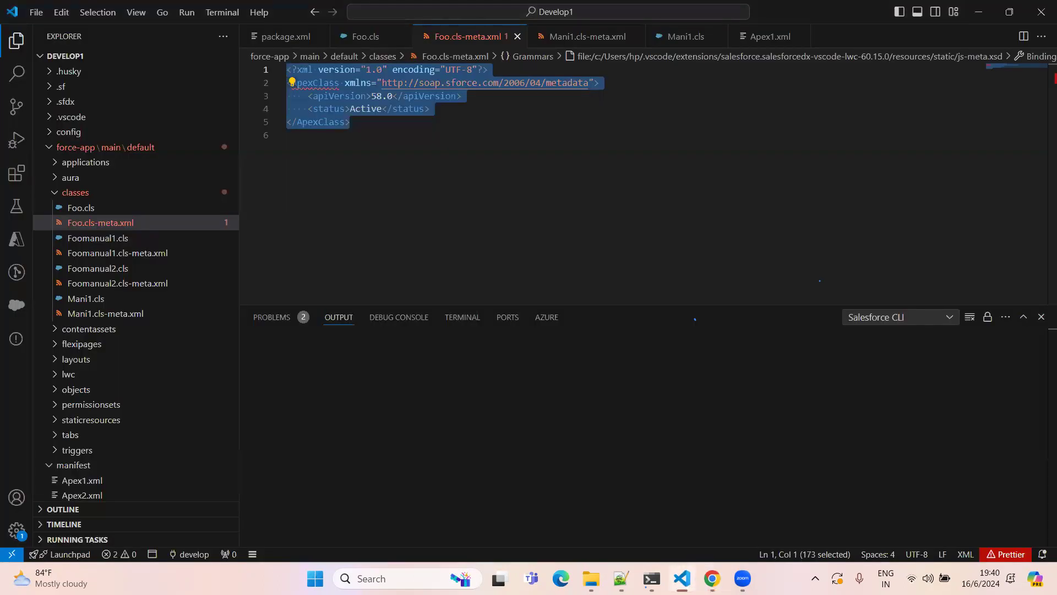
pyautogui.hotkey('alt', 'Tab')
pyautogui.click(661, 365)
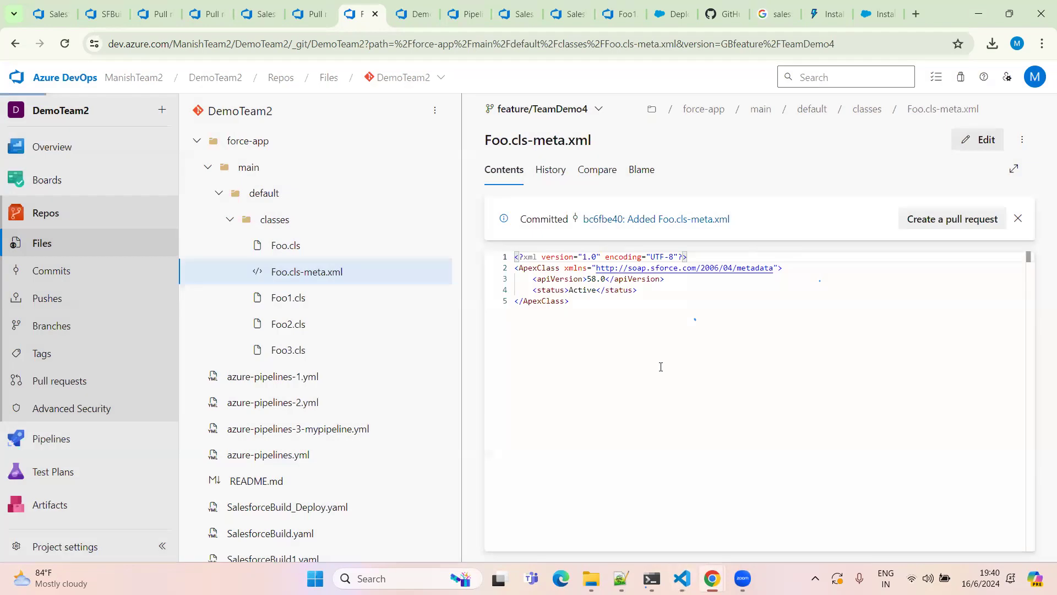
# Step: Paste the ApexClass metadata XML with apiVersion 58.0 and status Active into Foo1.cls-meta.xml and commit it to feature/TeamDemo4
pyautogui.write('<?xml version="1.0" encoding="UTF-8"?> <ApexClass xmlns="http://soap.sforce.com/2006/04/metadata">     <apiVersion>58.0</apiVersion>     <status>Active</status> </ApexClass>')
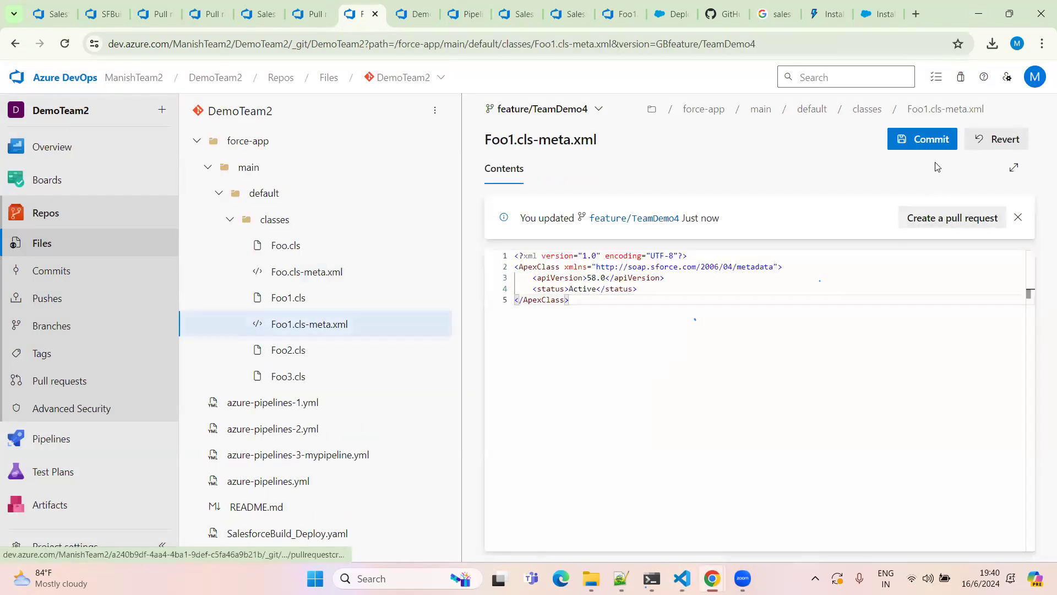
pyautogui.hotkey('ctrl', 's')
pyautogui.click(1006, 529)
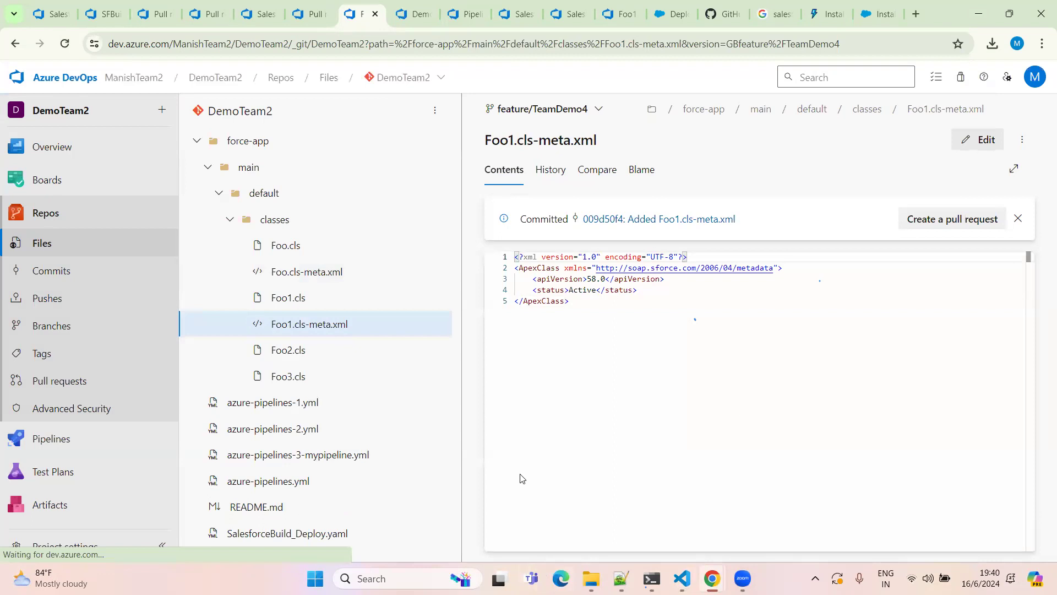
# Step: Start a new pull request from feature/TeamDemo4 into Dev and title it "Sf validation 1"
pyautogui.click(162, 110)
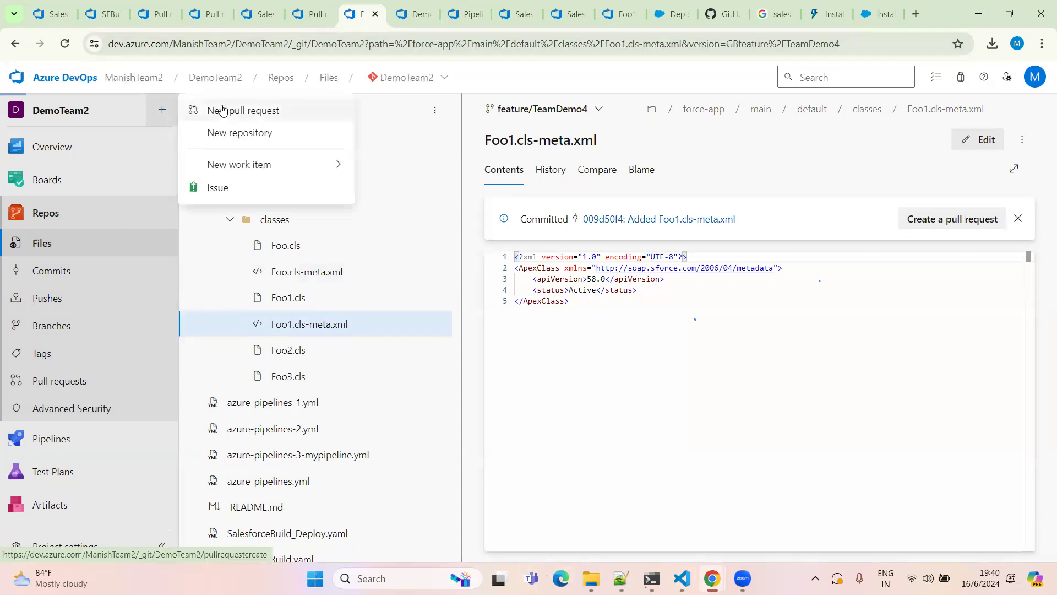
pyautogui.click(222, 110)
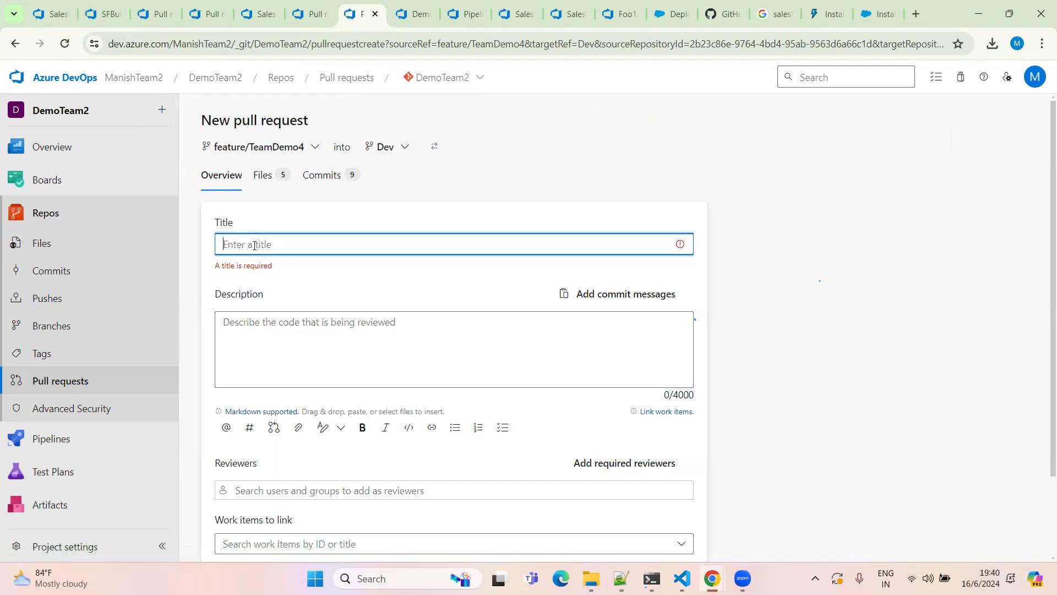
pyautogui.write('Sf validateion')
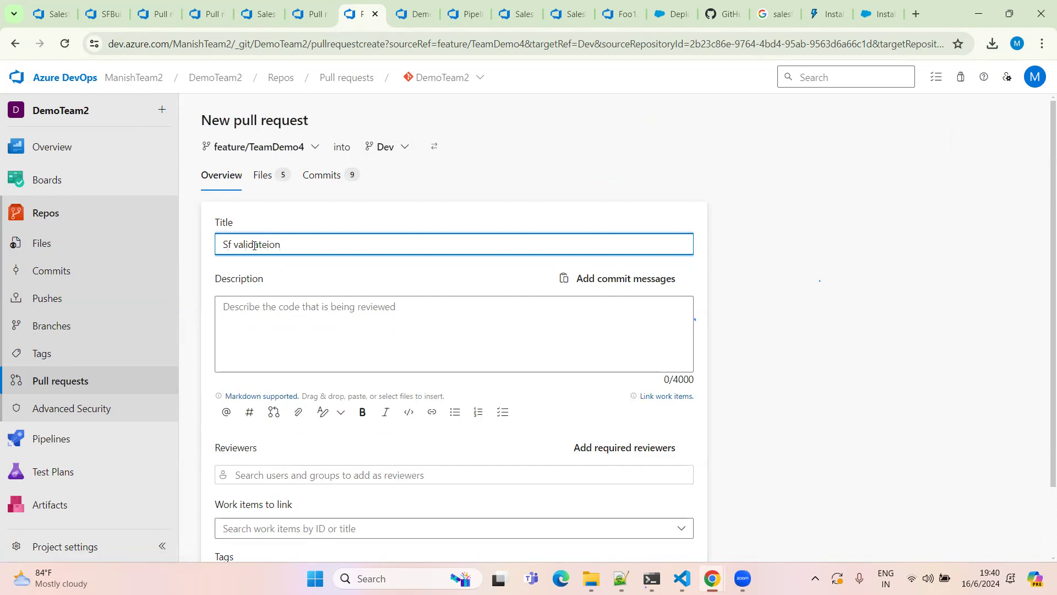
pyautogui.press('BackSpace')
# Step: Review the pull request's changed files, including the added meta.xml files, and create the pull request
pyautogui.click(263, 175)
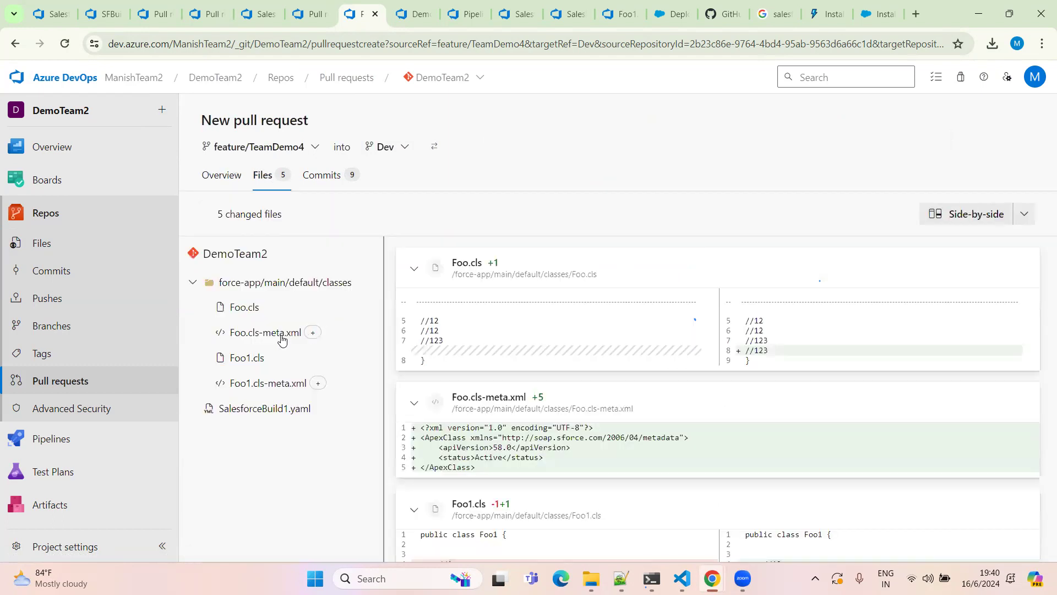
pyautogui.click(222, 175)
pyautogui.scroll(-2, 665, 483)
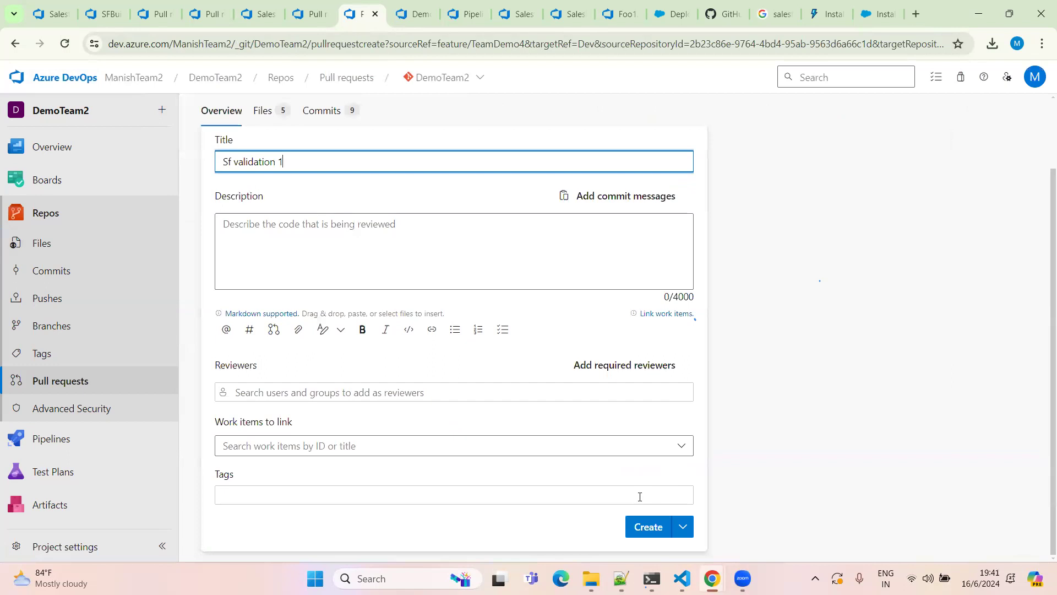
pyautogui.click(645, 526)
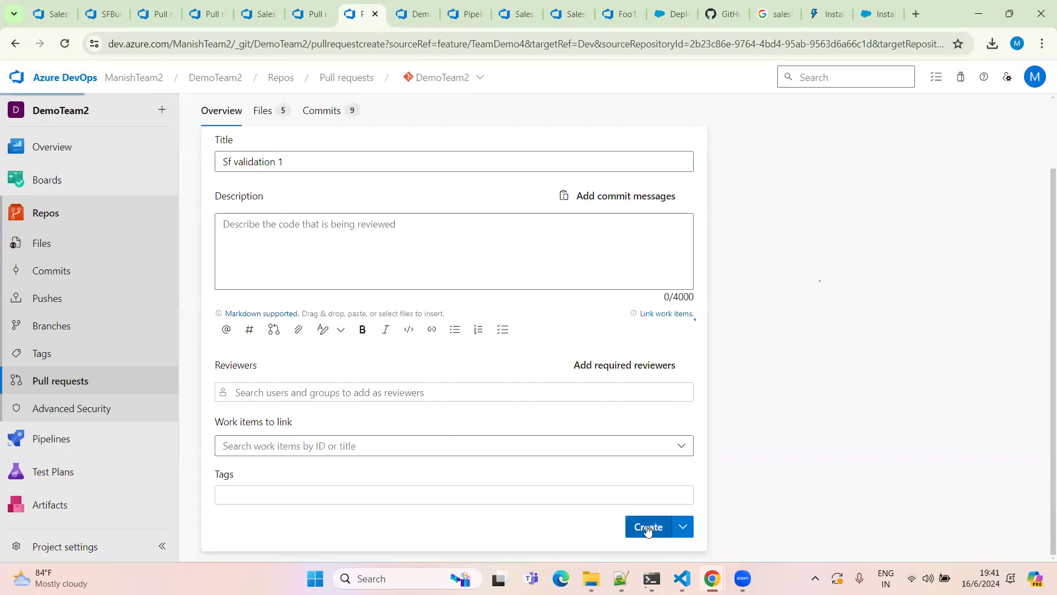